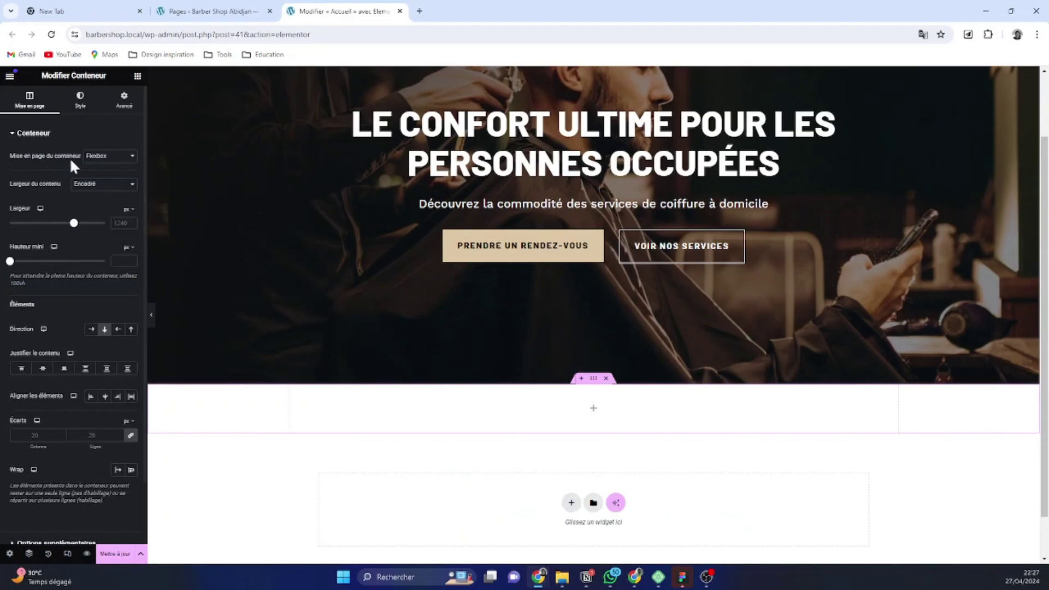
Add a container inside the empty section below the hero and give it a classic background in the white global colour
left_click(138, 77)
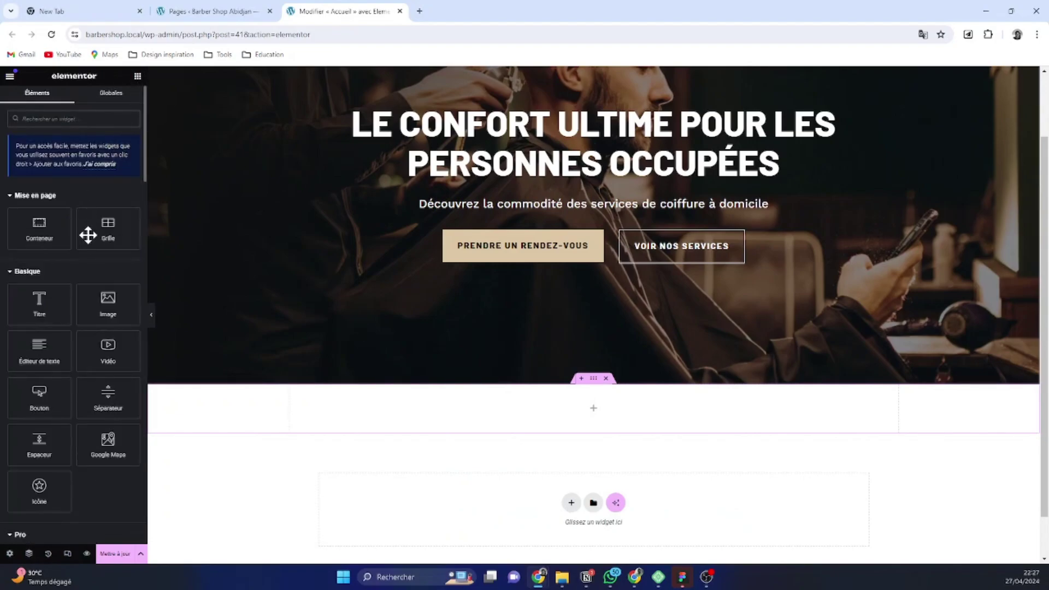
left_click_drag(47, 234, 492, 410)
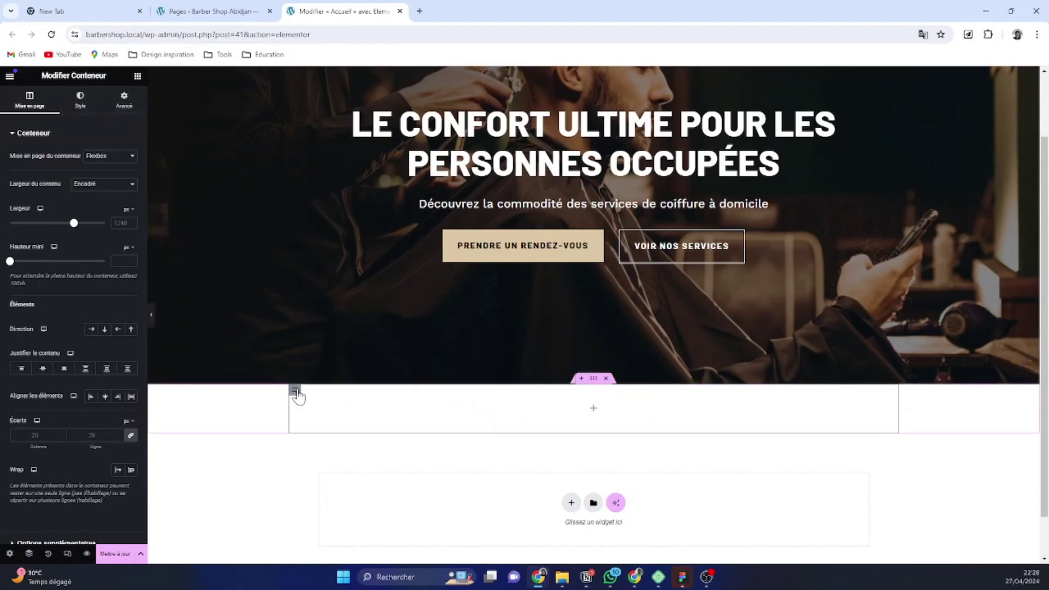
left_click(77, 103)
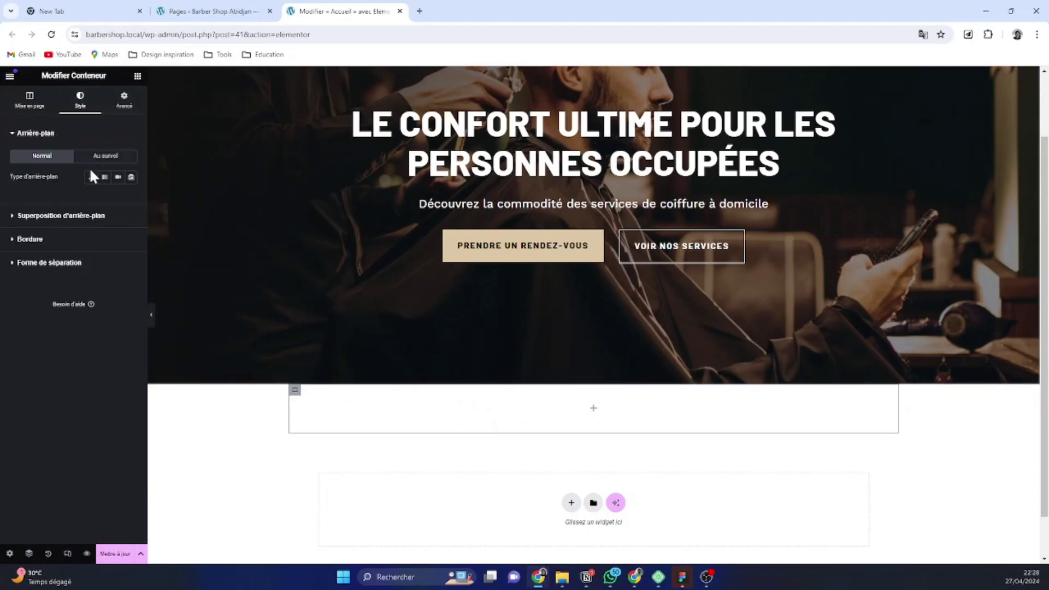
left_click(91, 178)
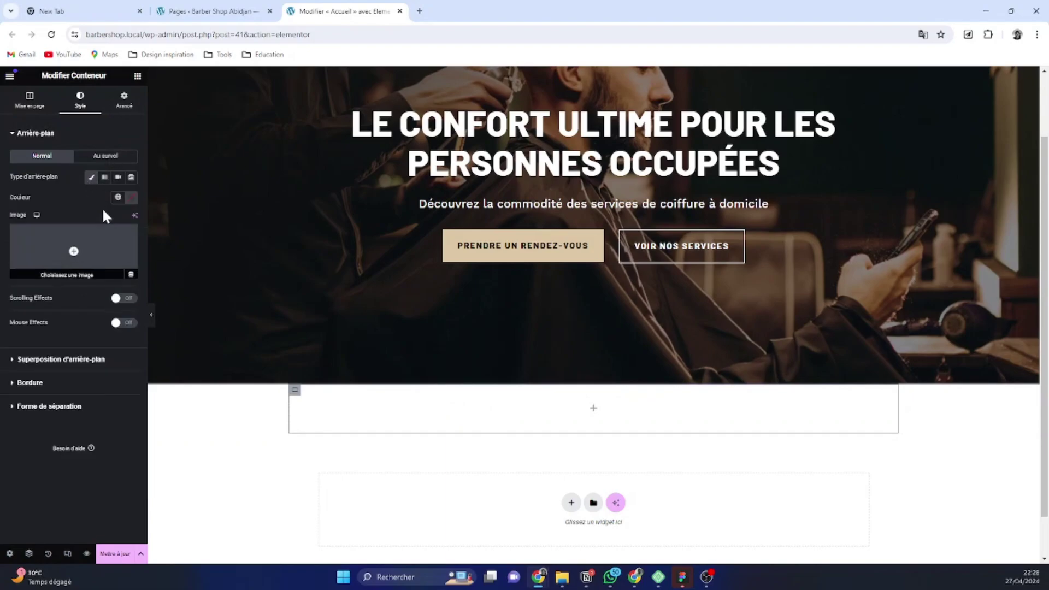
left_click(117, 198)
left_click(66, 317)
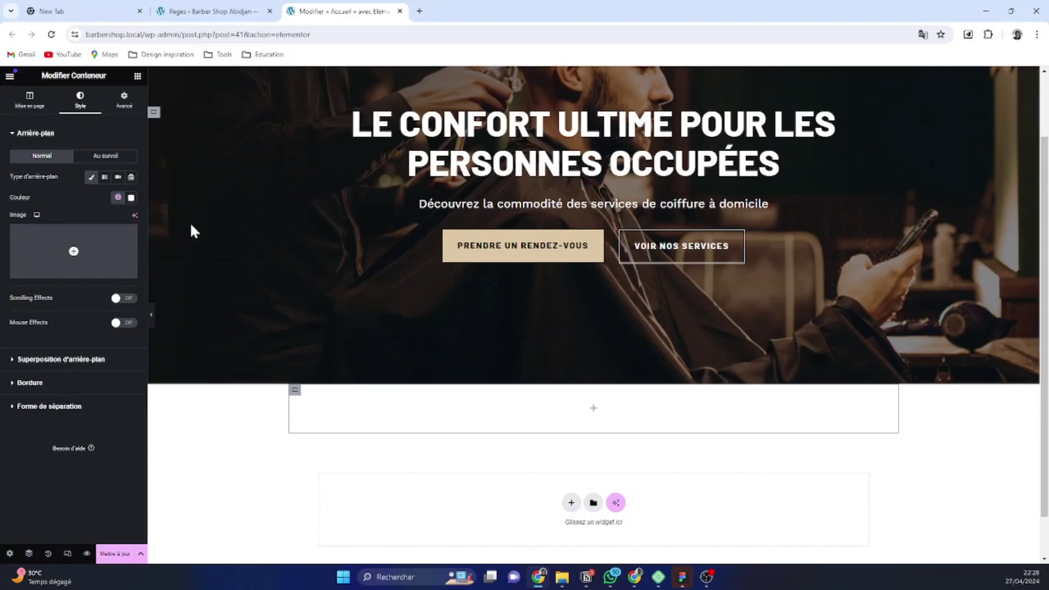
left_click(123, 105)
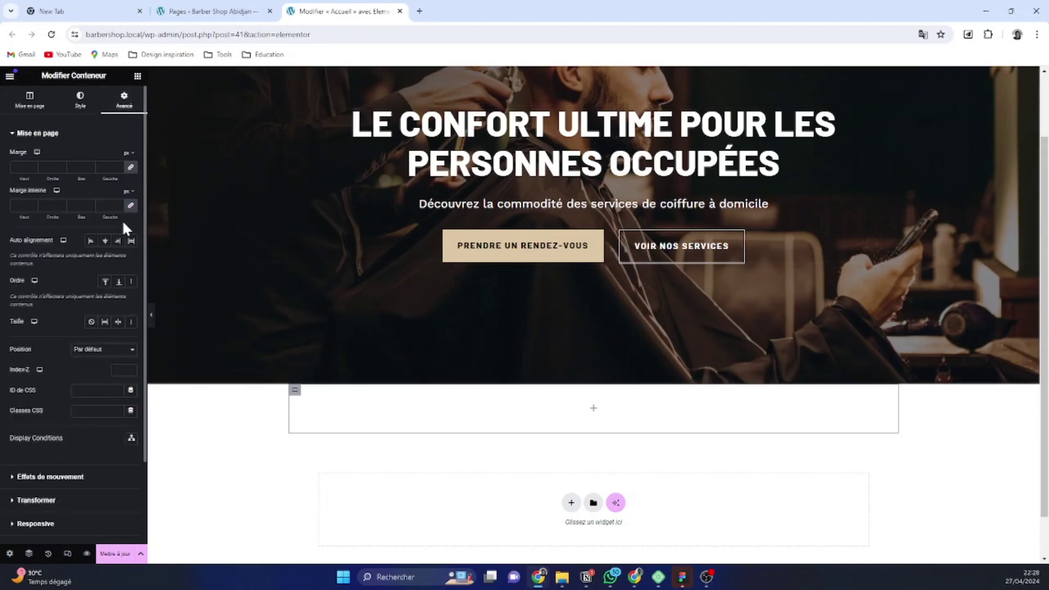
left_click(33, 168)
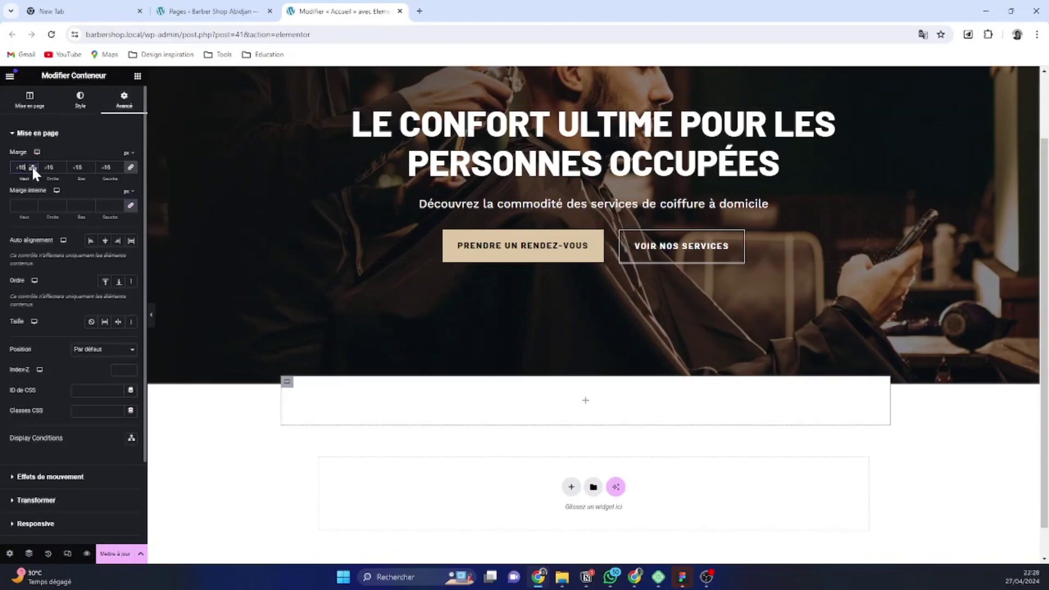
left_click(32, 164)
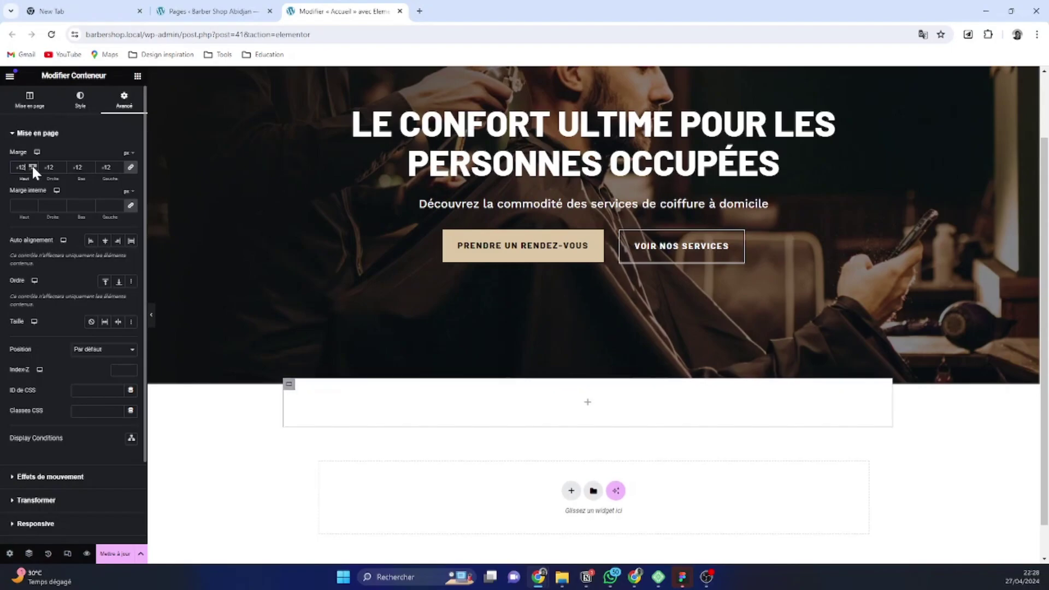
left_click(32, 165)
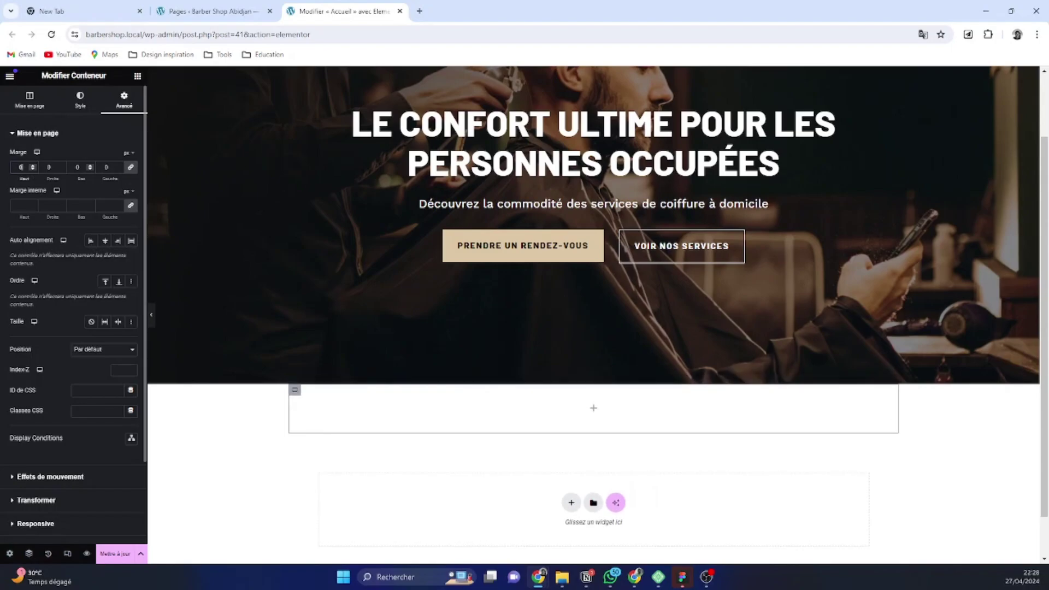
Unlink the inner container's margins, switch their unit to rem and set the top margin to -3
left_click(130, 167)
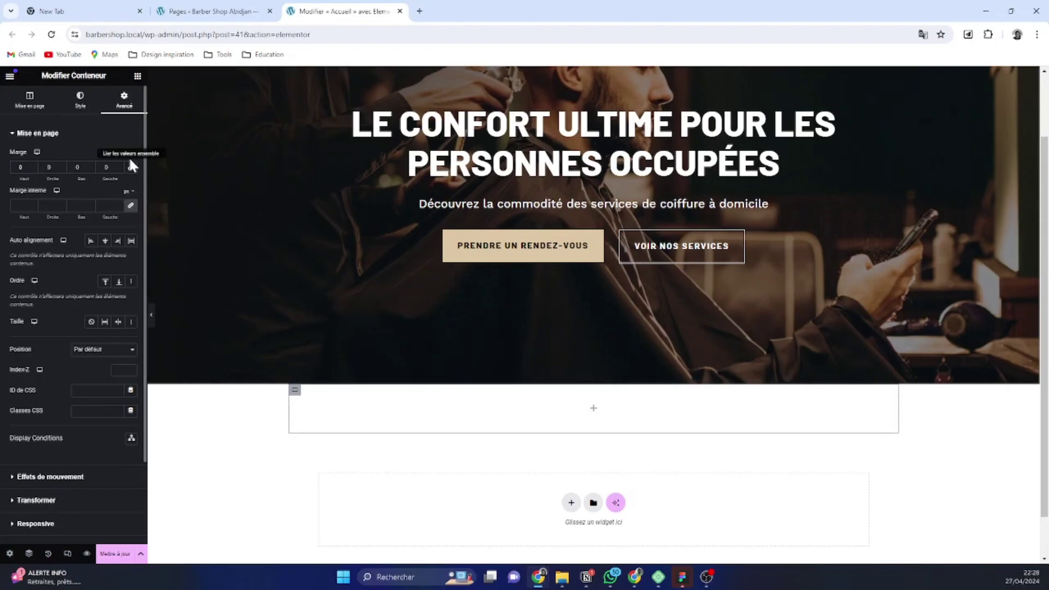
mouse_move(129, 159)
left_click(126, 197)
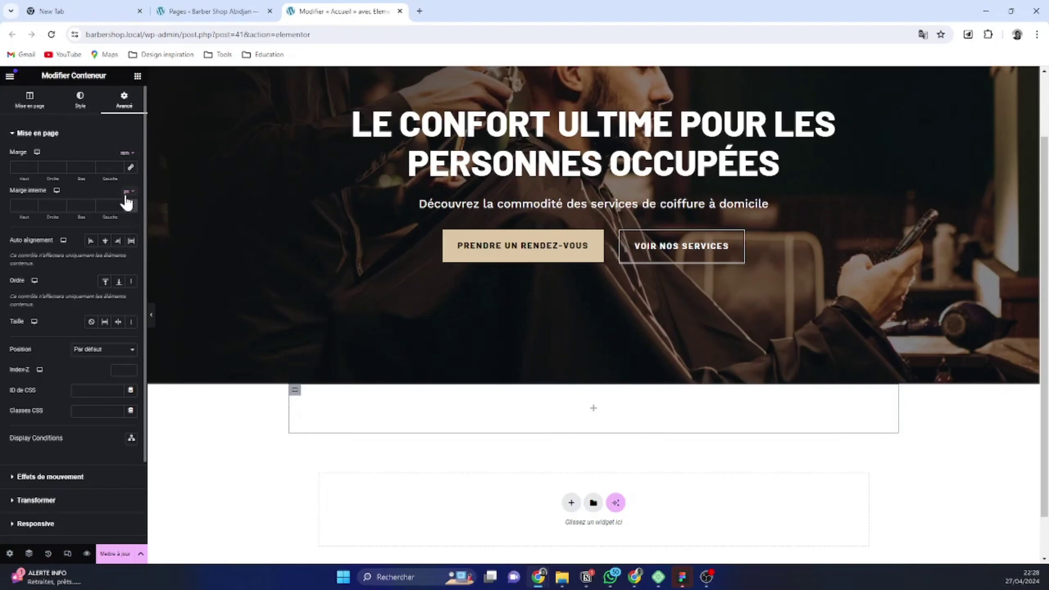
left_click(32, 166)
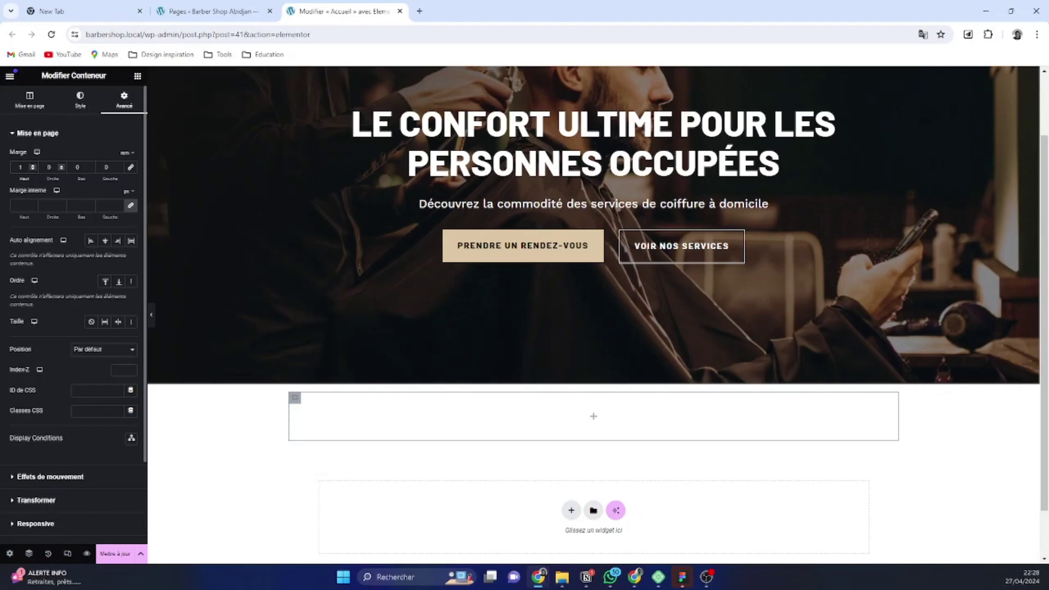
left_click(30, 169)
left_click(30, 168)
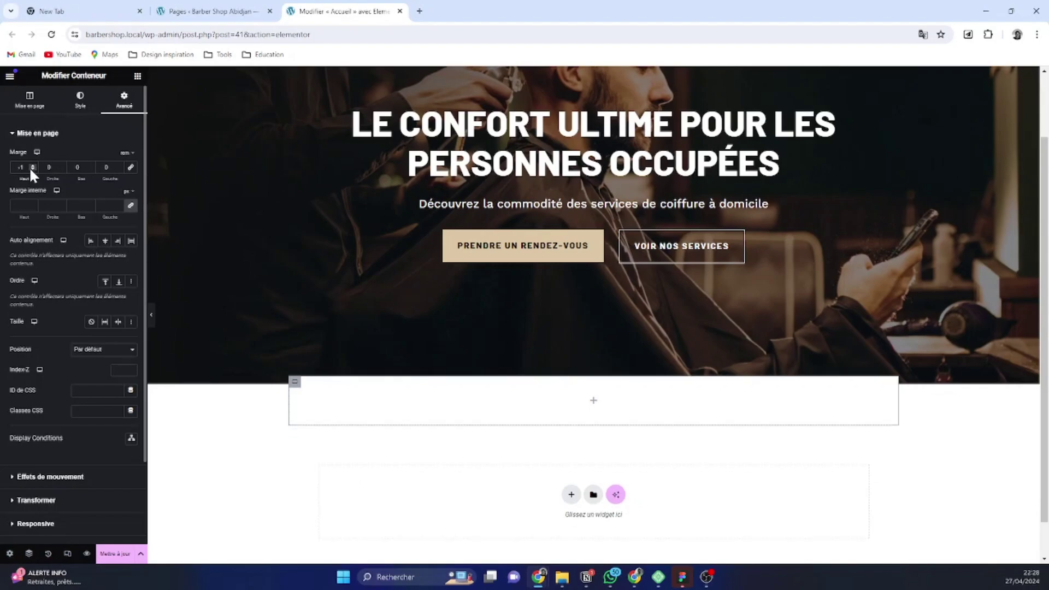
left_click(30, 169)
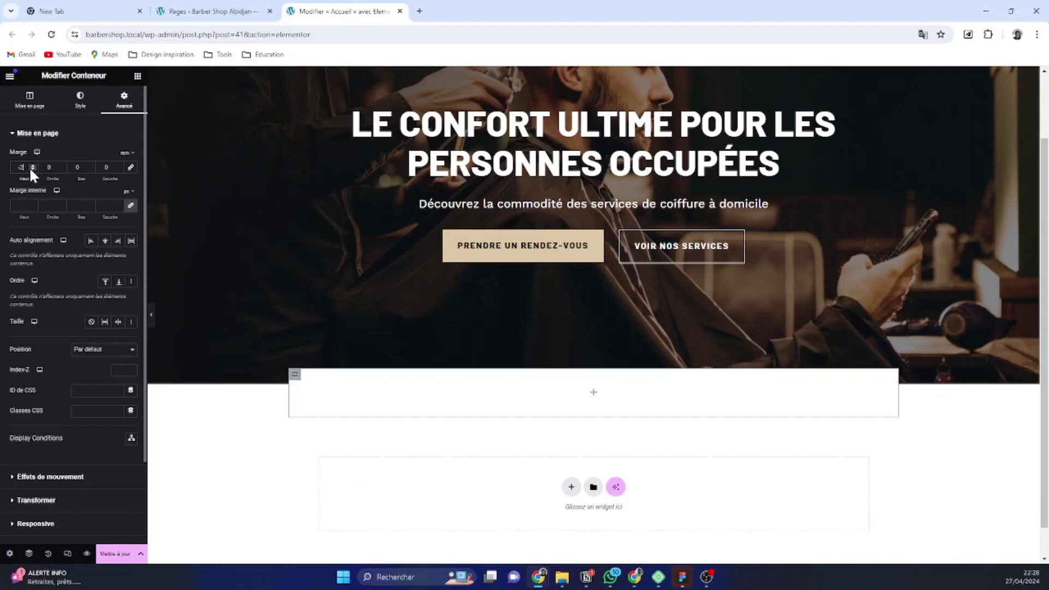
left_click(31, 169)
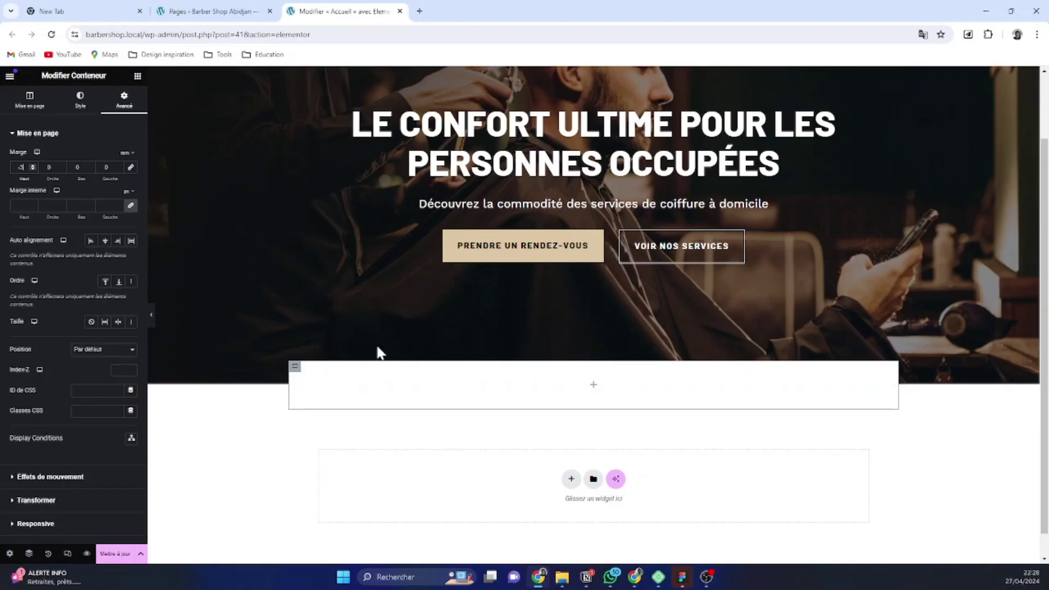
mouse_move(700, 394)
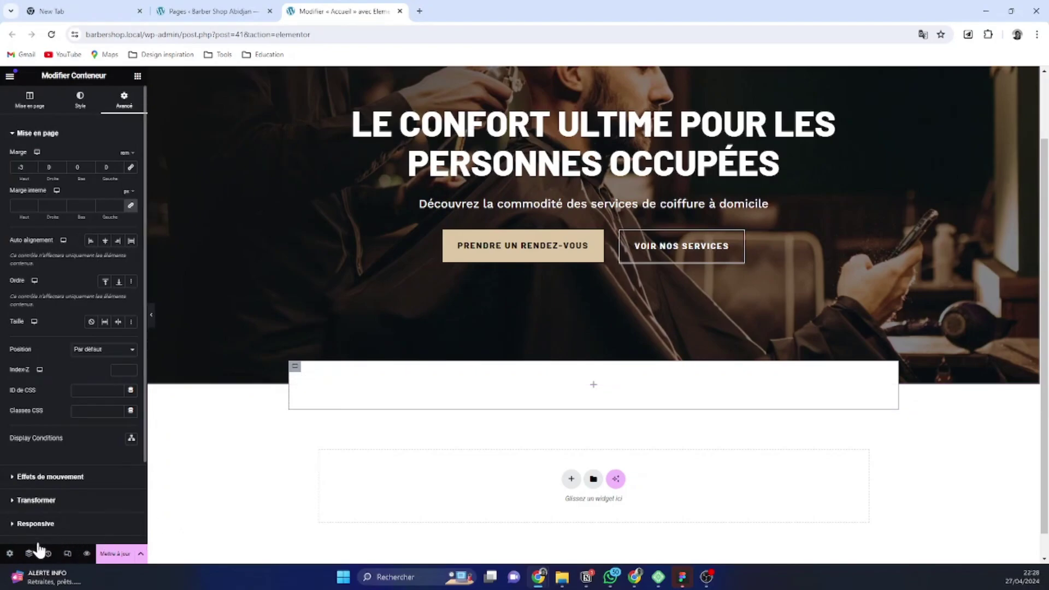
Show the Navigateur structure and add a three-column grid with 1 row inside the inner container
left_click(29, 555)
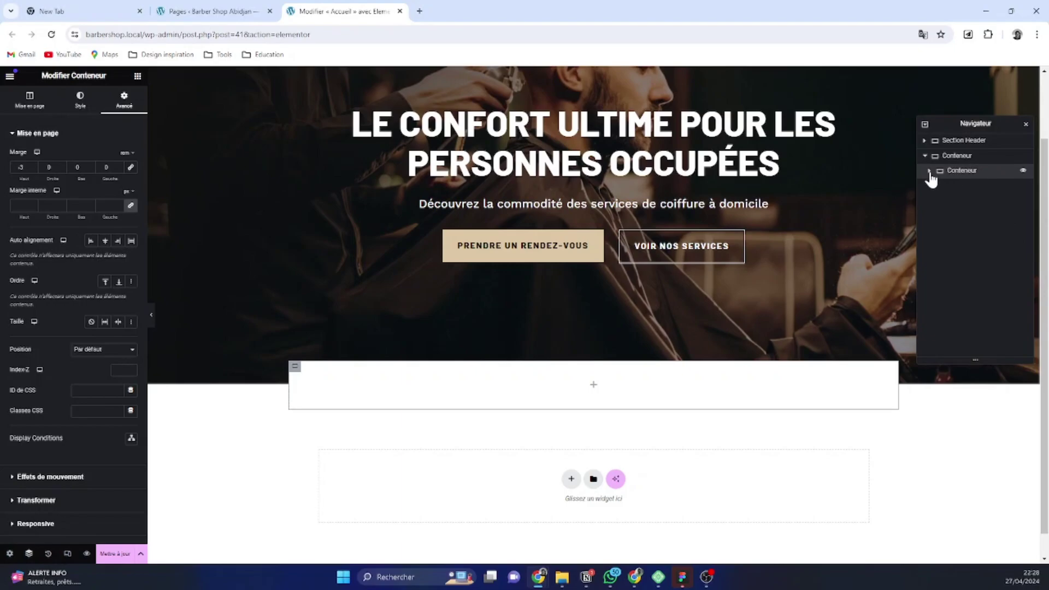
left_click(137, 76)
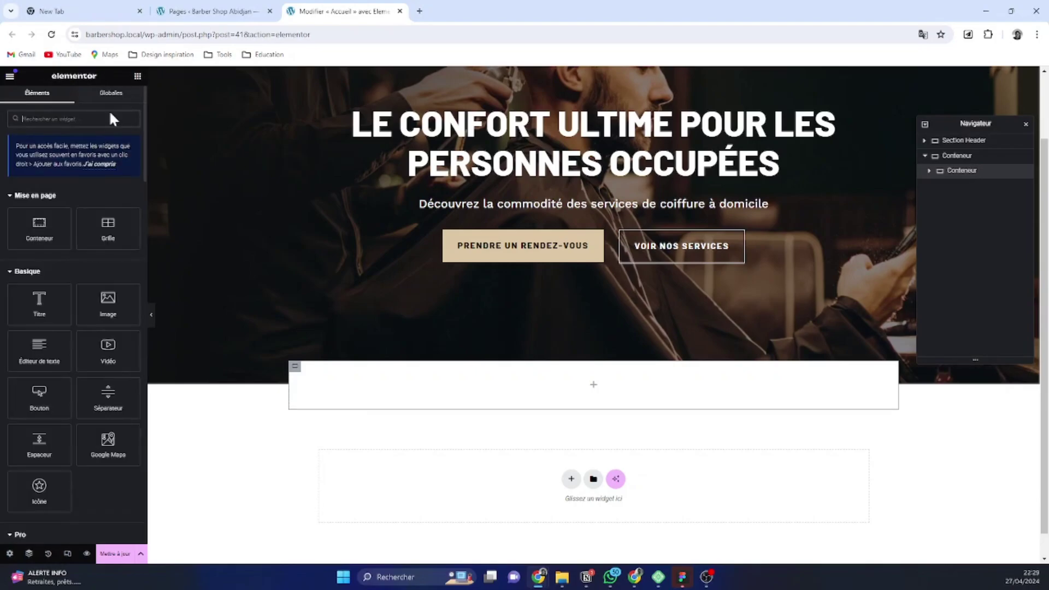
left_click(123, 236)
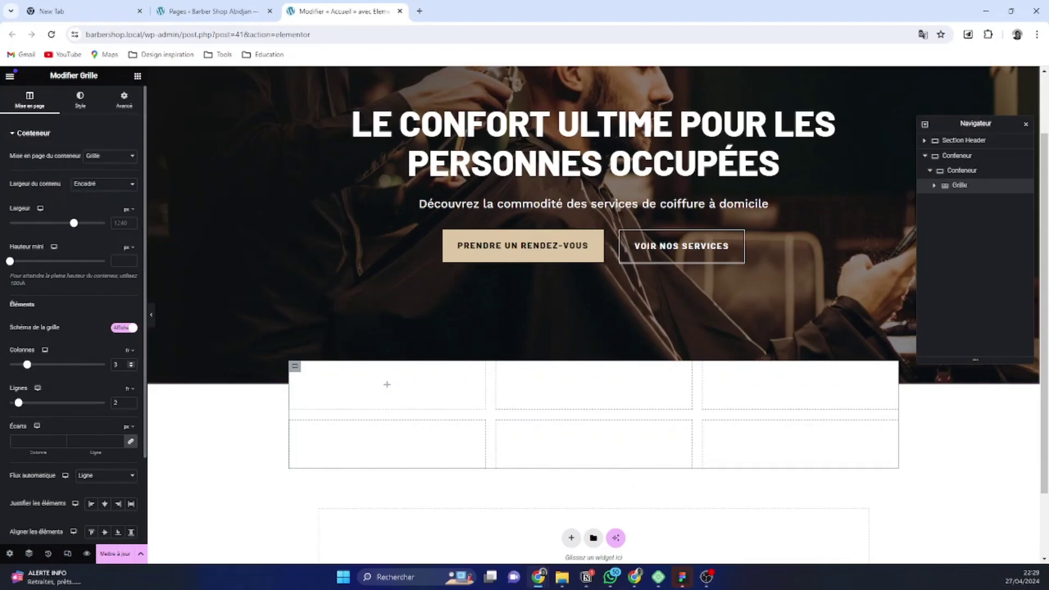
left_click(130, 404)
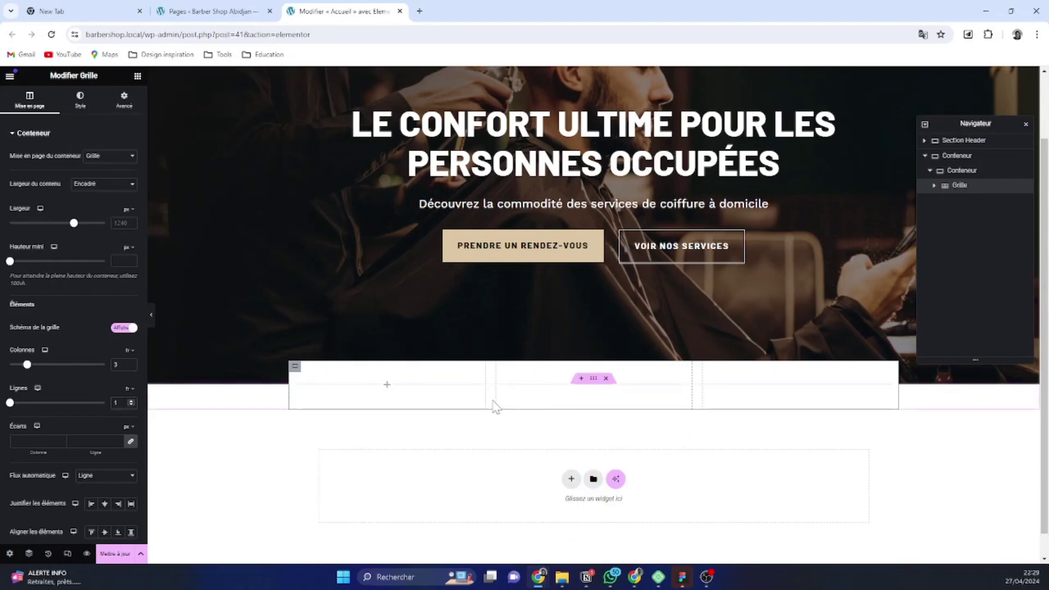
left_click(935, 186)
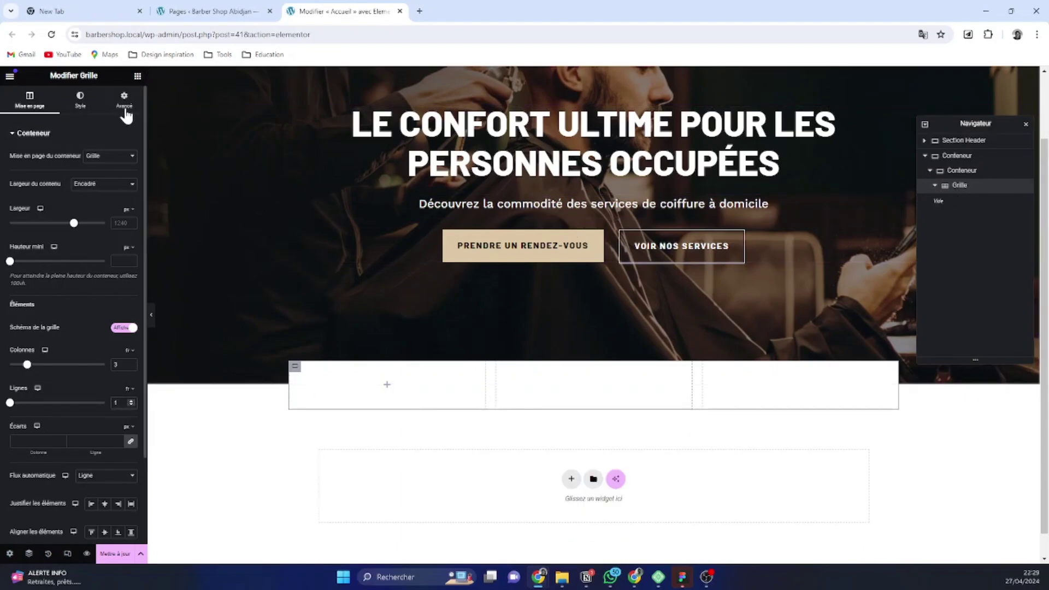
Add a container in the grid's first cell and place an image widget in it
left_click(138, 76)
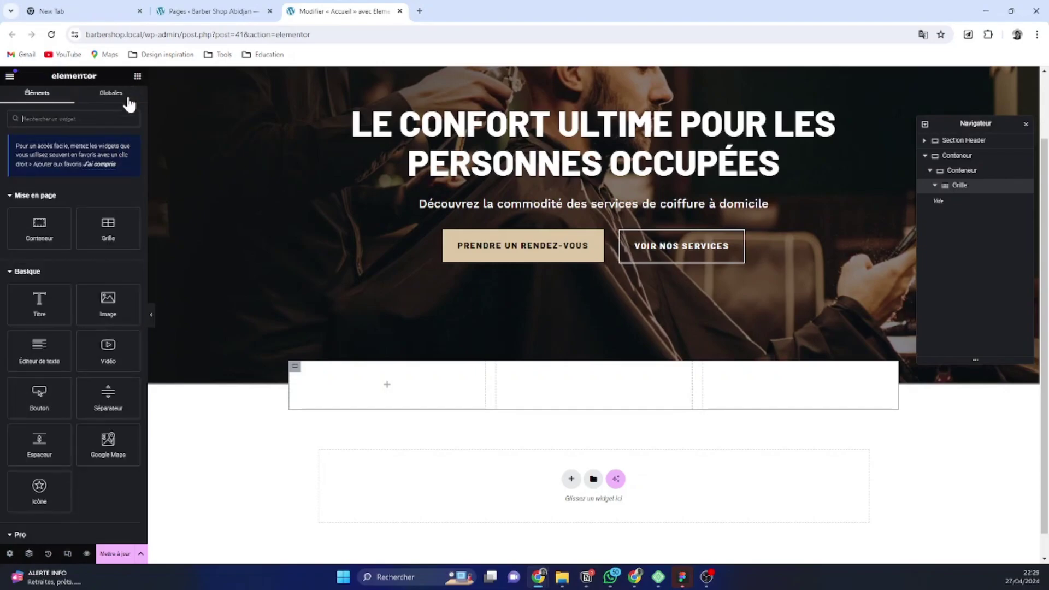
left_click(40, 227)
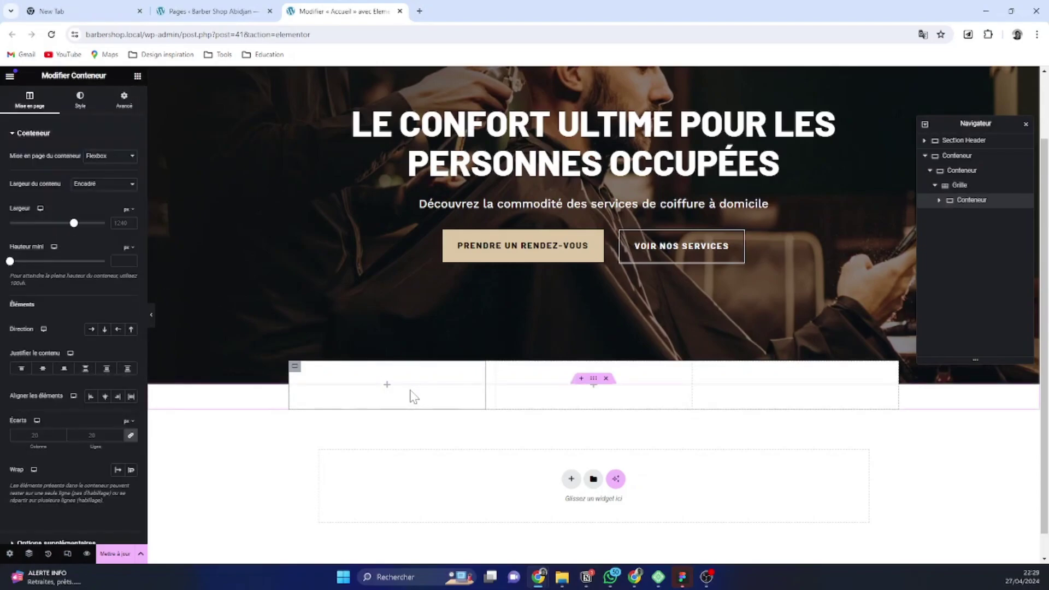
left_click(138, 76)
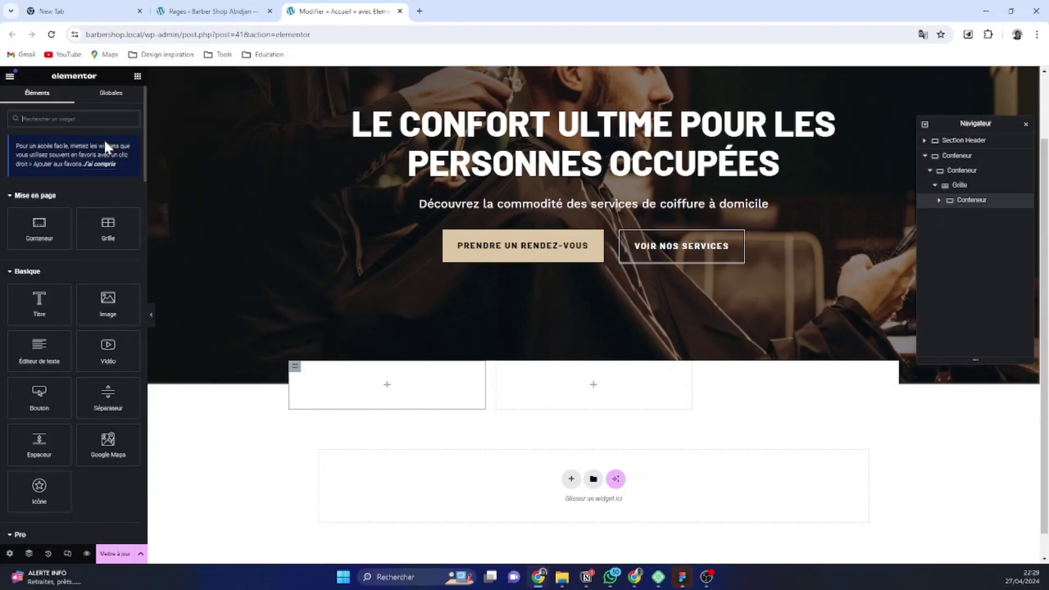
left_click(109, 309)
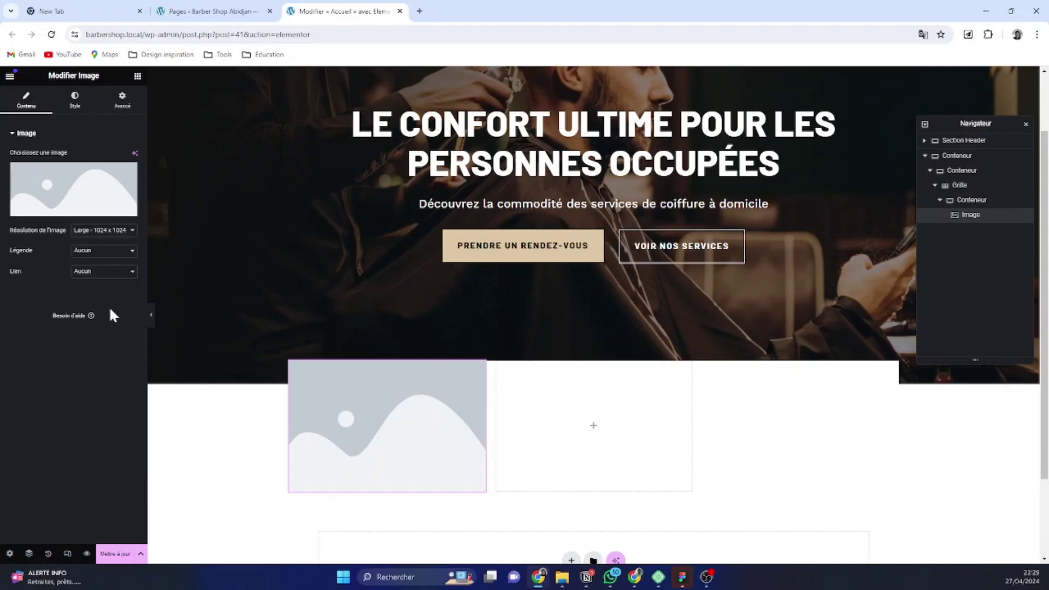
Add a title widget and a separator widget below the image in the first grid cell's container
left_click(971, 201)
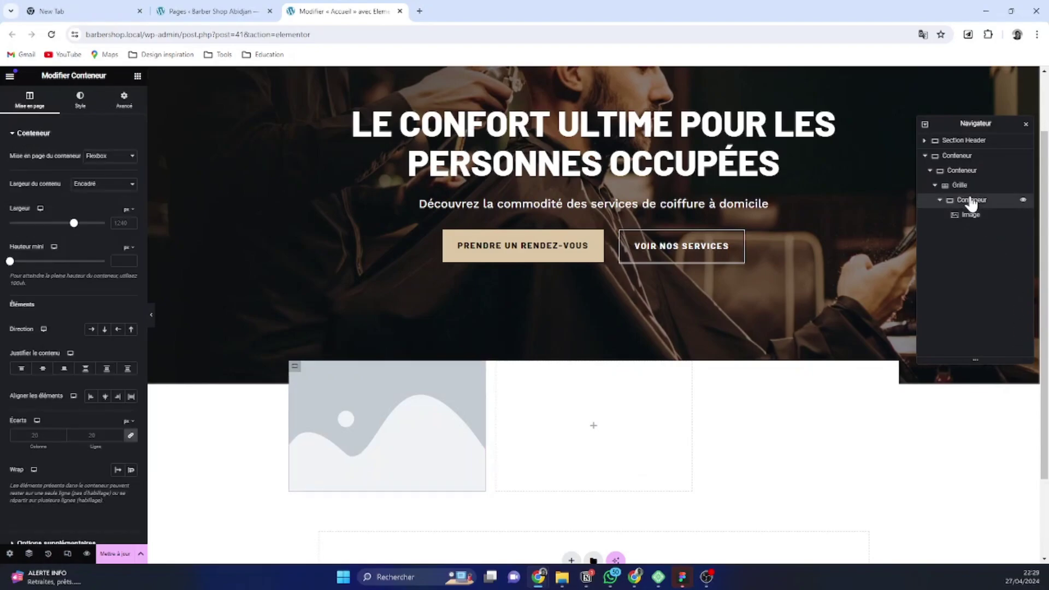
left_click(137, 76)
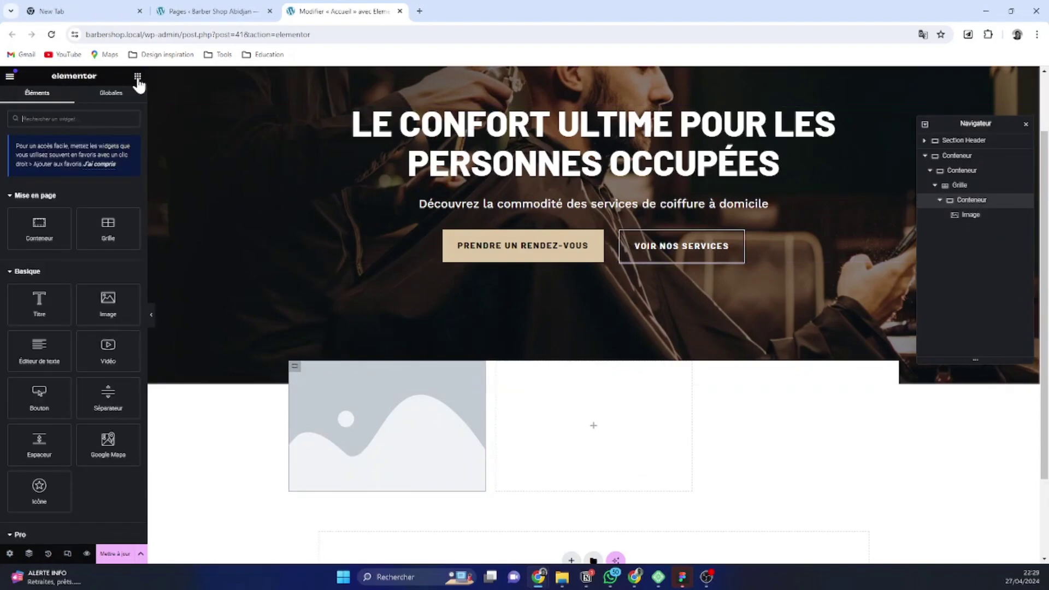
left_click(44, 315)
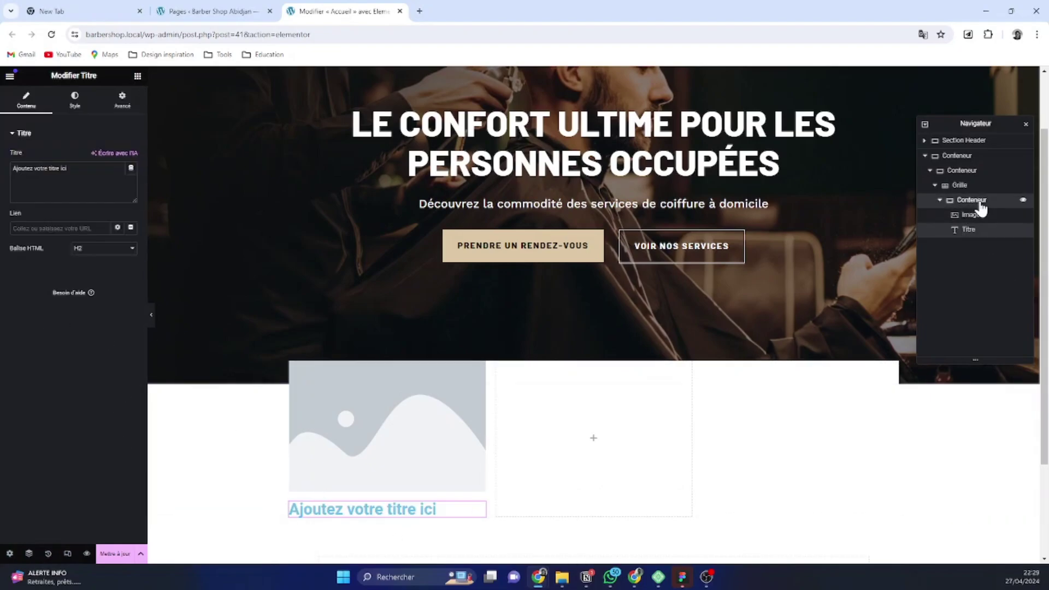
left_click(981, 208)
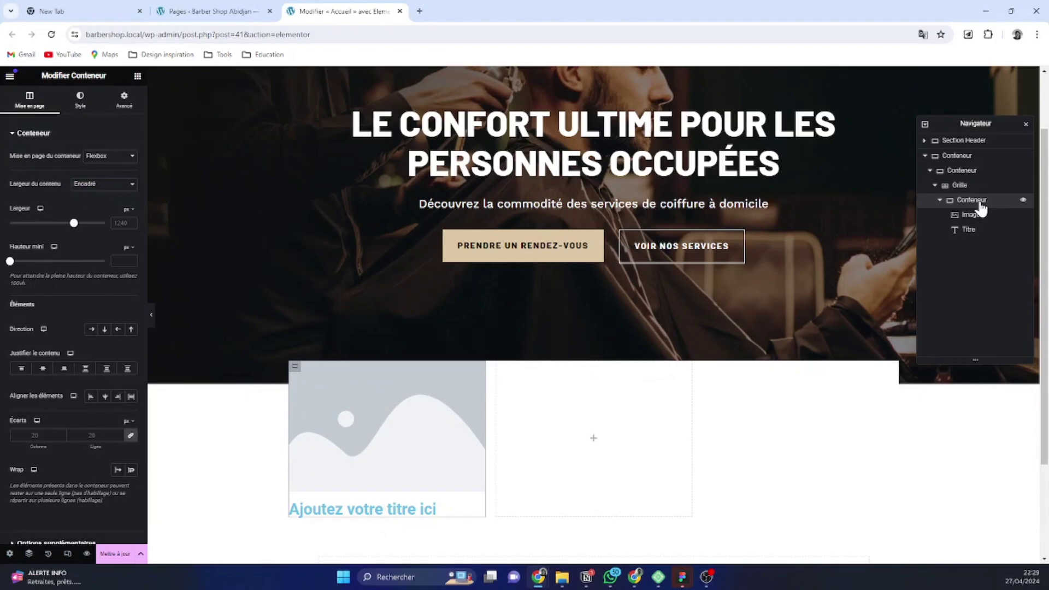
left_click(137, 76)
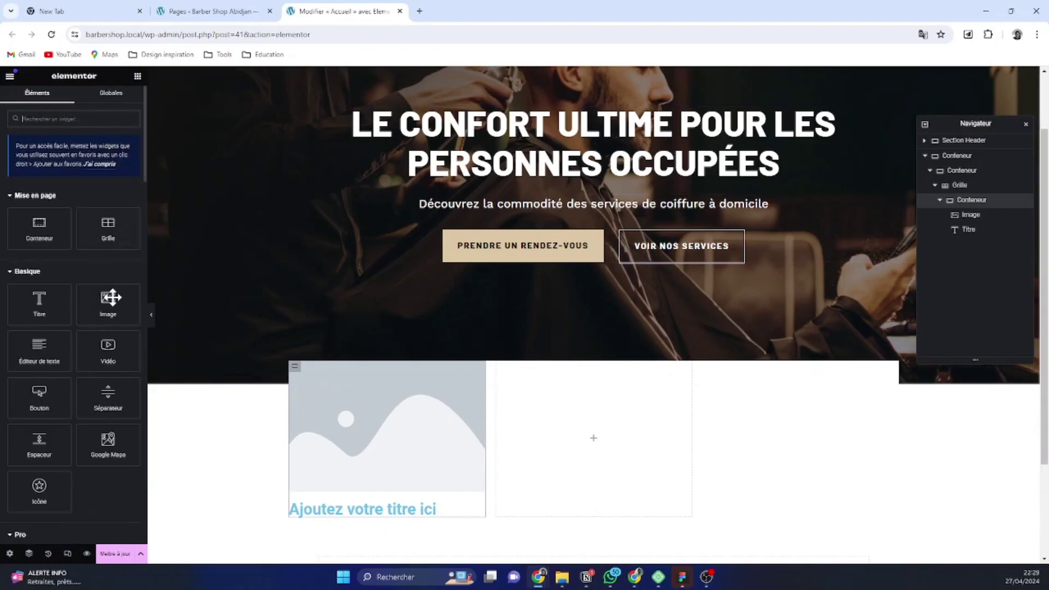
left_click(110, 402)
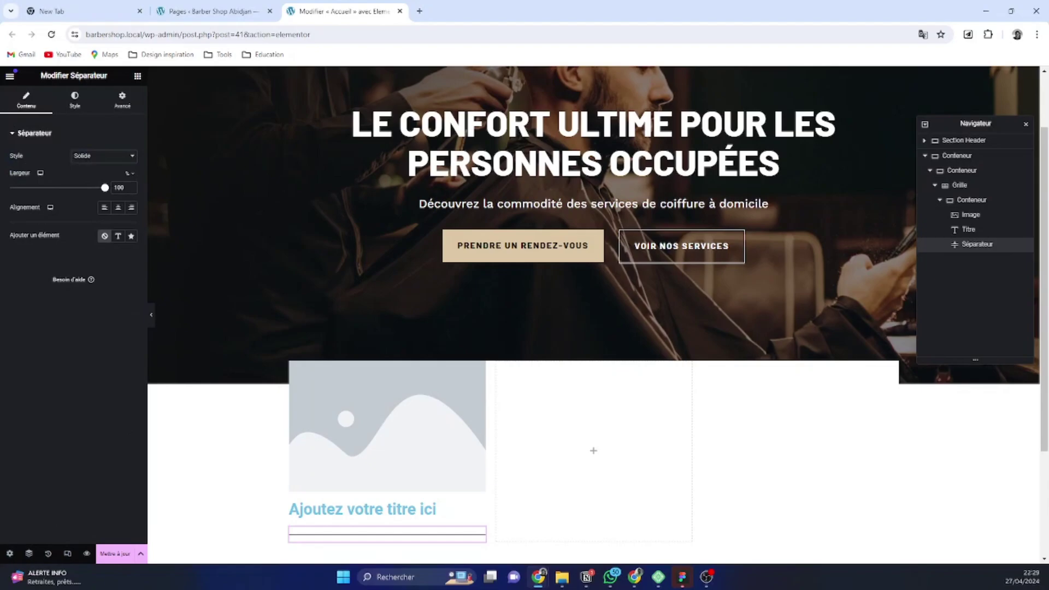
Add a text editor widget below the separator in the first grid cell's container
left_click(992, 201)
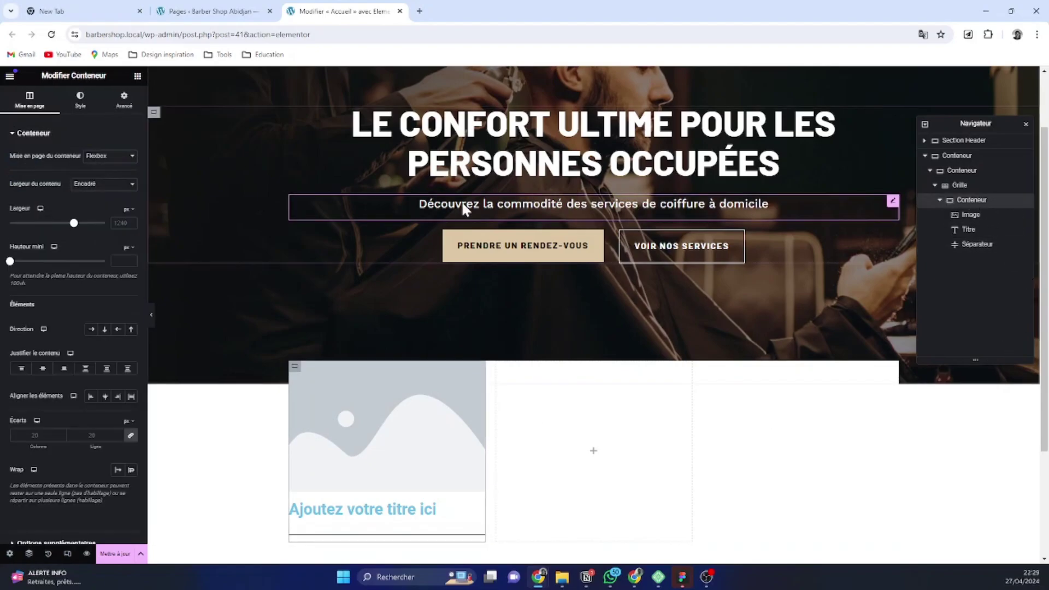
left_click(138, 76)
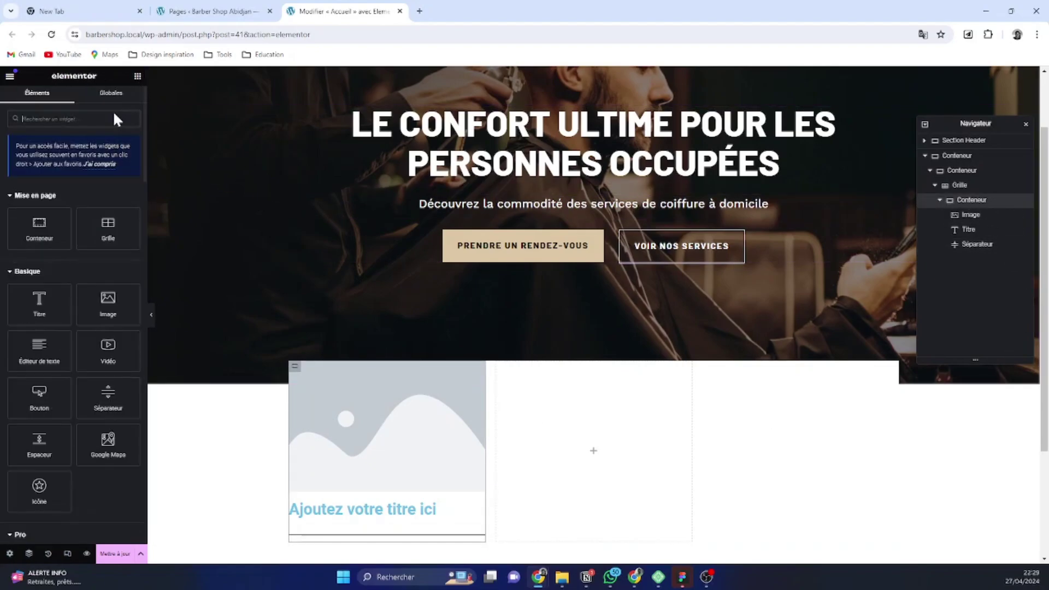
left_click(47, 357)
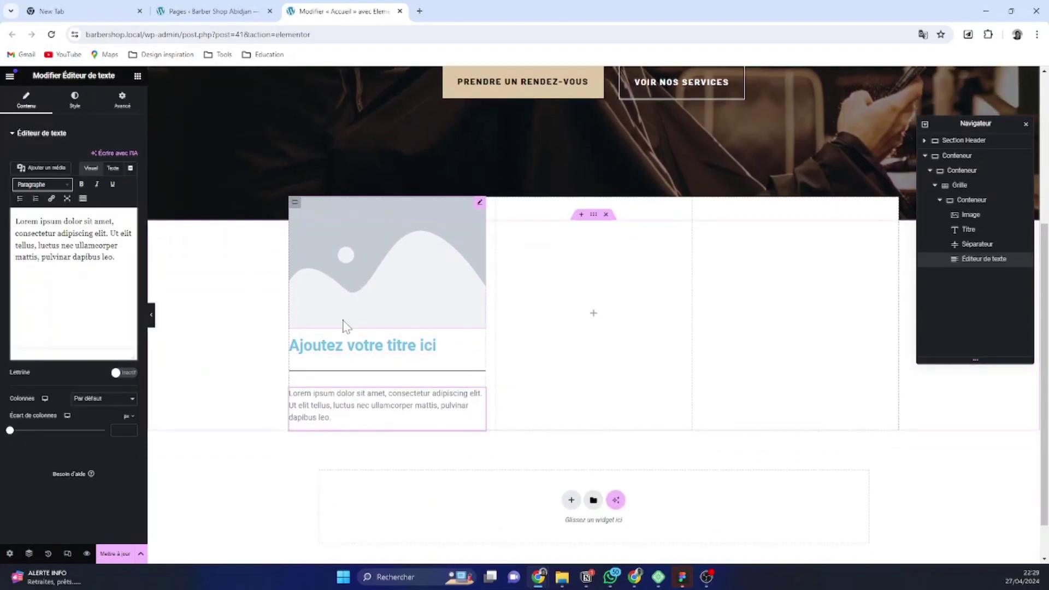
Upload the "address img" location pin icon from the media assets folder and insert it into the first card's image widget
left_click(481, 205)
left_click(53, 207)
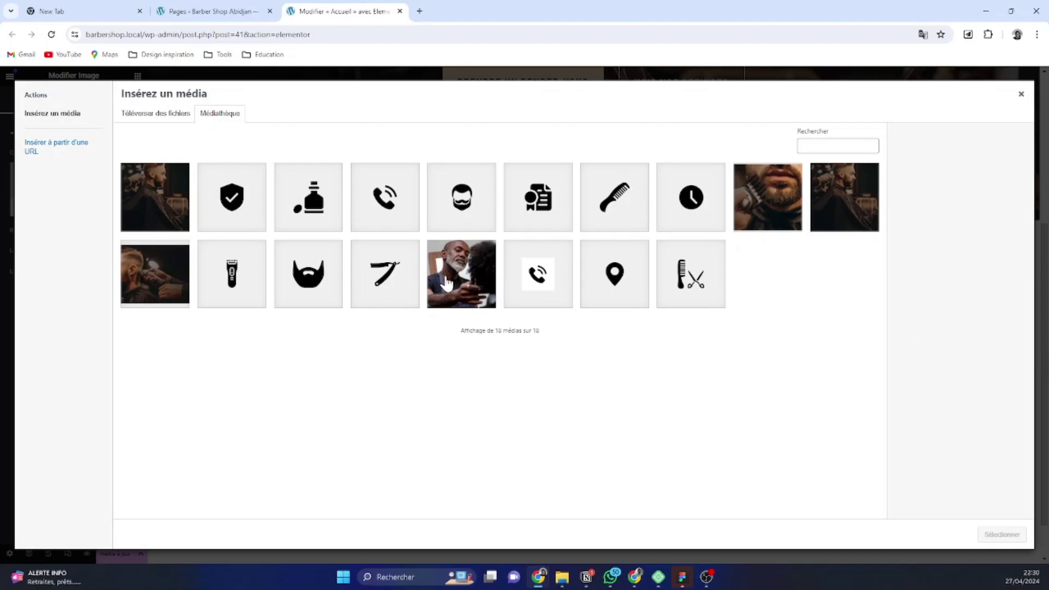
left_click(177, 119)
left_click(580, 299)
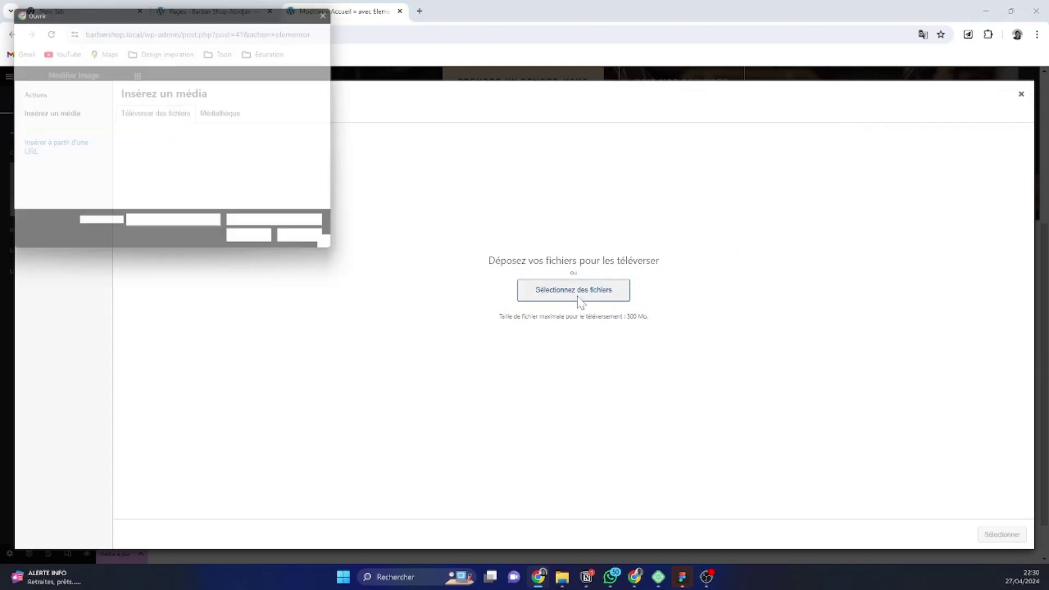
scroll(192, 117, "down", 5)
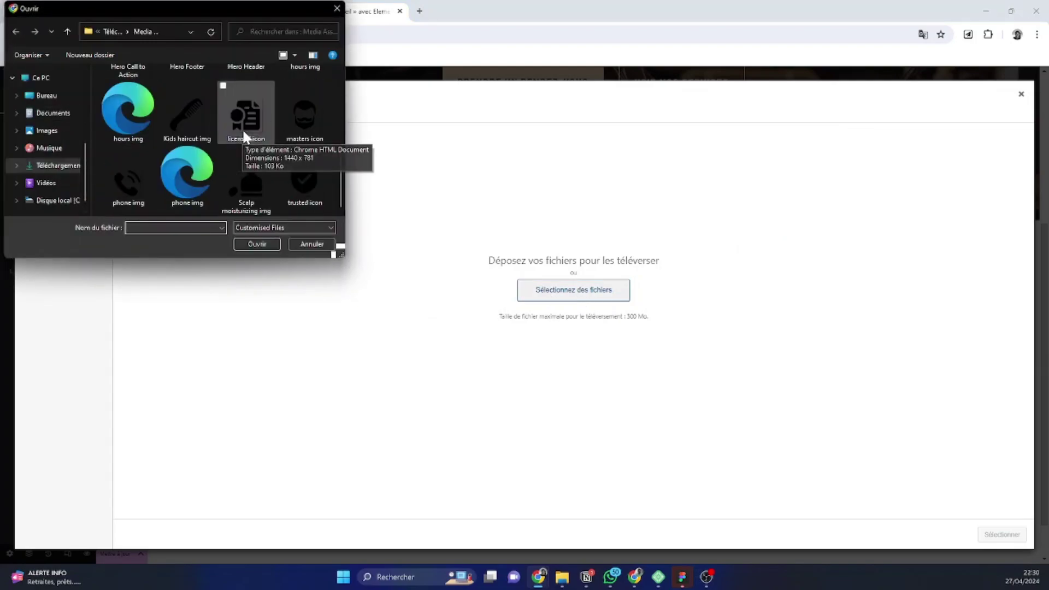
scroll(303, 167, "up", 3)
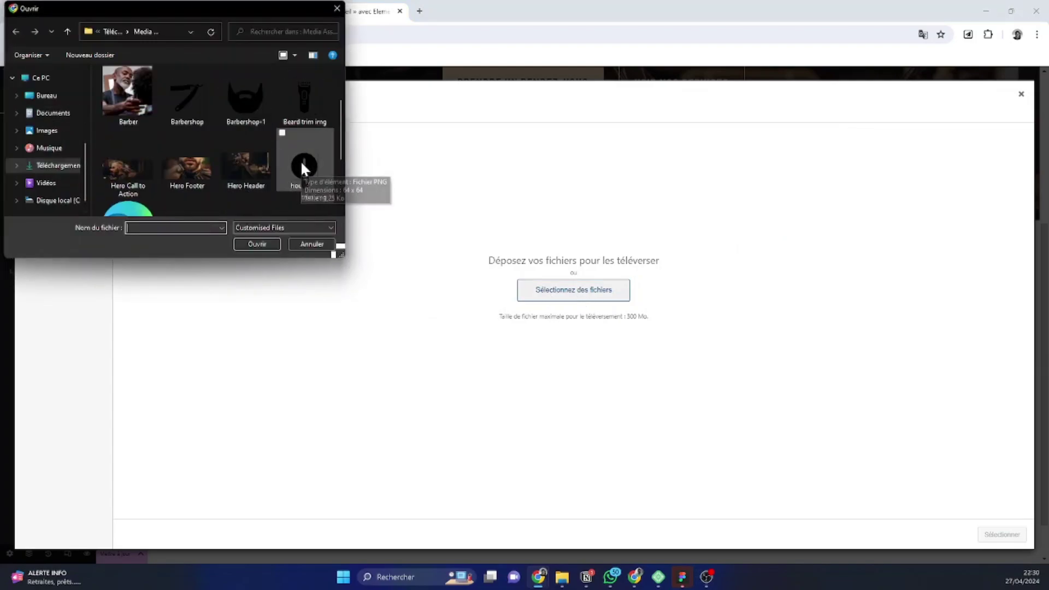
scroll(273, 163, "up", 1)
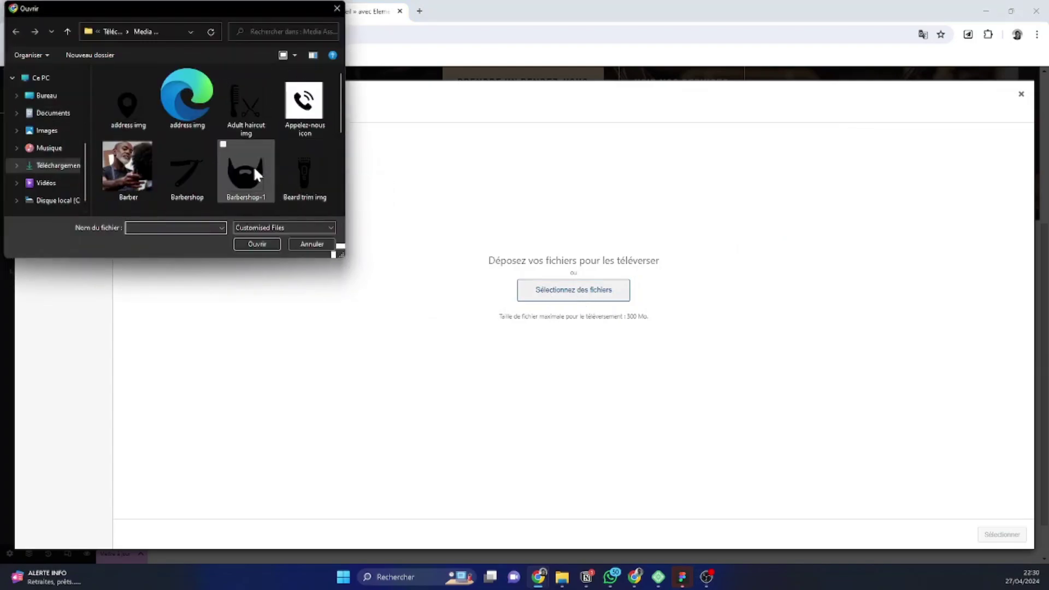
left_click(129, 97)
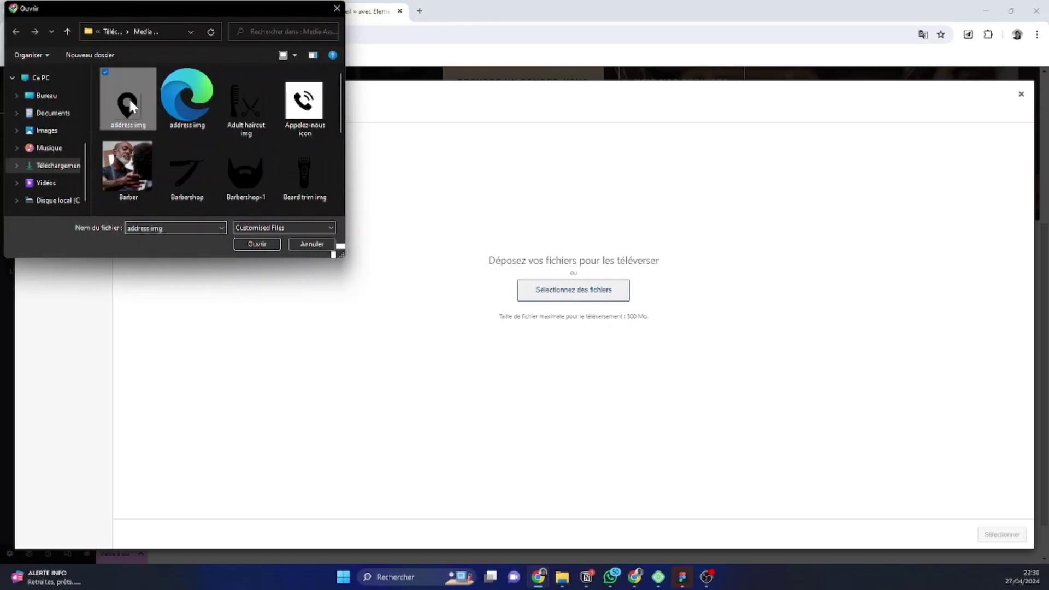
left_click(255, 244)
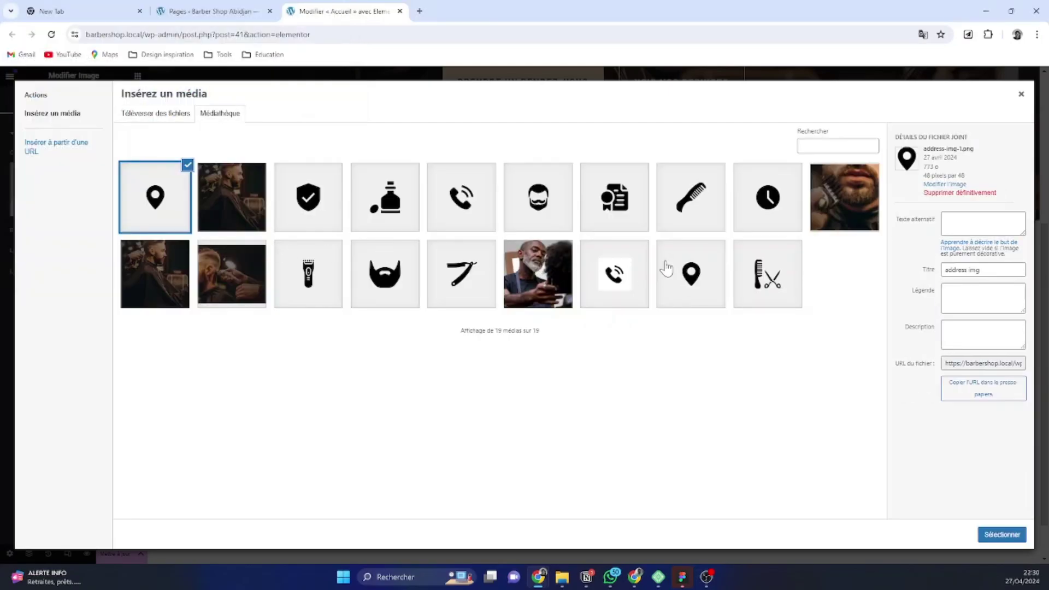
left_click(1002, 535)
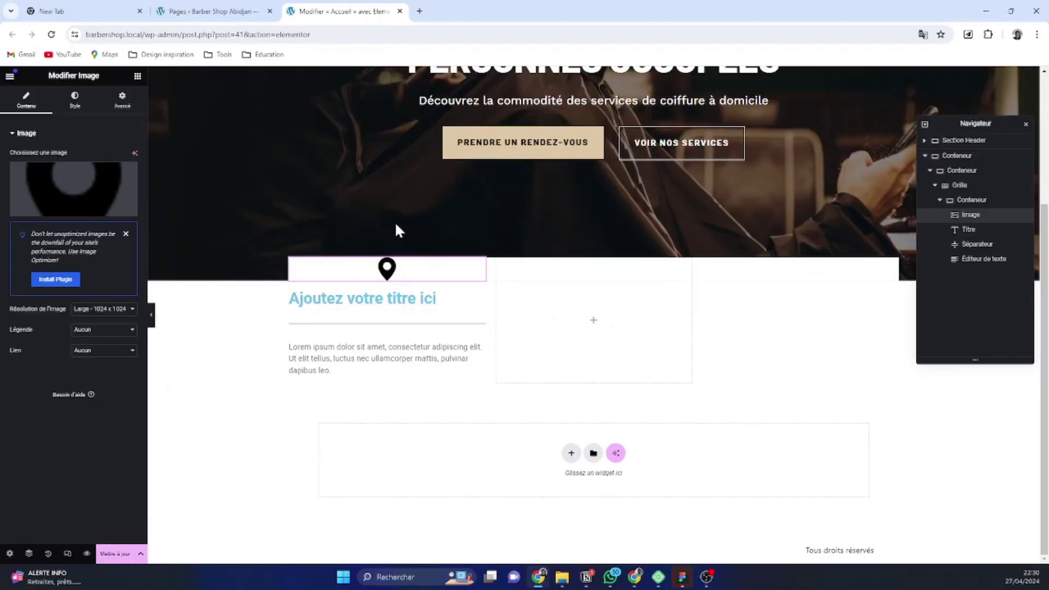
Set the first card's title to "ADRESSE" and align the elements of its container to the centre
left_click(404, 299)
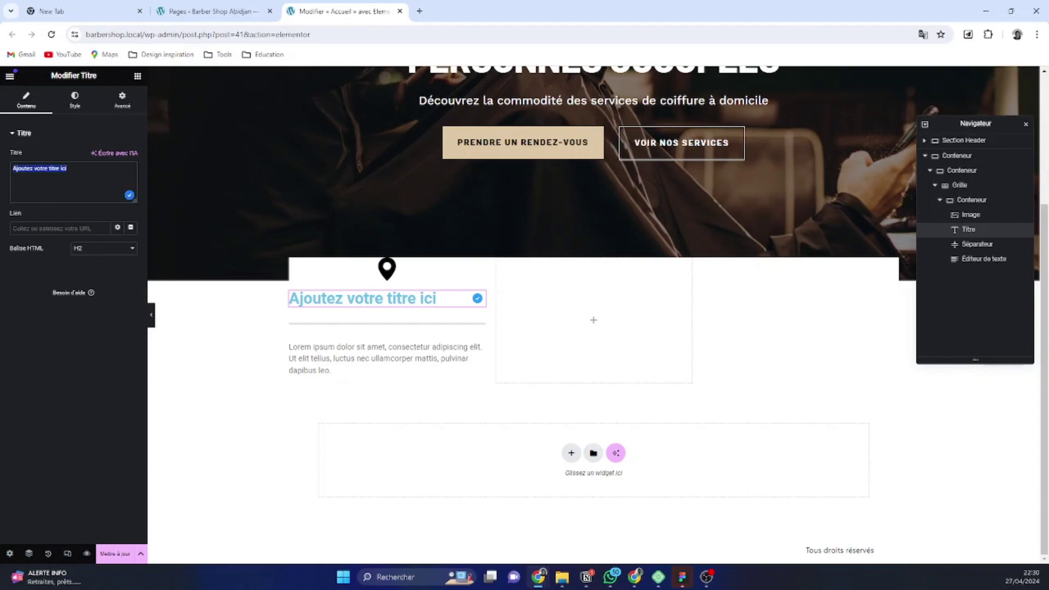
type("ab")
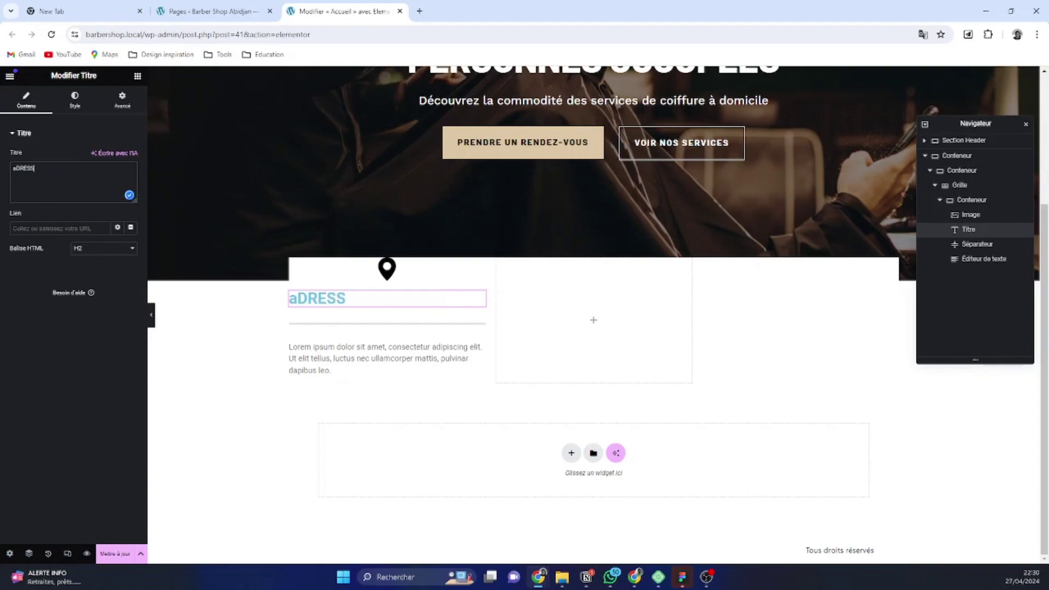
key("BackSpace")
key("BackSpace")
key("BackSpace")
key("BackSpace")
key("BackSpace")
type("AD")
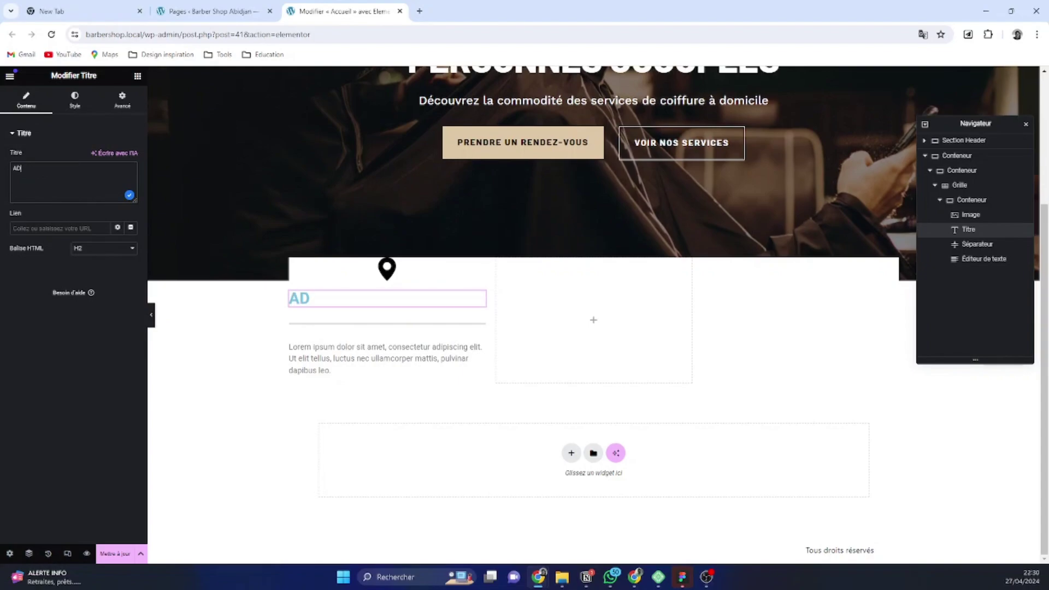
type("RESSE")
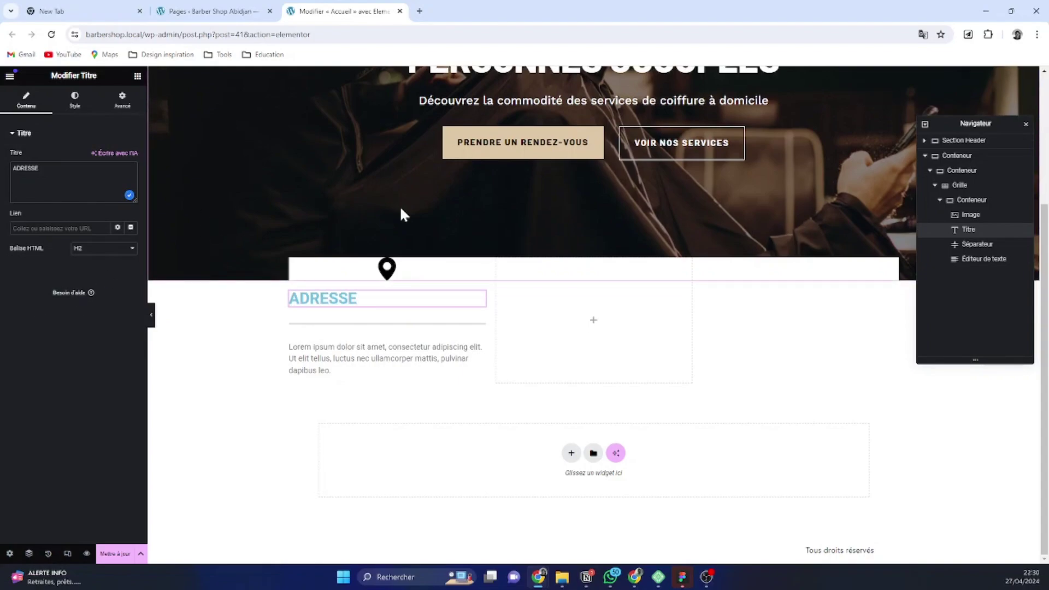
left_click(966, 203)
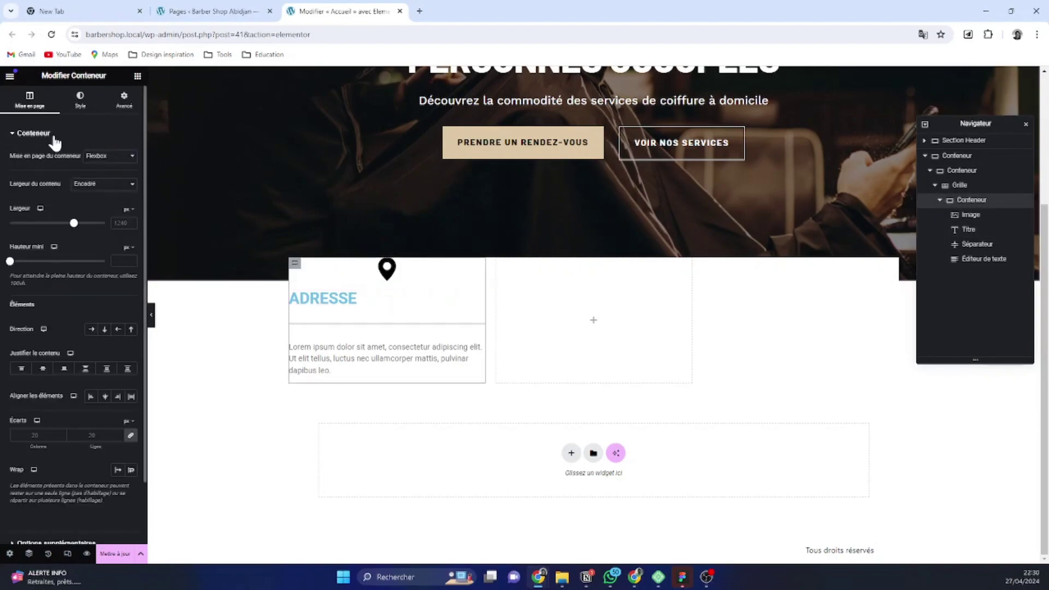
left_click(106, 398)
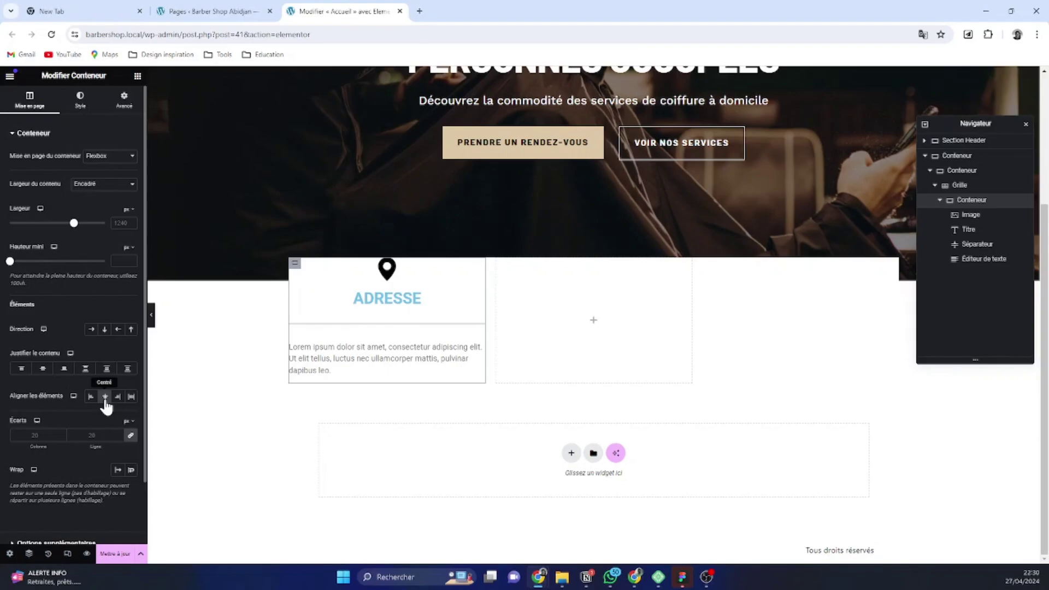
Narrow the first card's separator to a width of 23% and keep its line style as Solide
left_click(480, 326)
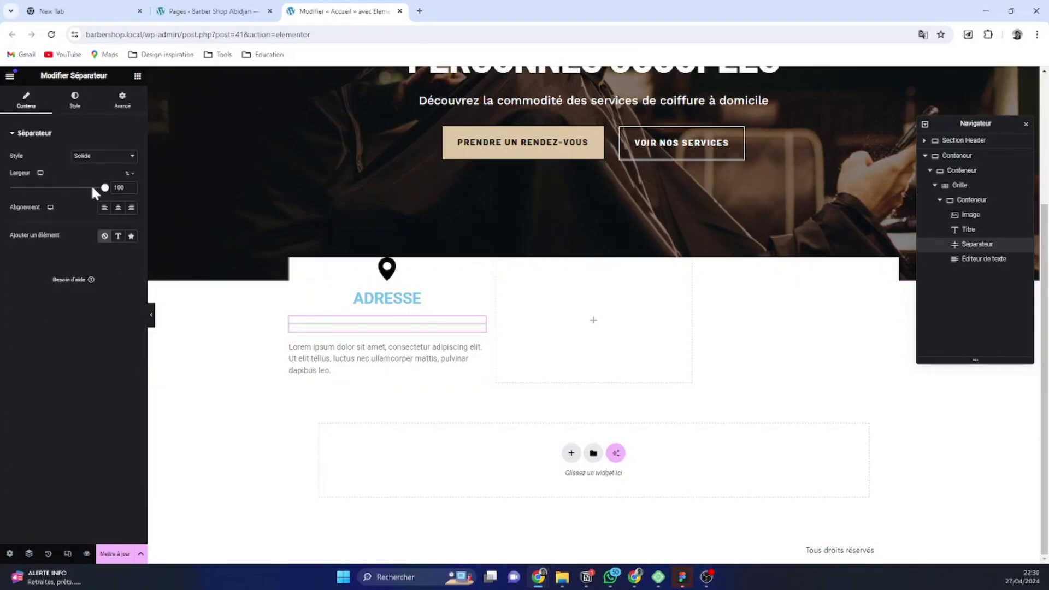
left_click_drag(104, 191, 53, 192)
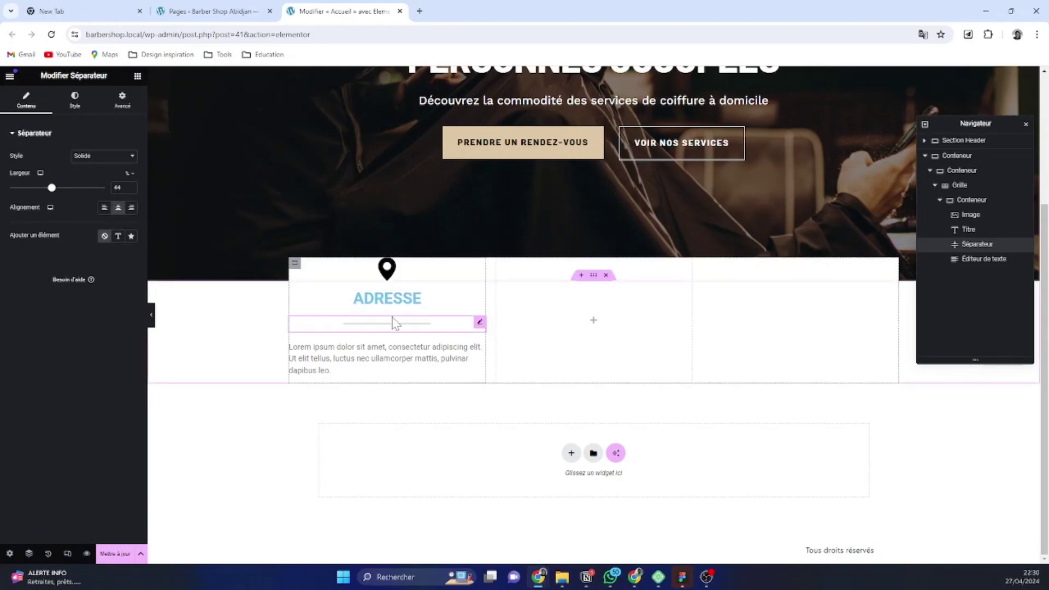
left_click_drag(52, 192, 32, 193)
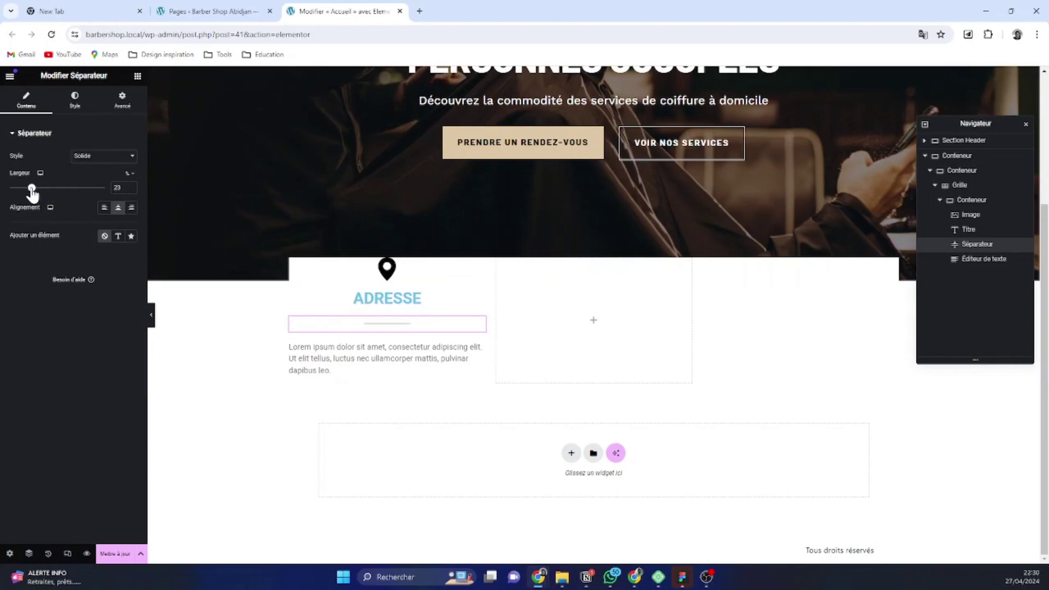
left_click(104, 159)
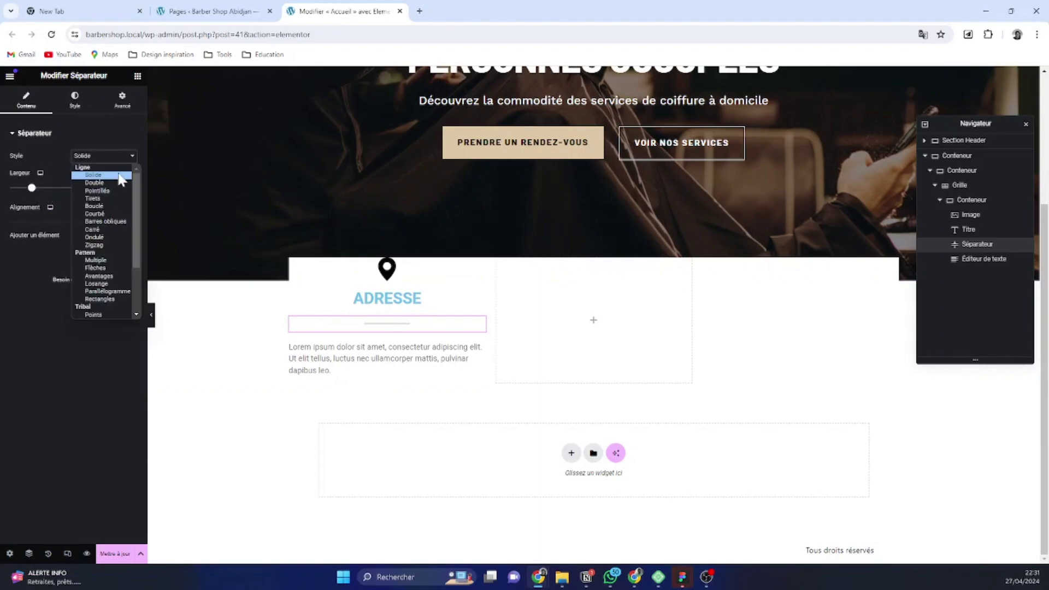
left_click(119, 176)
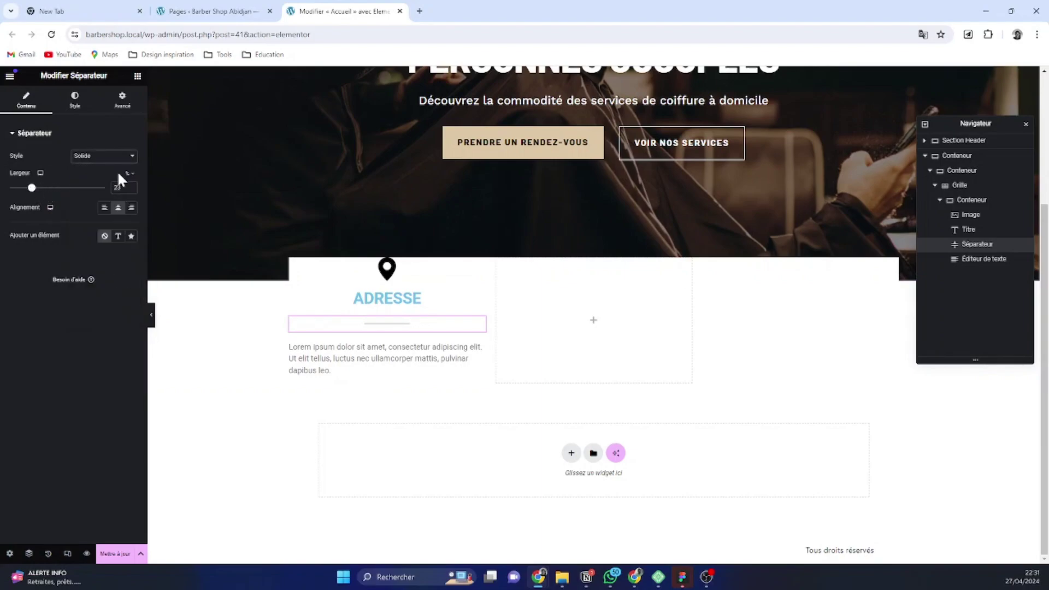
Set the separator's thickness to 4.1 px and its colour to the global Dark vanilla
left_click(75, 101)
left_click_drag(14, 190, 43, 189)
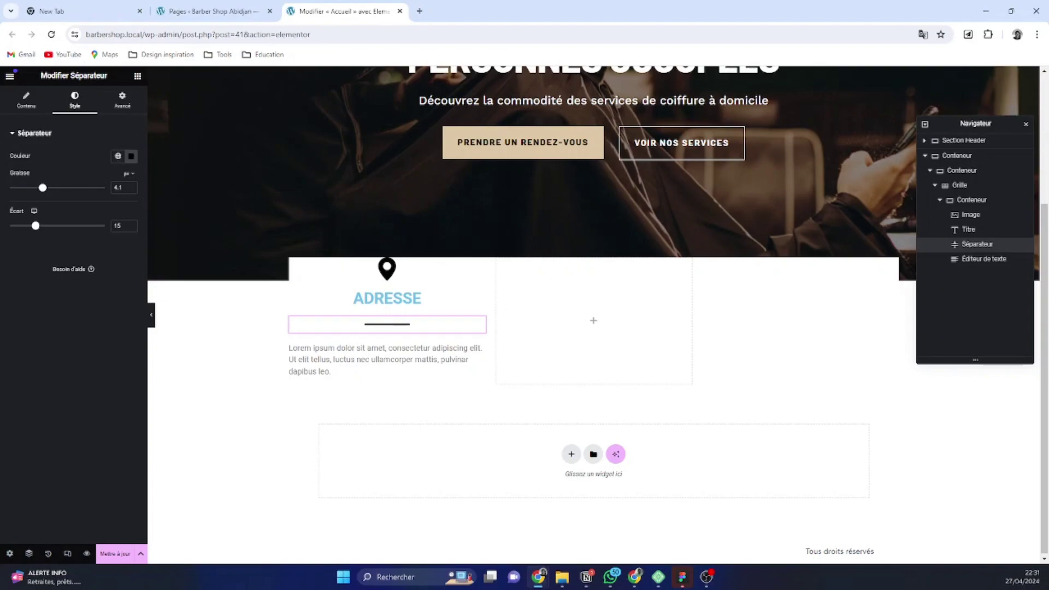
left_click(118, 156)
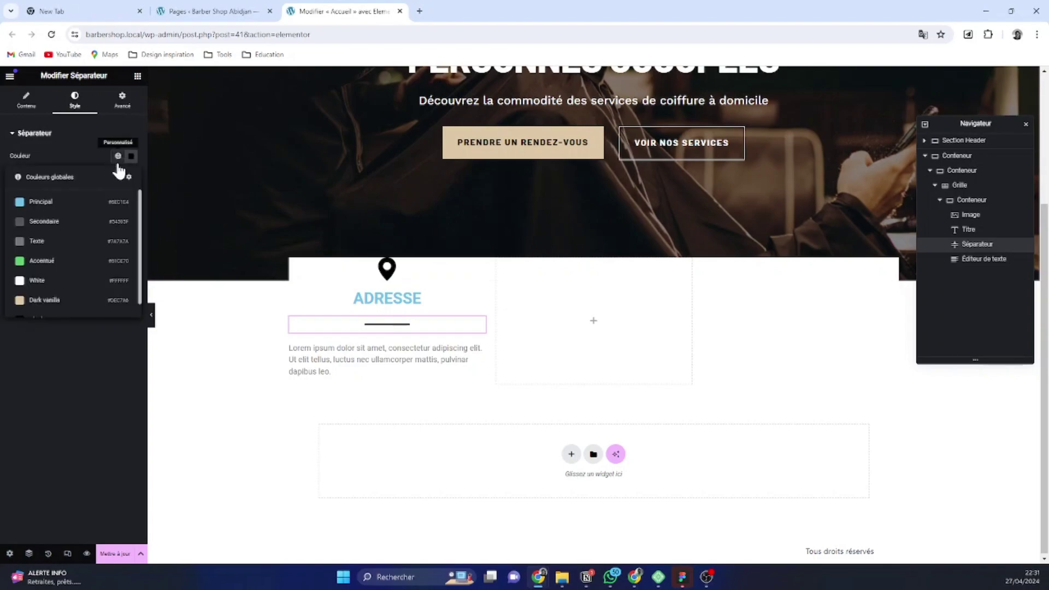
left_click(65, 299)
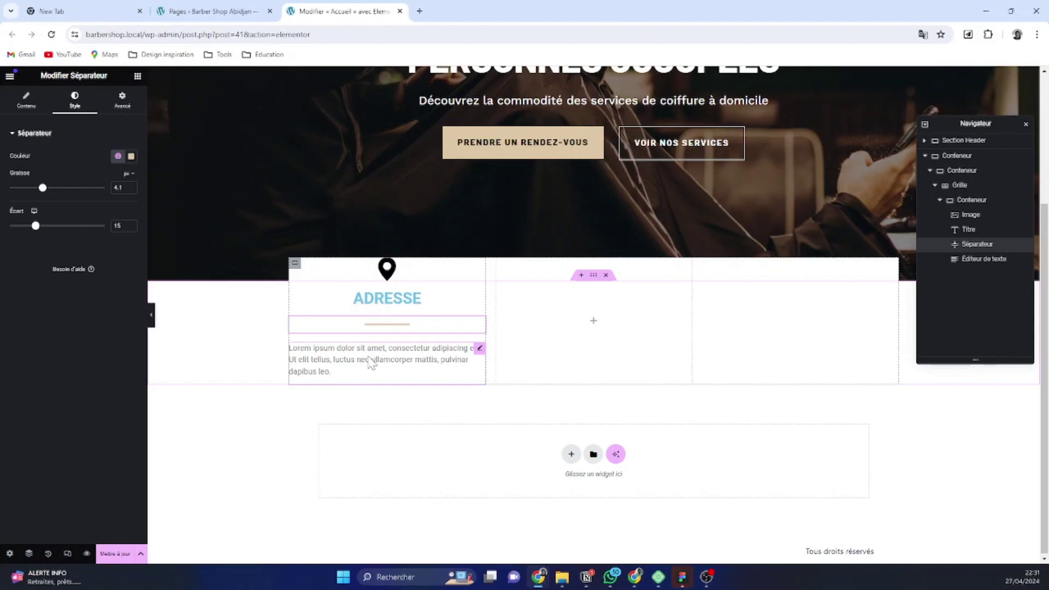
Replace the placeholder paragraph in the first card's text editor widget with the barbershop's address
left_click(480, 348)
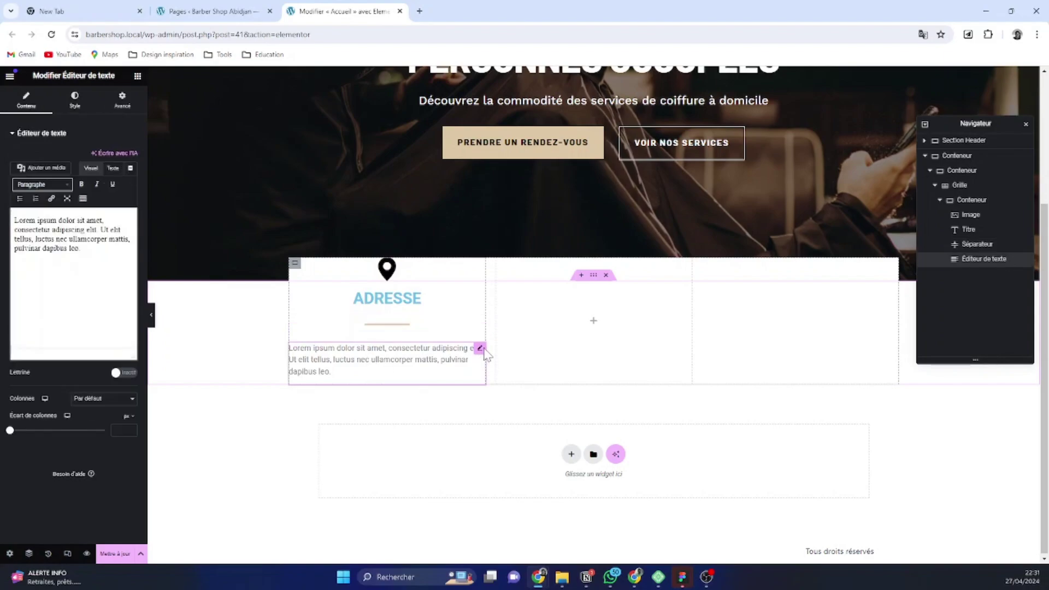
left_click(75, 101)
left_click(27, 101)
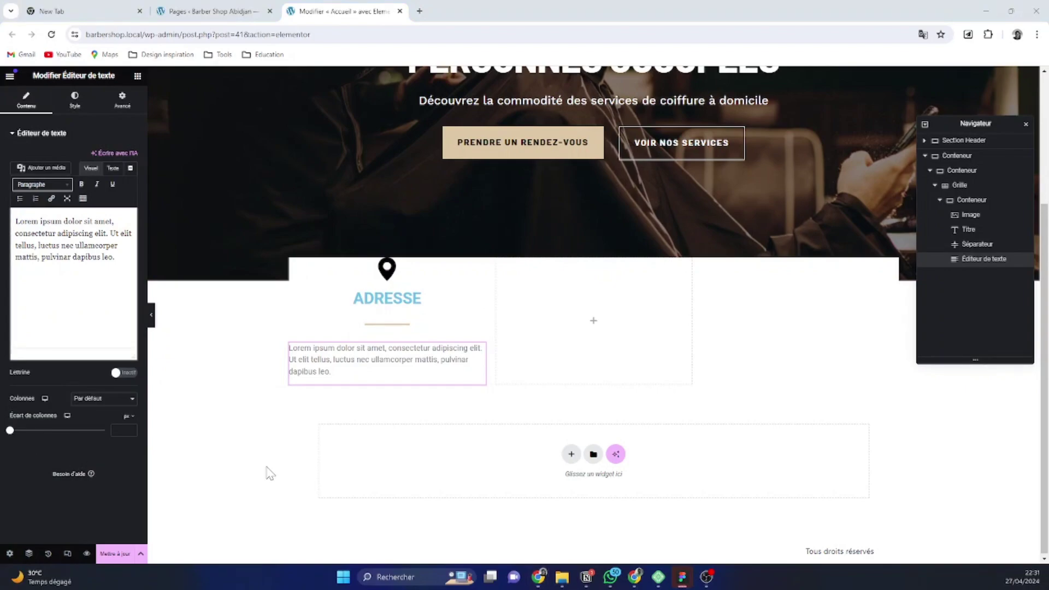
double_click(323, 361)
left_click(331, 371)
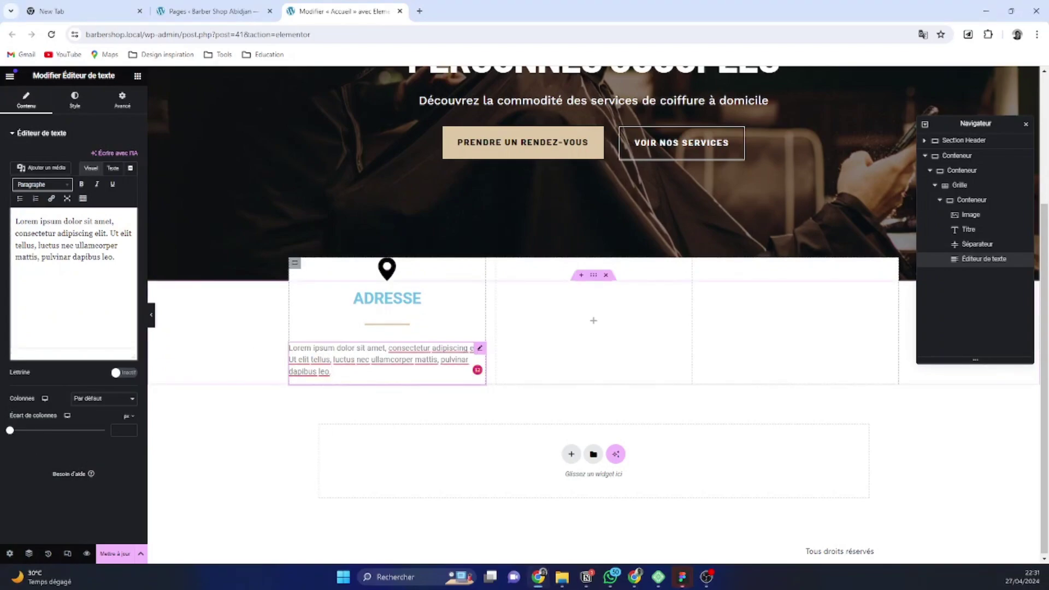
mouse_move(331, 371)
left_mouse_down()
mouse_move(269, 340)
mouse_move(319, 359)
left_mouse_up()
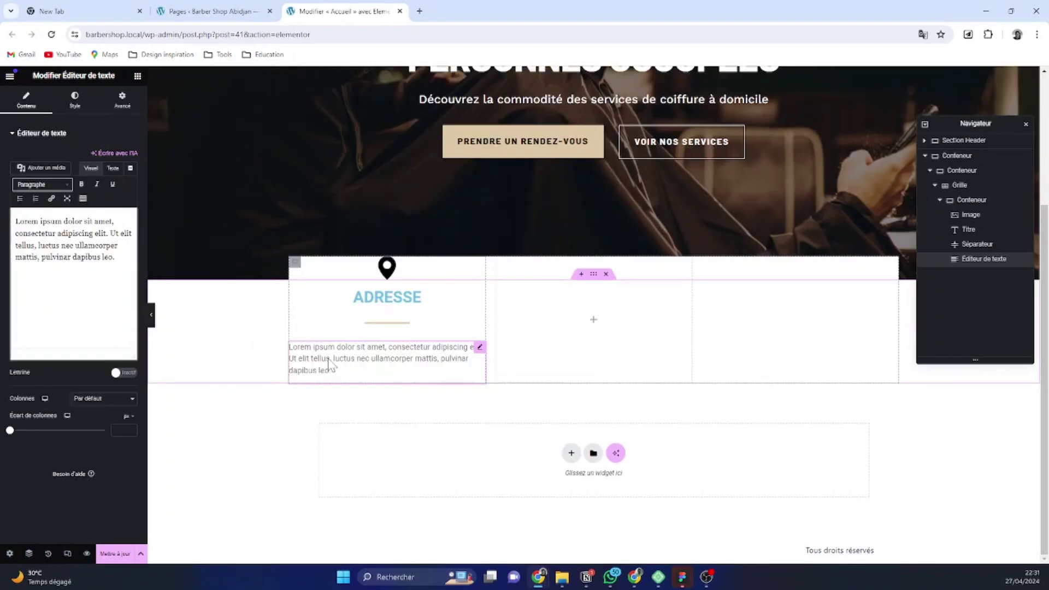
left_click_drag(115, 258, 15, 220)
type("Cité toit bleu, Yopougon maroc, Abidjan")
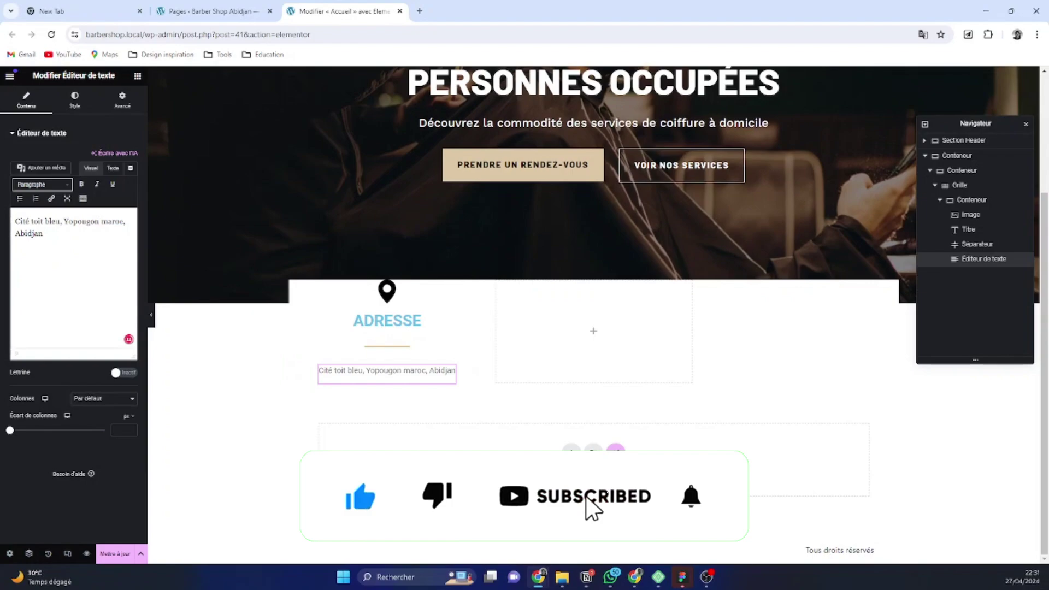
Set the text transformation of the first card's address paragraph to Majuscule
left_click(80, 104)
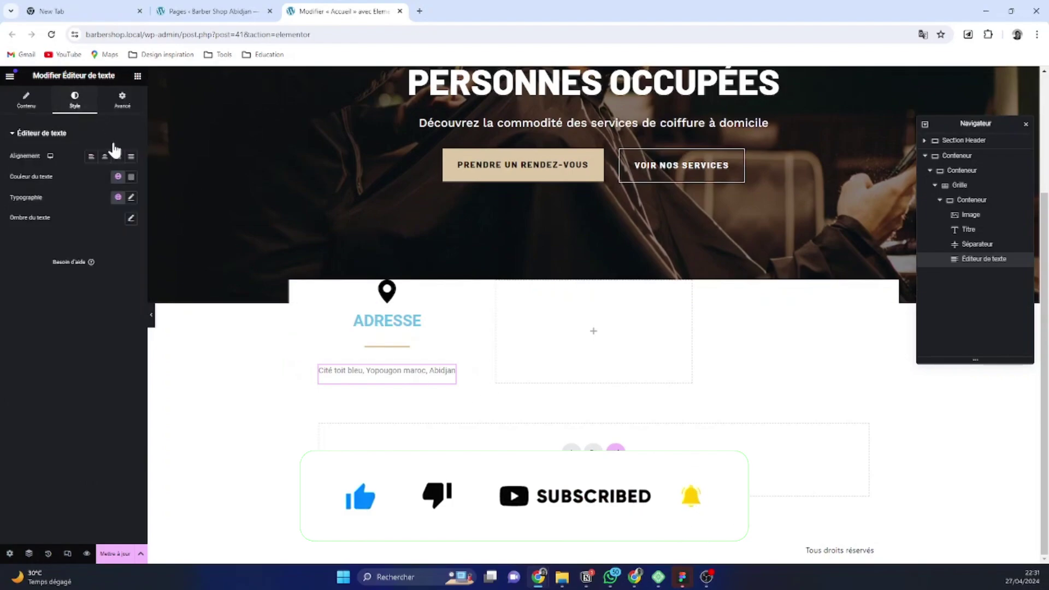
left_click(131, 197)
left_click(105, 316)
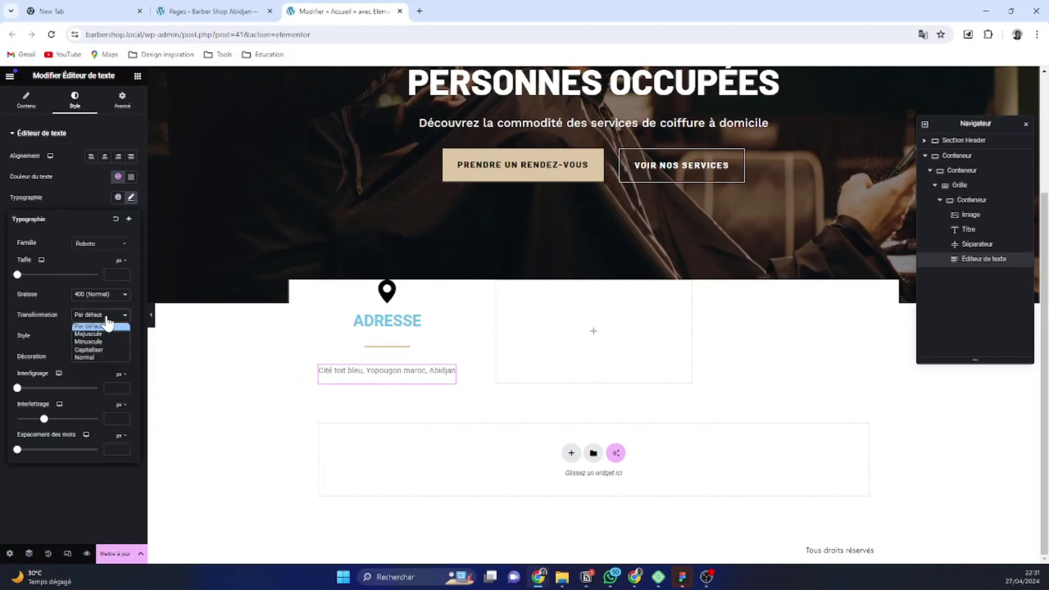
left_click(109, 339)
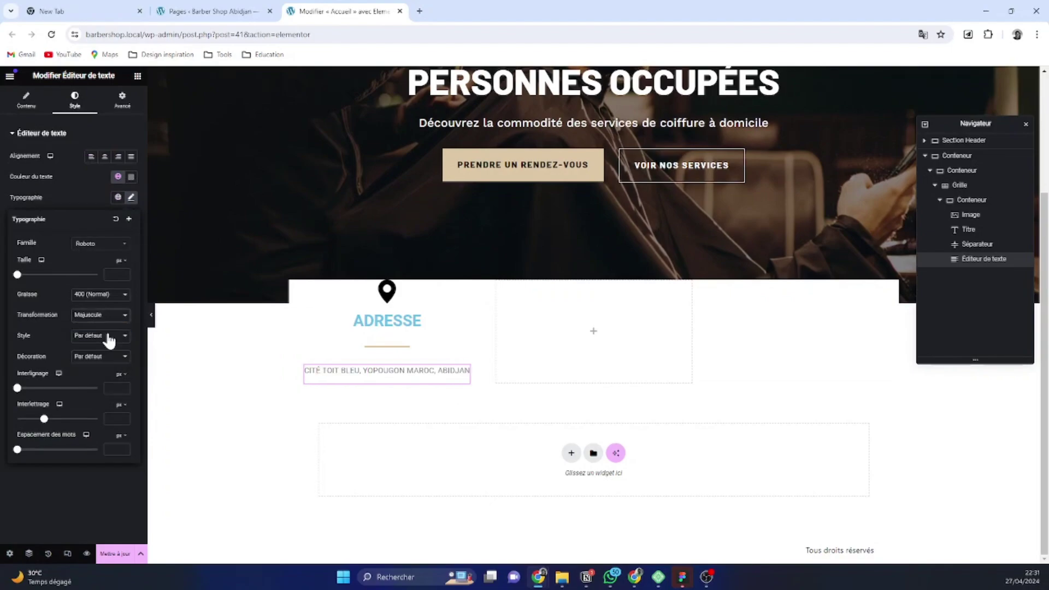
Set the first card's address paragraph to the Barlow font family with a weight of 700 (Gras)
left_click(111, 244)
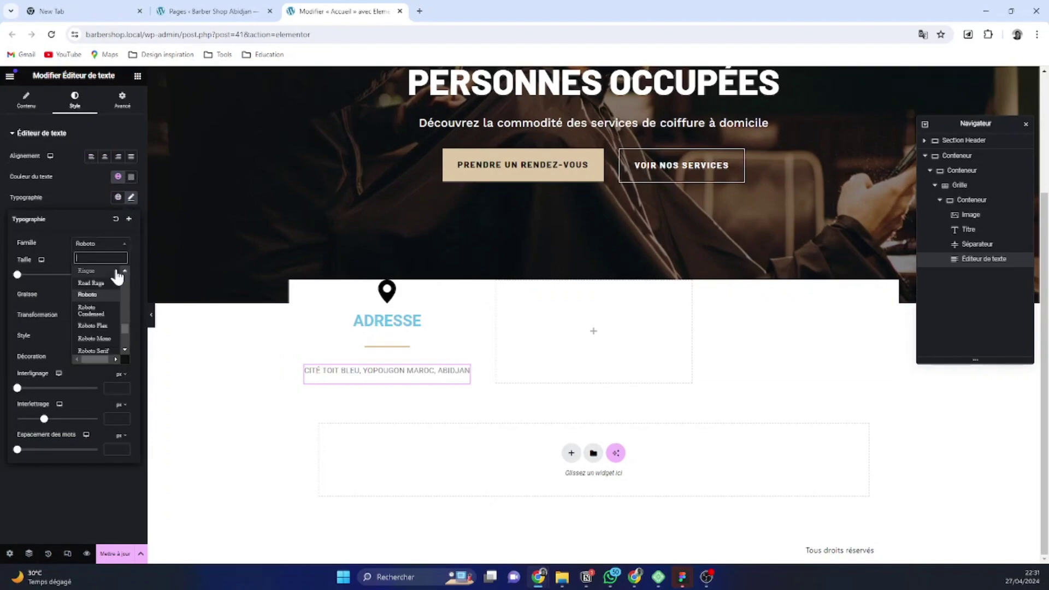
scroll(110, 288, "up", 15)
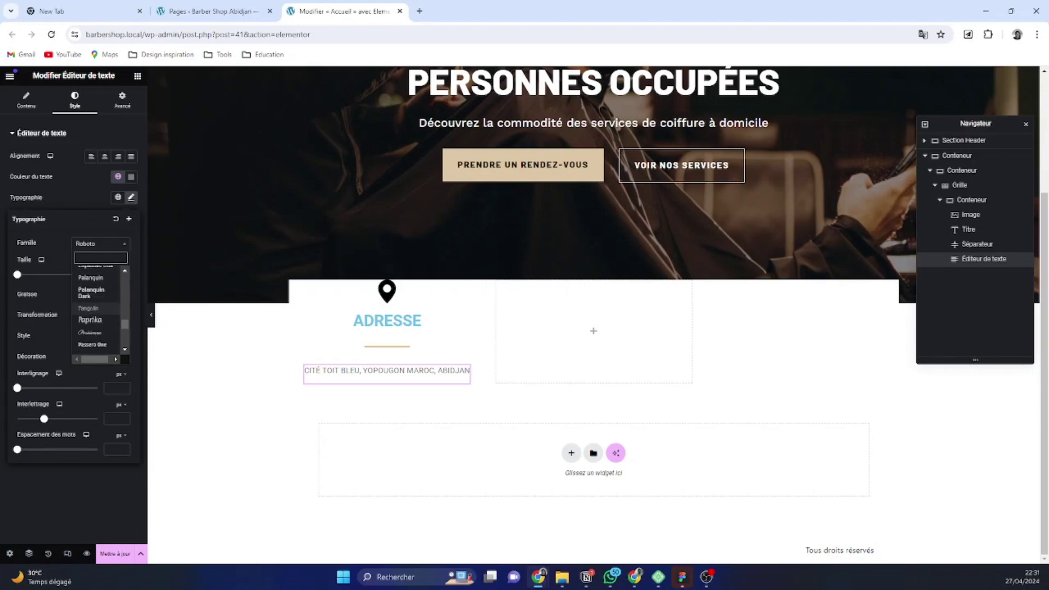
type("BA")
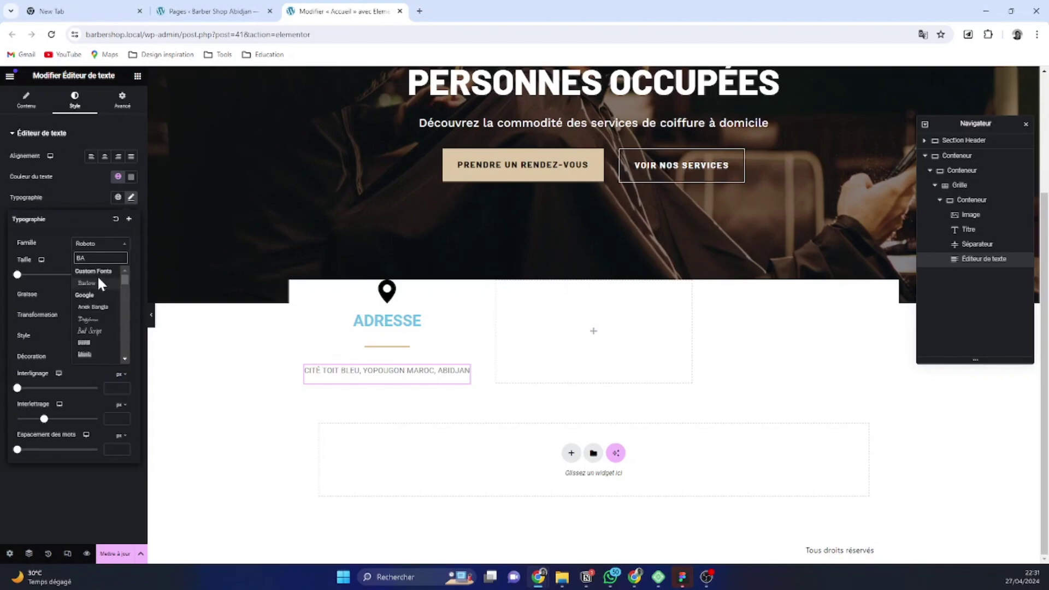
left_click(98, 280)
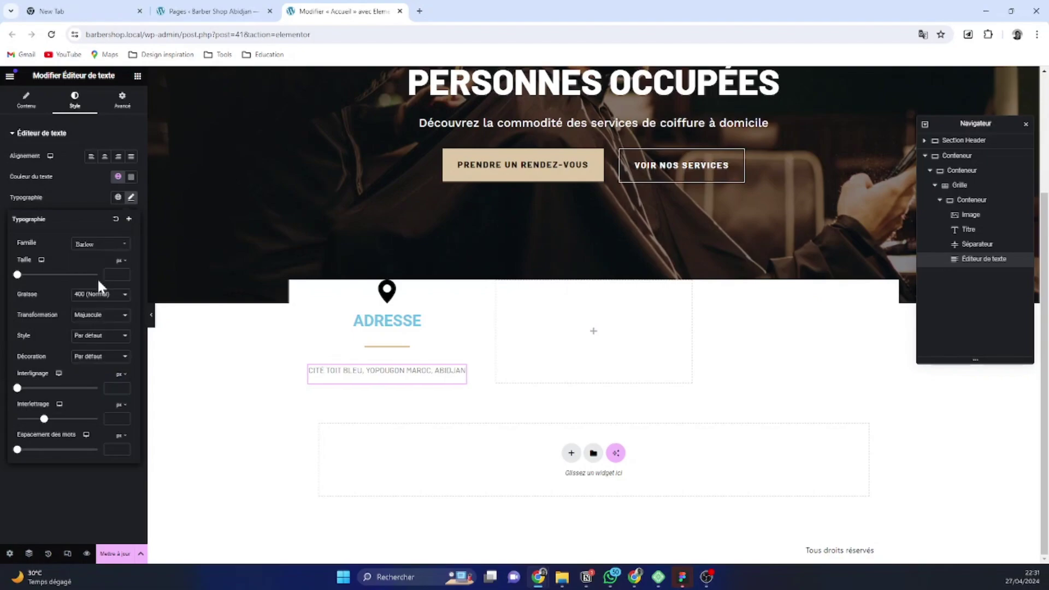
left_click(100, 295)
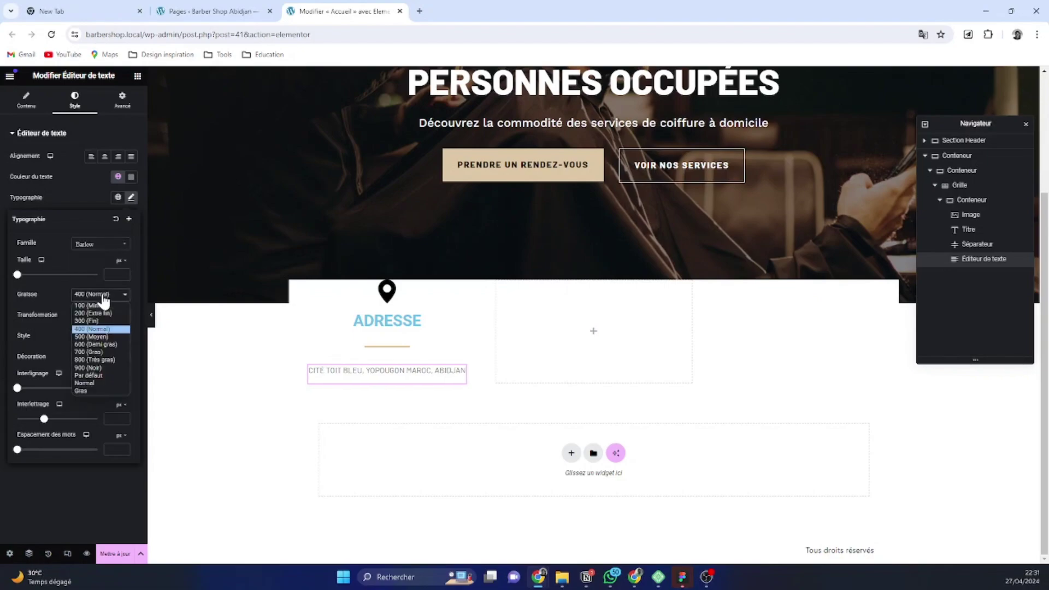
left_click(101, 353)
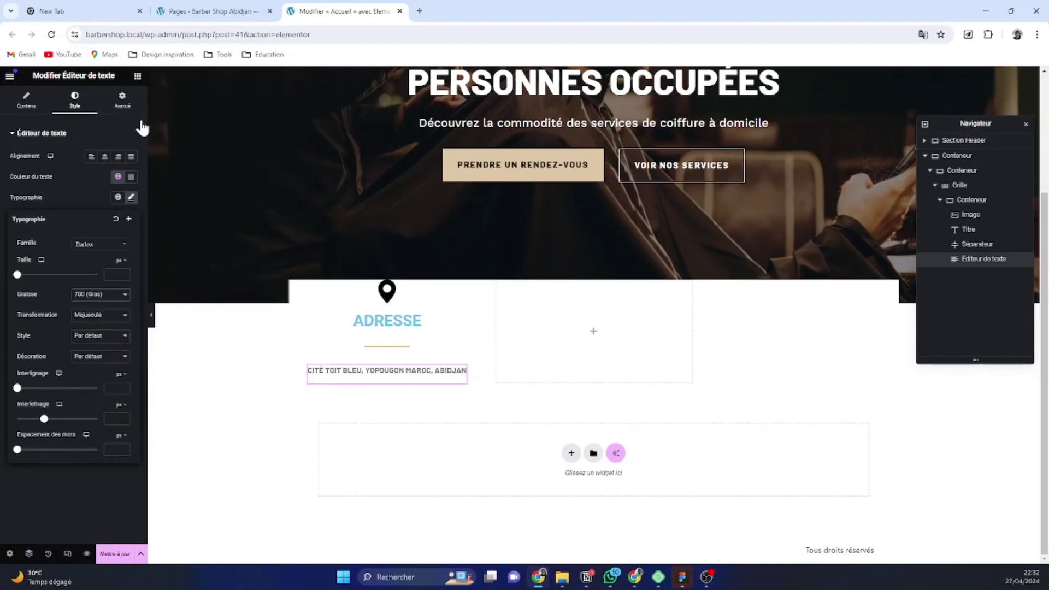
Give the address paragraph a custom width of 50% and centre the widget within the card
left_click(122, 100)
left_click(119, 233)
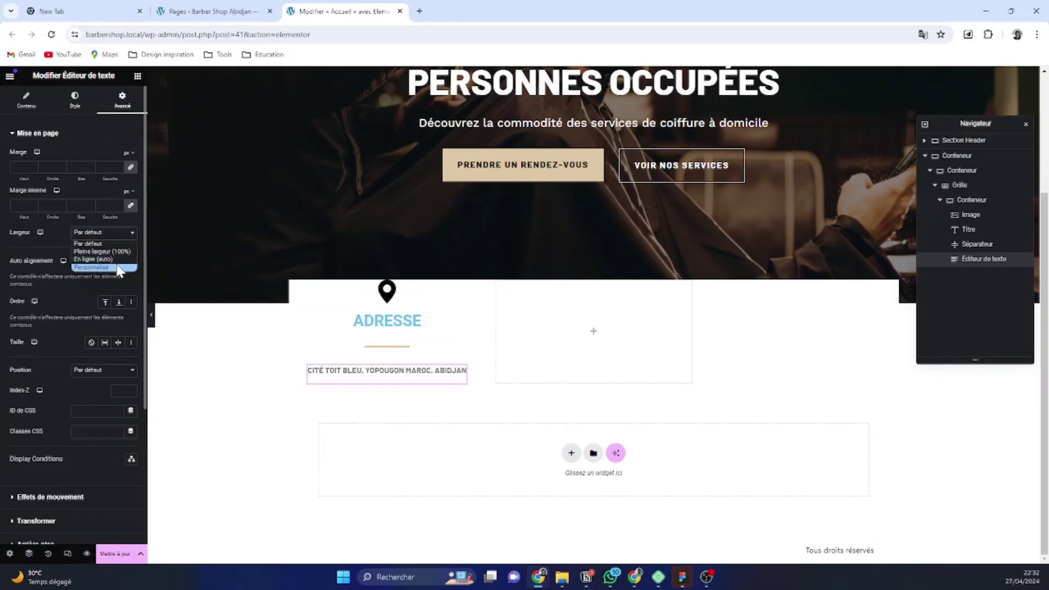
left_click(107, 267)
left_click_drag(10, 265, 57, 266)
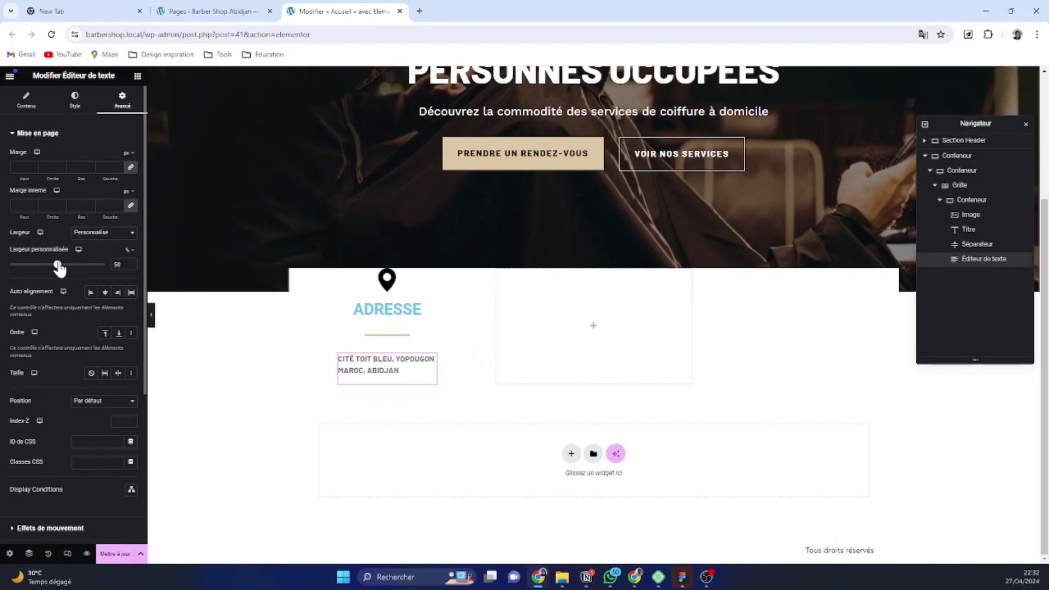
left_click(104, 293)
Centre-align the address paragraph's text and show its content in the plain Texte editing mode
left_click(75, 100)
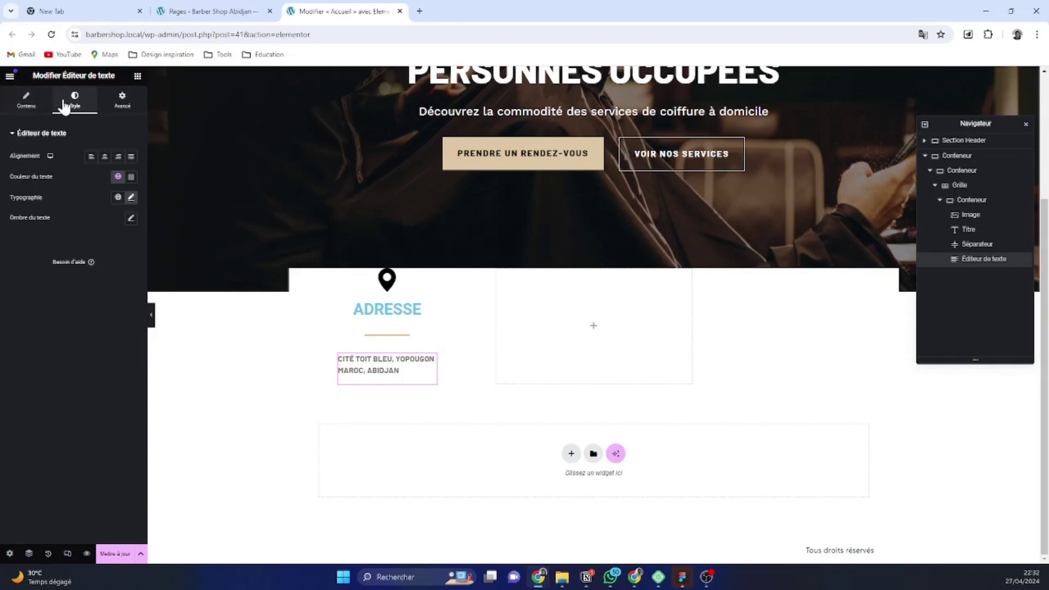
left_click(104, 158)
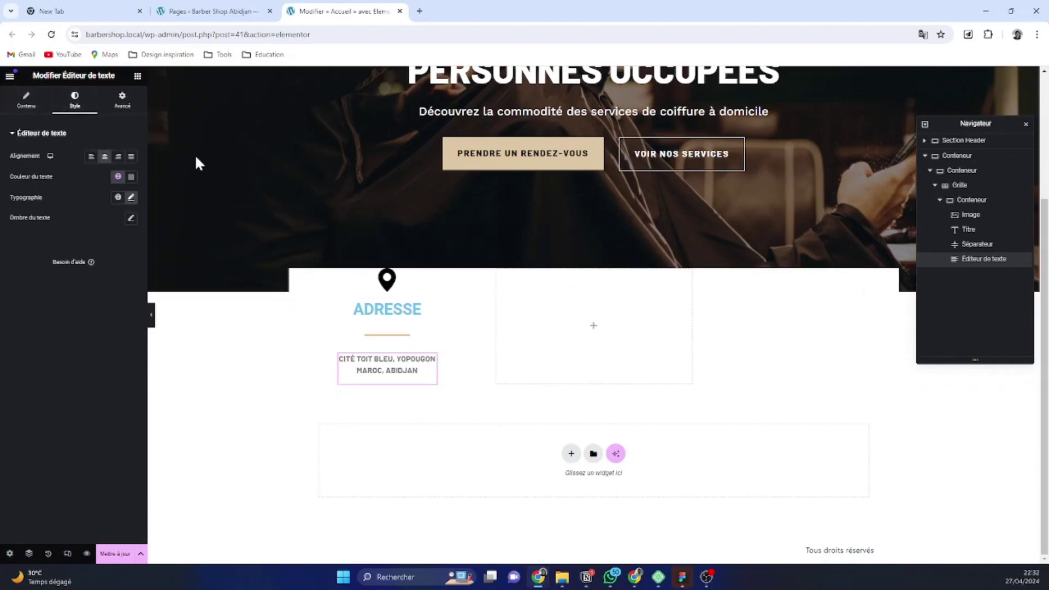
left_click(26, 100)
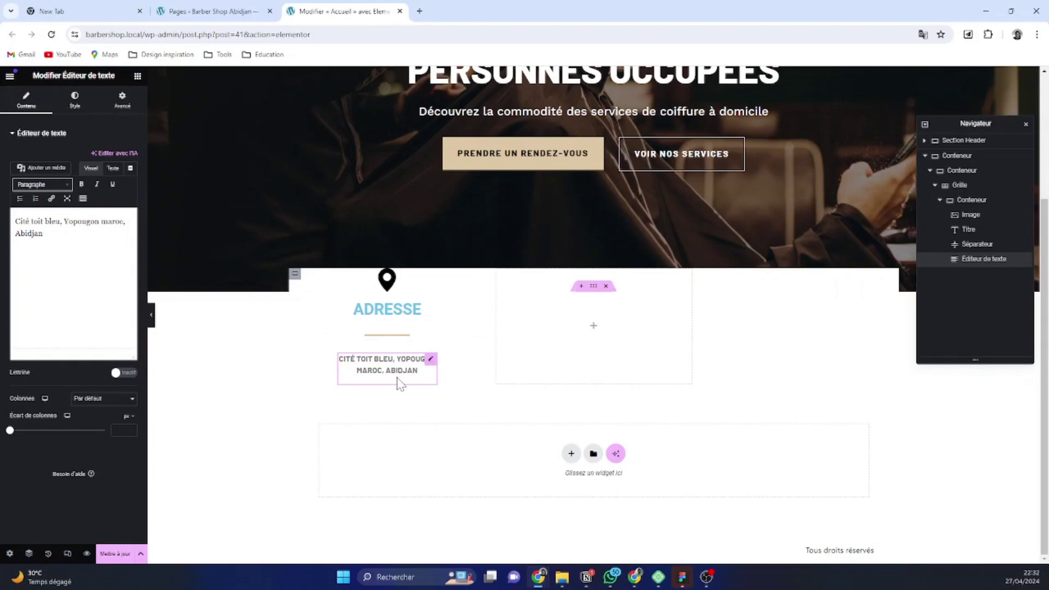
left_click(113, 169)
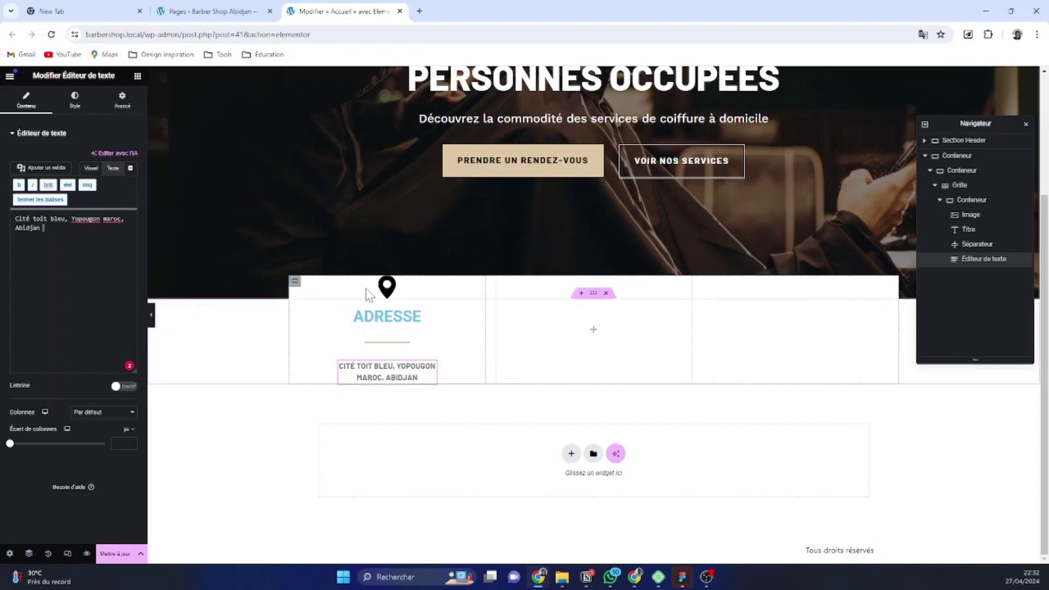
Set the first card container's inner margin to 2 rem on all four sides
left_click(293, 285)
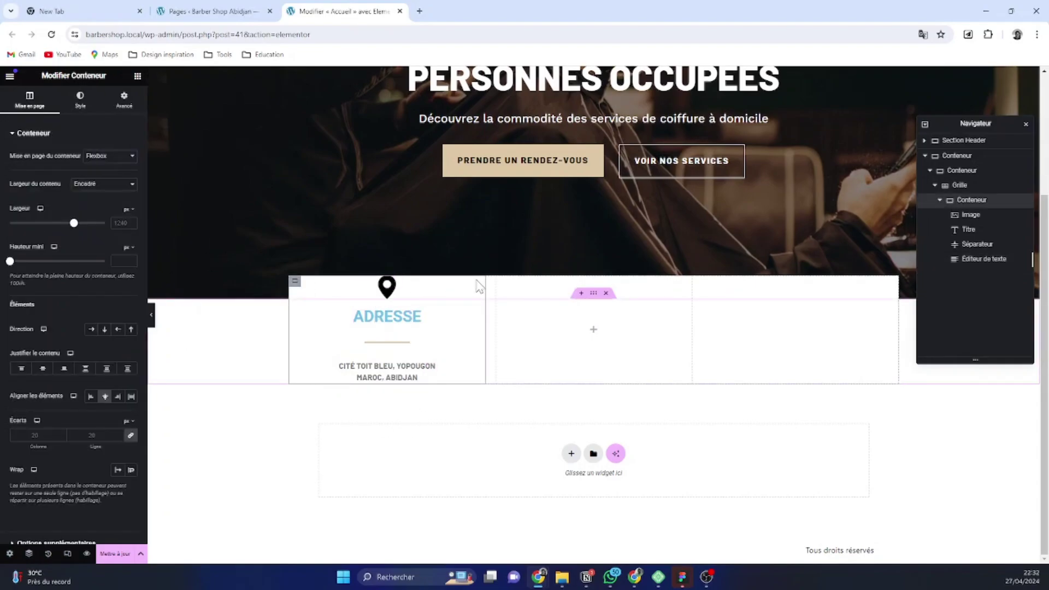
left_click(124, 101)
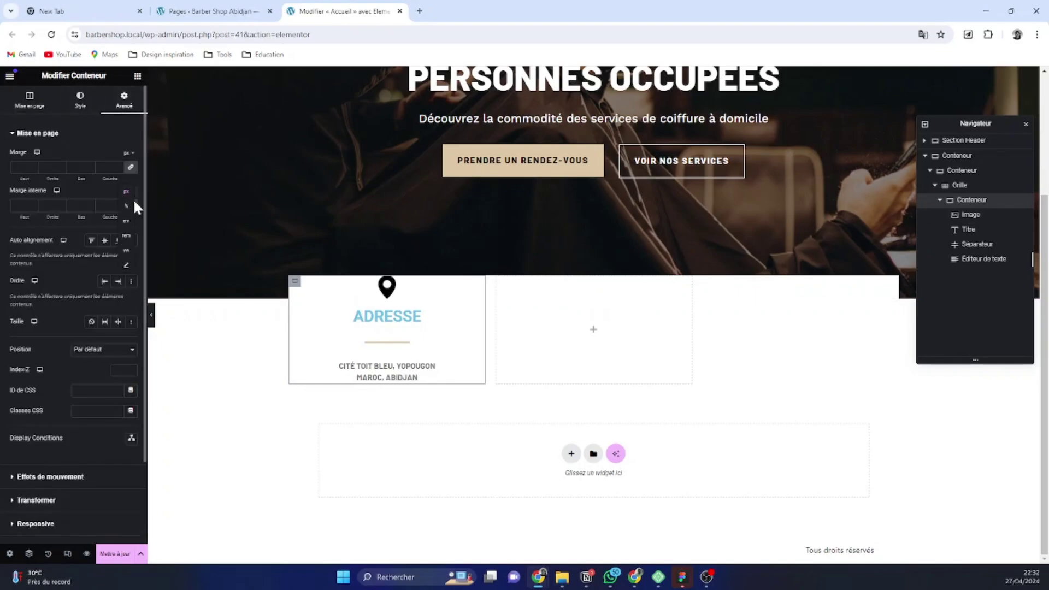
left_click(126, 235)
left_click(33, 204)
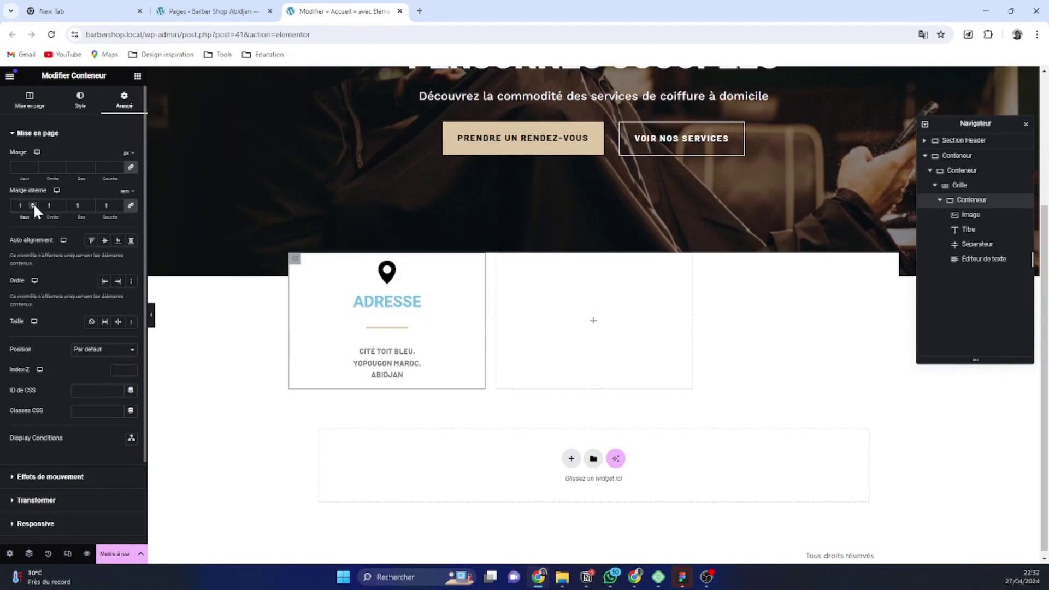
left_click(33, 204)
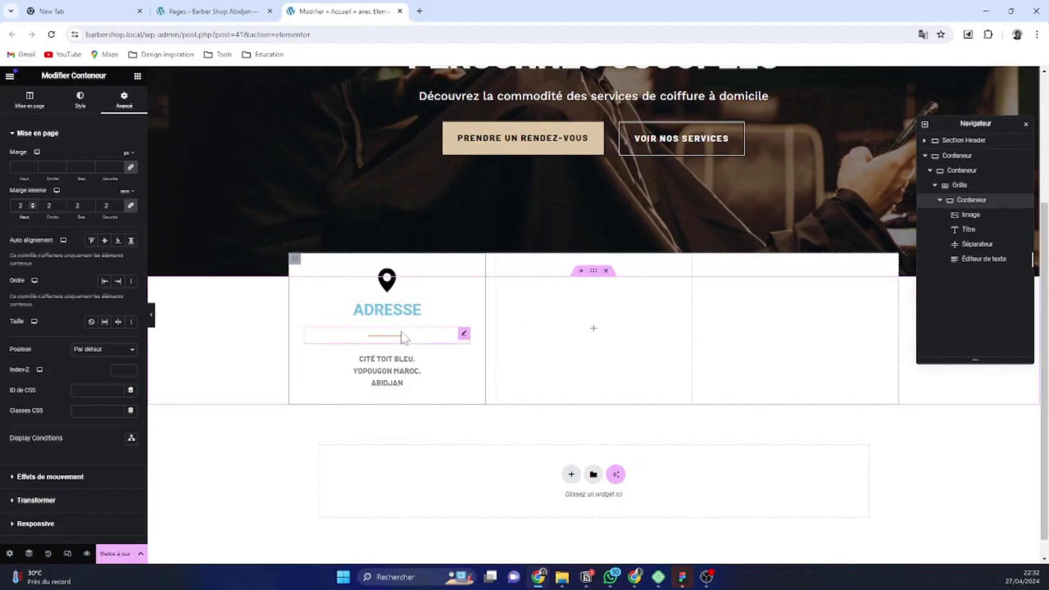
Change the ADRESSE title's text colour to the global Black
left_click(418, 315)
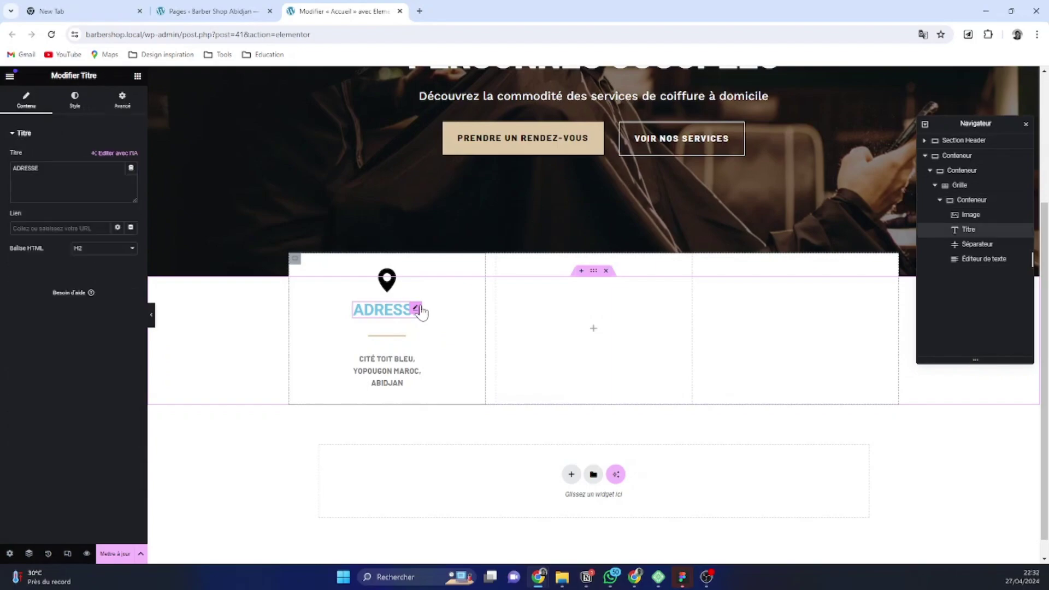
left_click(76, 104)
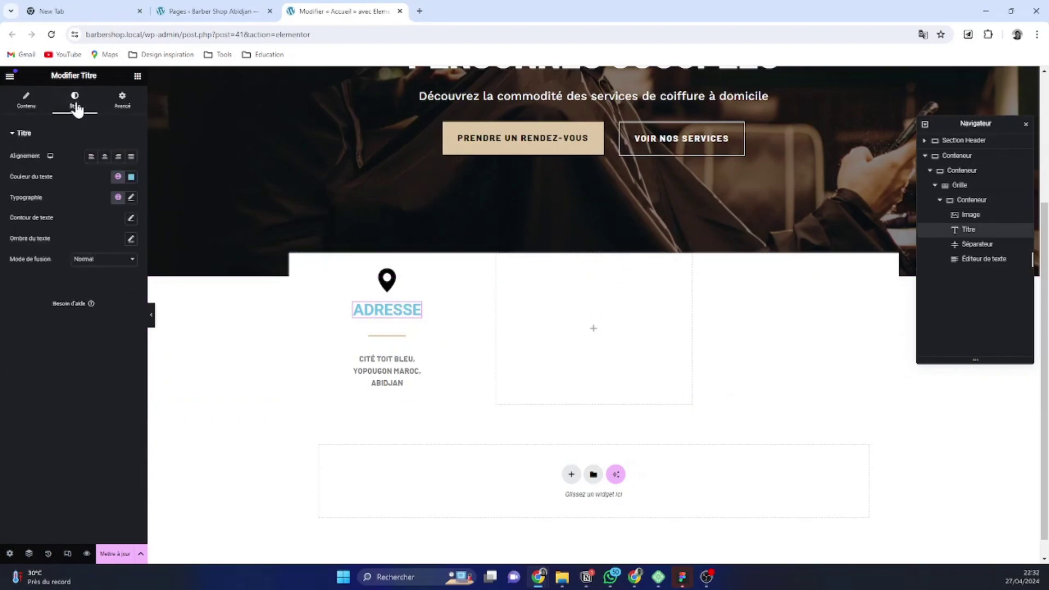
left_click(118, 177)
scroll(89, 261, "down", 2)
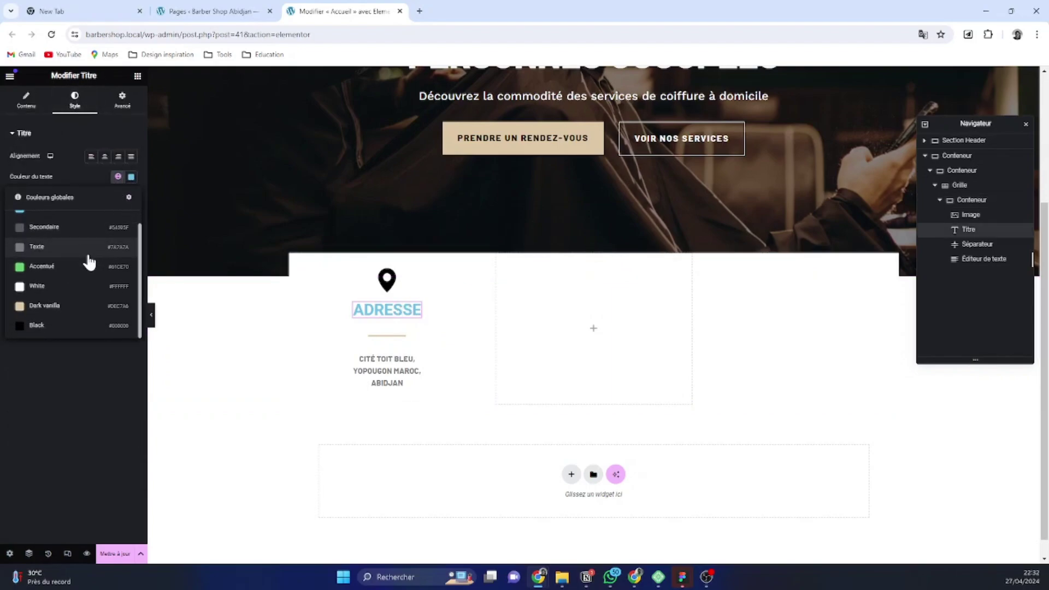
left_click(51, 330)
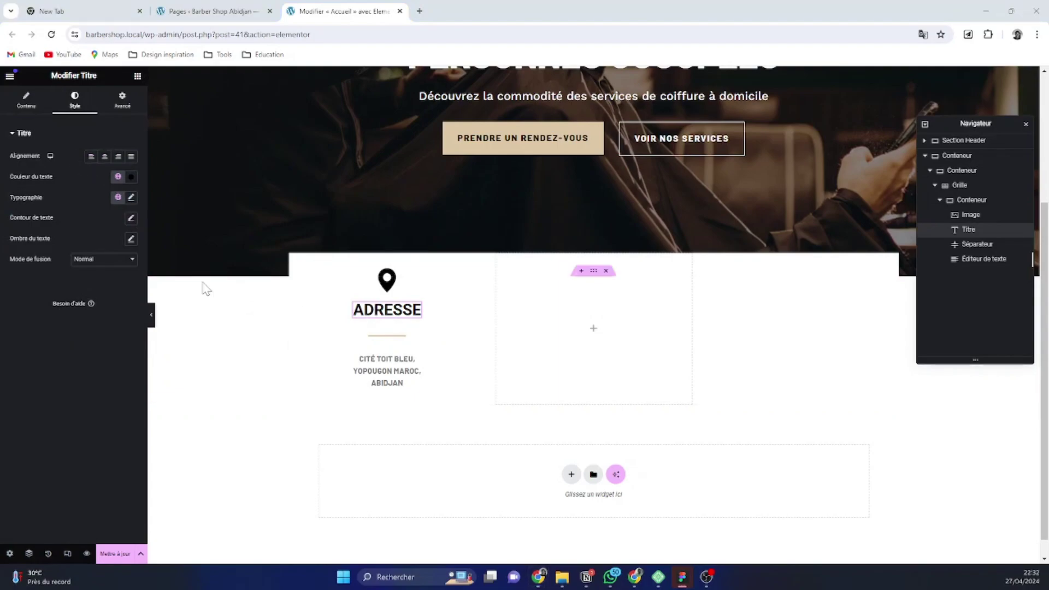
Set the ADRESSE title's font size to 24 px and its font family to Barlow
left_click(131, 198)
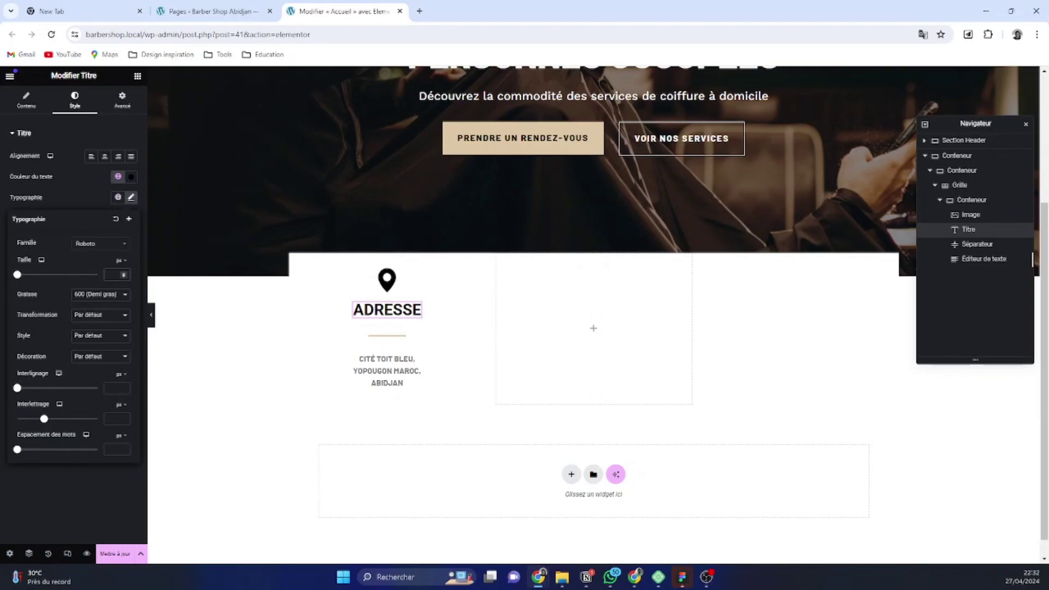
type("24")
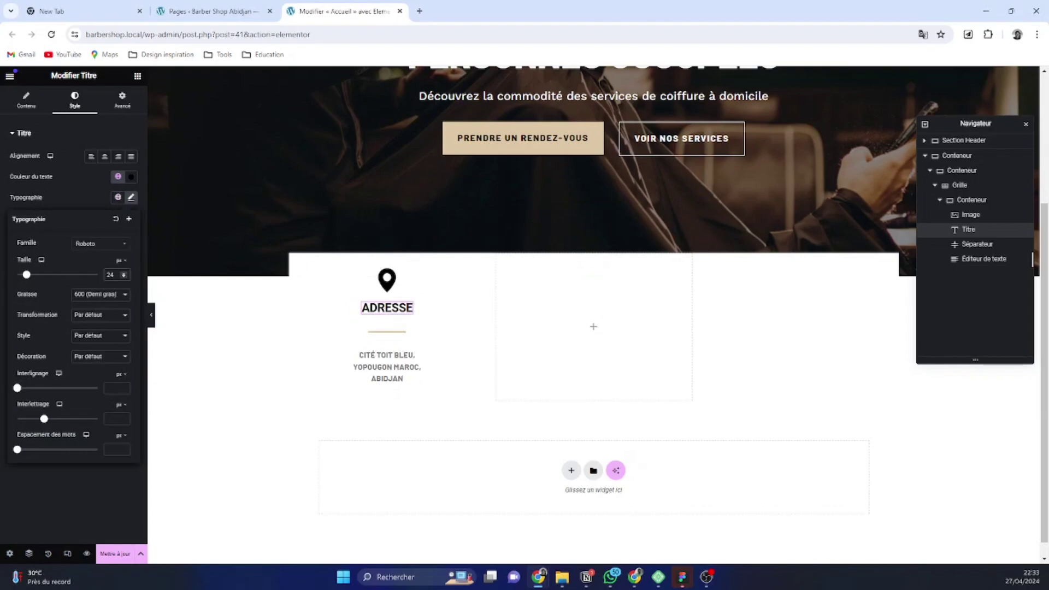
left_click(90, 245)
type("BAR")
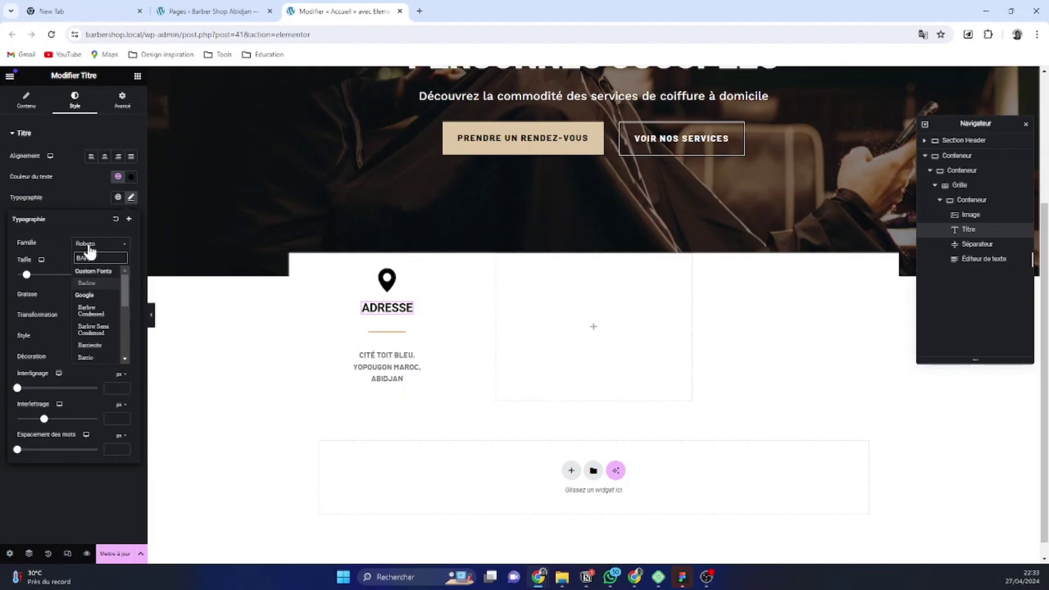
left_click(94, 282)
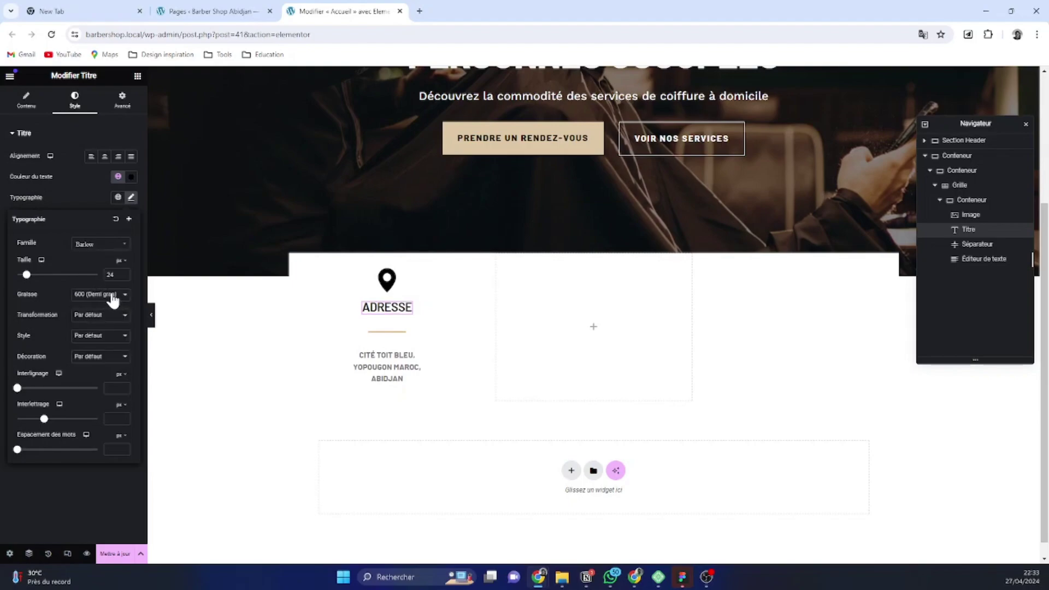
Give the ADRESSE title a weight of 800 (Très gras), a line height of 28 px and a letter spacing of 2 px
left_click(113, 298)
left_click(102, 360)
left_click_drag(17, 388, 58, 422)
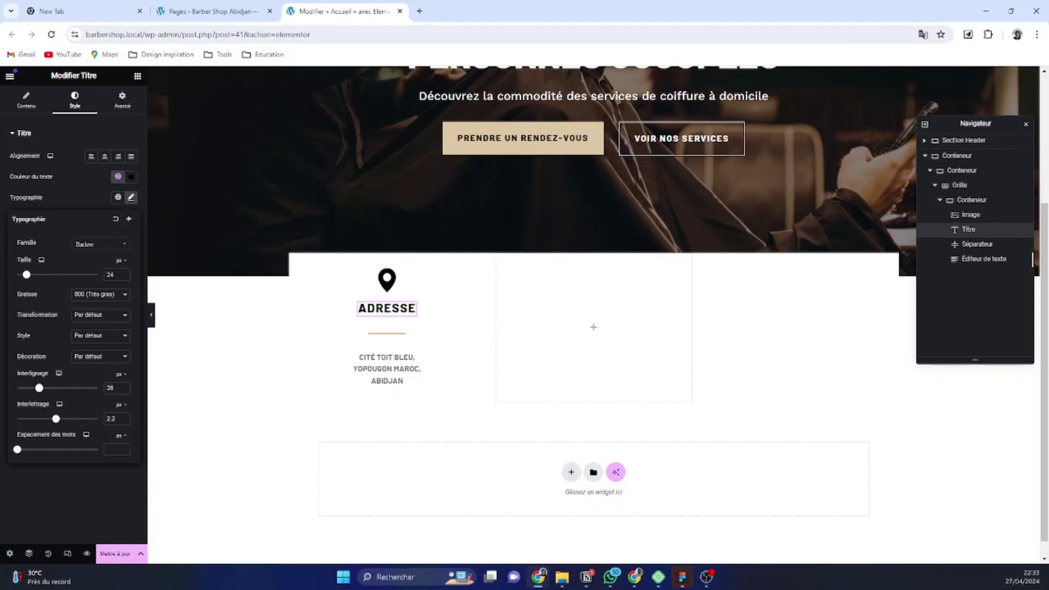
left_click(124, 419)
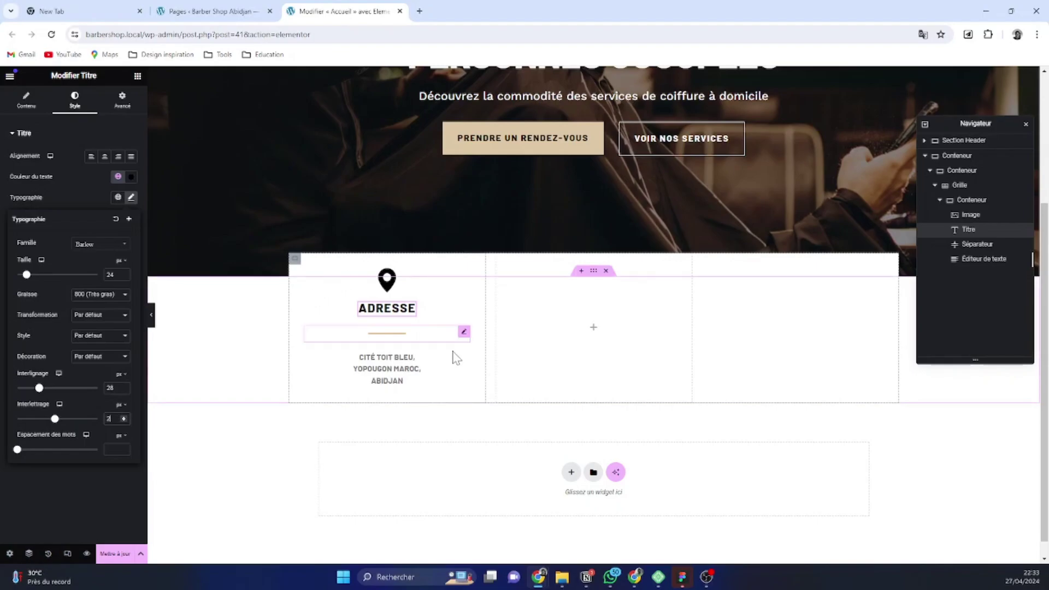
Unlink the first card container's gaps and set them to 0 px between columns and 8 px between rows
left_click(296, 258)
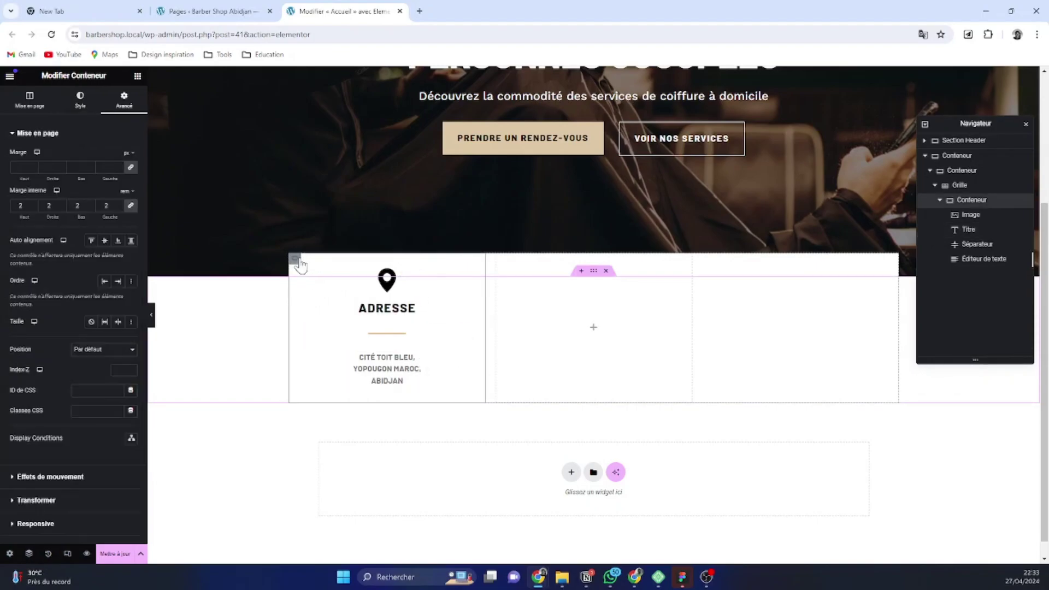
left_click(33, 103)
left_click(131, 437)
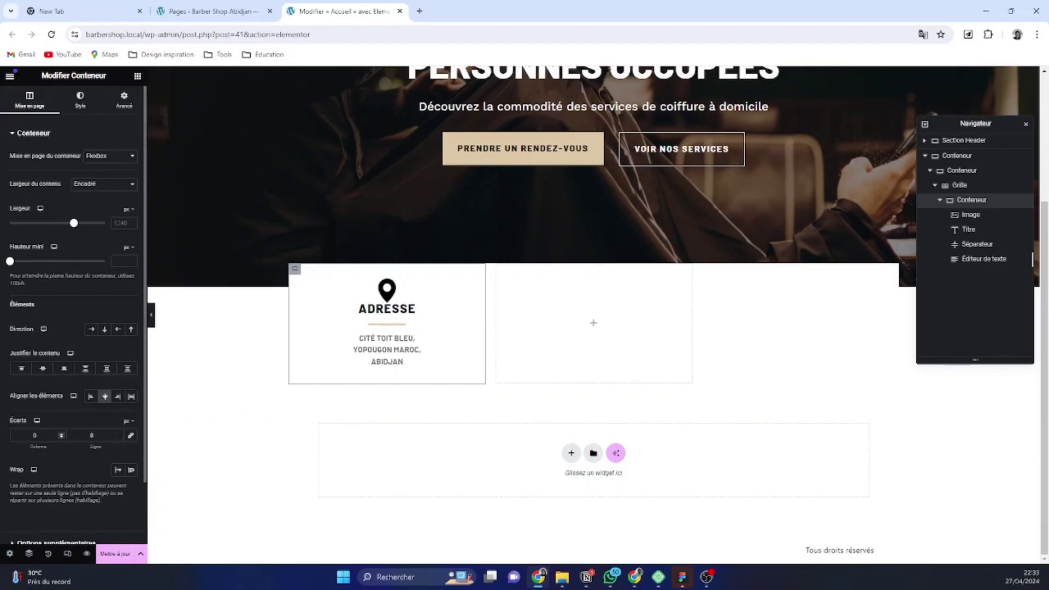
Widen the address paragraph's custom width to 65%
left_click(422, 341)
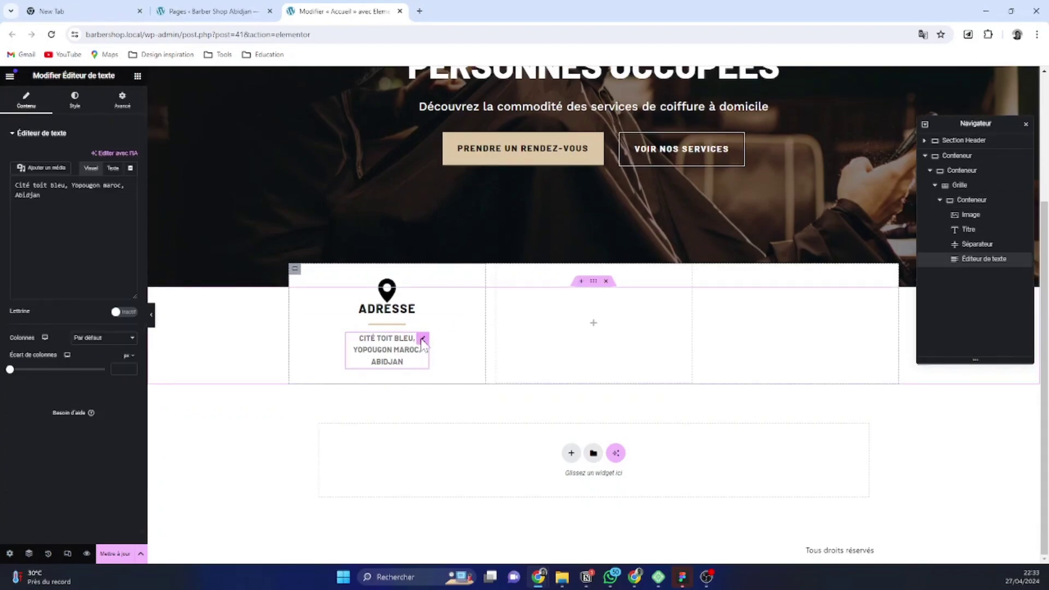
left_click(122, 104)
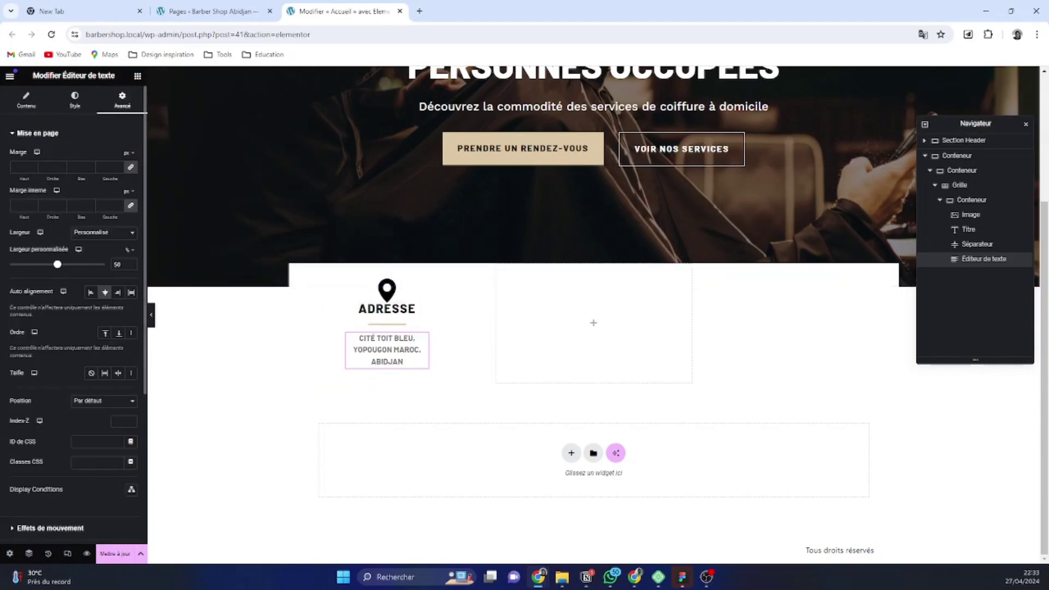
left_click_drag(57, 268, 72, 269)
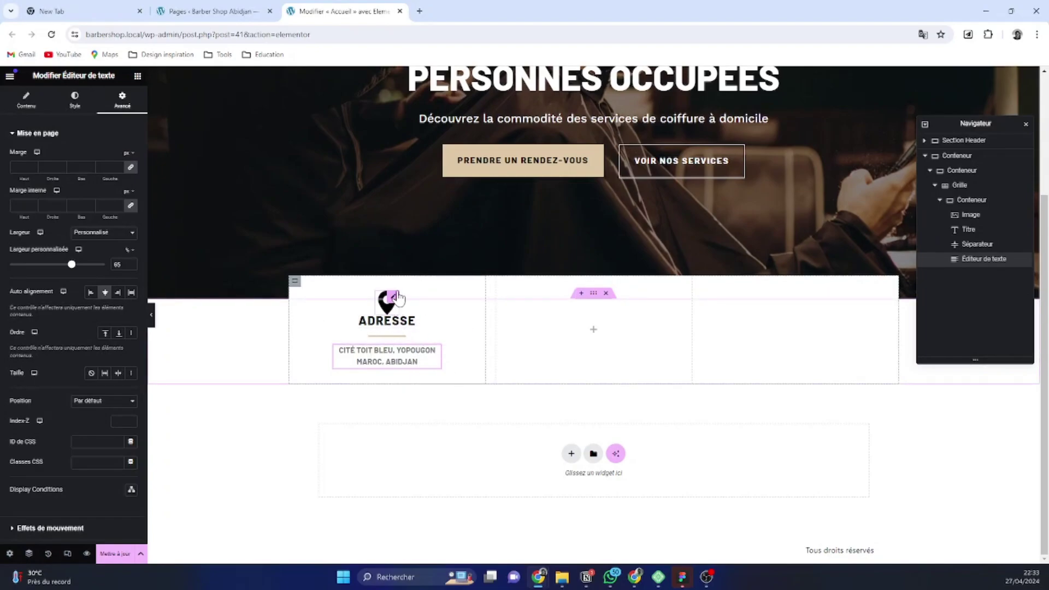
left_click(451, 296)
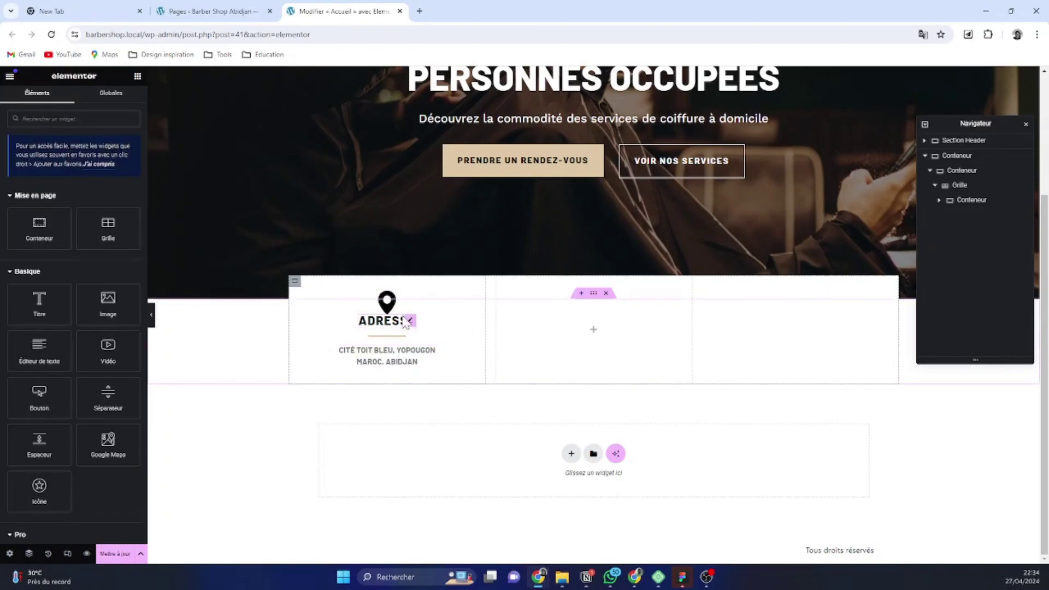
left_click(294, 281)
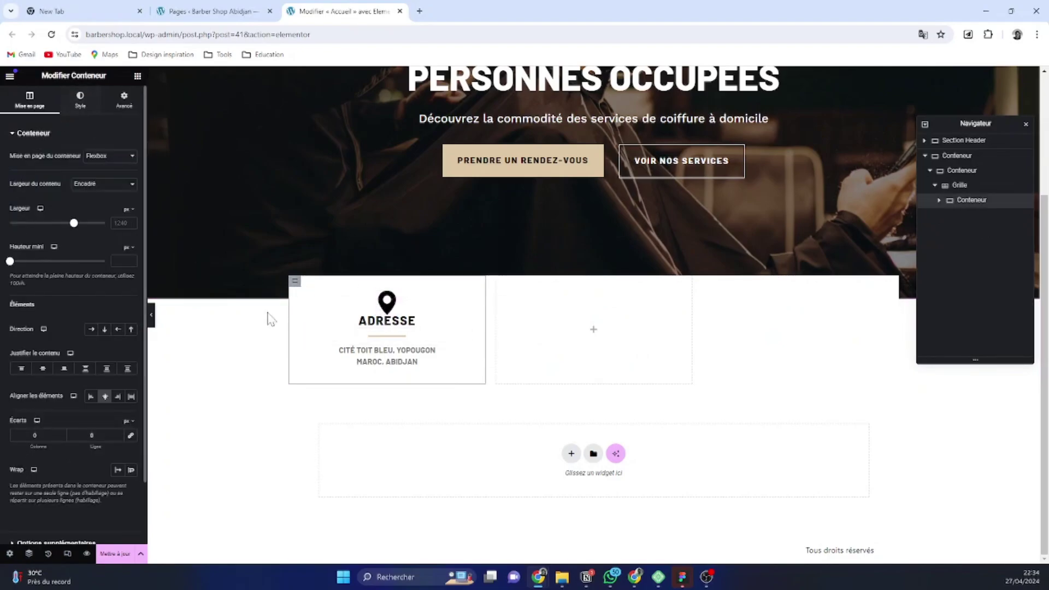
Unlink the ADRESSE title's margins and set the top one to 1 rem, keeping the other sides at 0
left_click(411, 322)
left_click(122, 100)
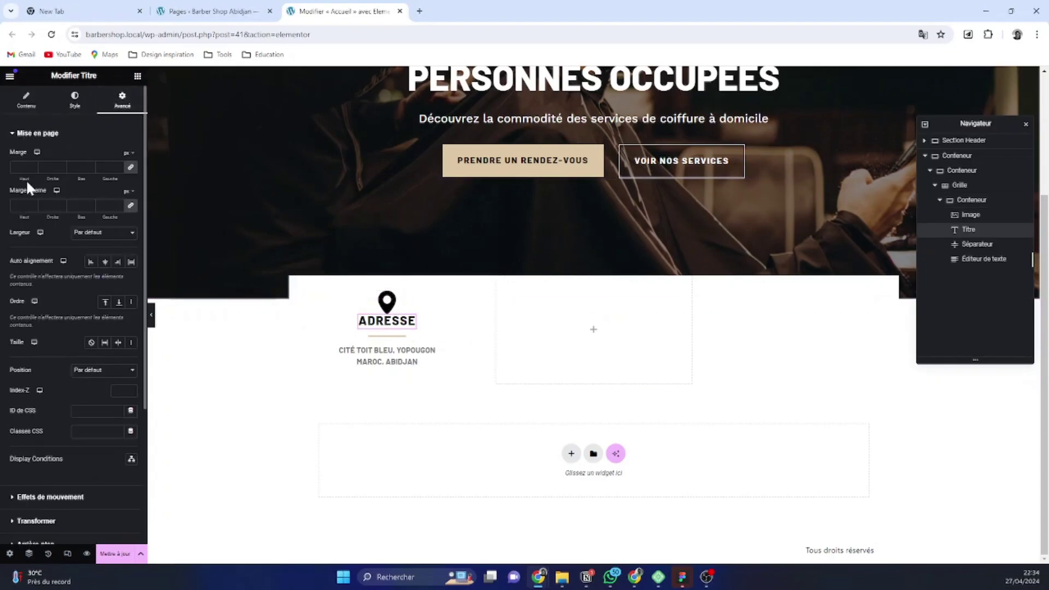
mouse_move(130, 155)
left_click(131, 168)
left_click(33, 165)
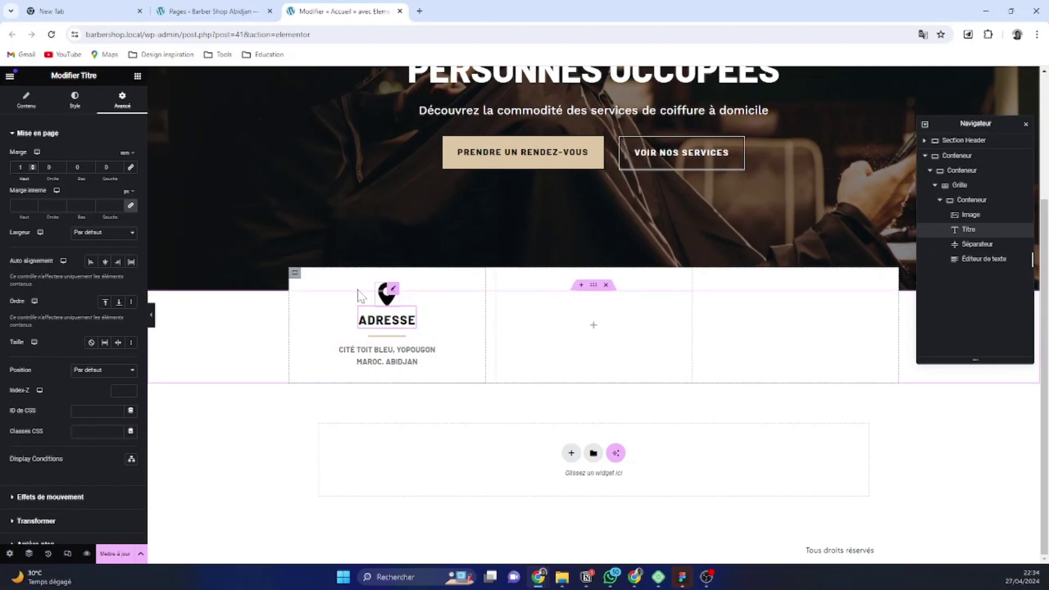
Reset the ADRESSE title's top margin to 0
left_click(386, 295)
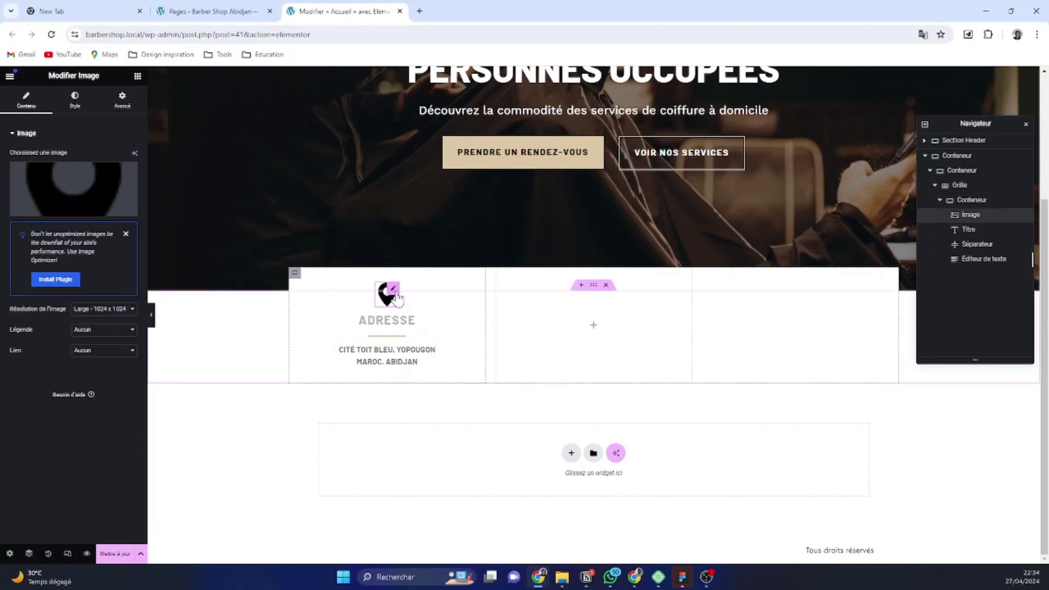
left_click(411, 314)
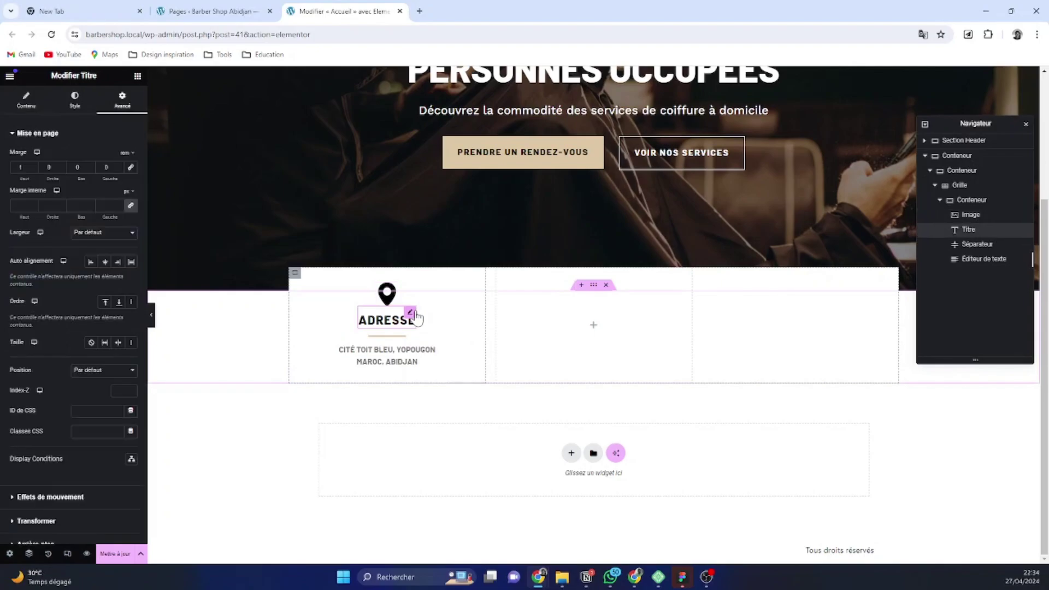
left_click(31, 100)
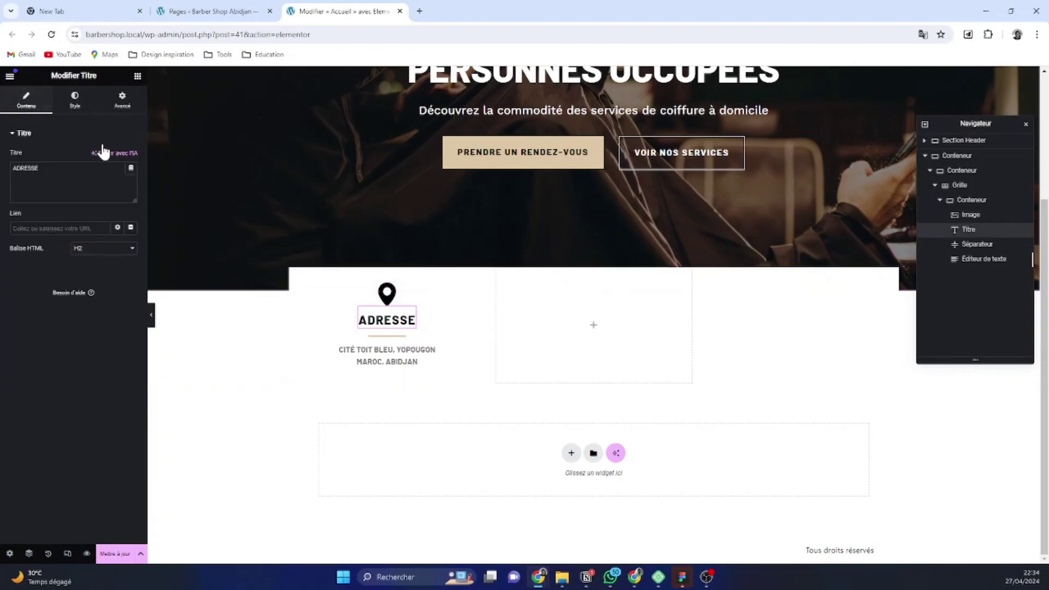
left_click(393, 297)
left_click(411, 320)
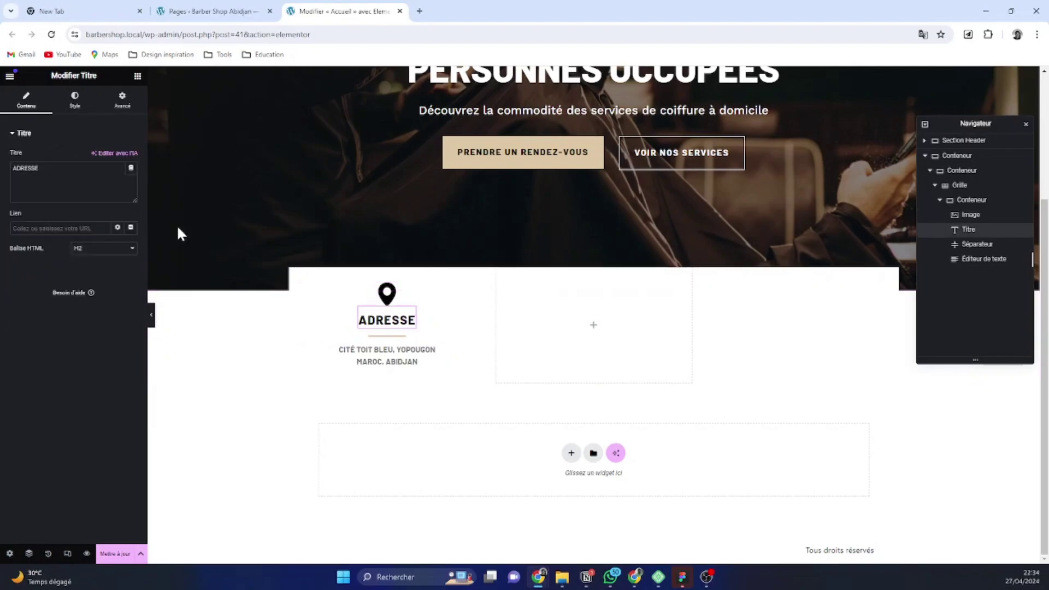
left_click(121, 99)
left_click(32, 170)
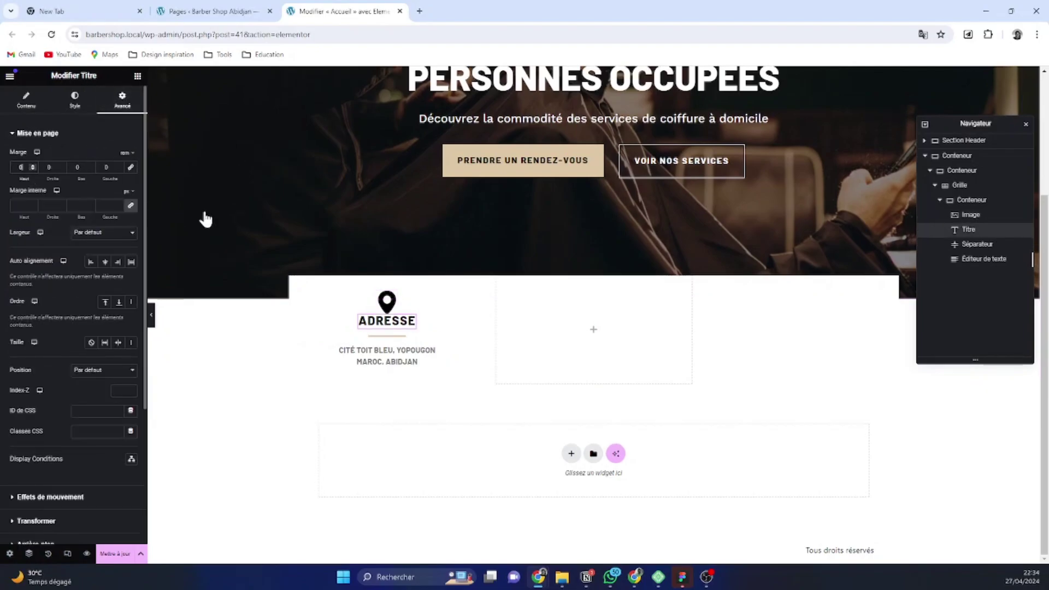
Give the location pin image unlinked margins in rem, with 1 at the bottom and 0 on the other sides
left_click(389, 305)
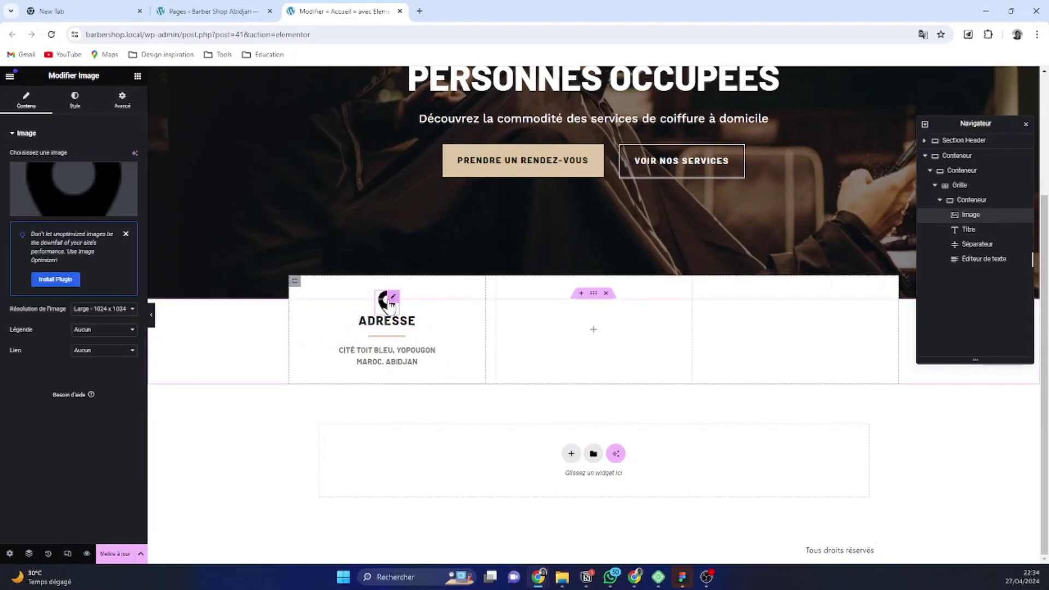
left_click(123, 100)
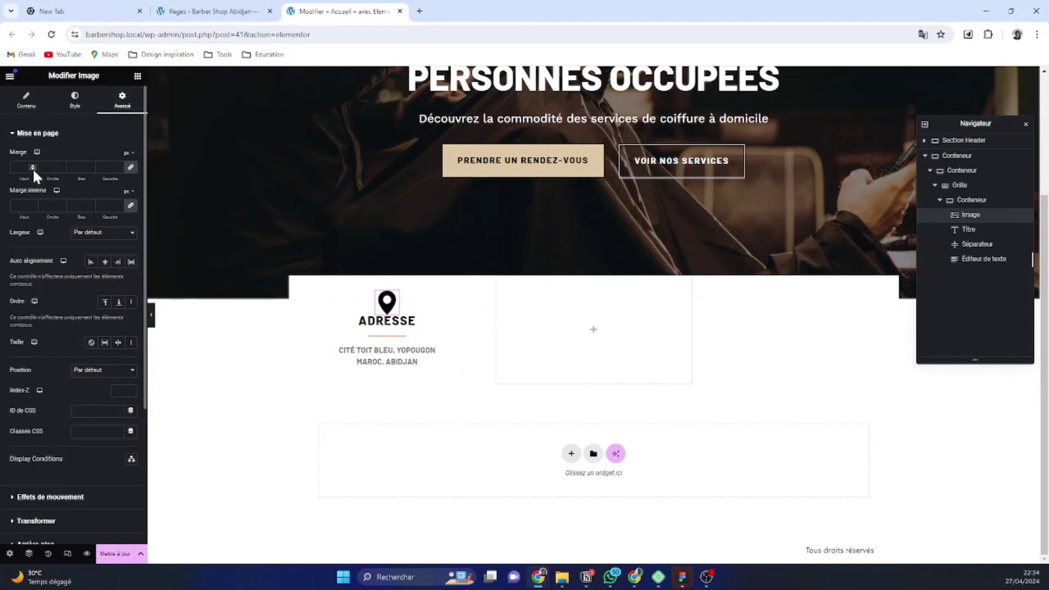
left_click(127, 153)
left_click(127, 198)
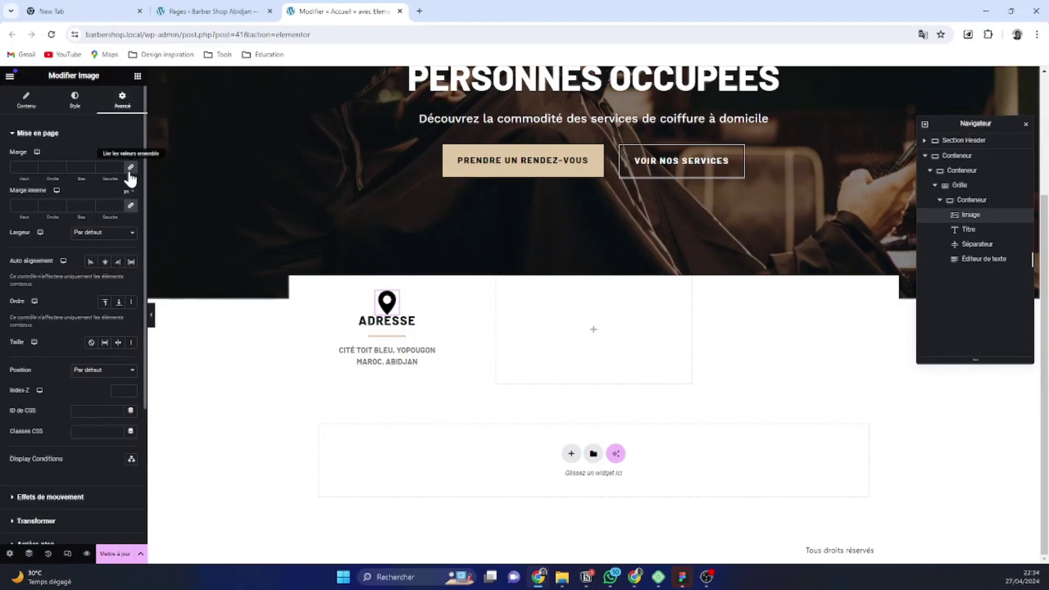
left_click(90, 164)
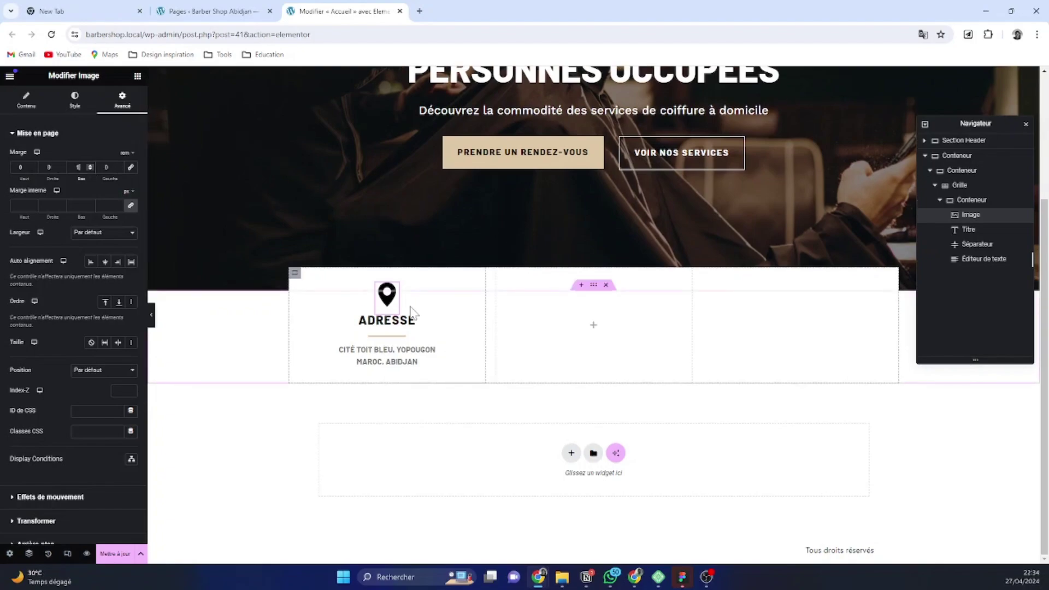
left_click(90, 164)
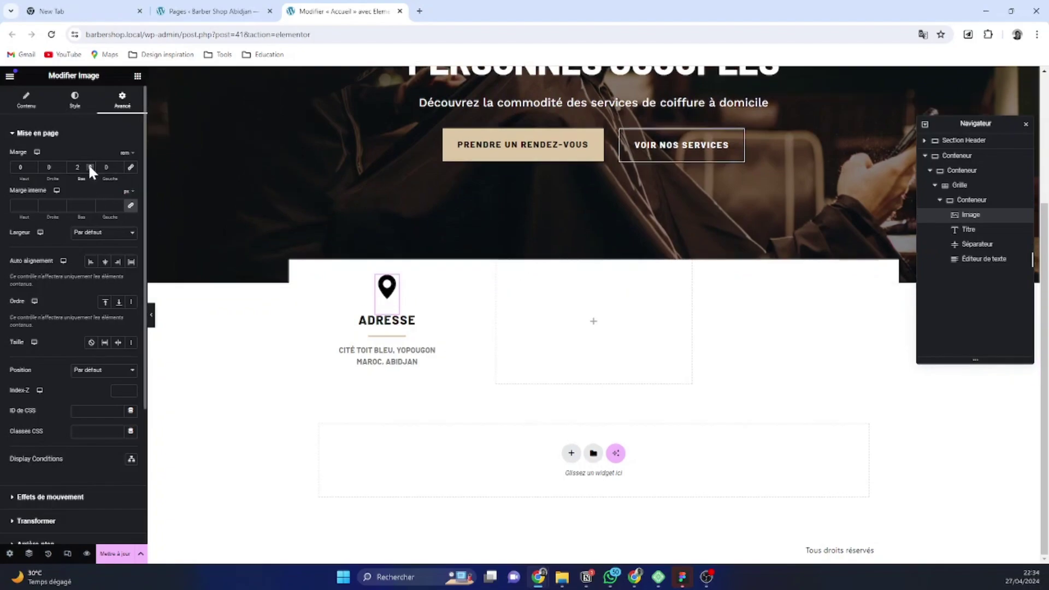
left_click(90, 169)
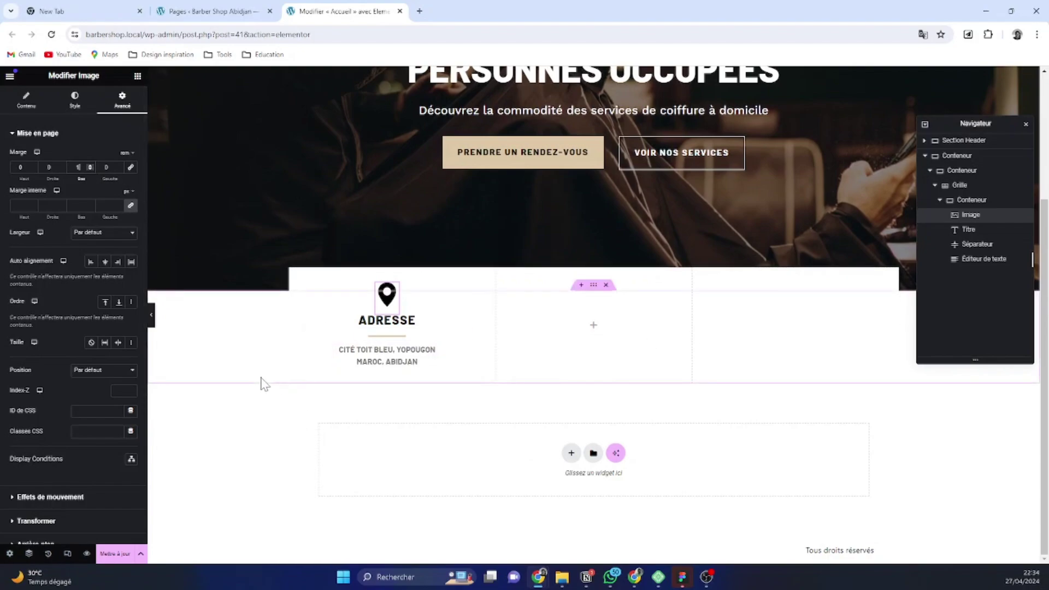
Reduce the separator's gap (Écart) to 8 px and set its bottom margin to 1 rem, keeping the other sides at 0
left_click(464, 334)
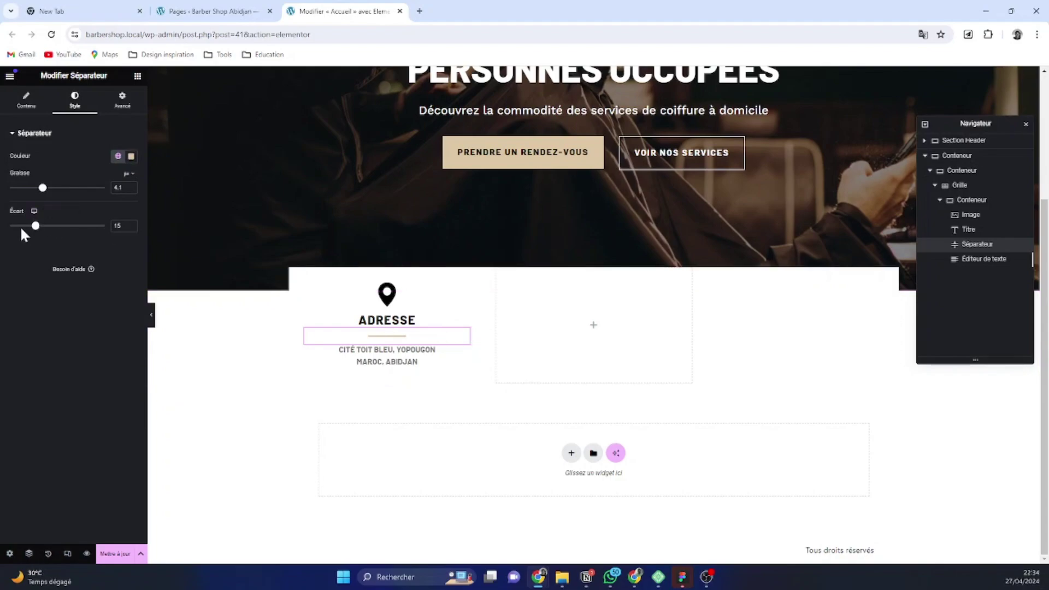
left_click_drag(35, 229, 21, 230)
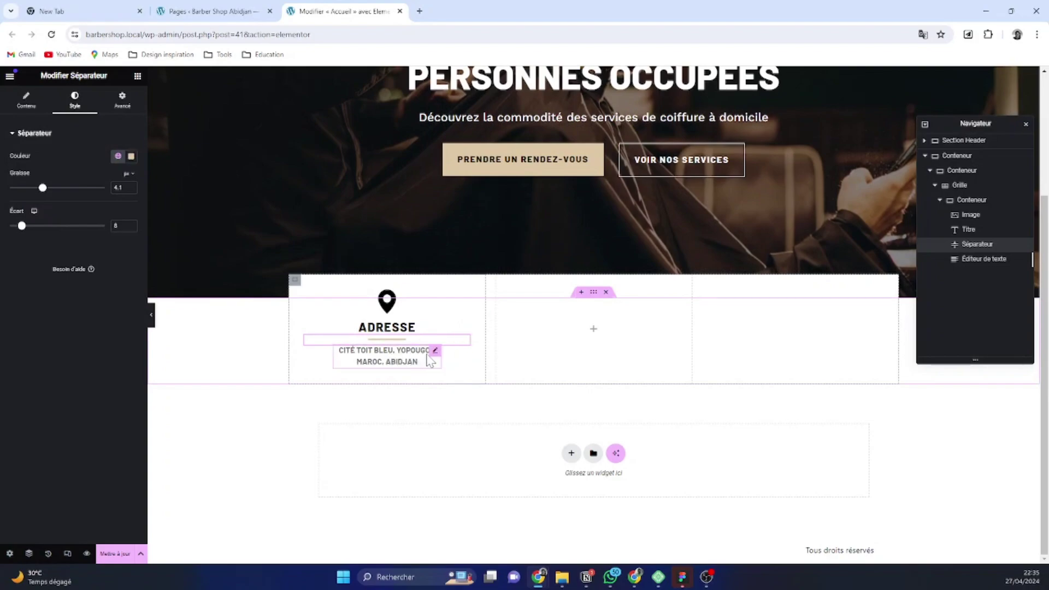
left_click(123, 104)
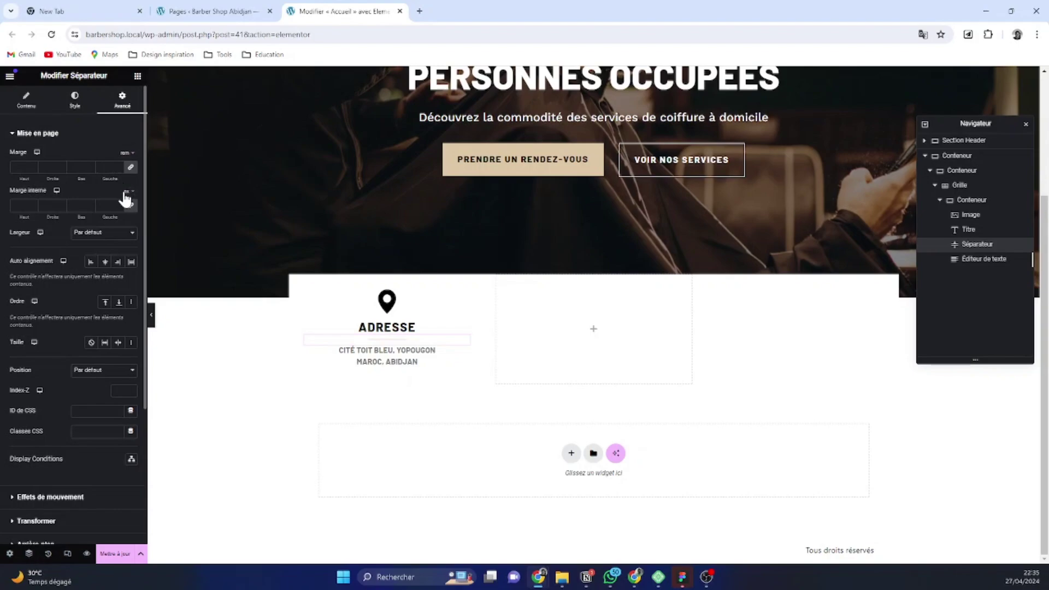
left_click(90, 165)
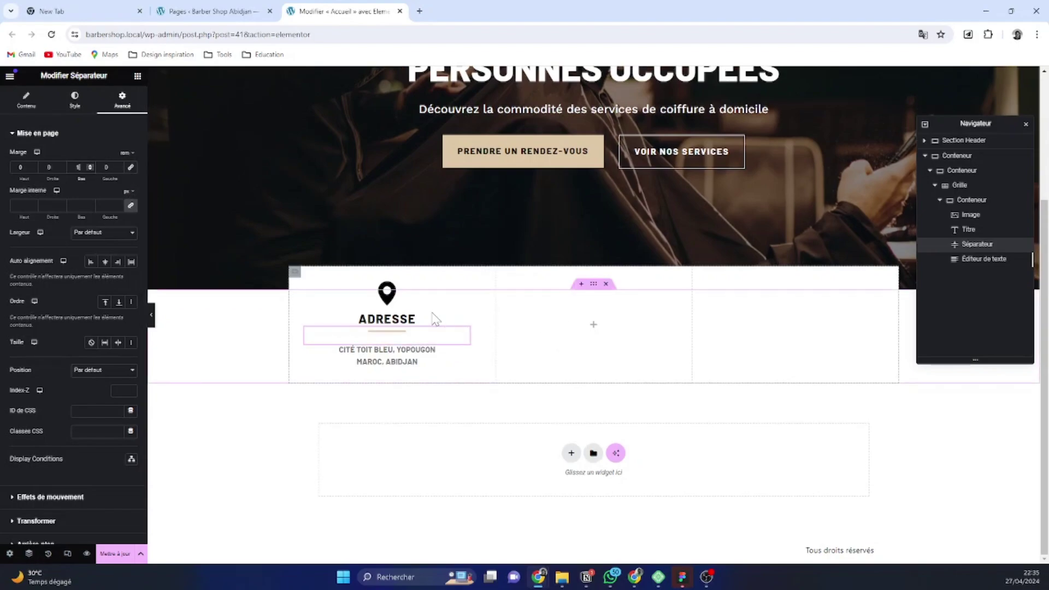
Switch to the Site salon de coiffure design in Figma and examine the spacing of the three info cards below the hero
left_click(387, 294)
mouse_move(683, 577)
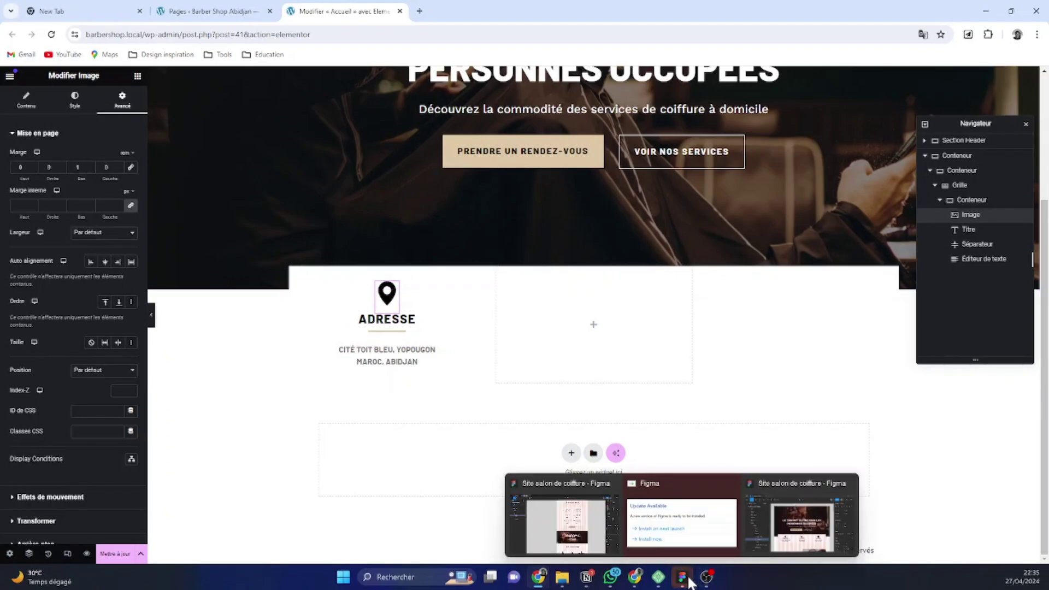
left_click(574, 525)
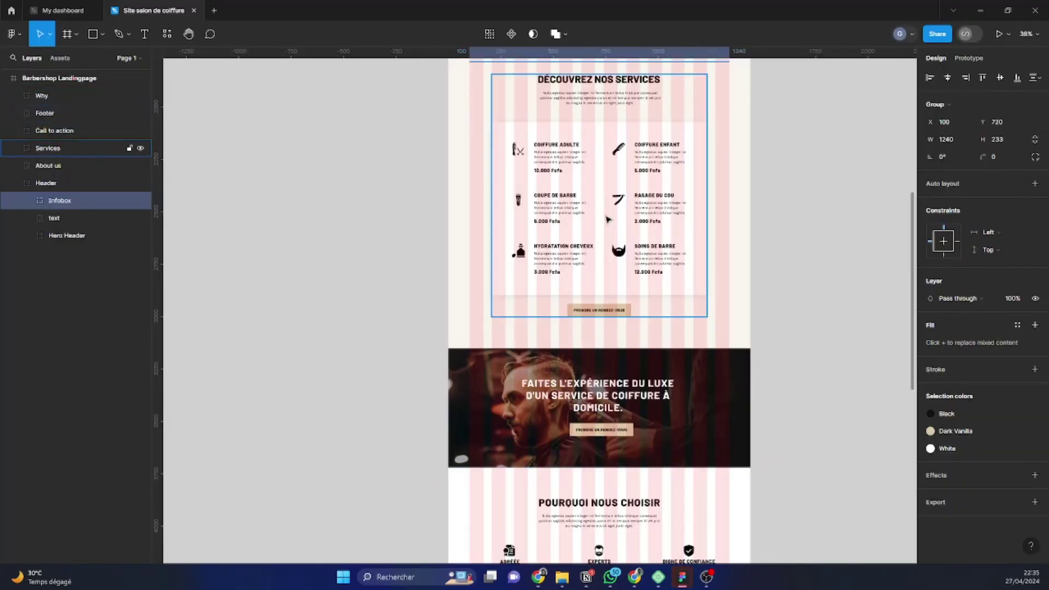
scroll(609, 219, "up", 10)
scroll(657, 264, "up", 5, "ctrl")
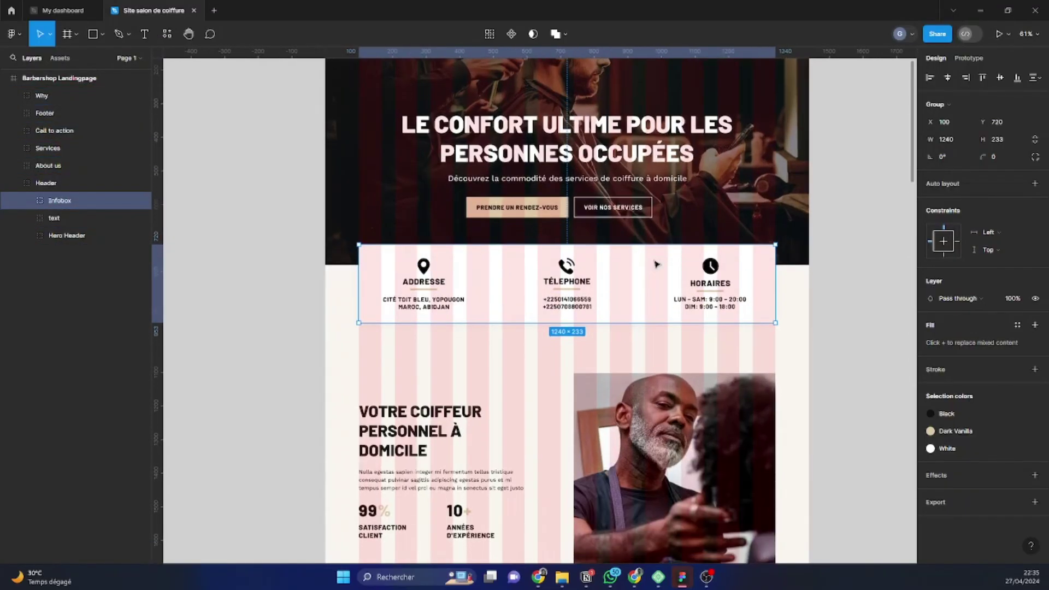
scroll(589, 315, "down", 2)
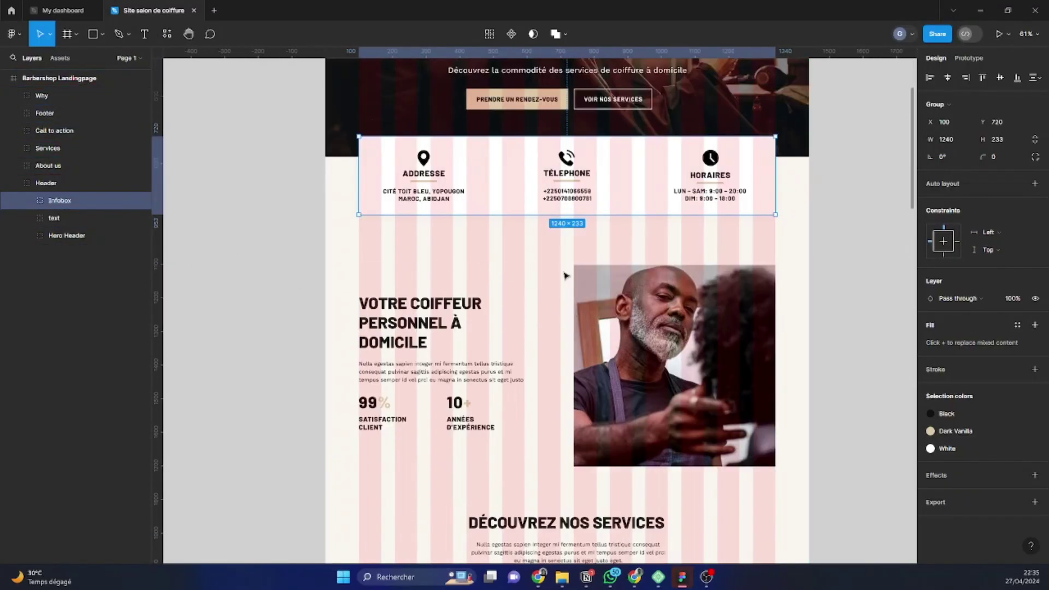
scroll(607, 251, "up", 1)
scroll(461, 241, "up", 4, "ctrl")
scroll(470, 246, "up", 1, "ctrl")
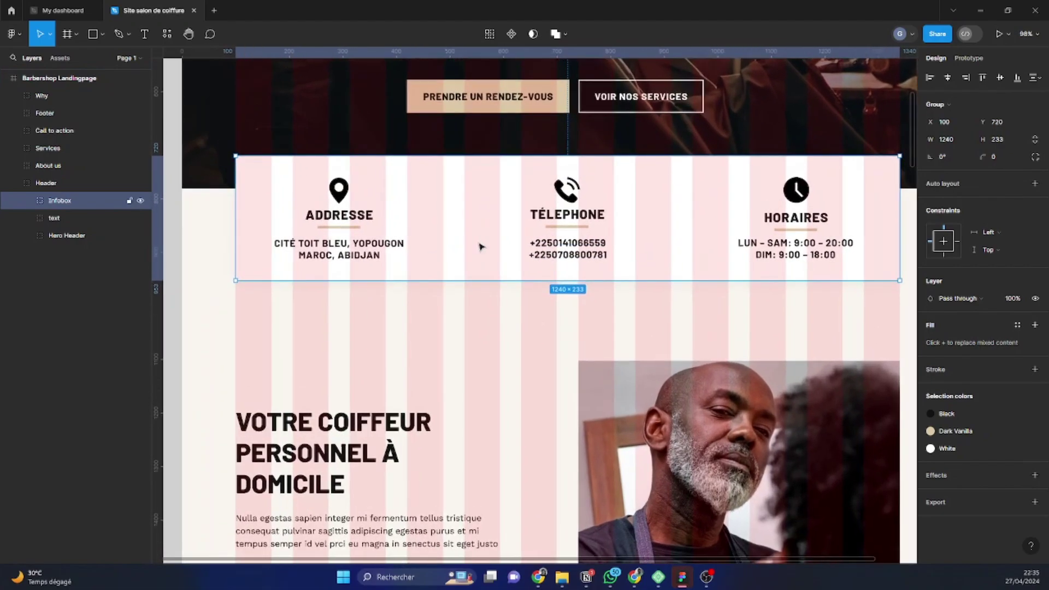
scroll(372, 249, "up", 1)
left_click(199, 241)
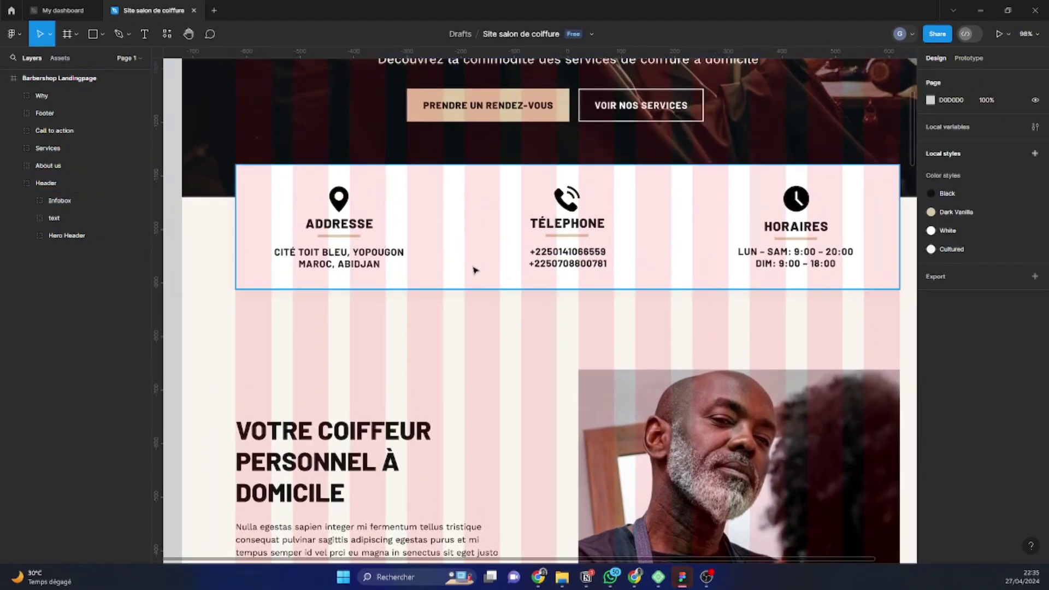
Hide the Barbershop Landingpage frame's 12-column layout grid and the Figma interface
scroll(473, 270, "down", 5, "ctrl")
left_click(366, 162)
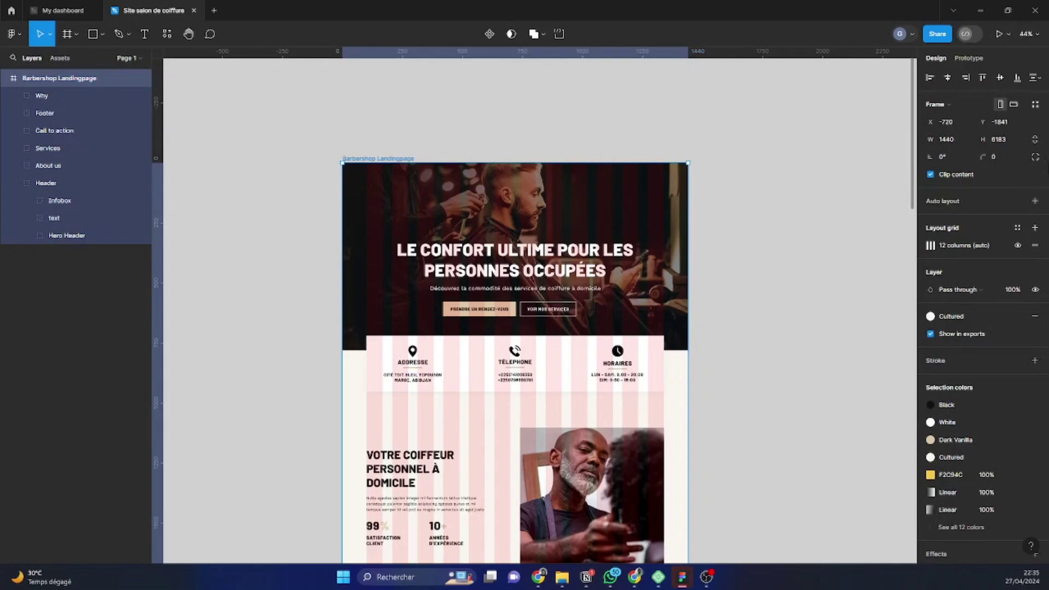
left_click(1018, 245)
scroll(354, 255, "up", 2, "ctrl")
scroll(354, 256, "up", 3, "ctrl")
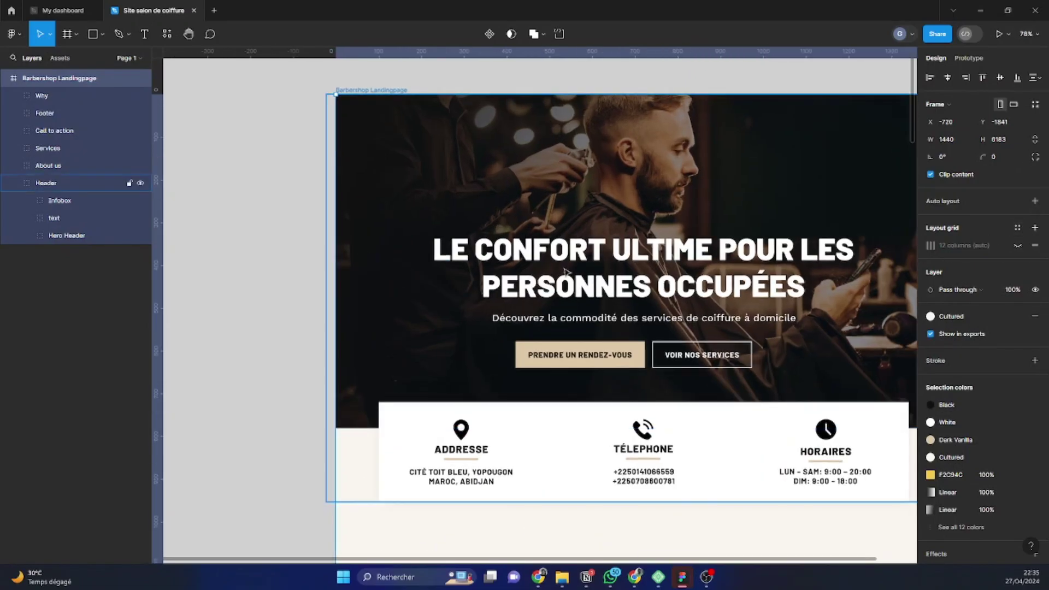
right_click(191, 249)
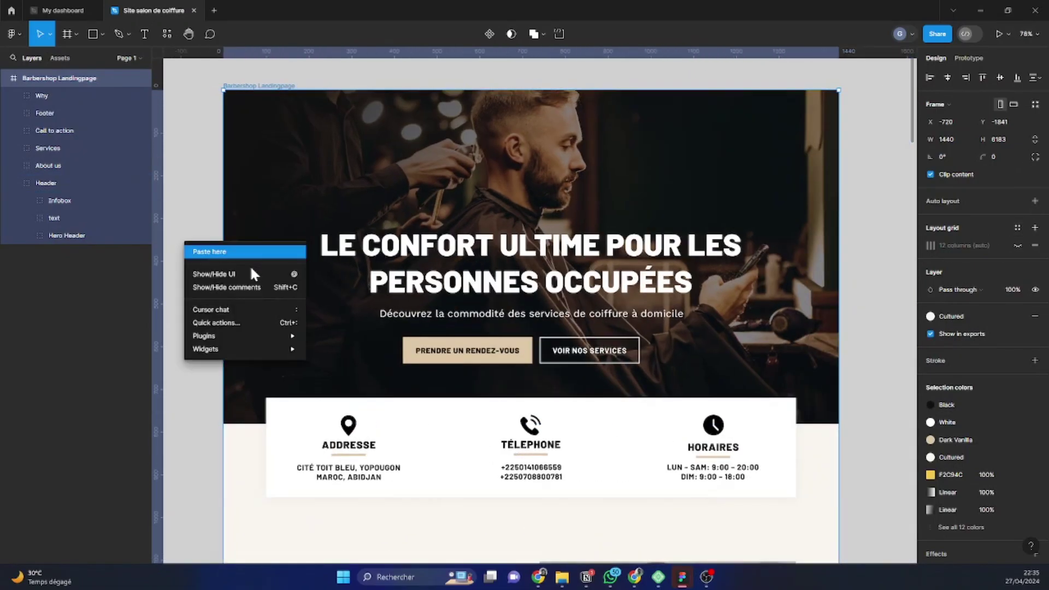
left_click(253, 272)
Examine the uncluttered hero and info cards in the design and switch back to the Elementor editor in Chrome
scroll(469, 285, "up", 3, "ctrl")
scroll(469, 285, "down", 3, "ctrl")
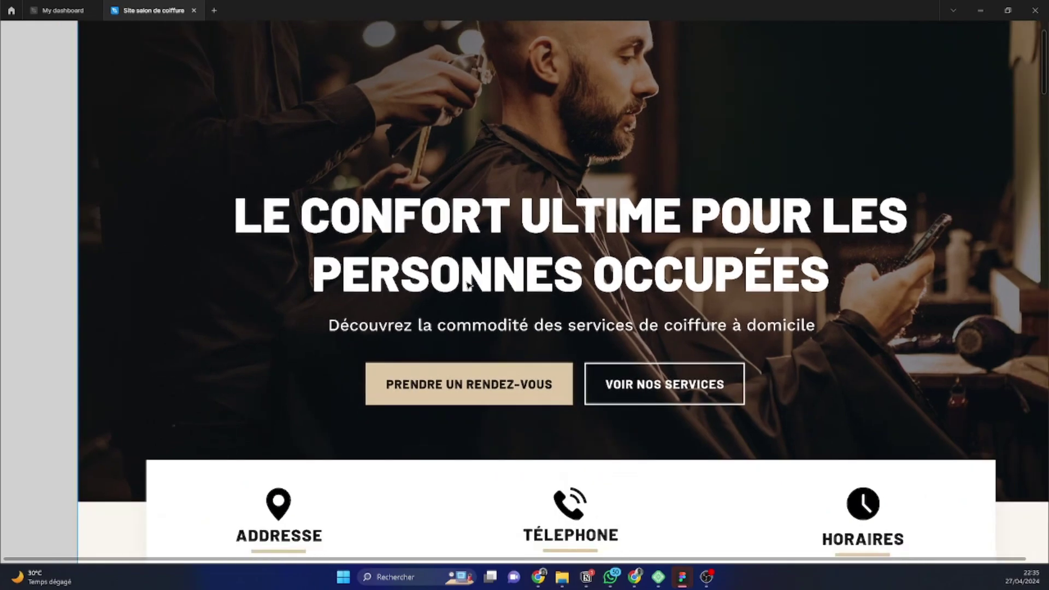
scroll(440, 464, "down", 1)
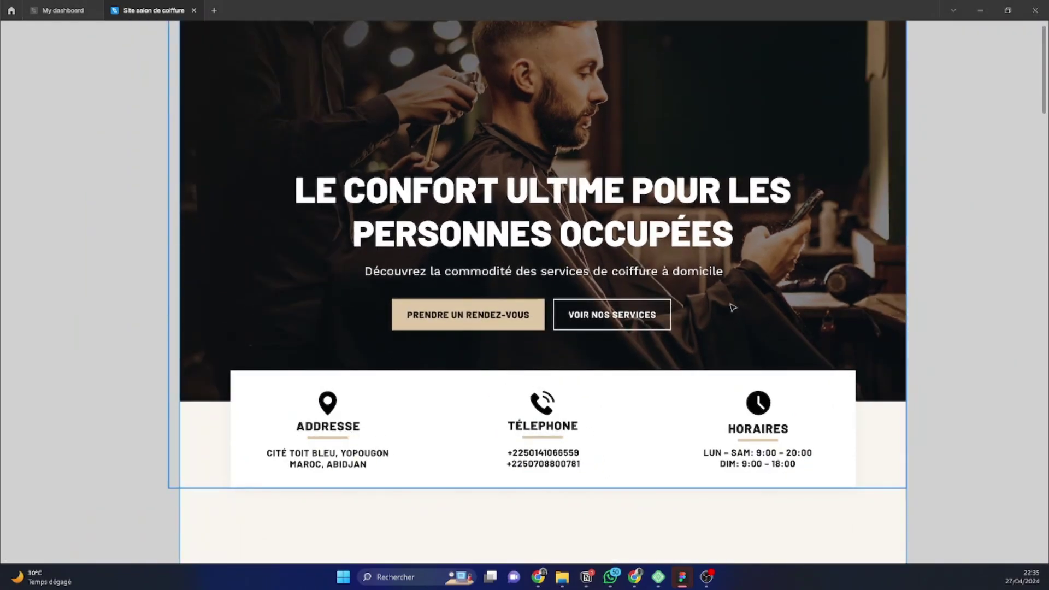
left_click(491, 577)
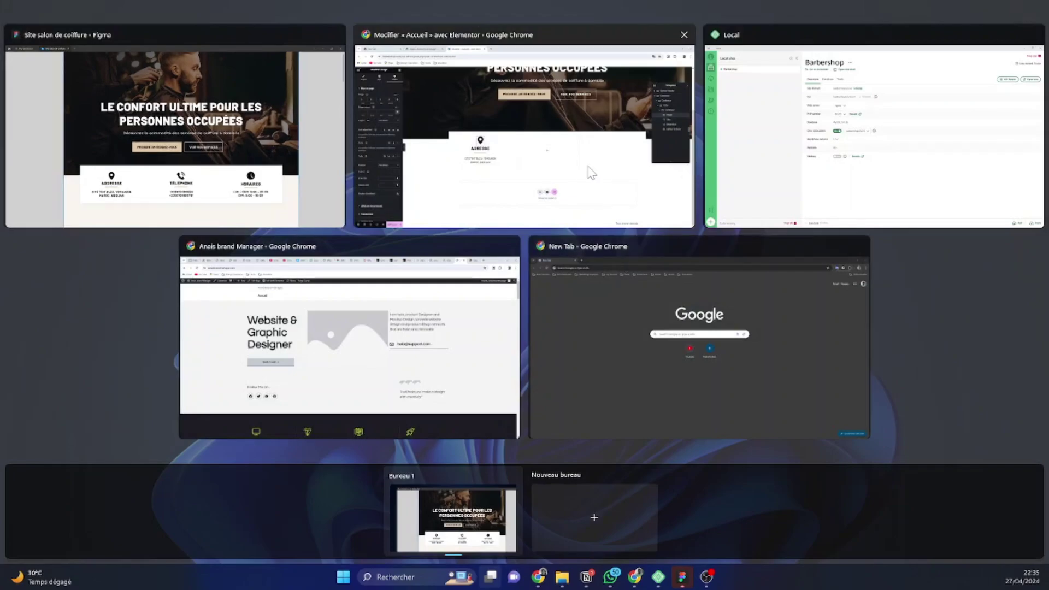
left_click(583, 178)
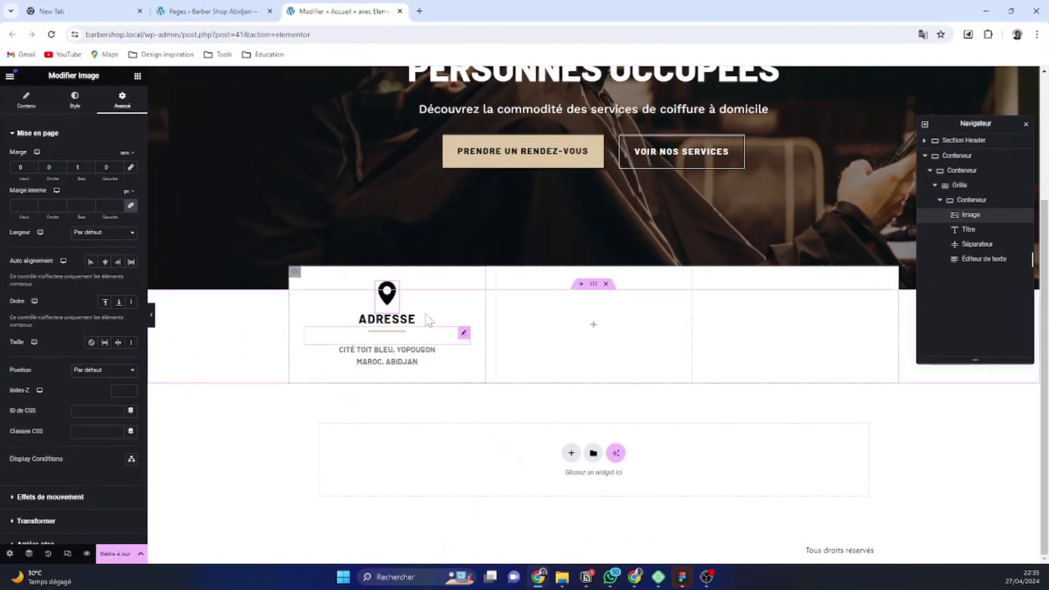
Set the address paragraph's text colour to the global colour Black
left_click(939, 201)
left_click(971, 200)
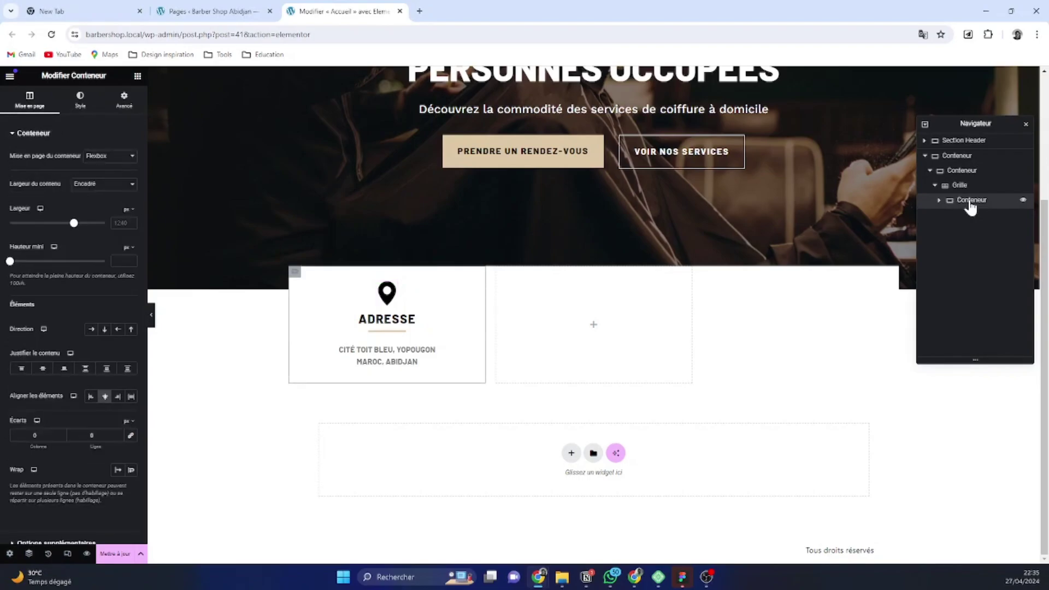
left_click(440, 353)
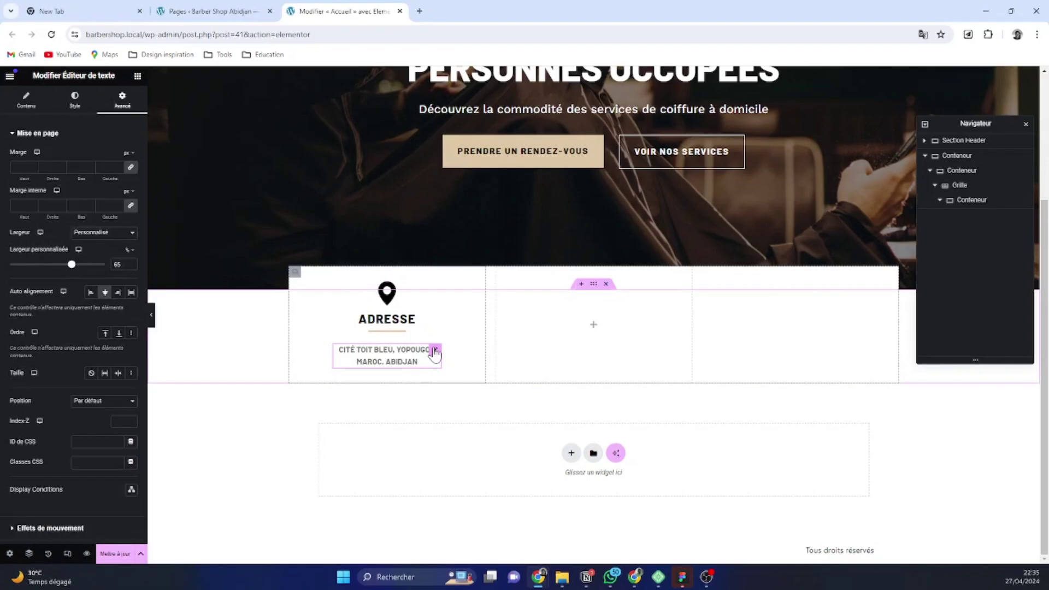
left_click(87, 101)
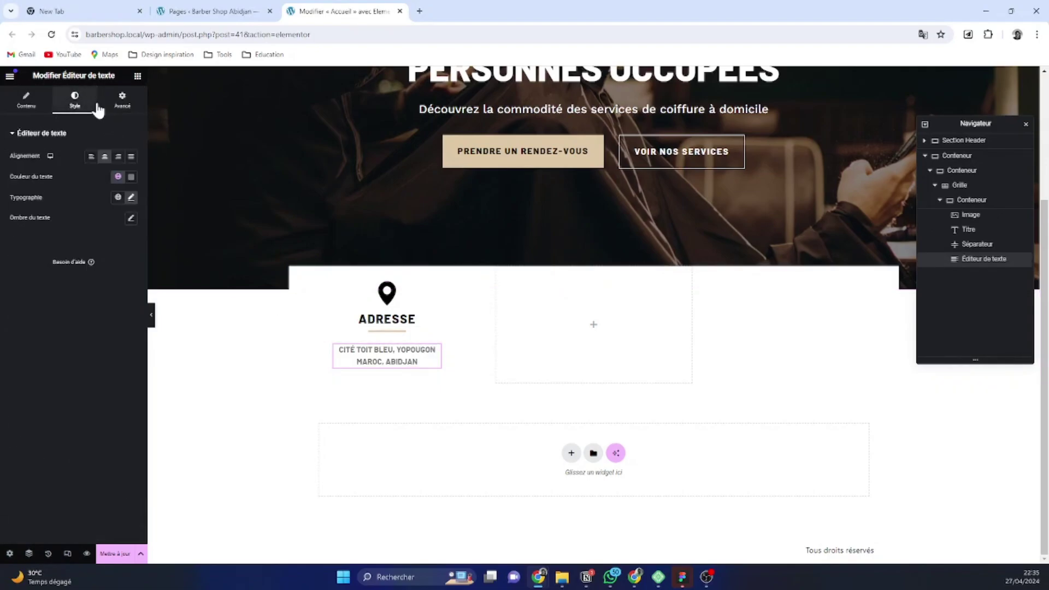
left_click(131, 178)
left_click(122, 178)
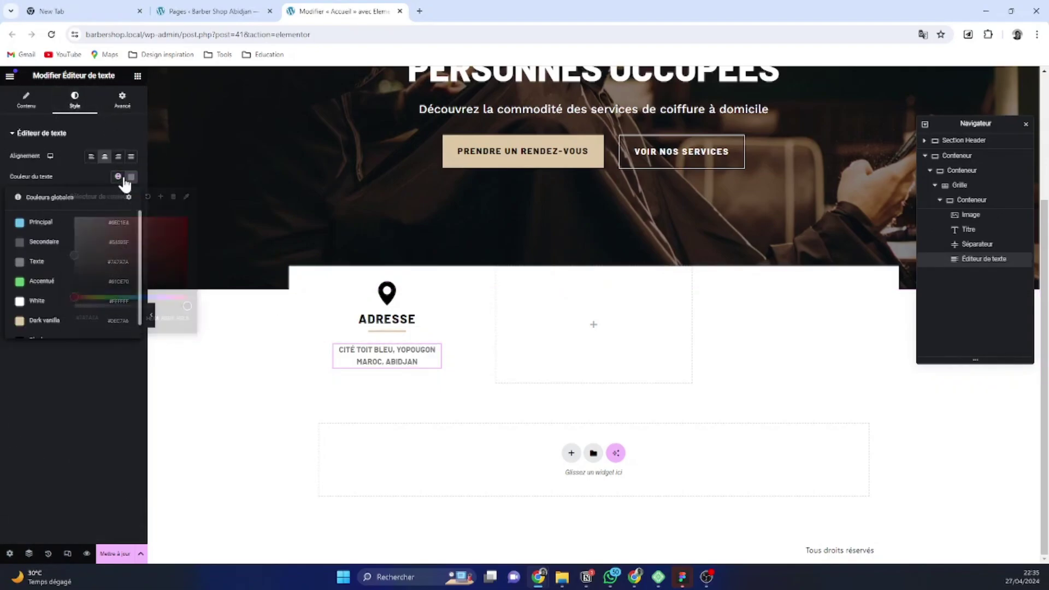
scroll(50, 303, "down", 2)
left_click(50, 322)
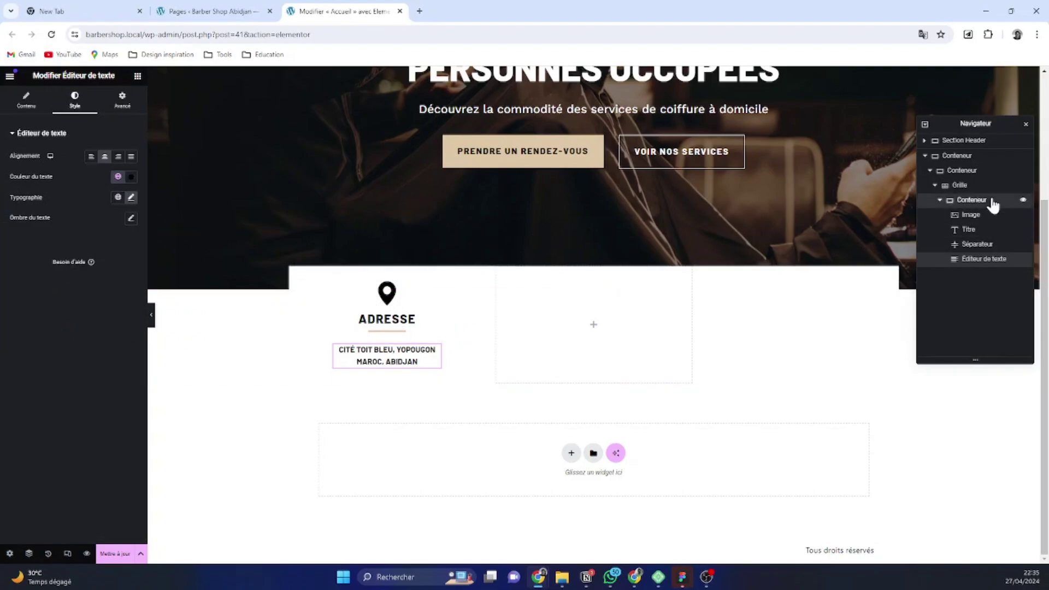
Collapse the ADRESSE card's container in the structure and duplicate it twice to fill the three grid columns
left_click(950, 203)
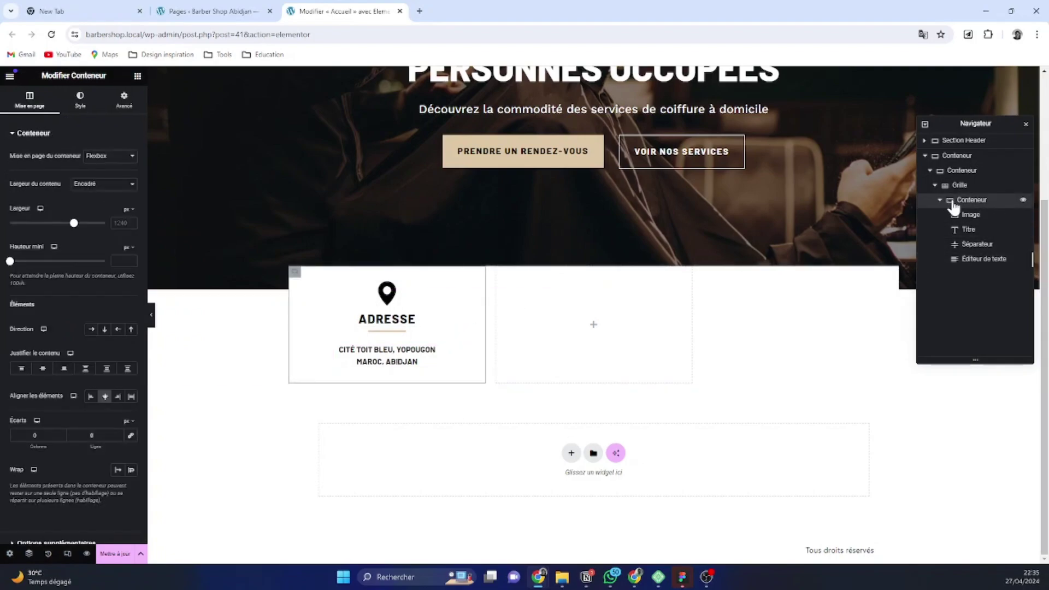
left_click(941, 201)
right_click(970, 200)
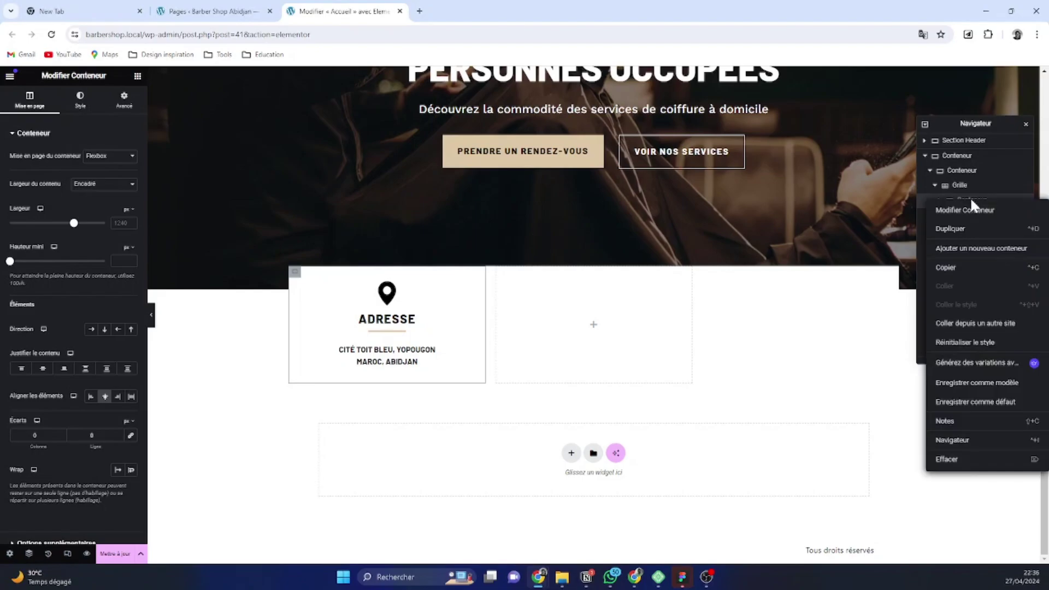
left_click(969, 202)
right_click(969, 201)
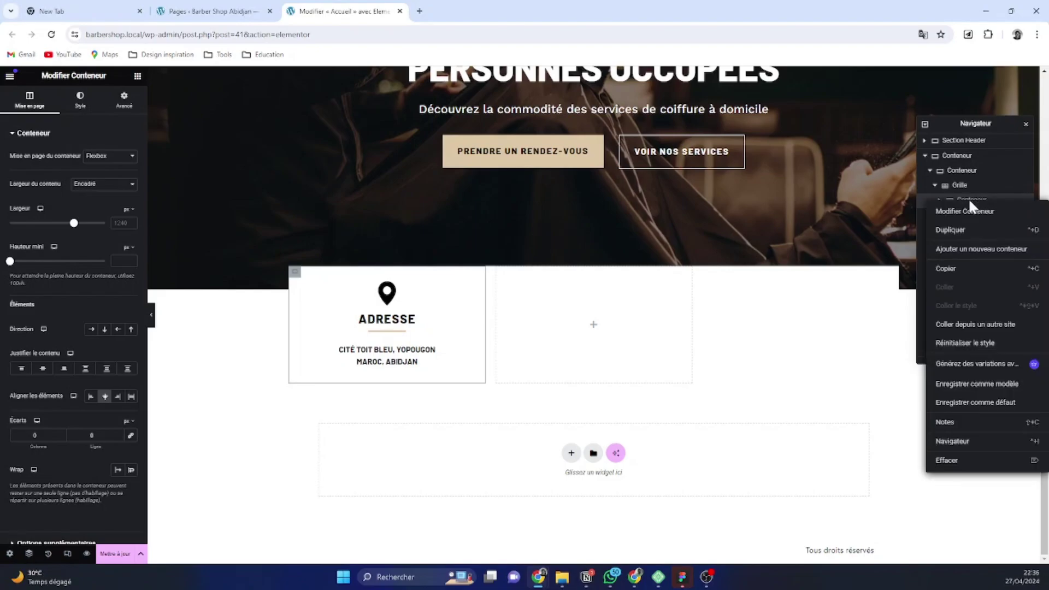
left_click(971, 234)
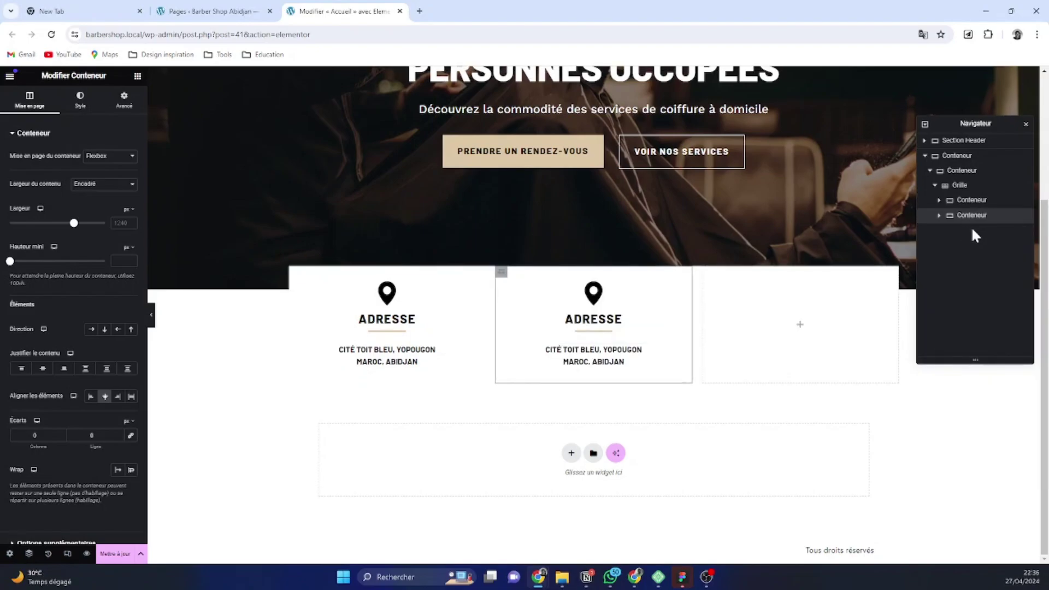
right_click(978, 212)
left_click(984, 241)
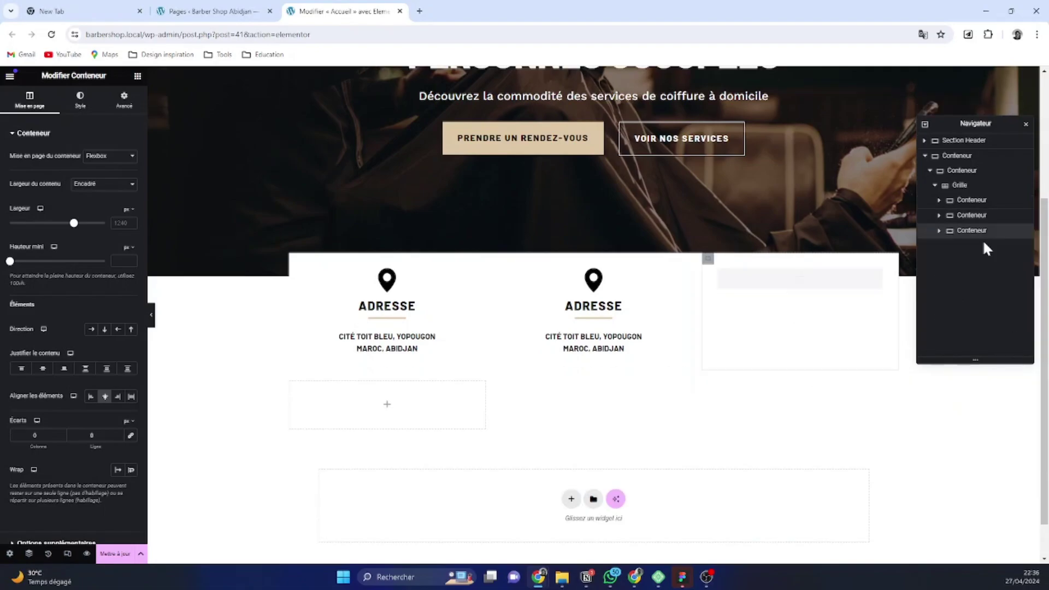
Replace the middle card's pin icon with the phone handset icon with sound waves from the media library
left_click(591, 298)
left_click(67, 196)
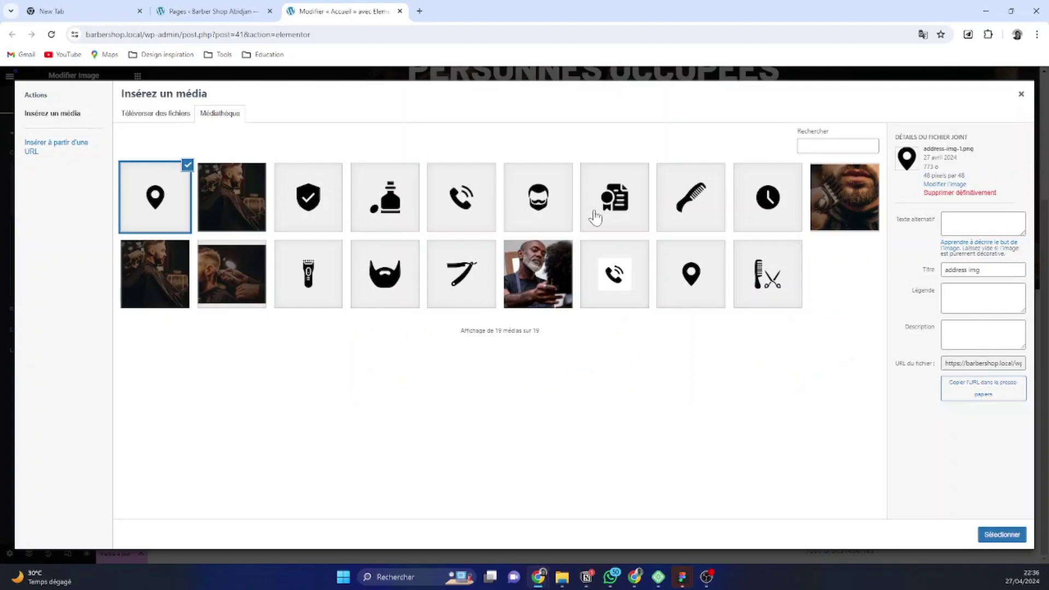
left_click(463, 207)
left_click(1000, 534)
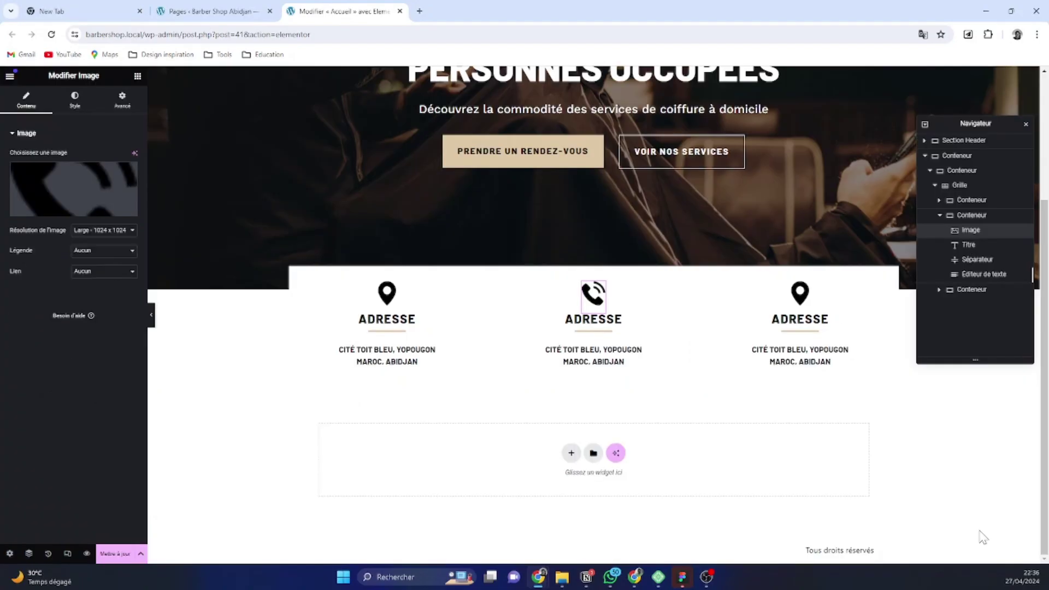
Change the middle card's title to TELEPHONE
left_click(609, 323)
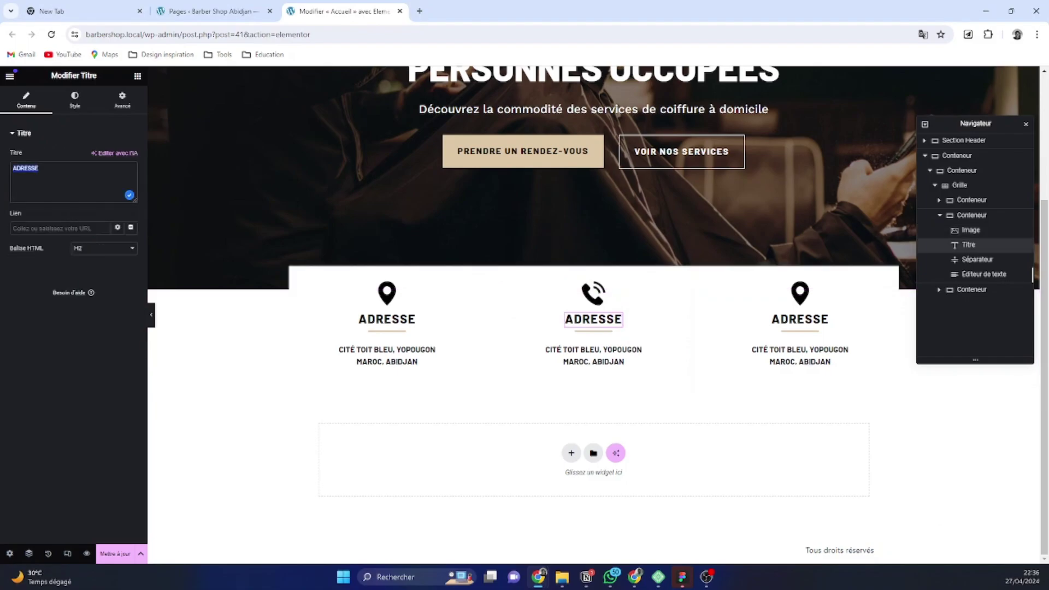
type("te")
key("BackSpace")
key("BackSpace")
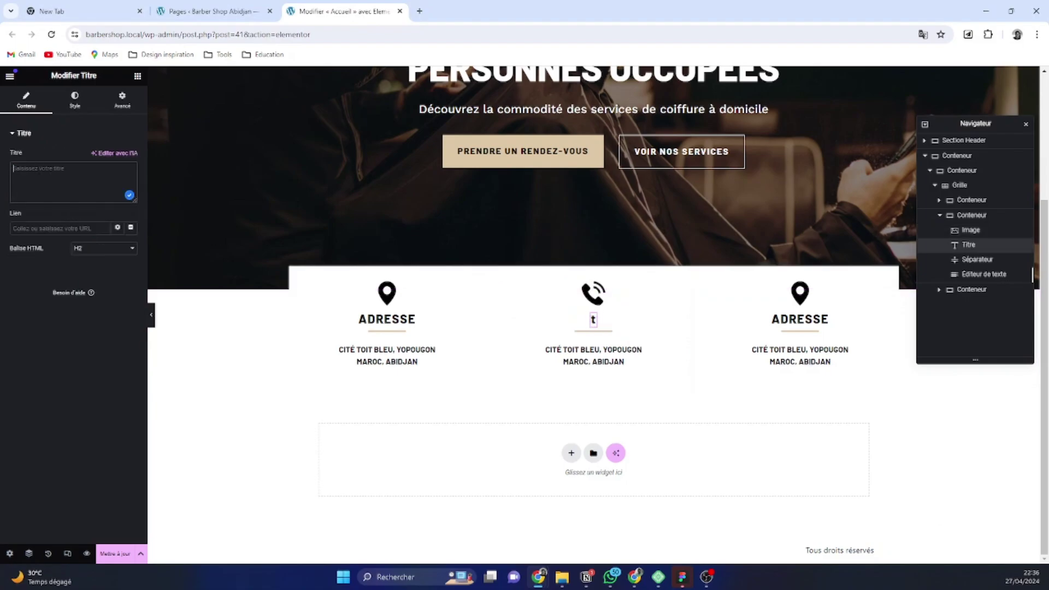
type("TELEPHONE")
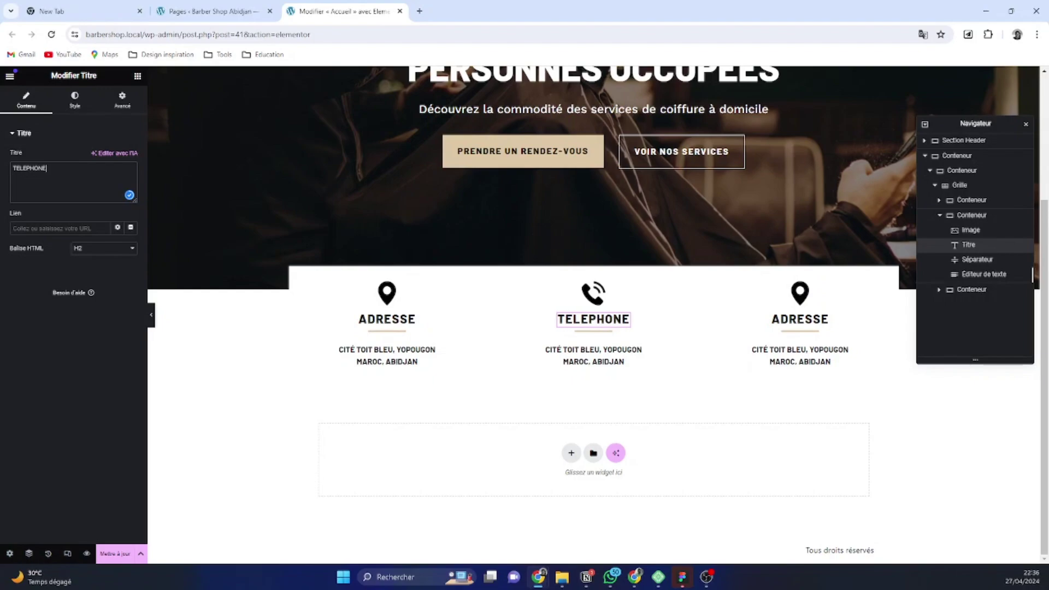
Change the third card's title to HORAIRES
left_click(788, 326)
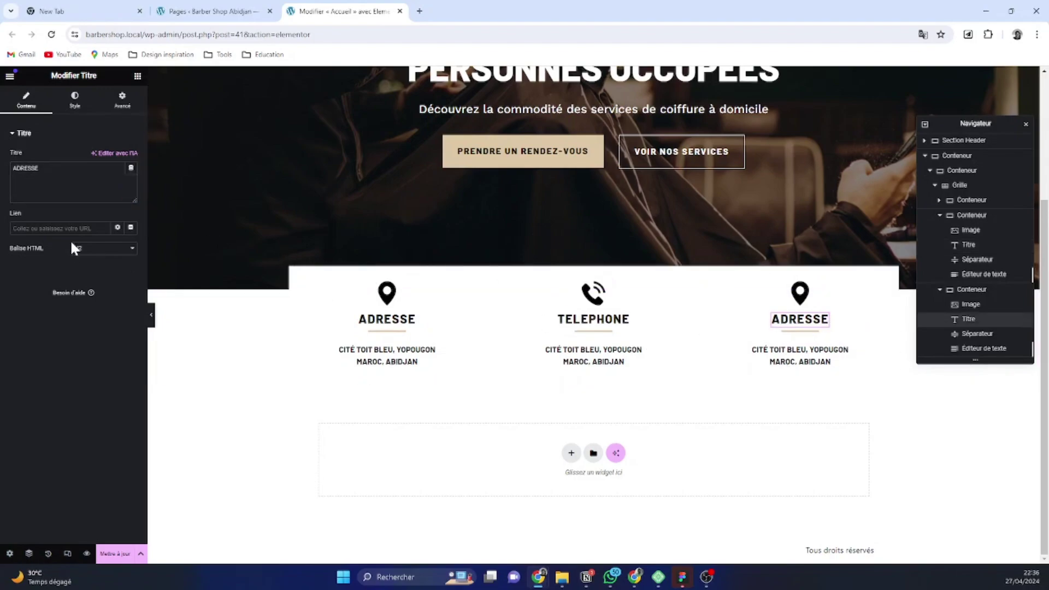
type("H")
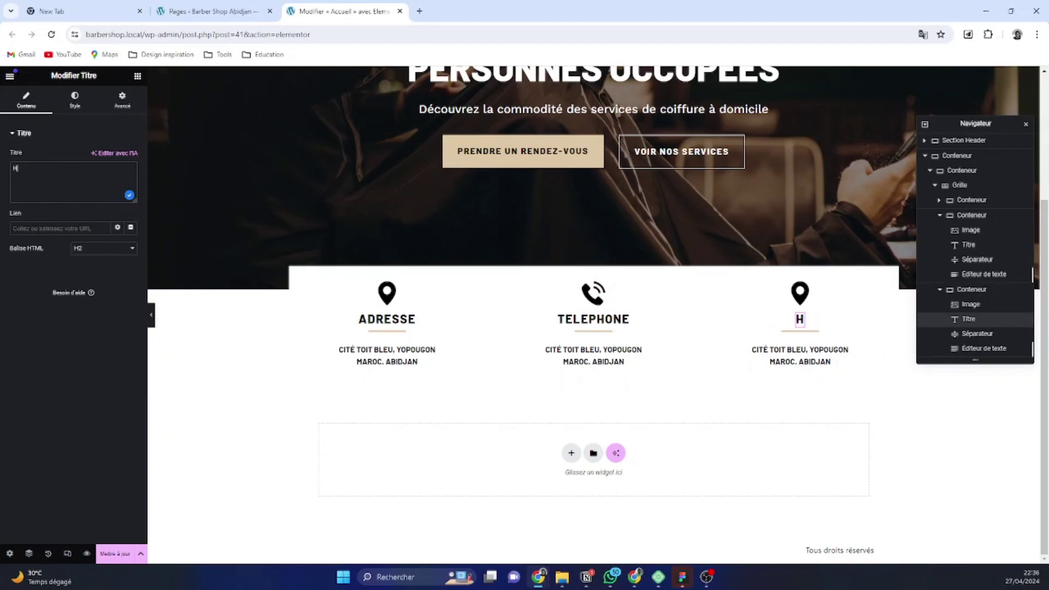
type("ORAIRES")
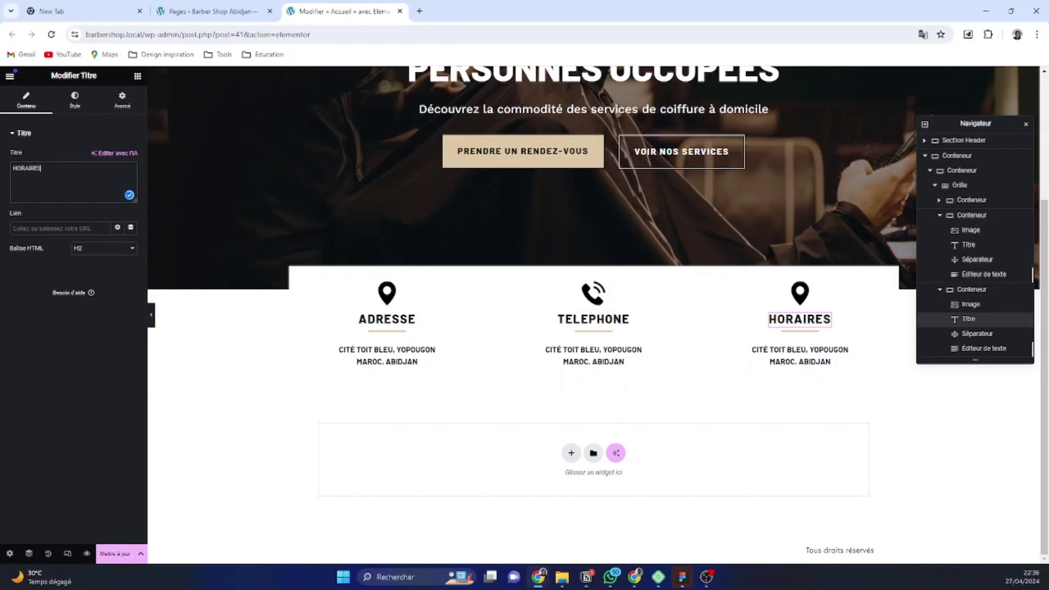
Replace the HORAIRES card's pin icon with the clock icon from the media library
left_click(800, 293)
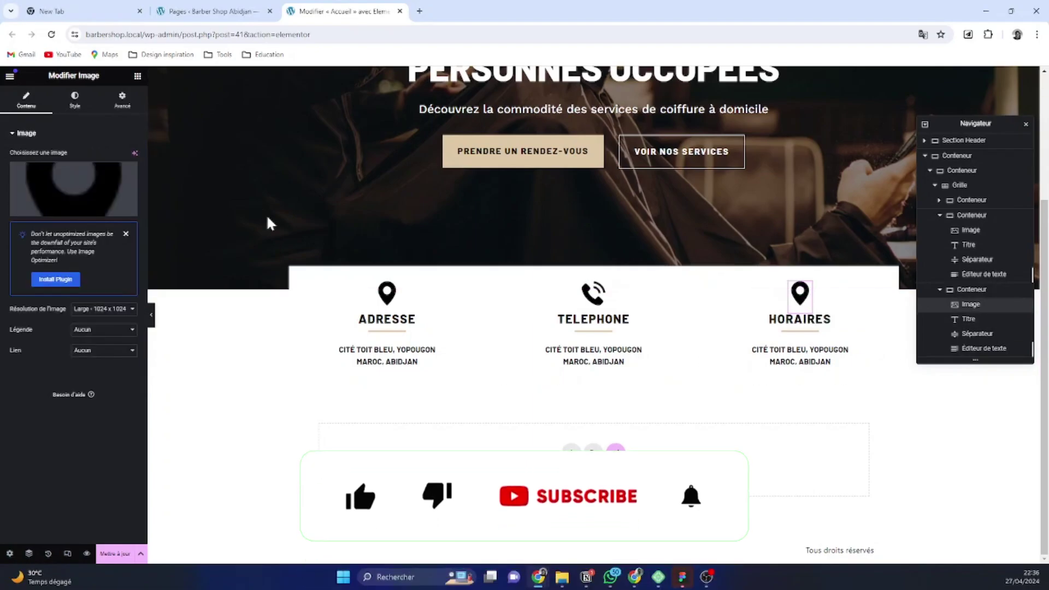
left_click(85, 202)
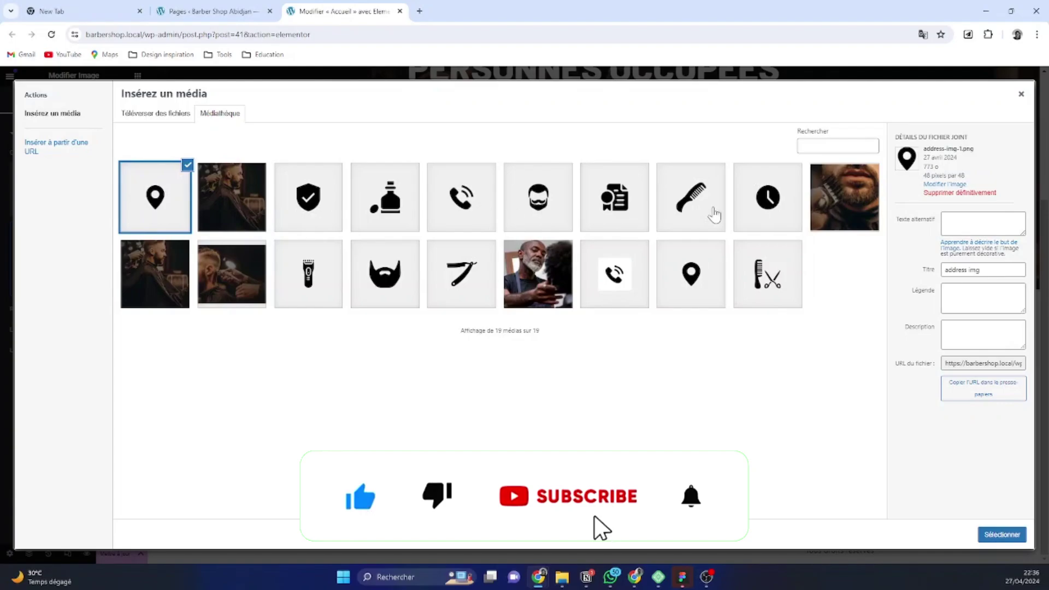
left_click(766, 213)
left_click(1002, 534)
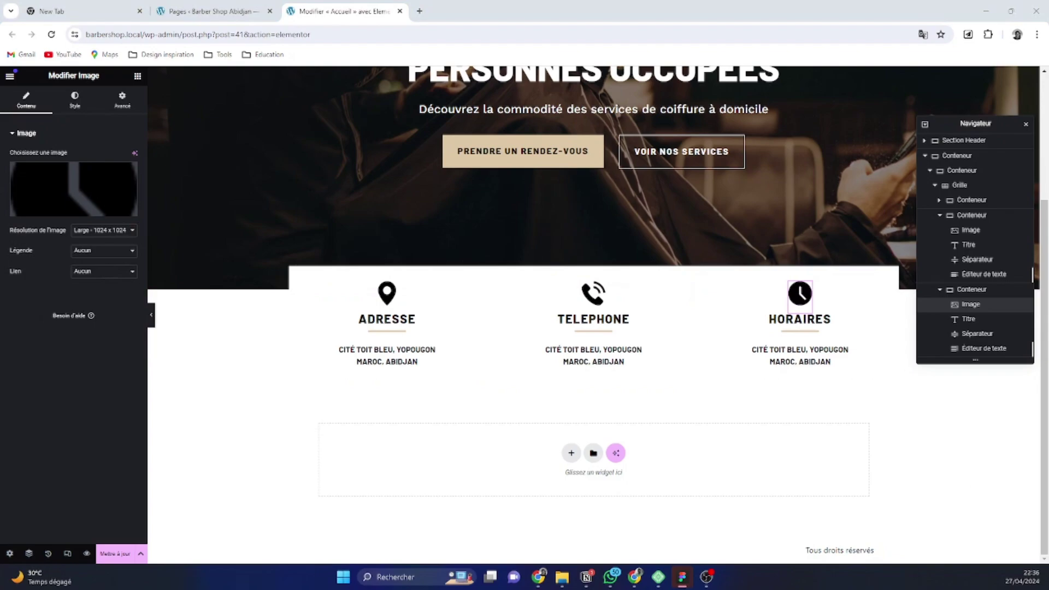
Replace the TELEPHONE card's paragraph with the shop's two phone numbers
left_click(624, 362)
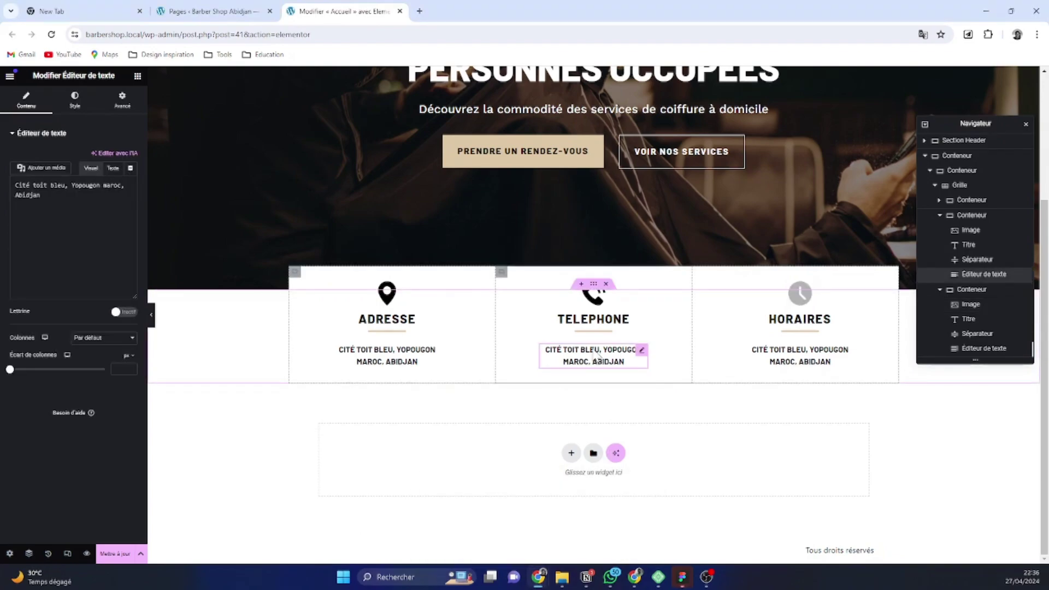
left_click(69, 234)
key("ctrl+a")
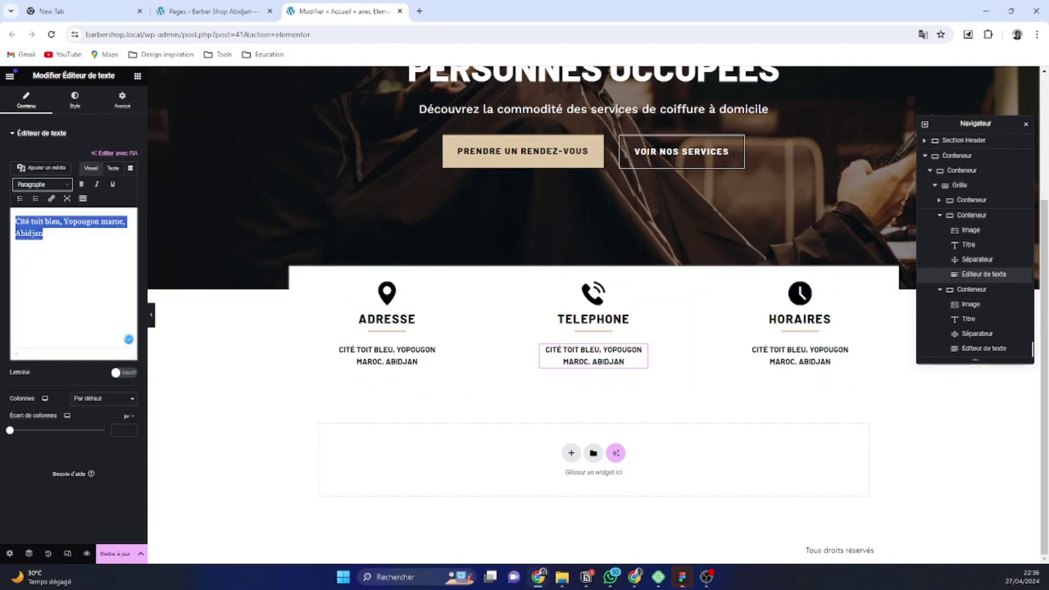
key("ctrl+v")
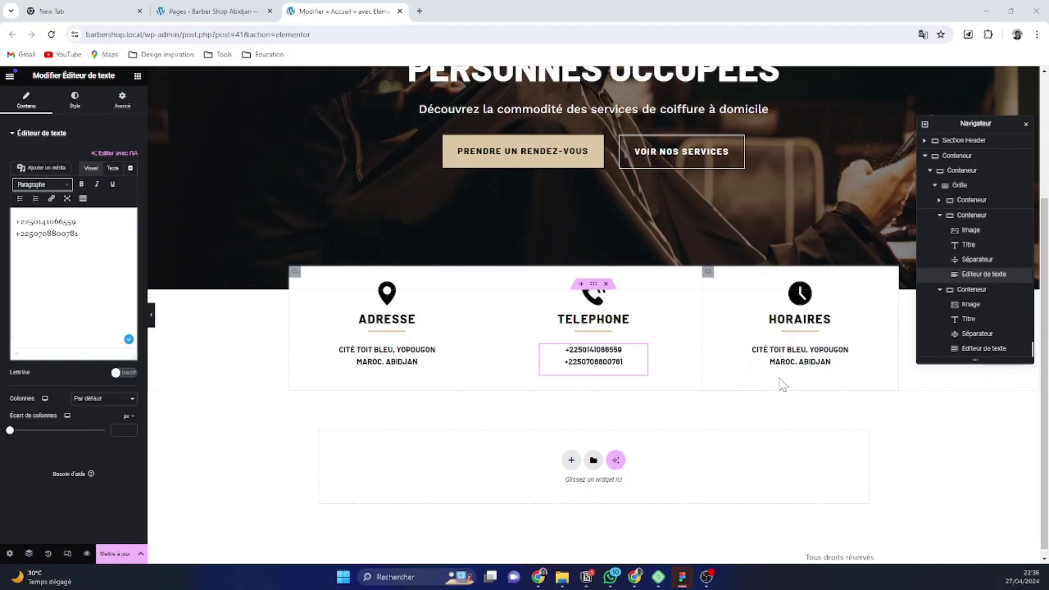
Replace the HORAIRES card's paragraph with "Lun – Sam: 9:00 – 20:00 Dim: 9:00 – 18:00"
left_click(844, 358)
key("ctrl+a")
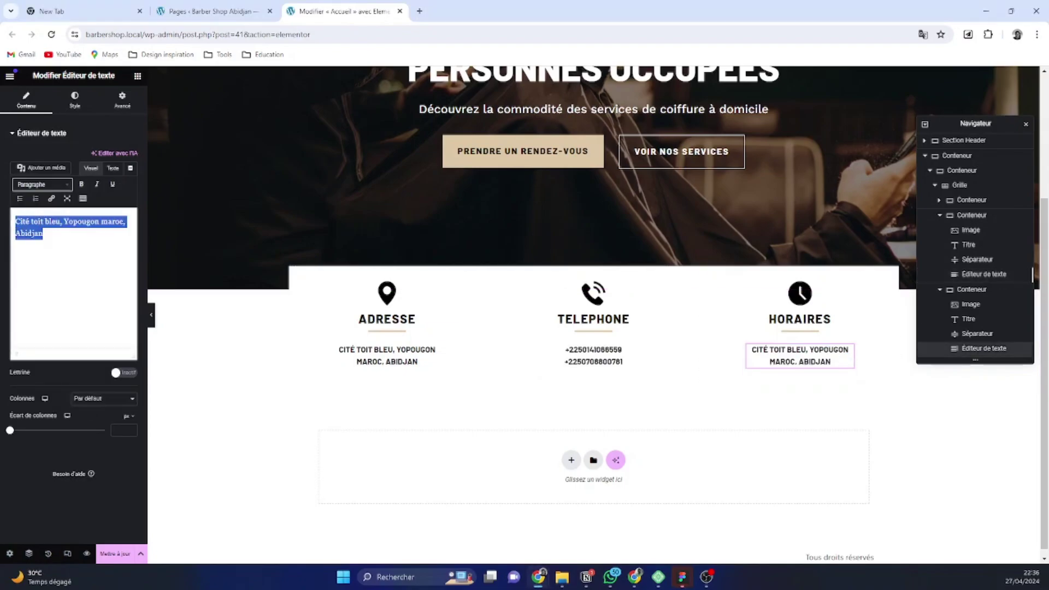
type("Lun – Sam: 9:00 – 20:00 Dim: 9:00 – 18:00")
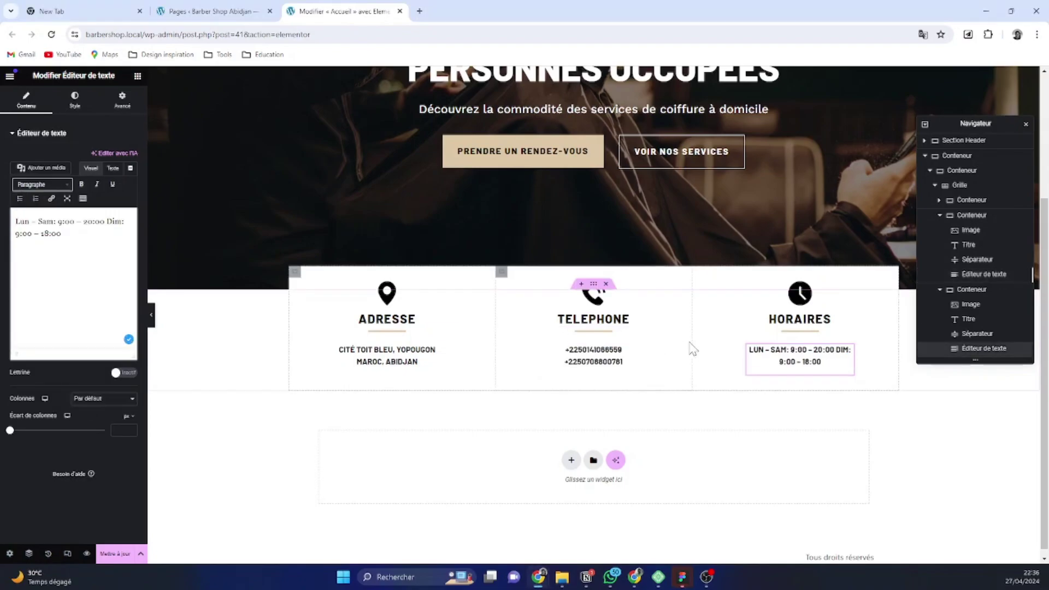
Switch the paragraphs of the HORAIRES and TELEPHONE cards to the Texte editing mode and clear the extra paragraph spacing
left_click(112, 168)
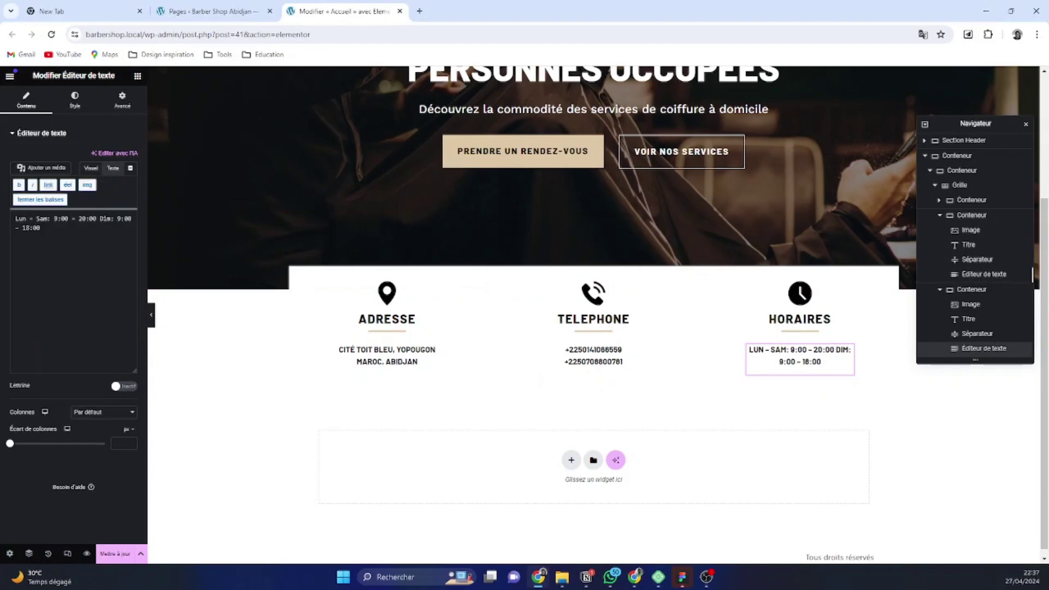
left_click(640, 360)
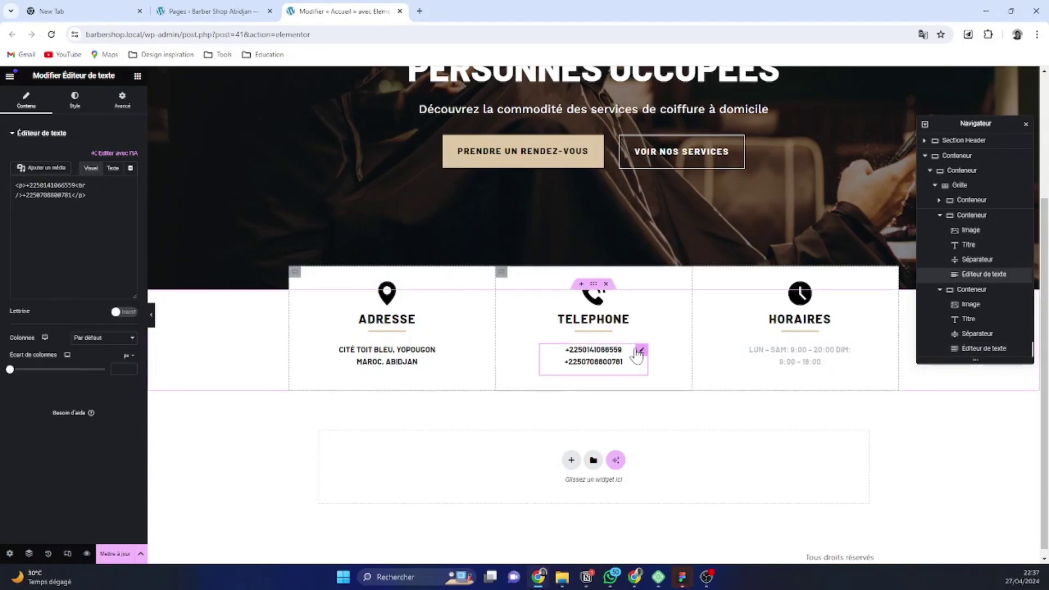
left_click(113, 168)
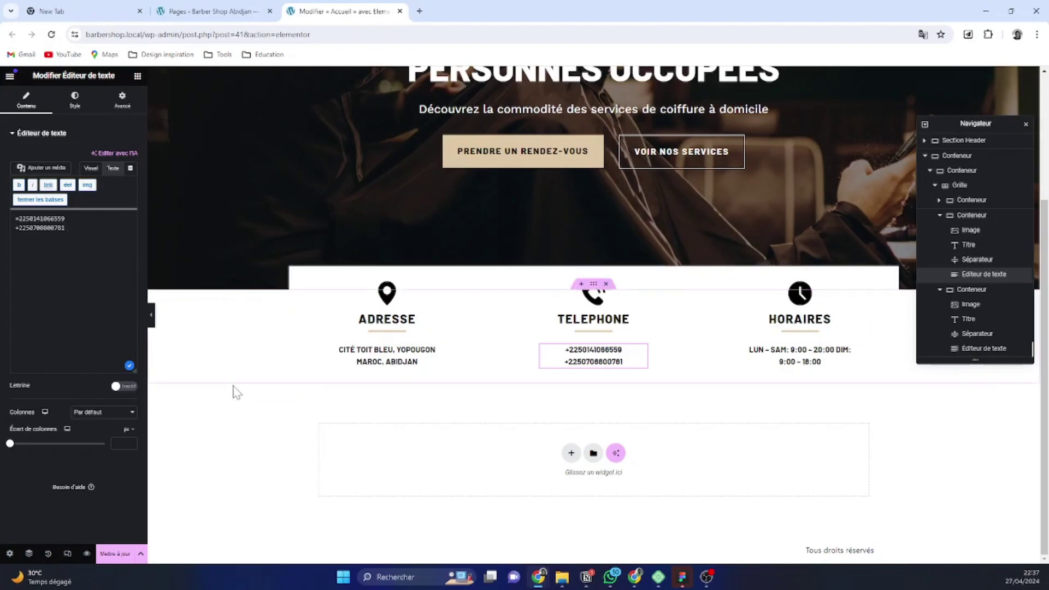
Try a solid border on the ADRESSE card's container and revert the border type change through the history
left_click(295, 272)
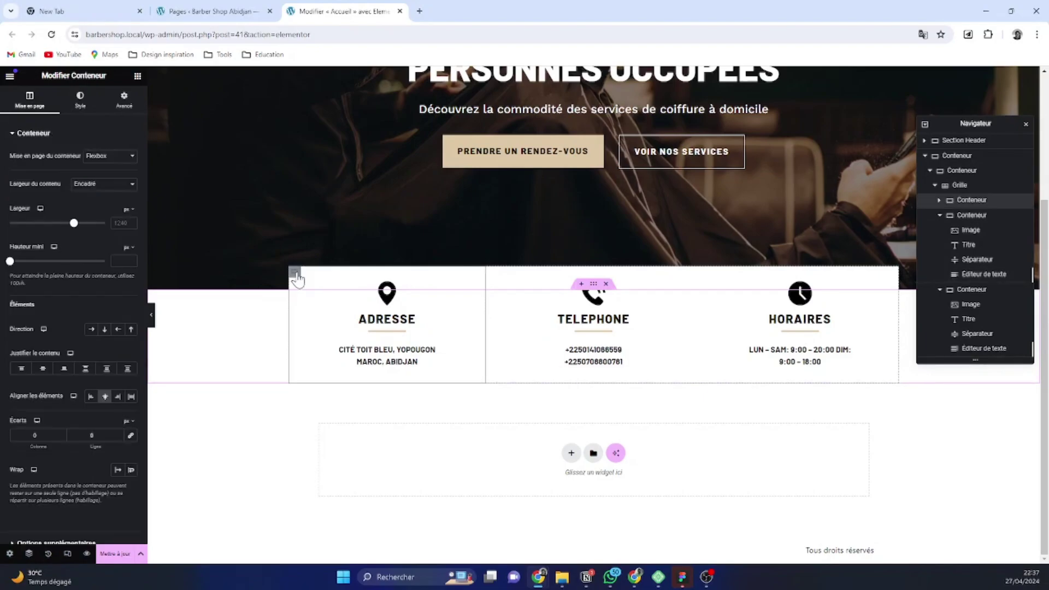
left_click(79, 104)
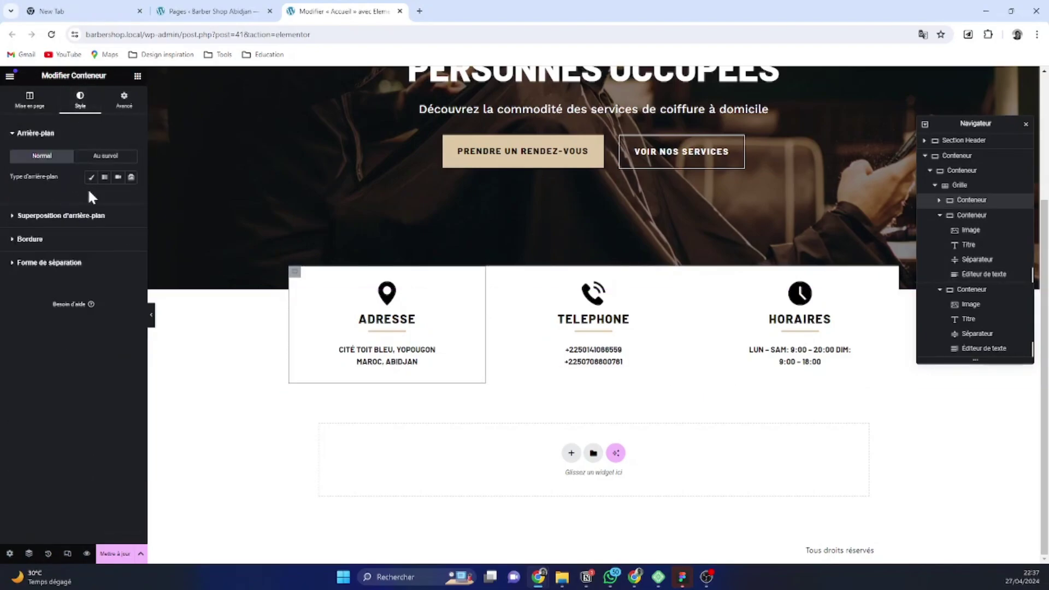
left_click(36, 241)
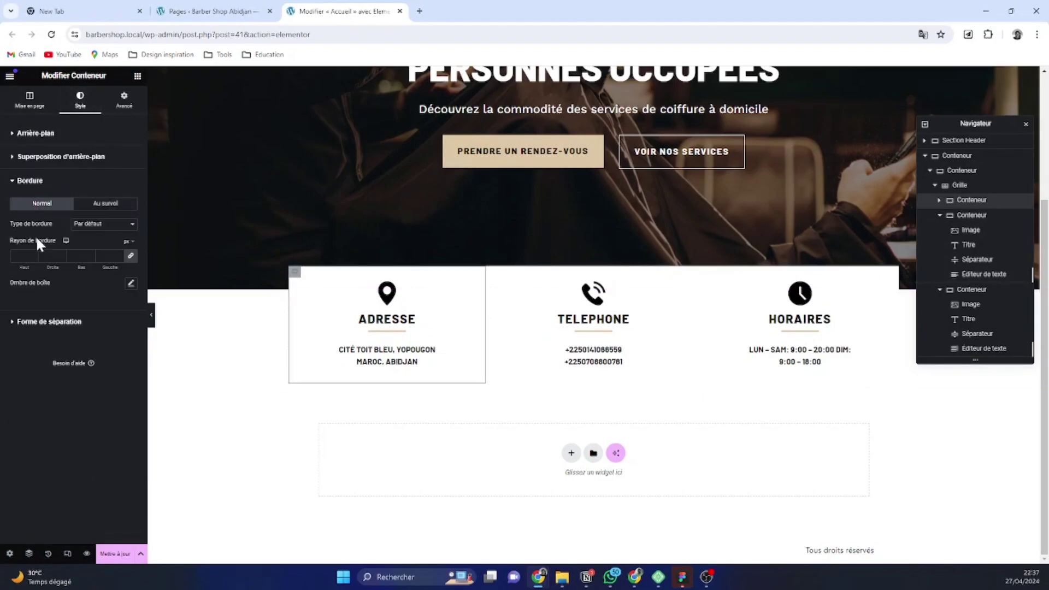
left_click(117, 232)
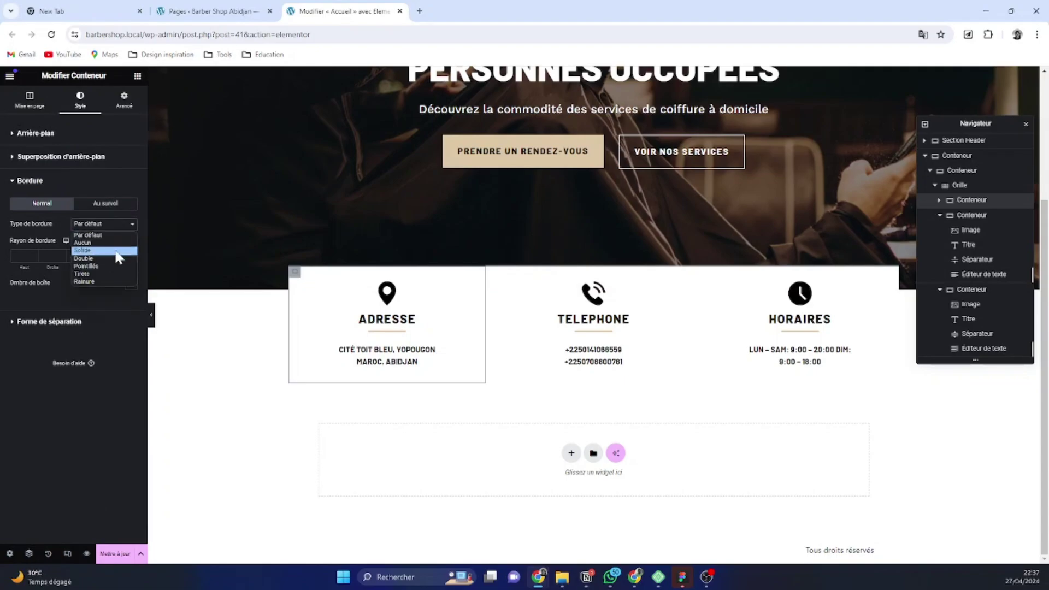
left_click(117, 251)
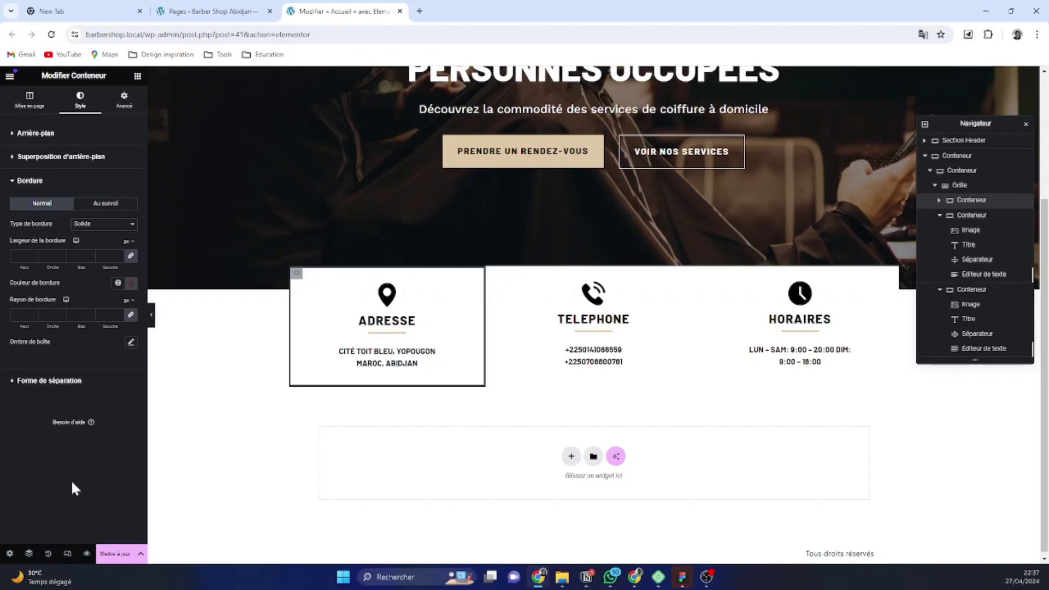
left_click(49, 554)
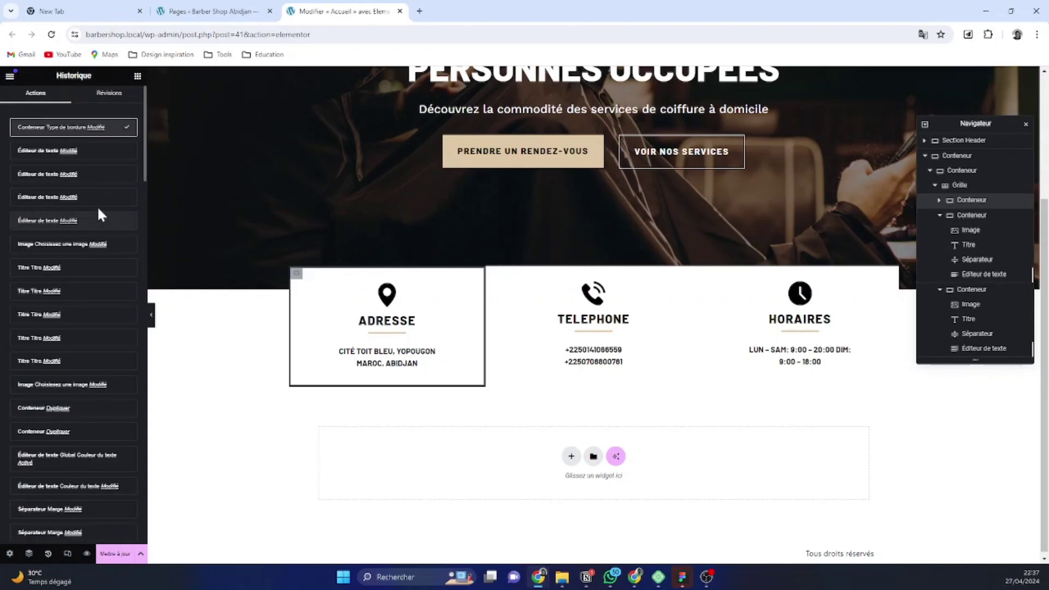
left_click(92, 152)
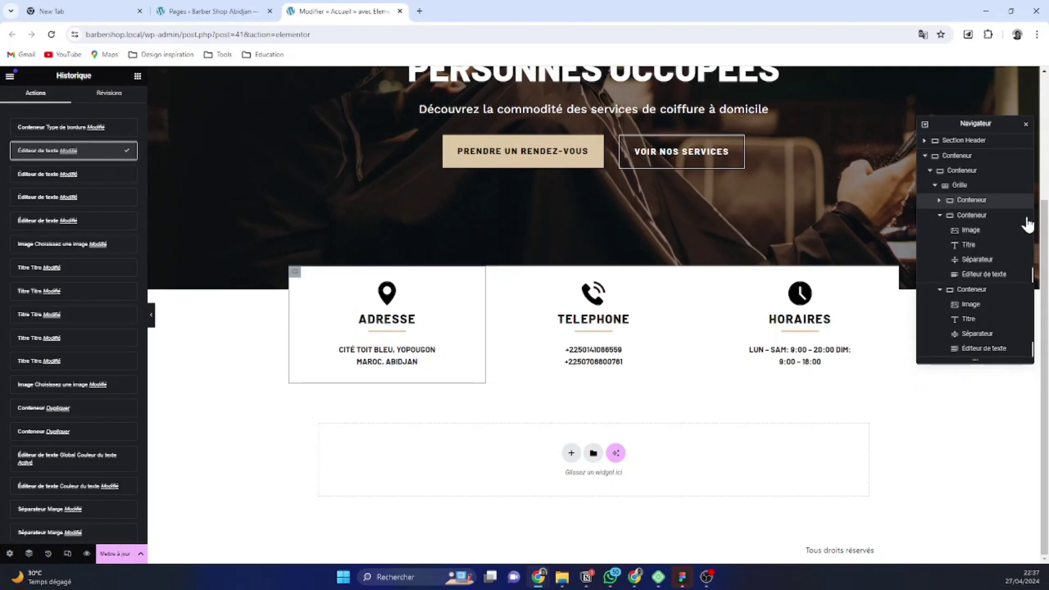
Apply a solid 1 px border on all sides of the container enclosing the three info cards
left_click(966, 170)
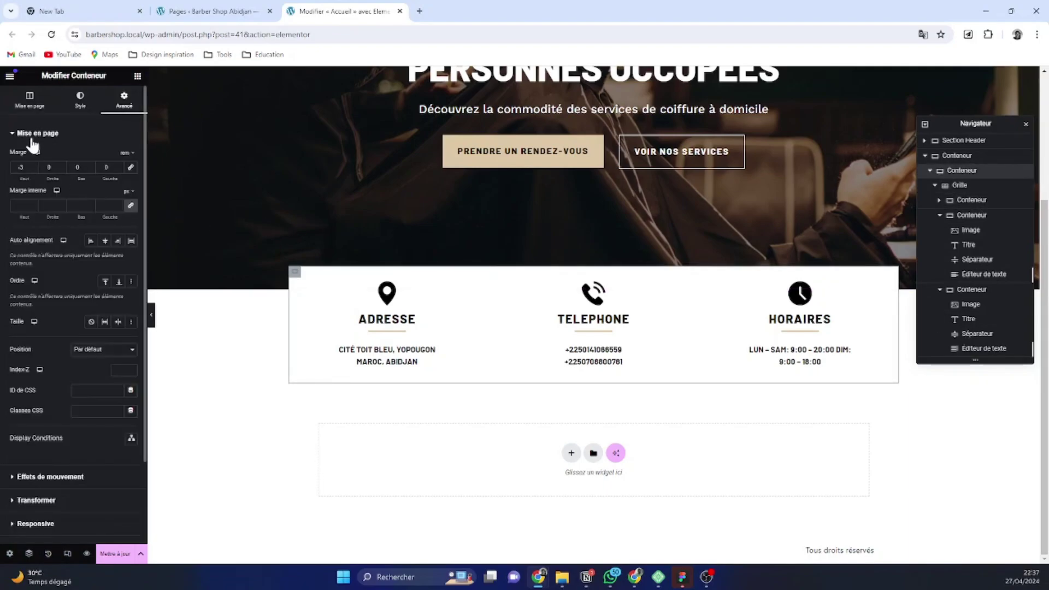
left_click(78, 102)
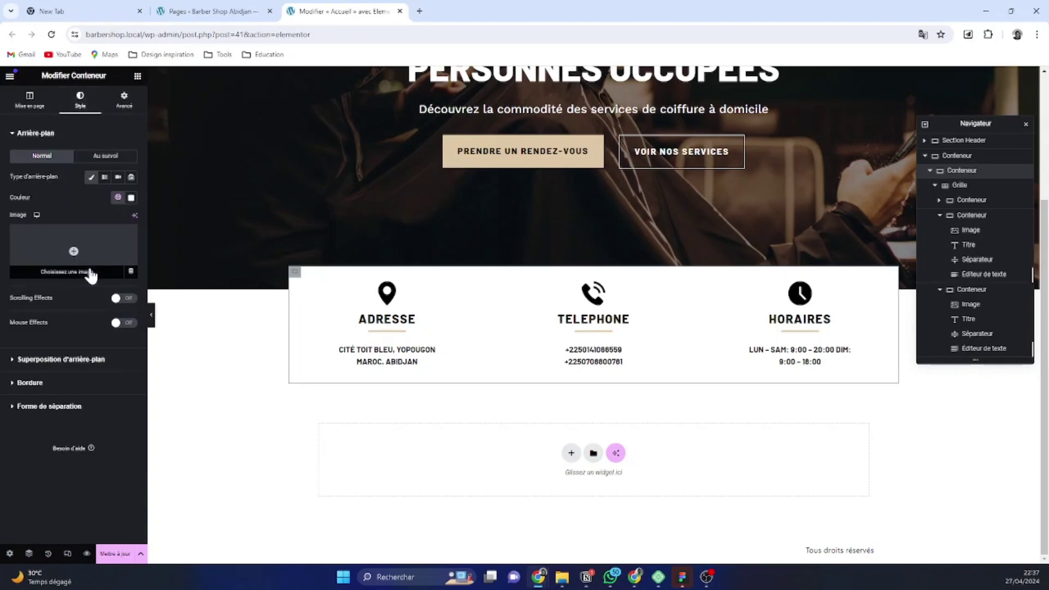
left_click(57, 385)
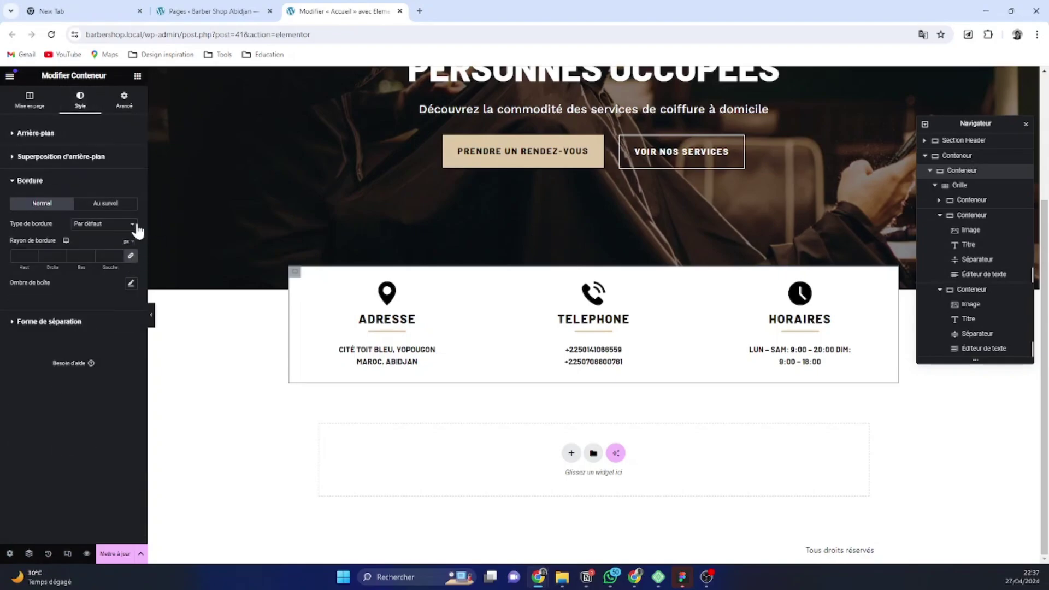
left_click(121, 224)
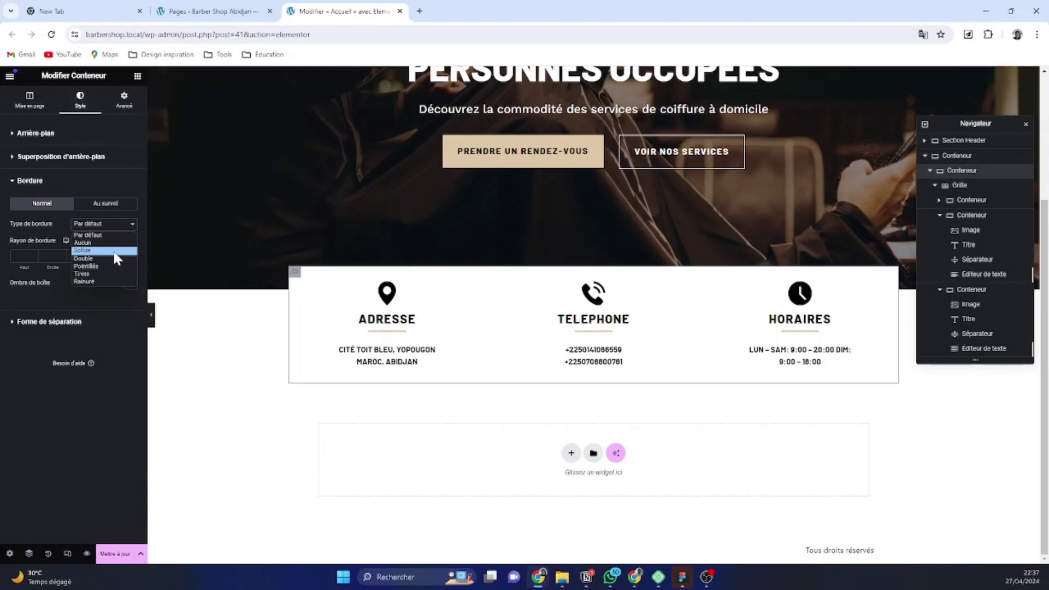
left_click(115, 251)
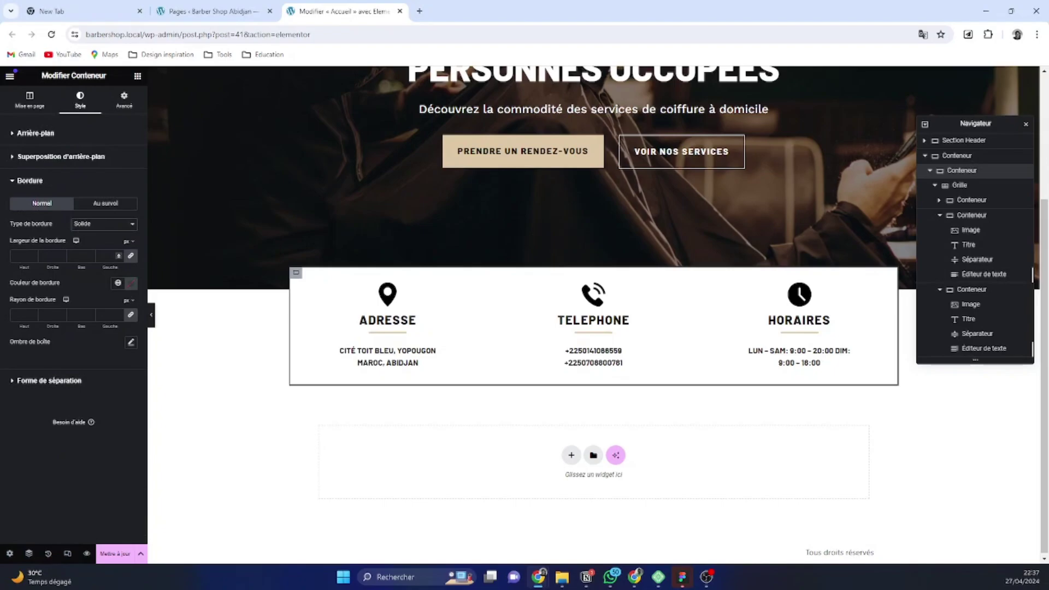
left_click(119, 254)
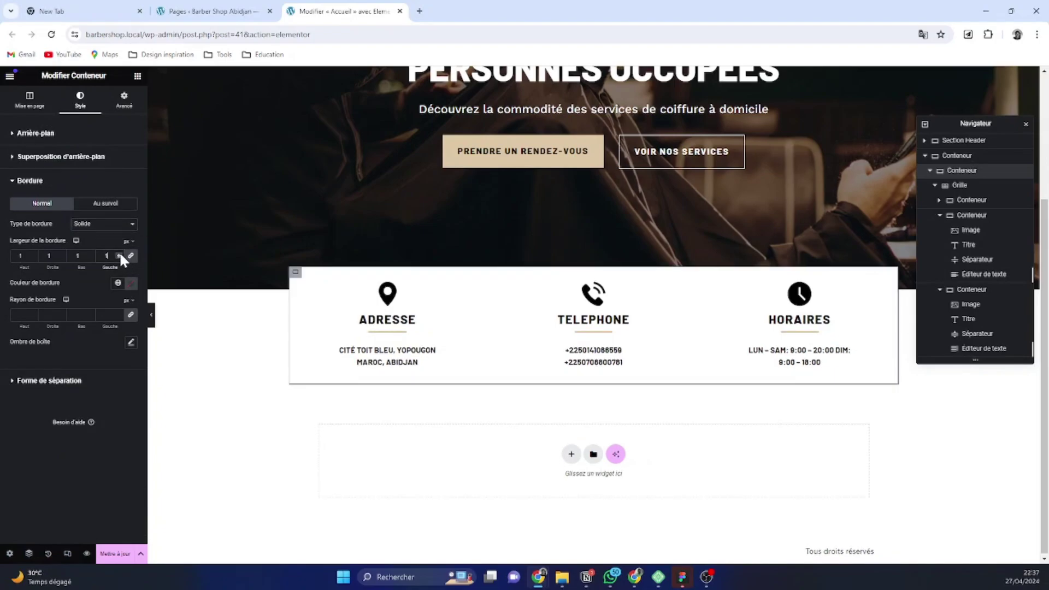
Set the border colour of the info cards' enclosing container to light grey #EBEBEB
left_click(131, 284)
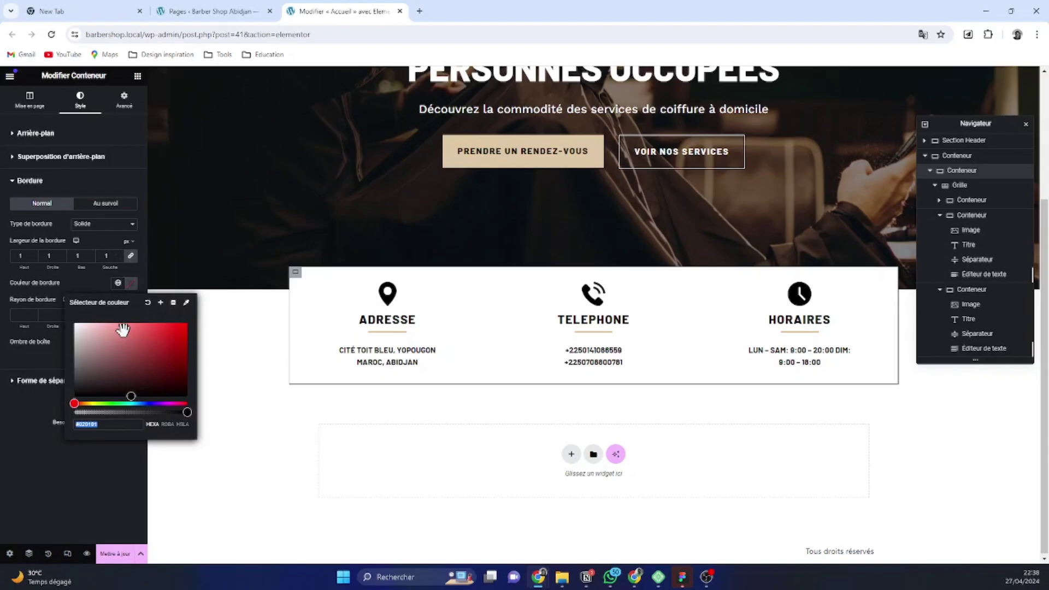
left_click_drag(118, 348, 44, 324)
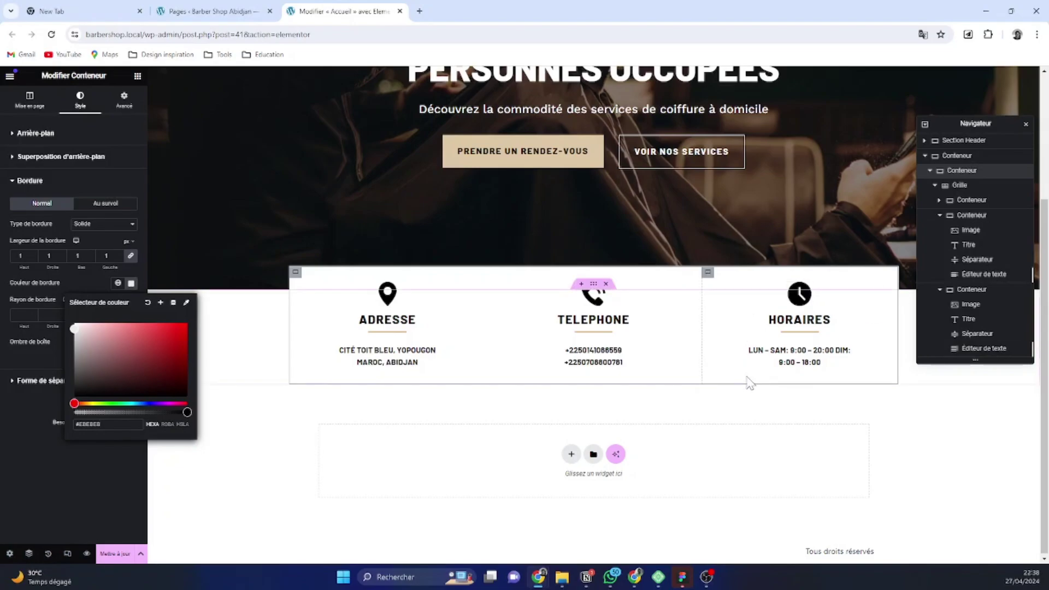
left_click(34, 289)
Add a box shadow to the info cards' container with vertical offset 4, blur 30 and colour rgba(0, 0, 0, 0.09)
left_click(131, 343)
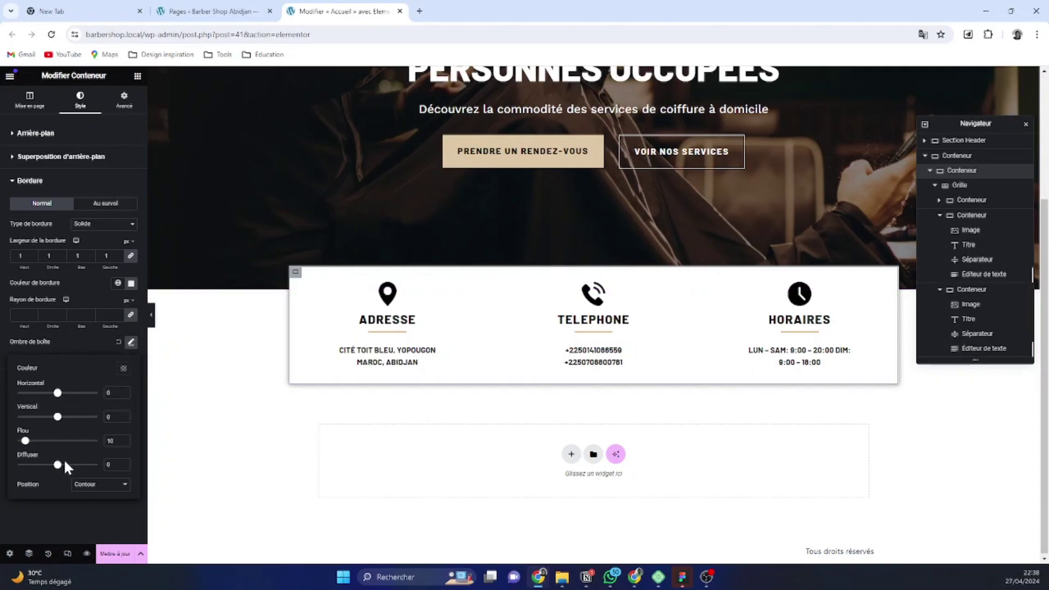
key("alt+Tab")
key("alt+Tab")
type("30")
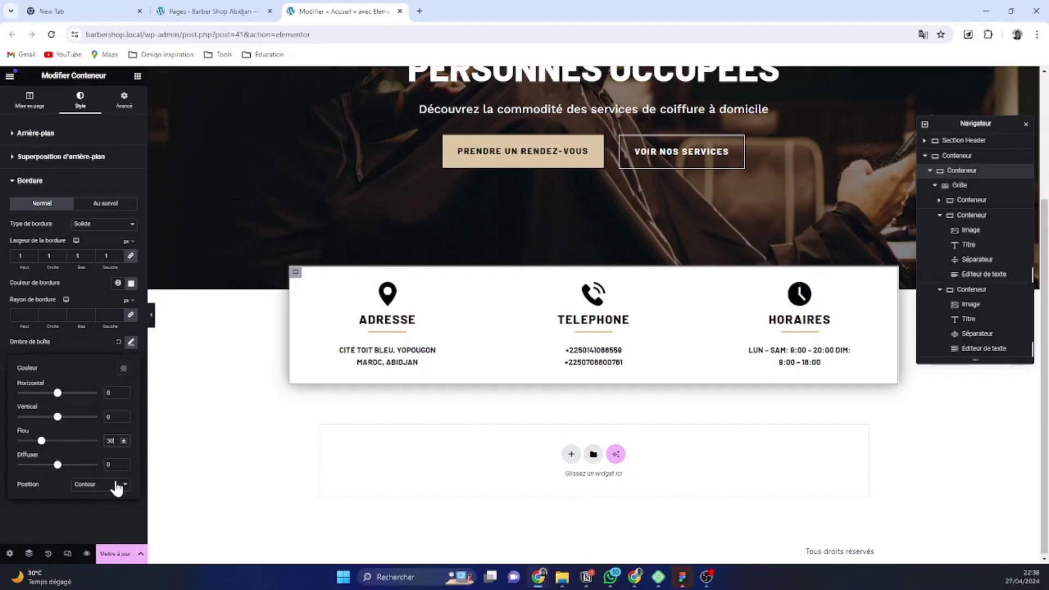
left_click(123, 368)
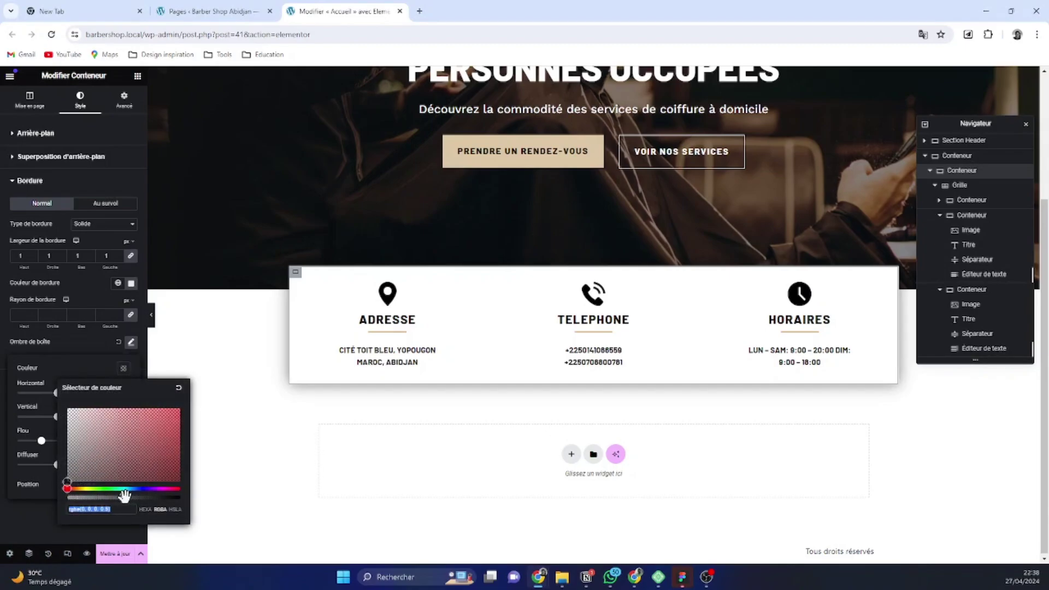
left_click_drag(124, 496, 76, 497)
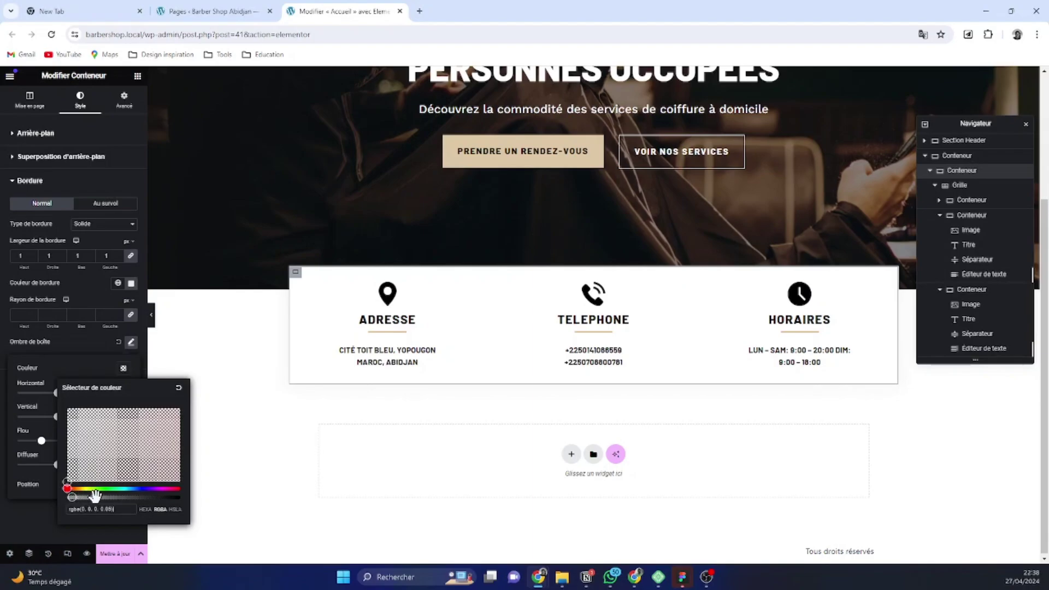
left_click(40, 386)
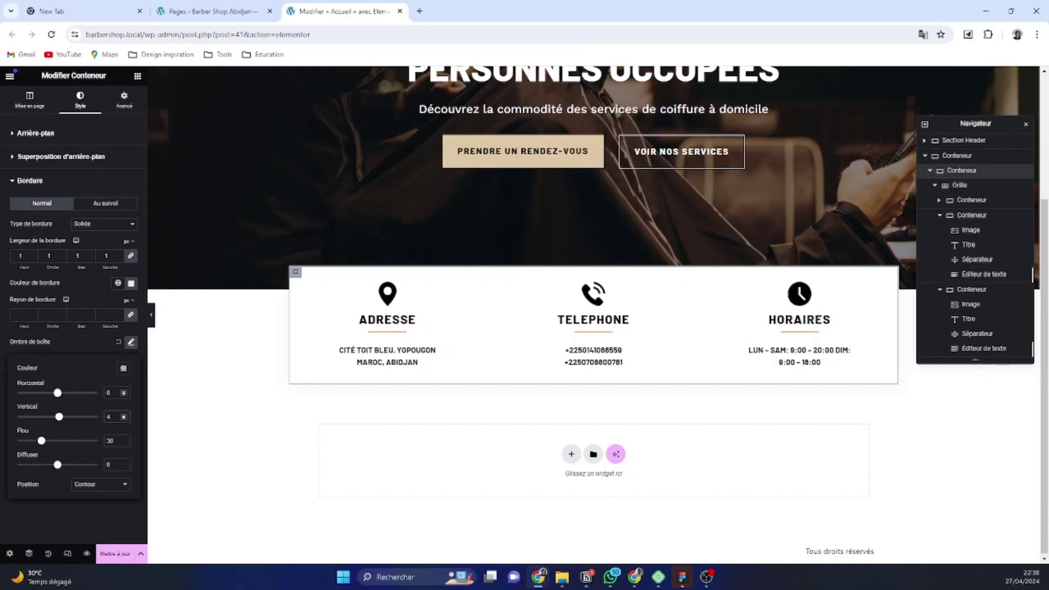
left_click(120, 506)
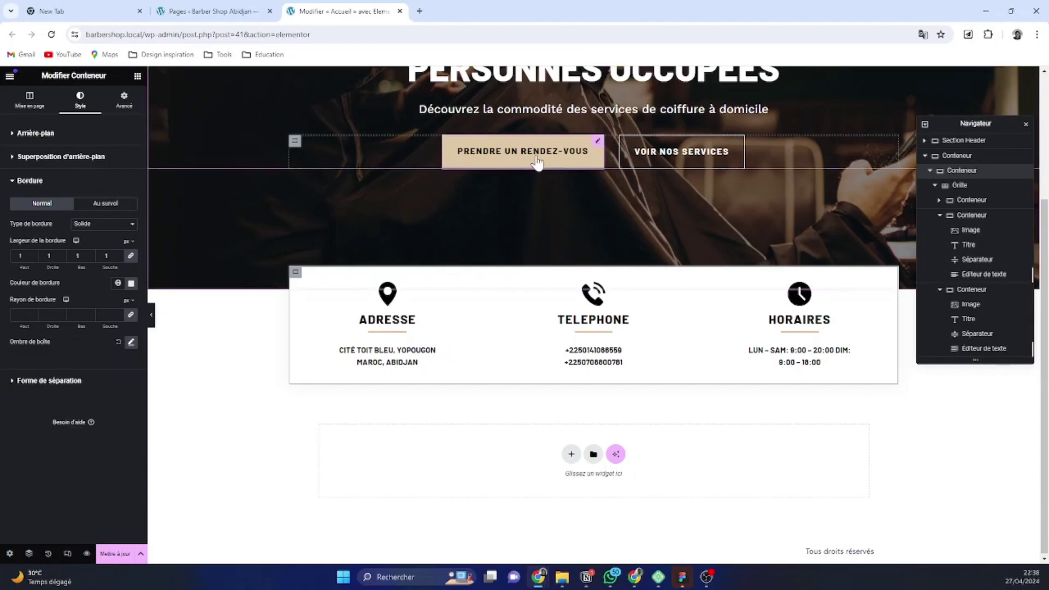
left_click(598, 146)
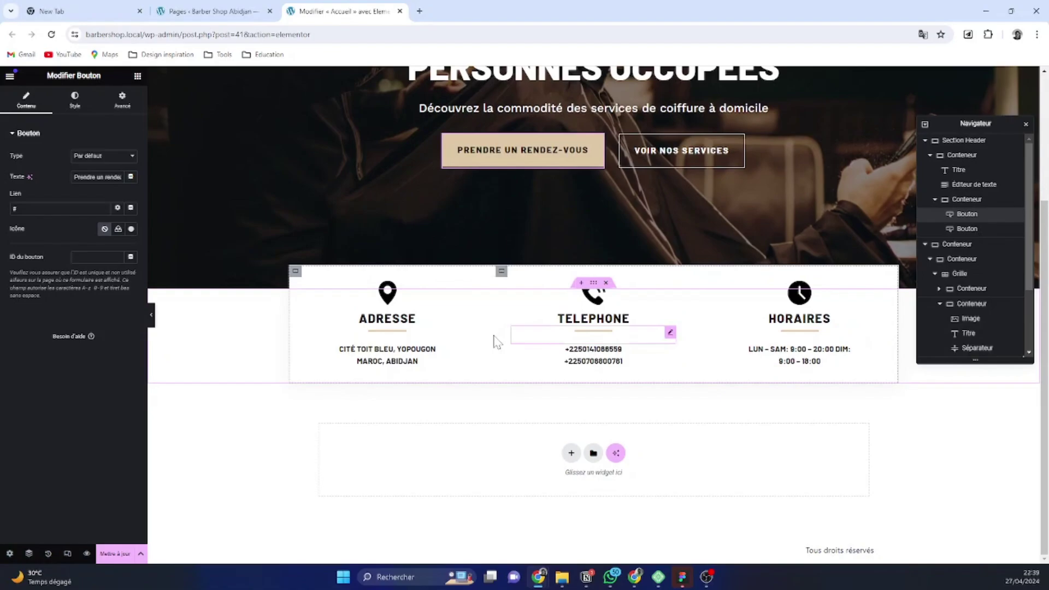
scroll(295, 339, "up", 2)
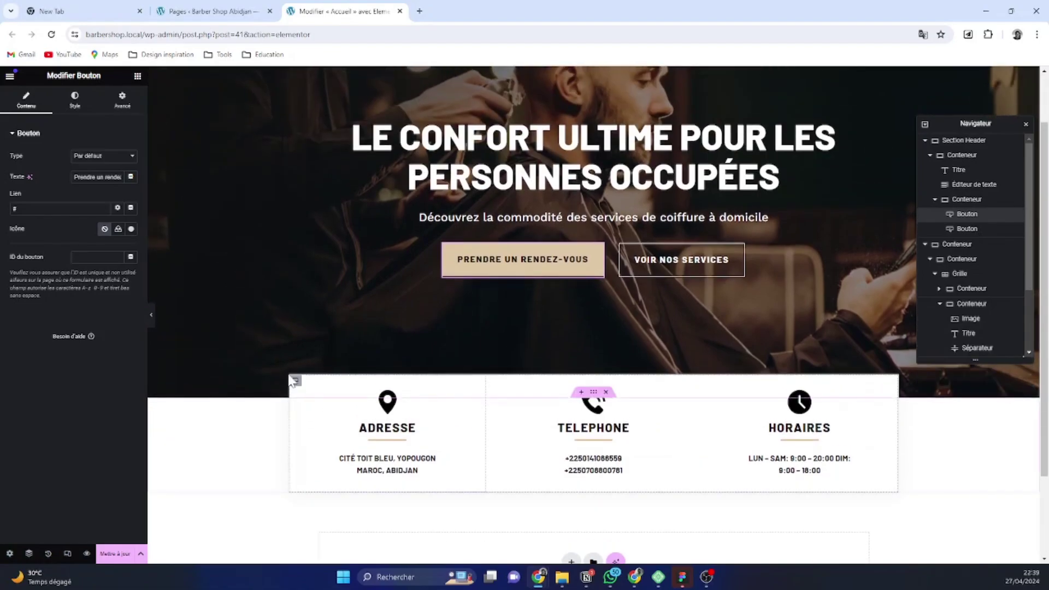
scroll(296, 328, "down", 1)
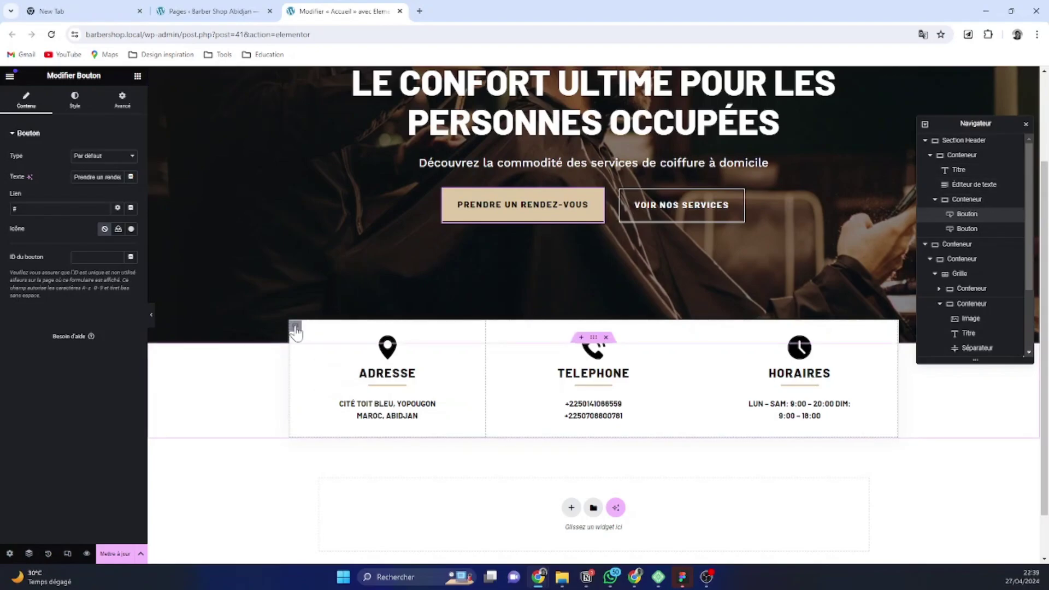
Set the top margin of the info cards' enclosing container to -6 rem so it overlaps the hero more
left_click(296, 328)
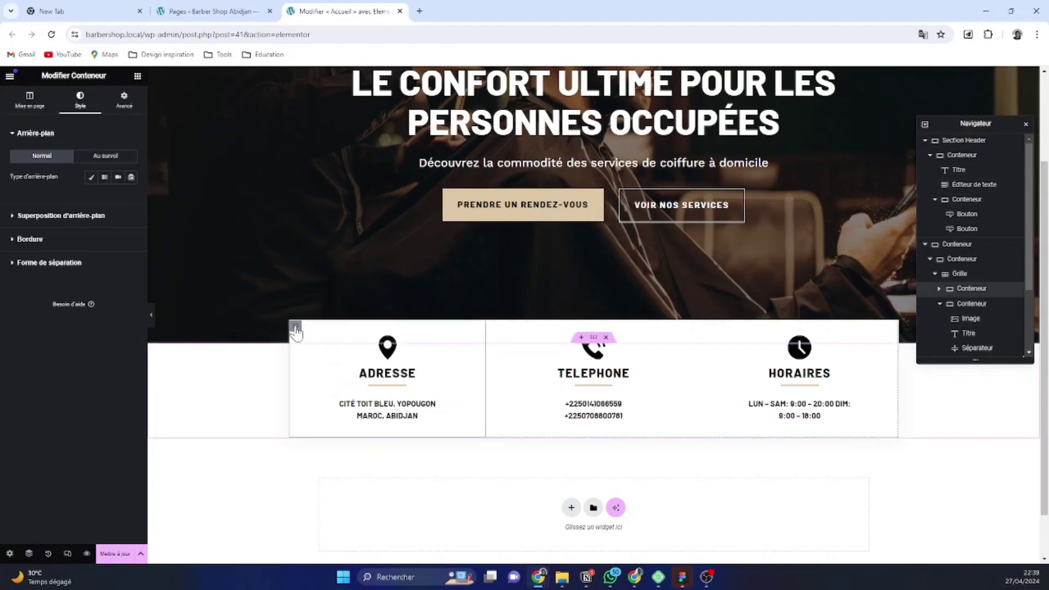
left_click(962, 259)
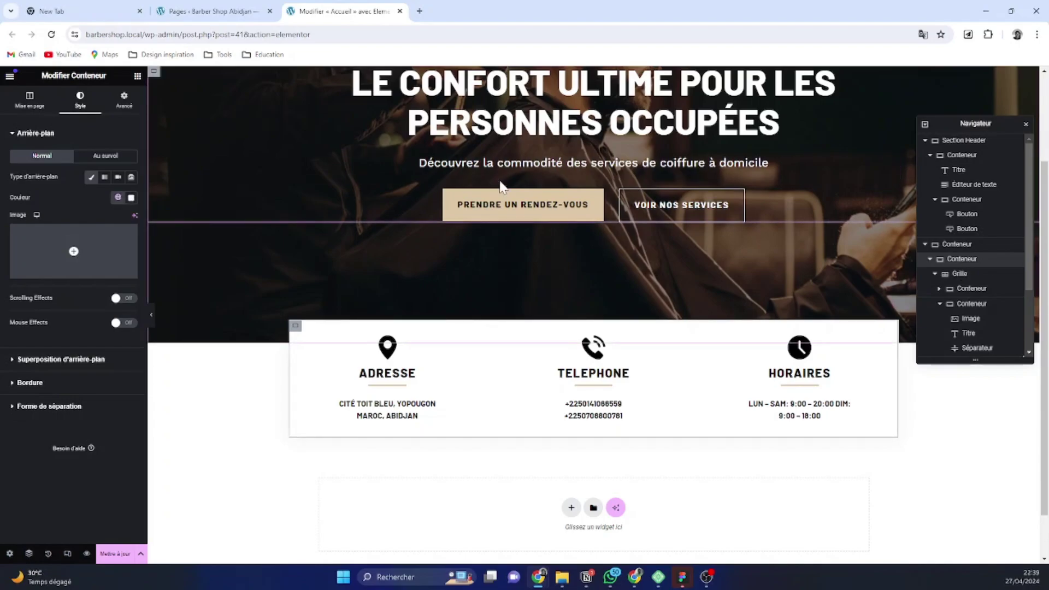
left_click(129, 110)
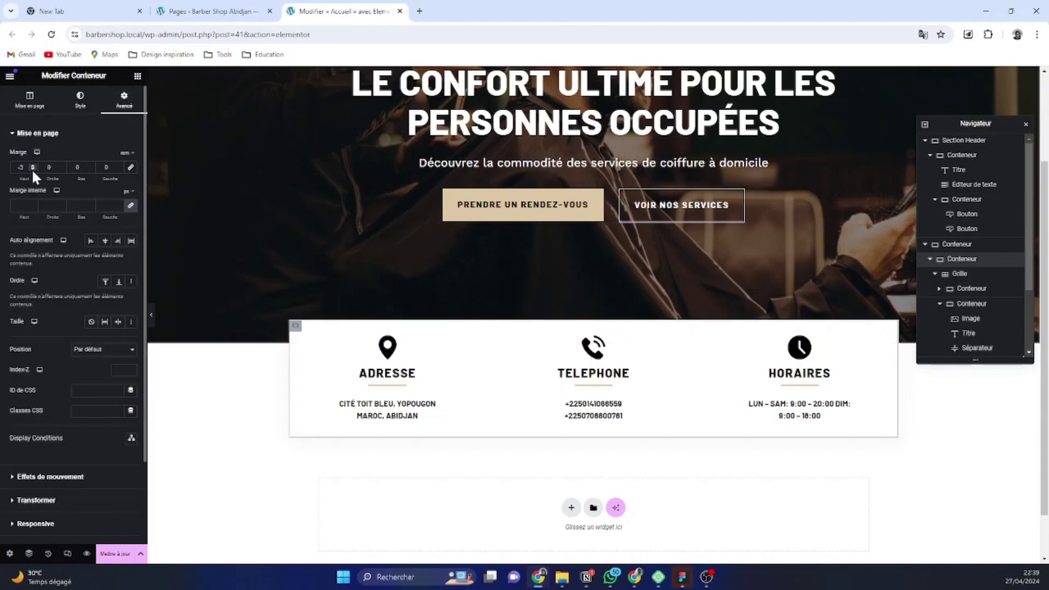
left_click(32, 167)
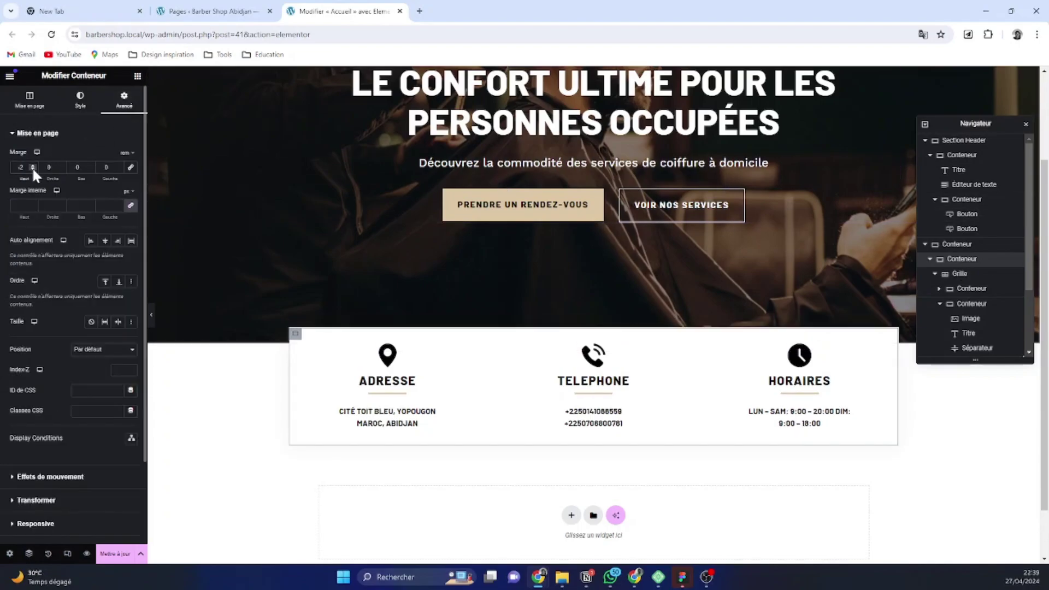
left_click(32, 169)
left_click(32, 169)
left_click(33, 169)
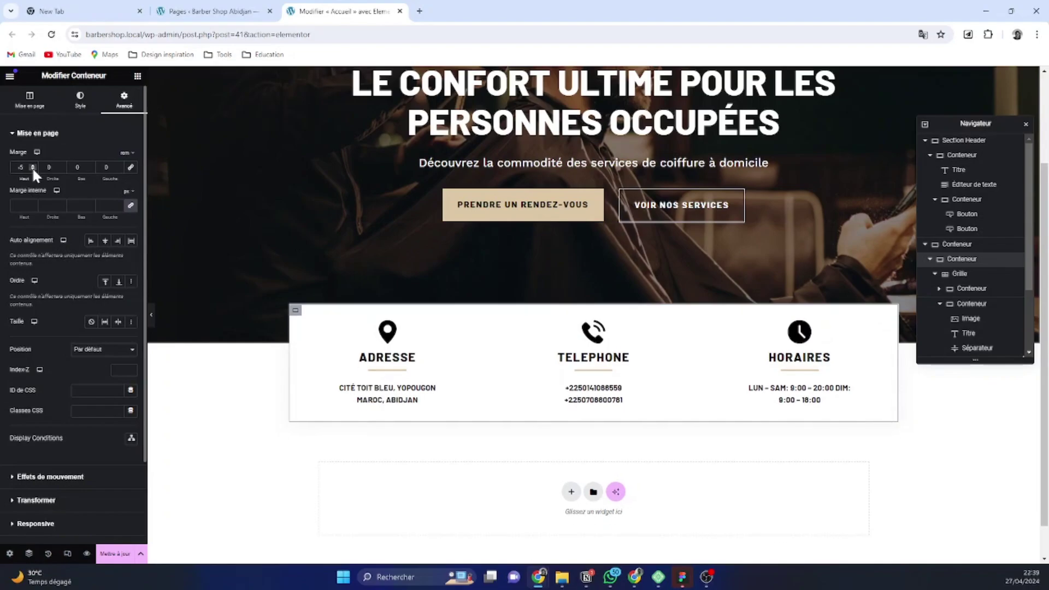
left_click(33, 169)
scroll(700, 353, "up", 2)
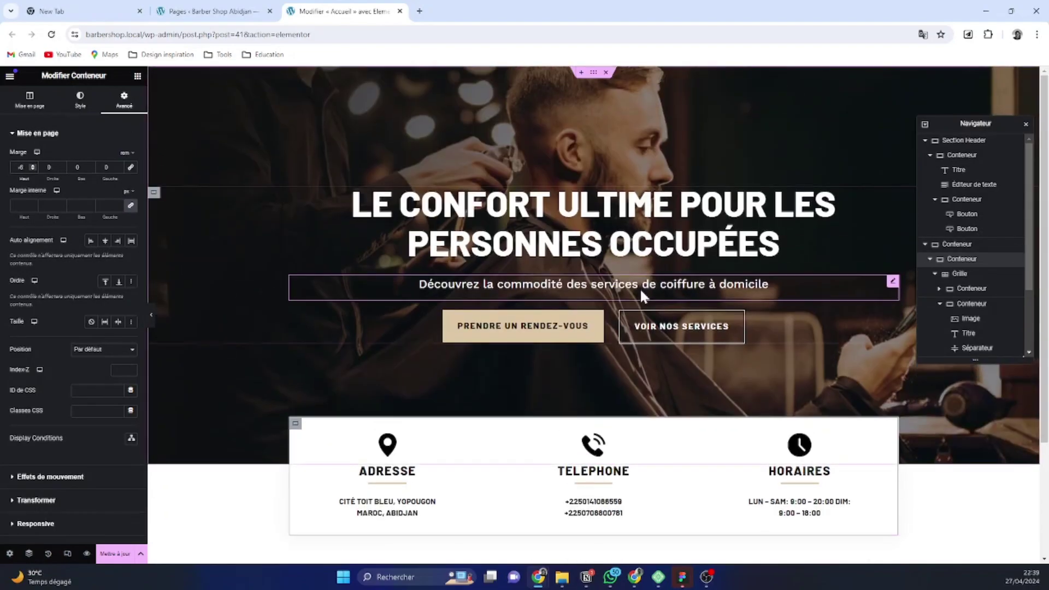
scroll(741, 361, "down", 3)
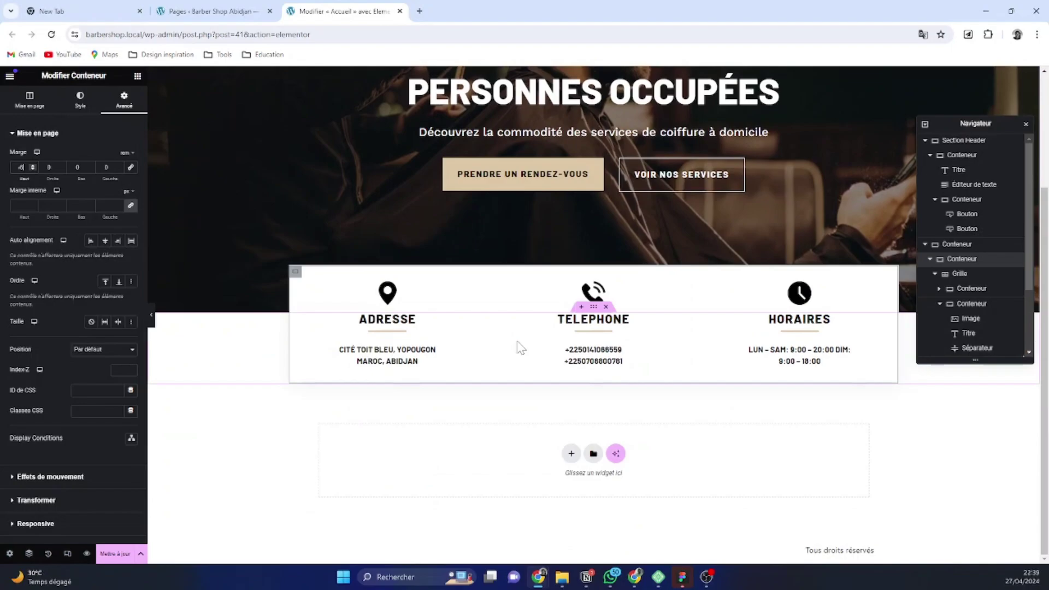
Check the section after the info cards in the Figma mockup and add a two-column Flexbox container below the cards
left_click(571, 454)
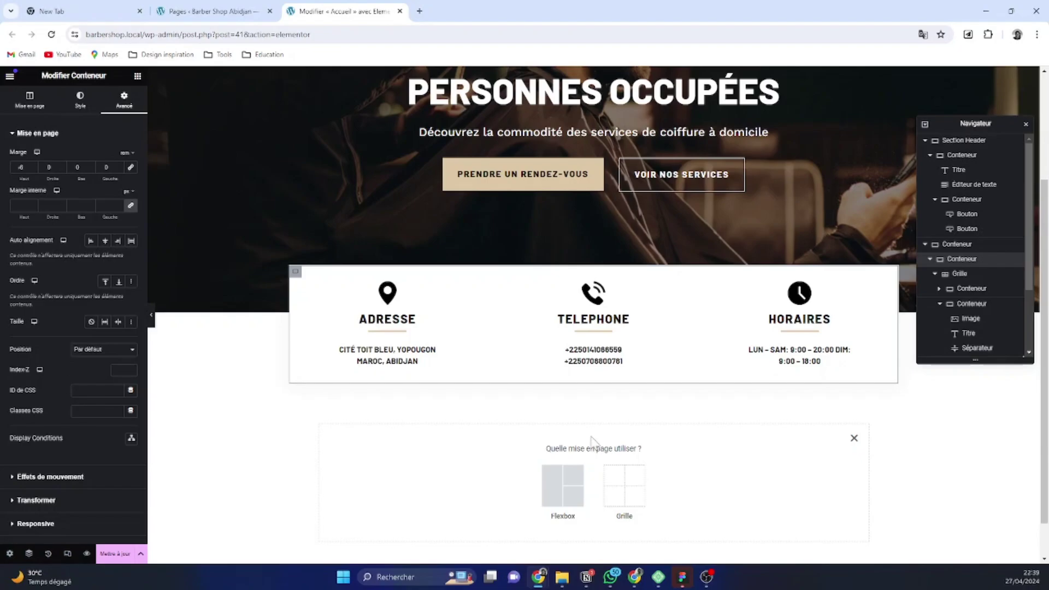
mouse_move(686, 587)
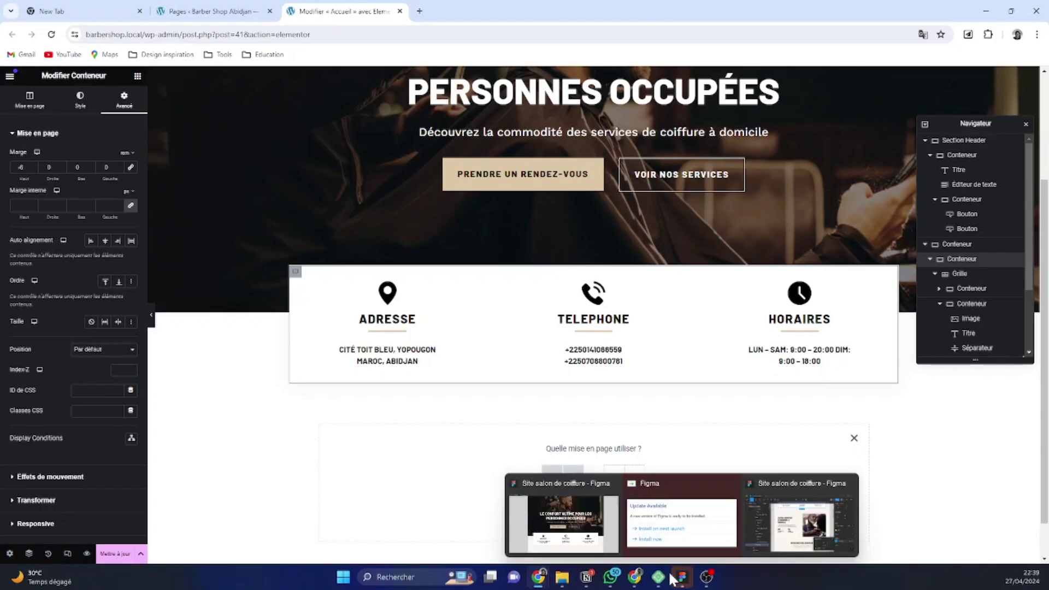
left_click(605, 538)
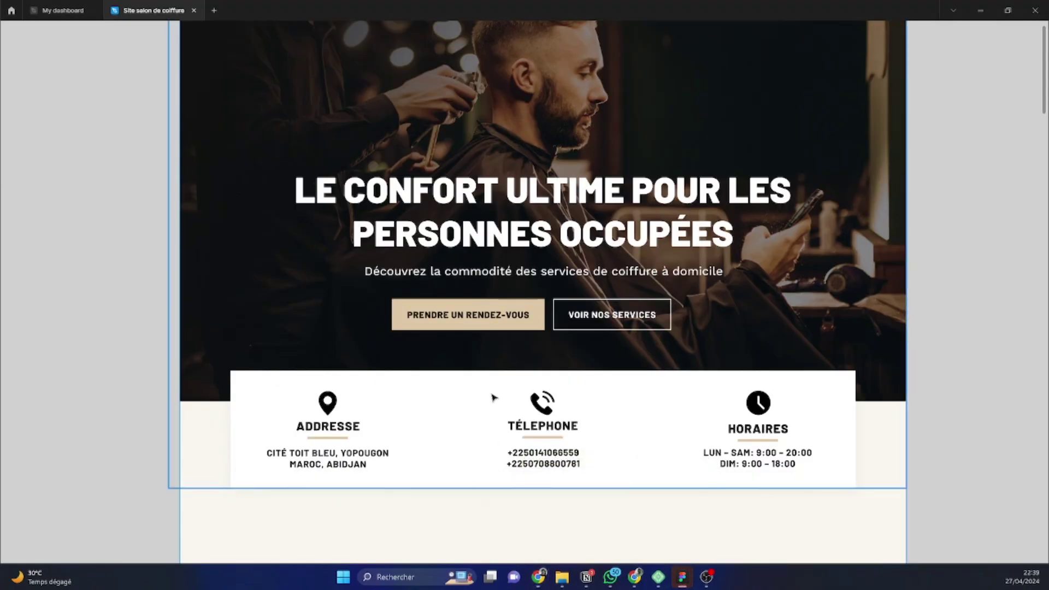
scroll(494, 398, "down", 8)
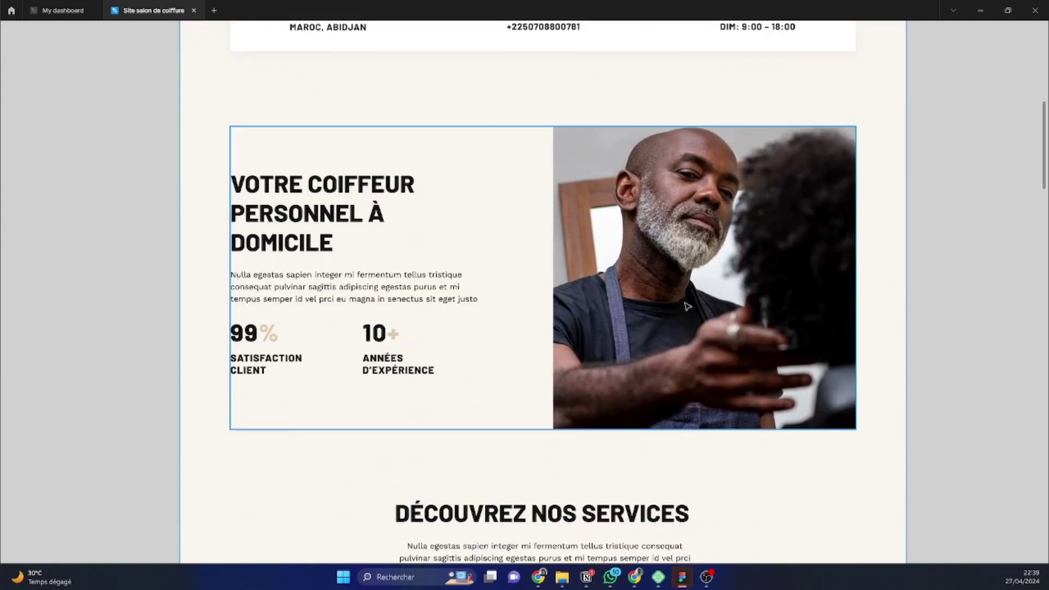
left_click(987, 11)
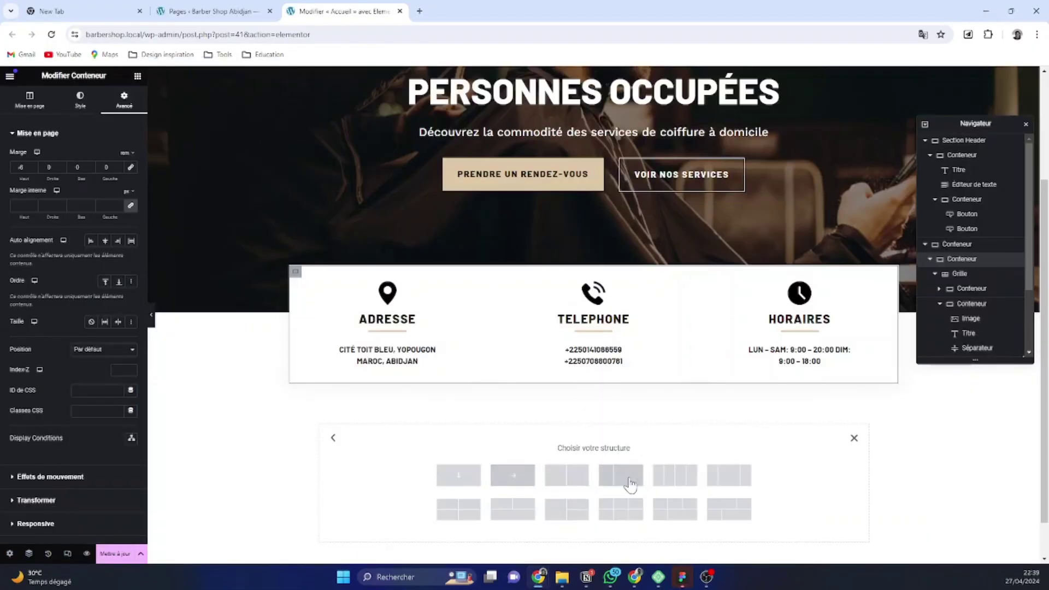
left_click(573, 479)
scroll(573, 480, "down", 1)
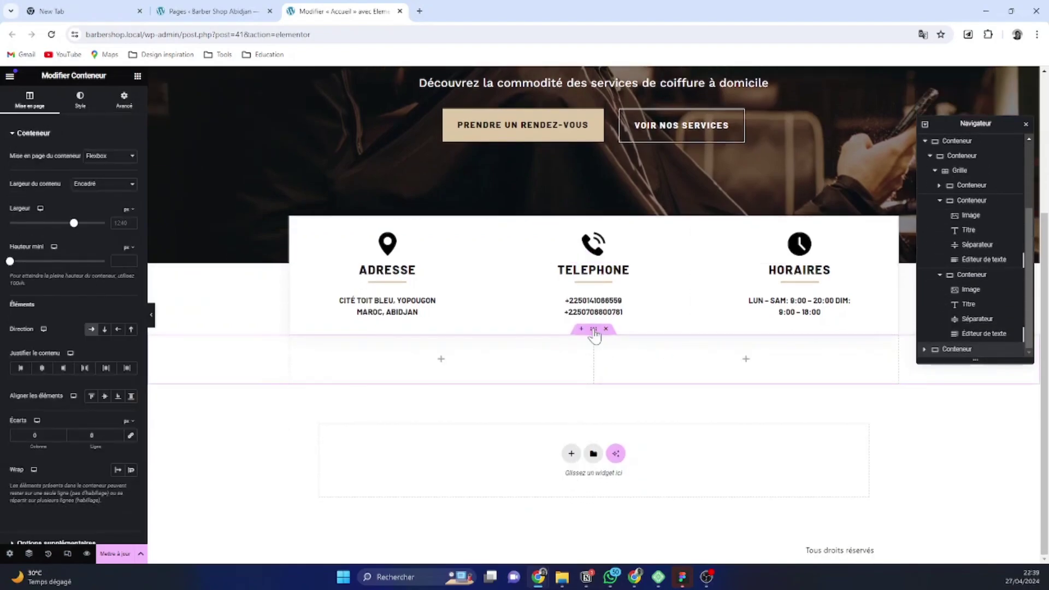
Set the new two-column container's padding to 4 rem at the top and 0 on the other sides, with unlinked values
left_click(124, 101)
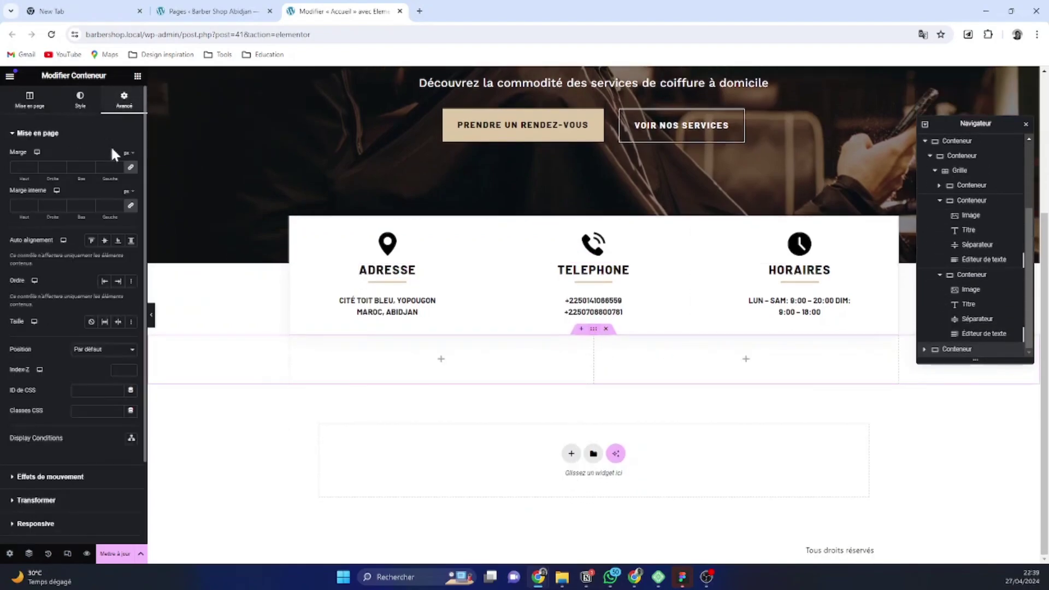
left_click(129, 156)
left_click(126, 238)
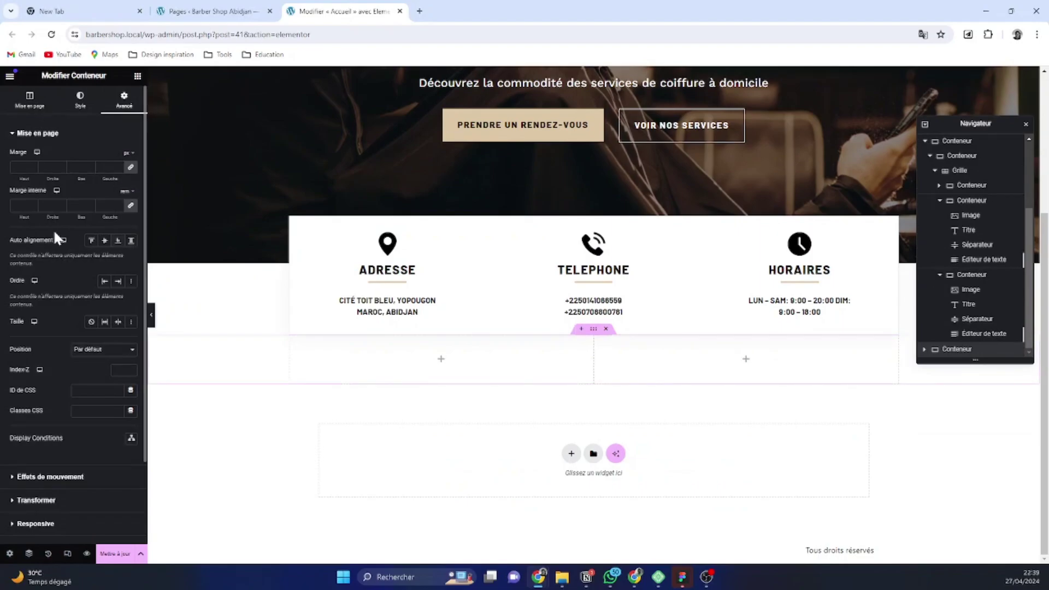
left_click(33, 205)
type("0")
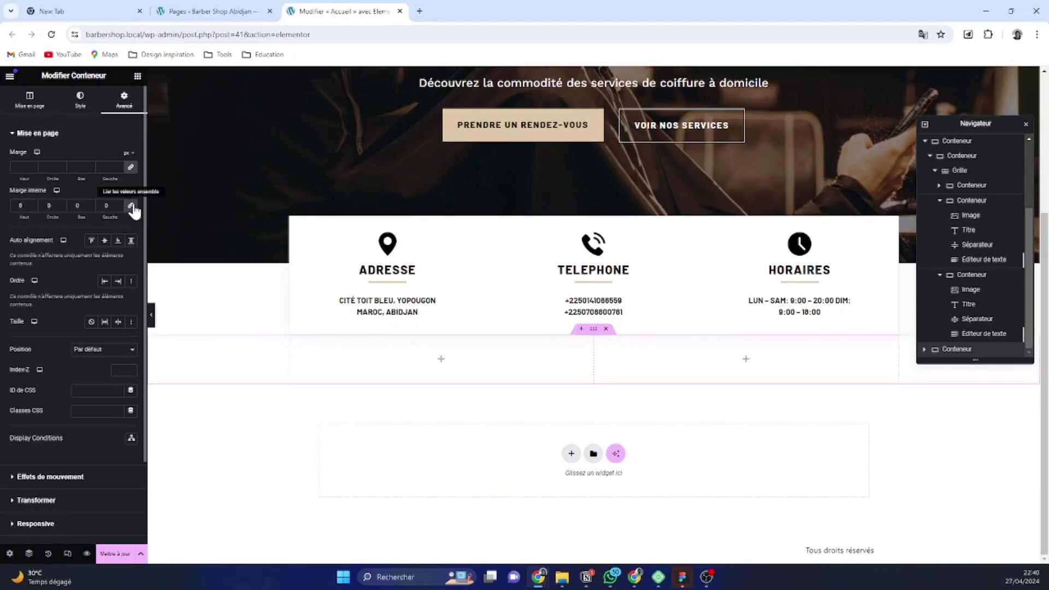
left_click(131, 206)
left_click(33, 204)
left_click(34, 204)
left_click(34, 204)
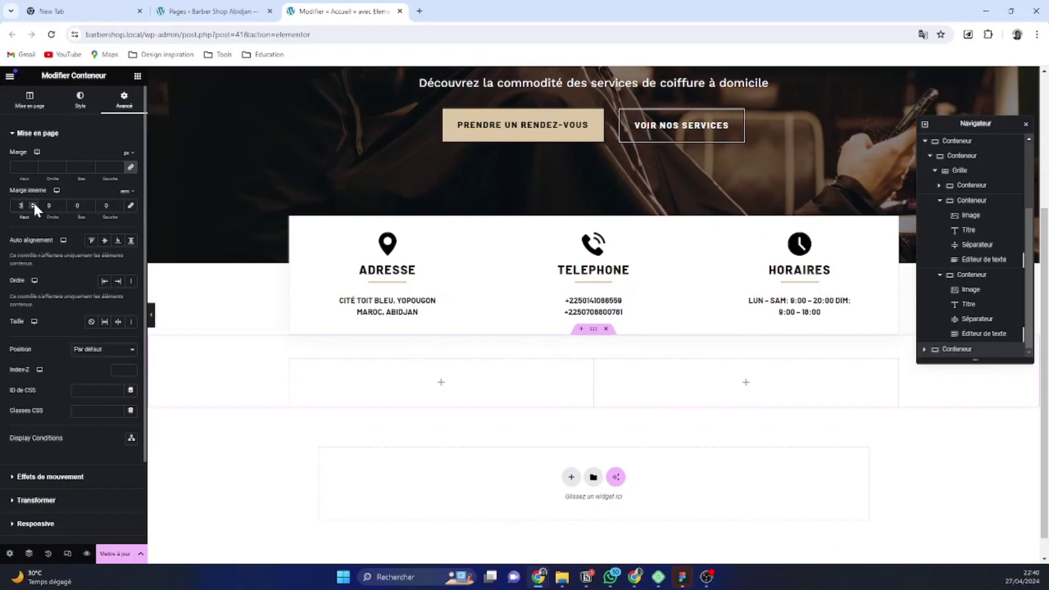
left_click(34, 204)
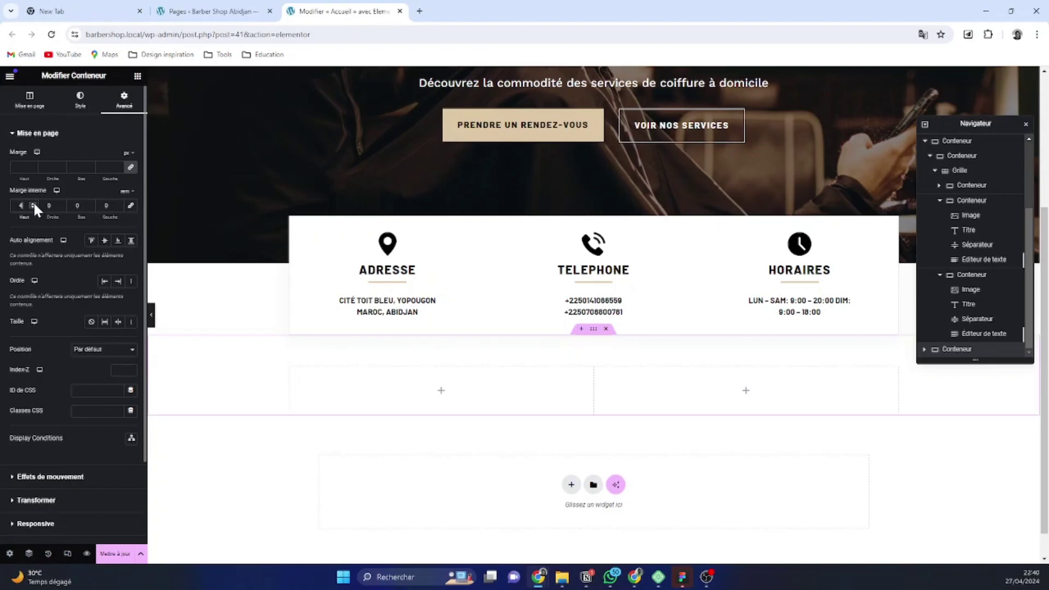
Set the two-column container's padding to 5 rem at the top and 5 rem at the bottom
left_click(34, 202)
left_click(90, 203)
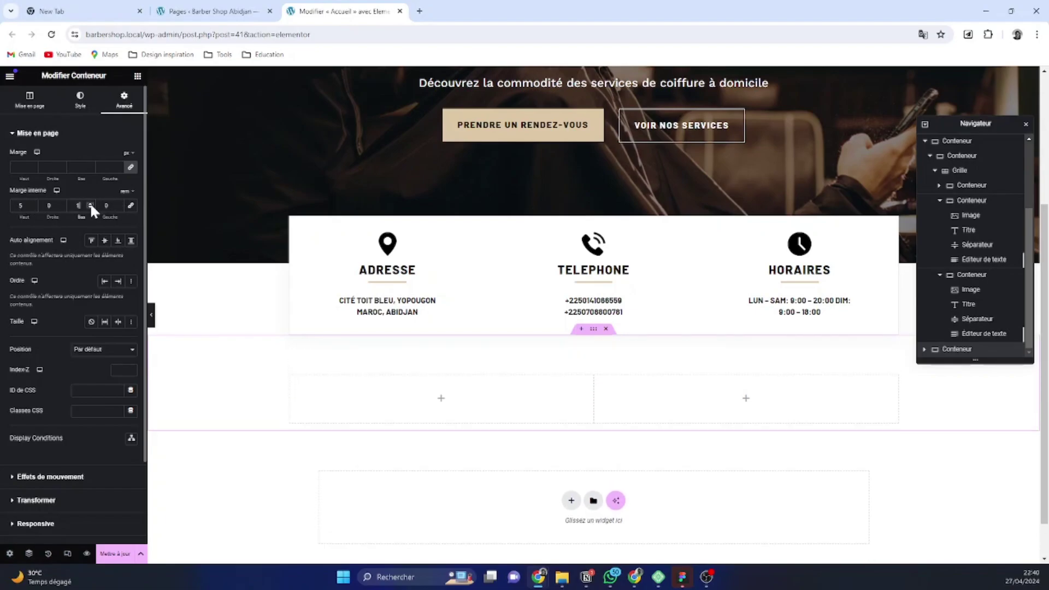
left_click(90, 203)
left_click(90, 203)
left_click(90, 203)
left_click(90, 202)
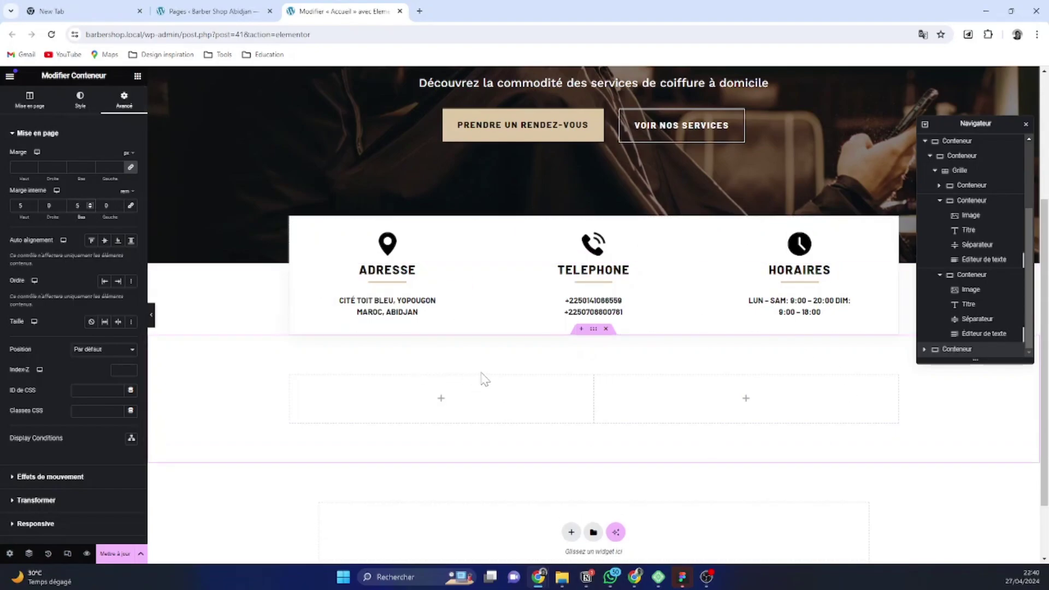
Add a Titre widget followed by an Éditeur de texte widget inside the left column container
left_click(441, 400)
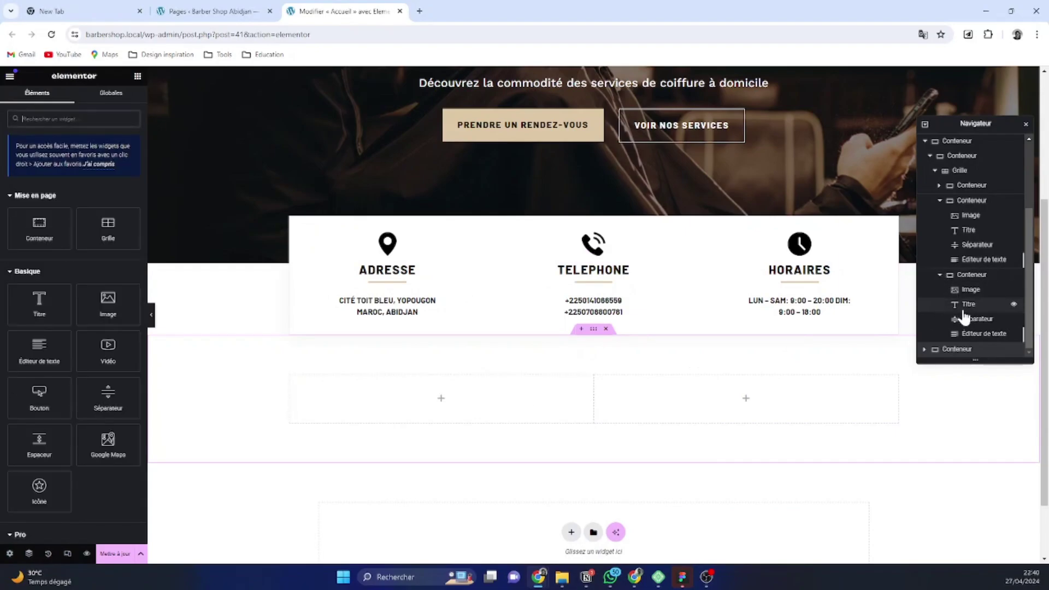
left_click(924, 349)
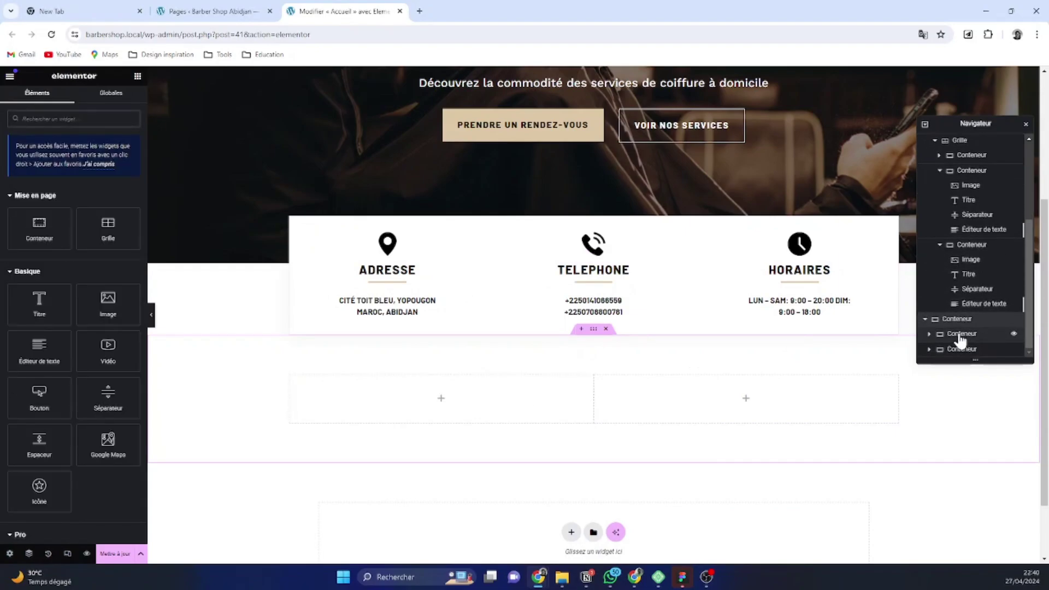
left_click(960, 334)
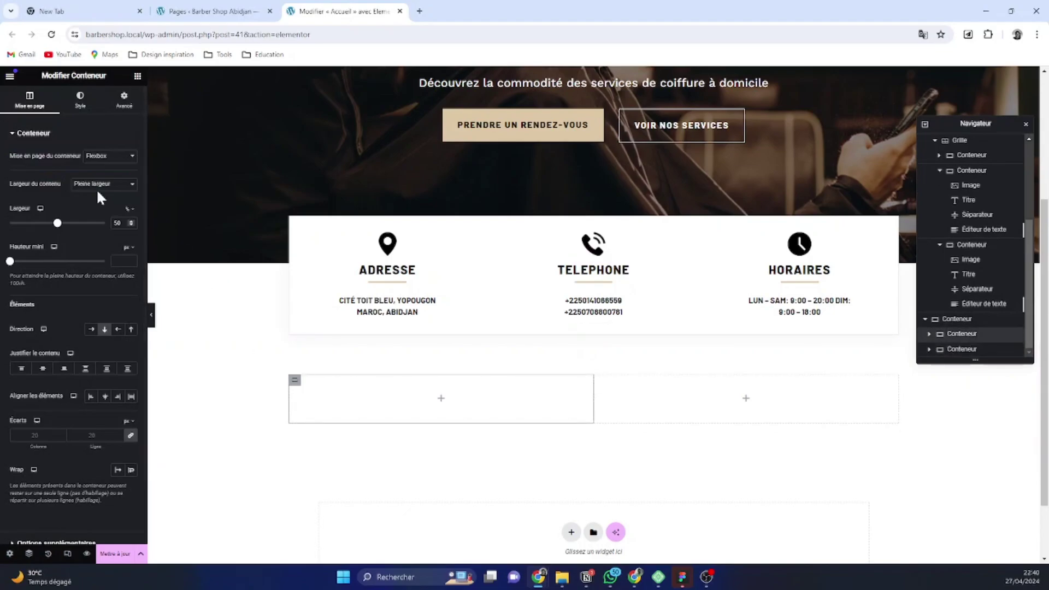
left_click(137, 76)
left_click(48, 324)
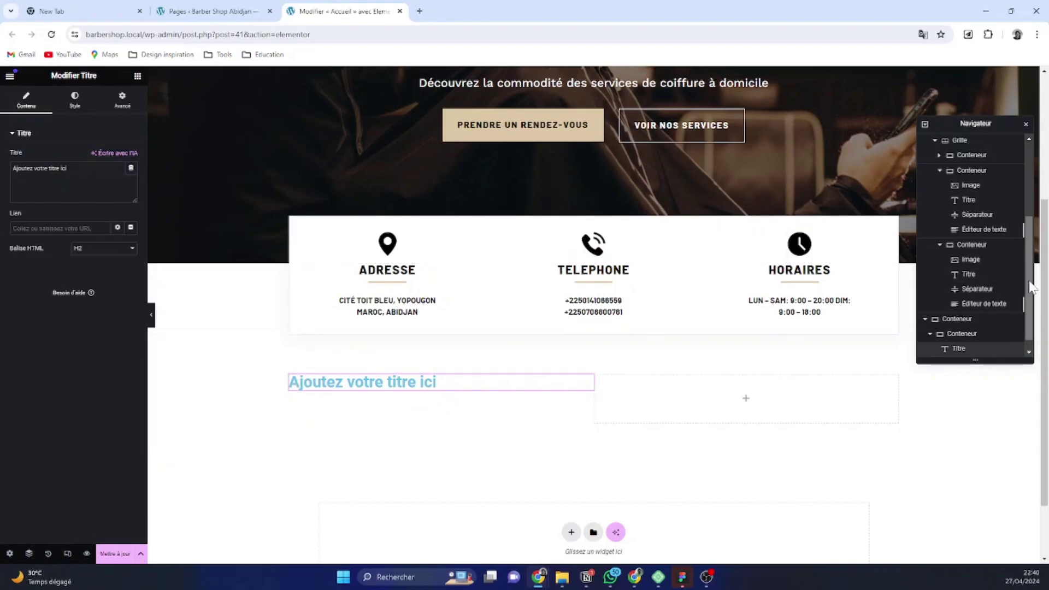
left_click(138, 76)
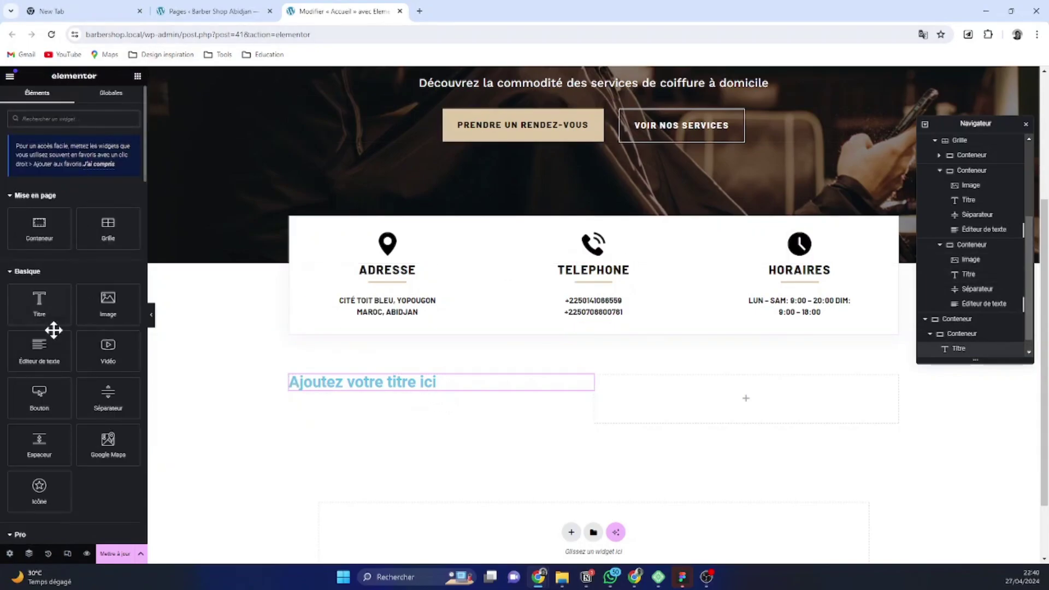
left_click(44, 358)
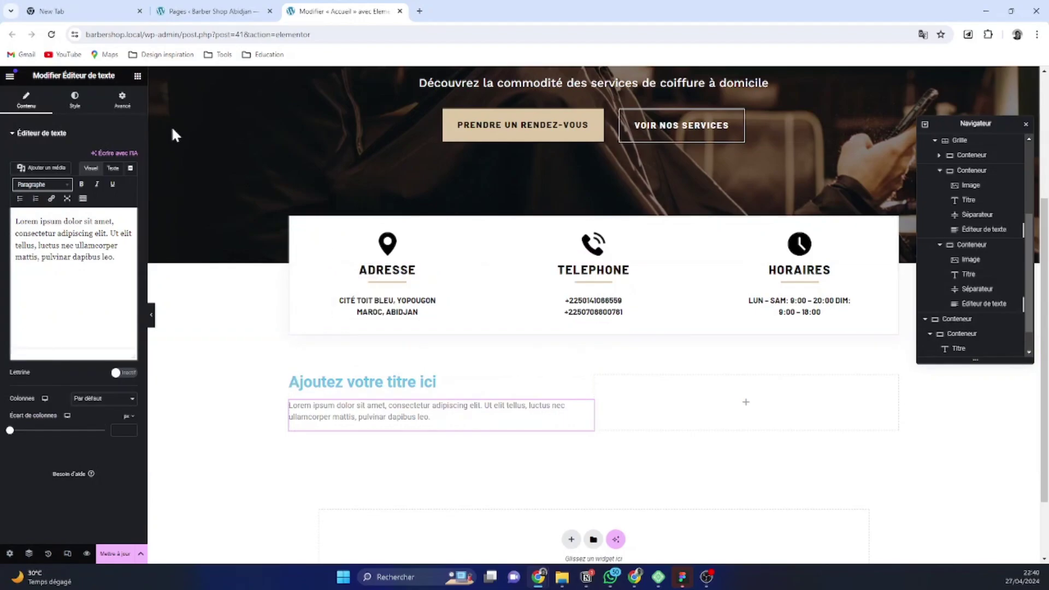
Add a grid below the text in the left column and set it to 2 columns and 1 row
left_click(137, 76)
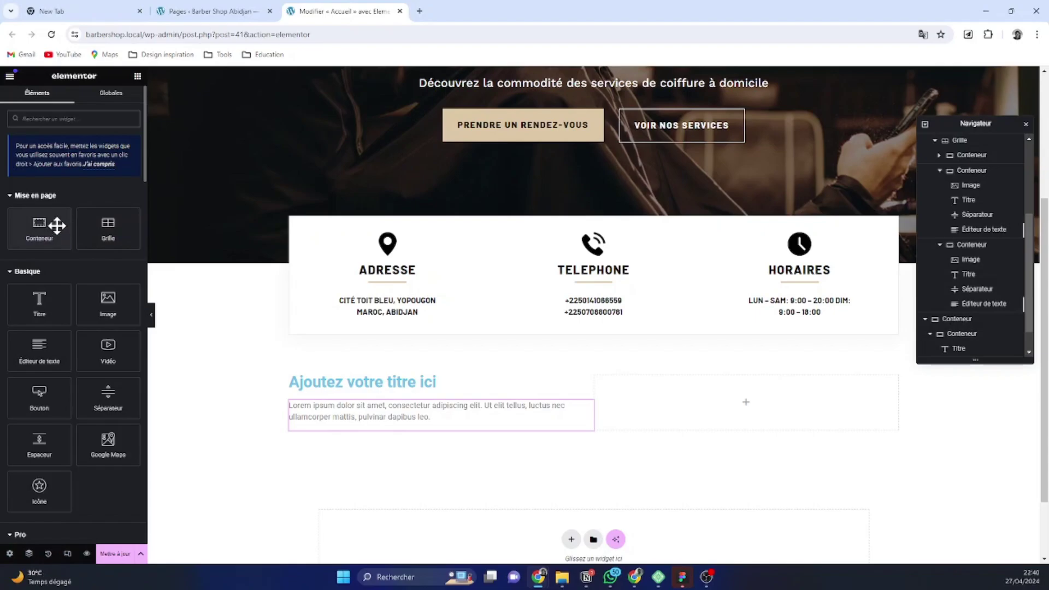
left_click(107, 229)
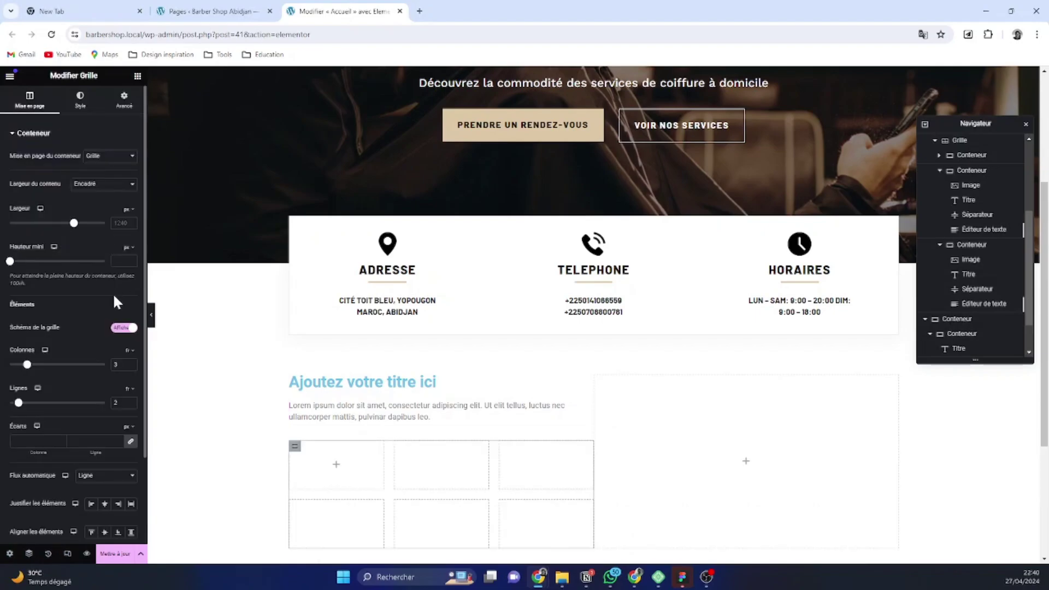
left_click(130, 366)
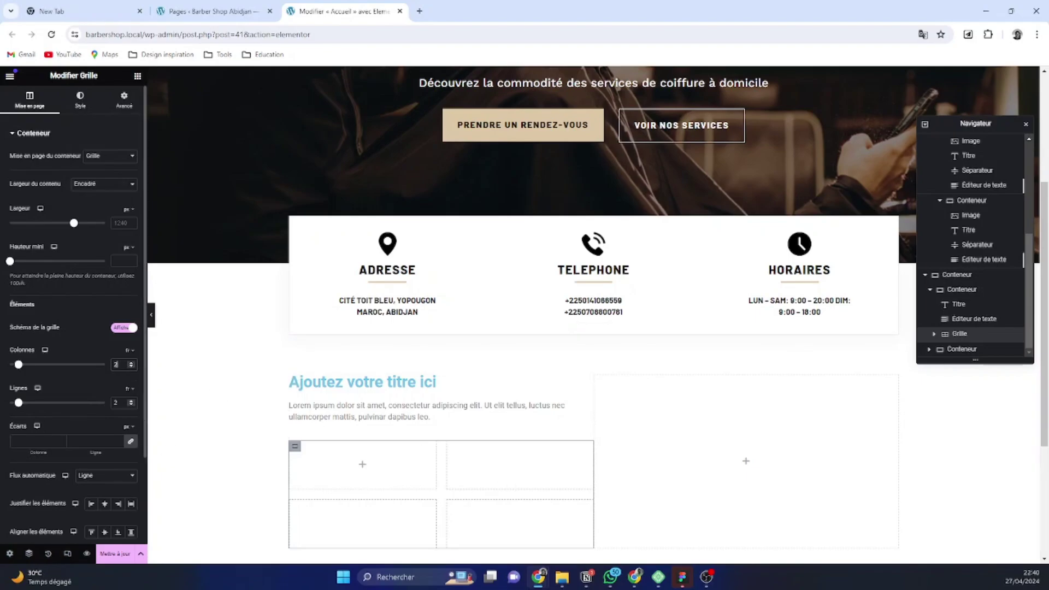
left_click(130, 405)
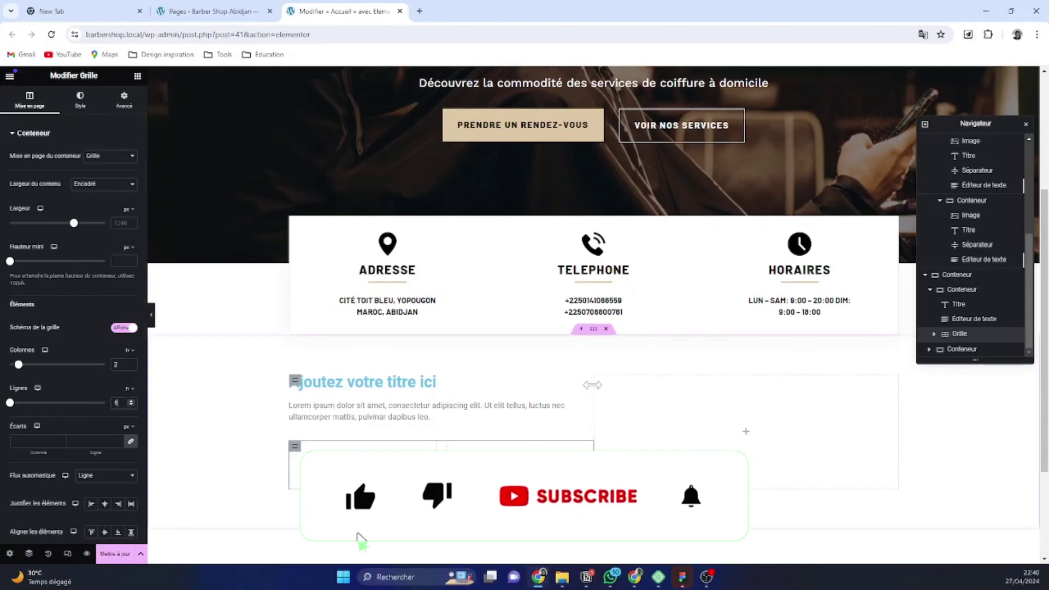
Add an Image widget inside the empty right column container
left_click(600, 381)
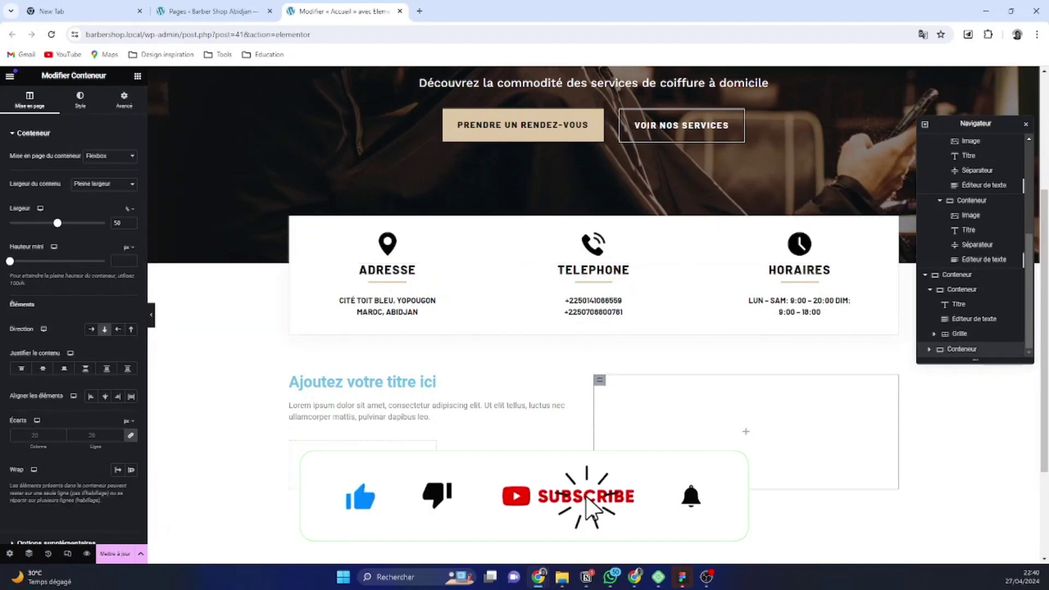
left_click(136, 77)
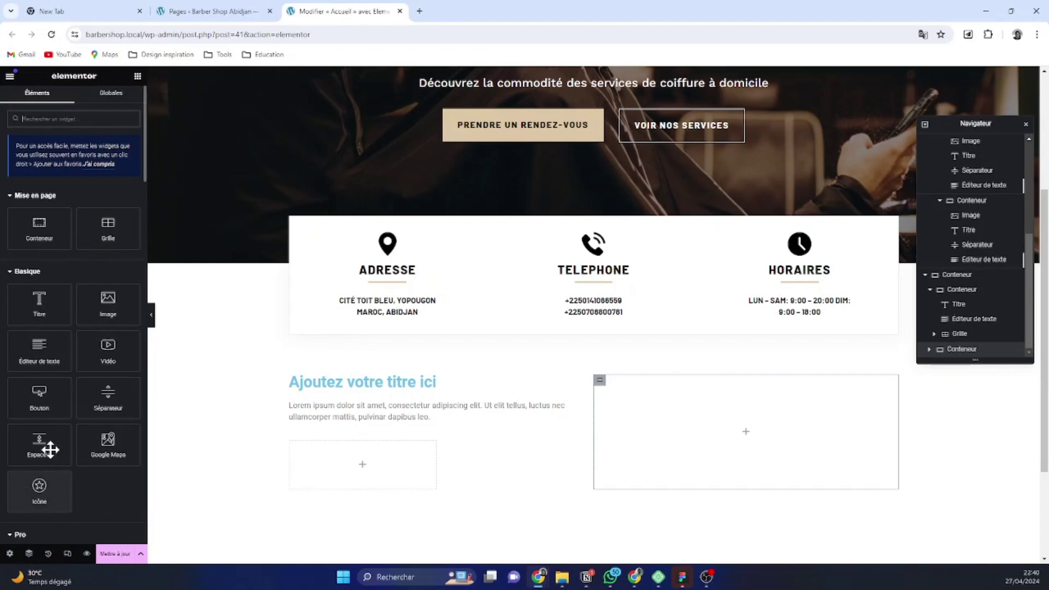
left_click(110, 297)
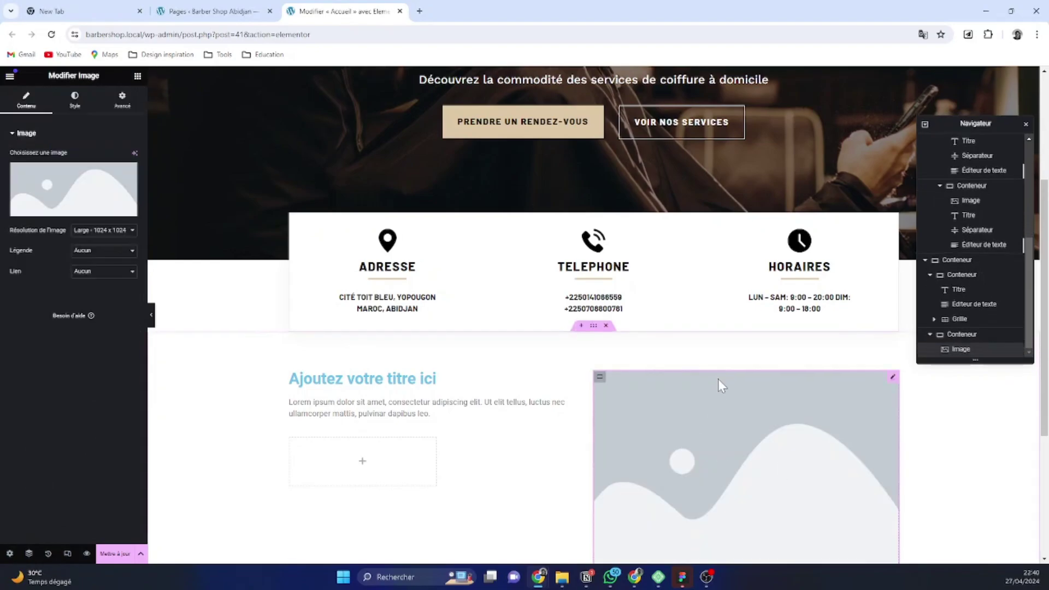
scroll(718, 379, "down", 3)
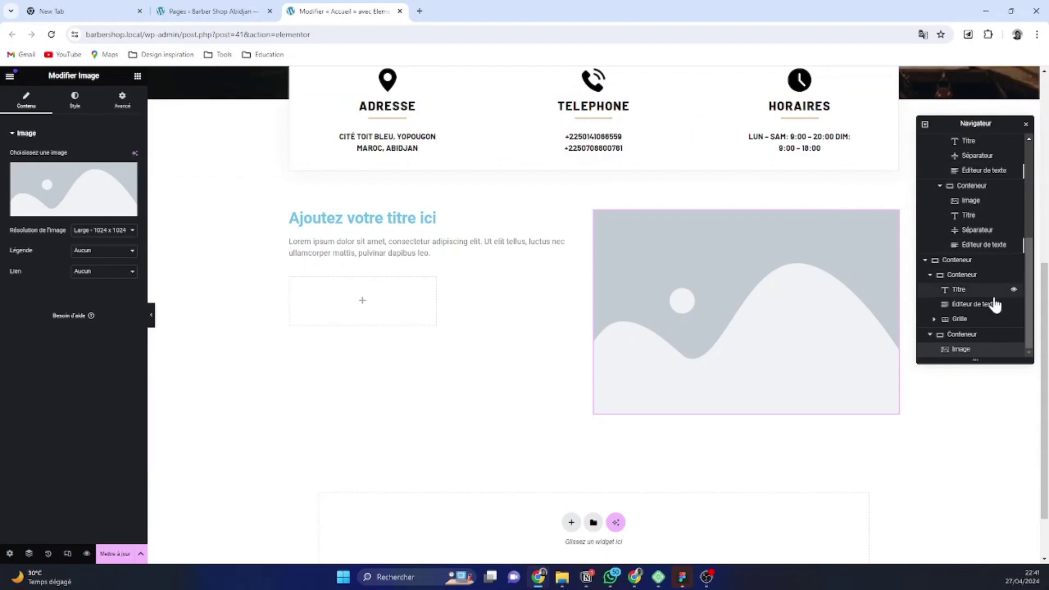
Set the item alignment of the outer two-column container to centre so both columns are vertically centred
left_click(964, 334)
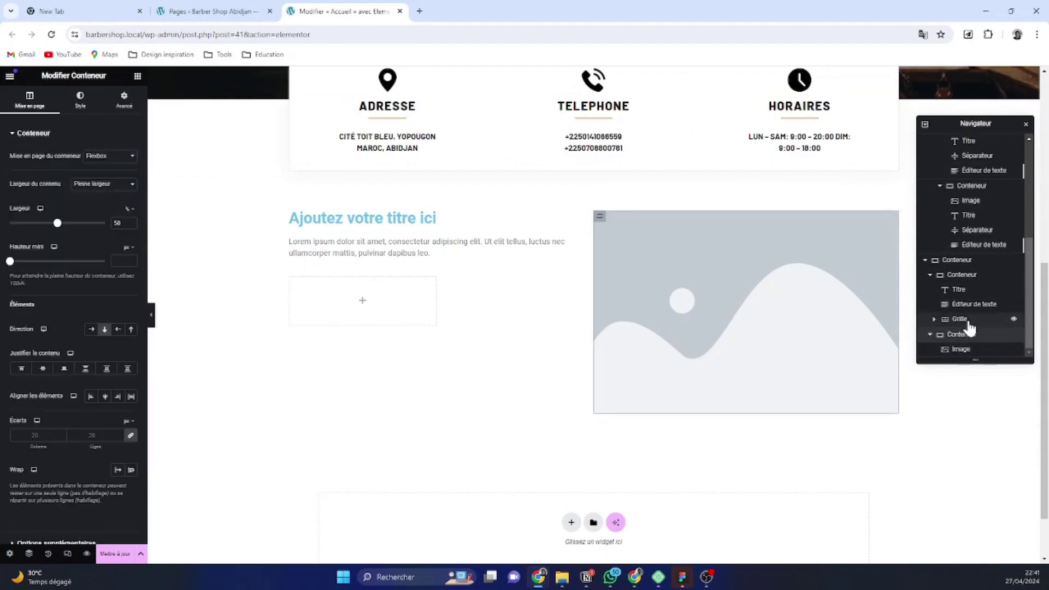
left_click(936, 262)
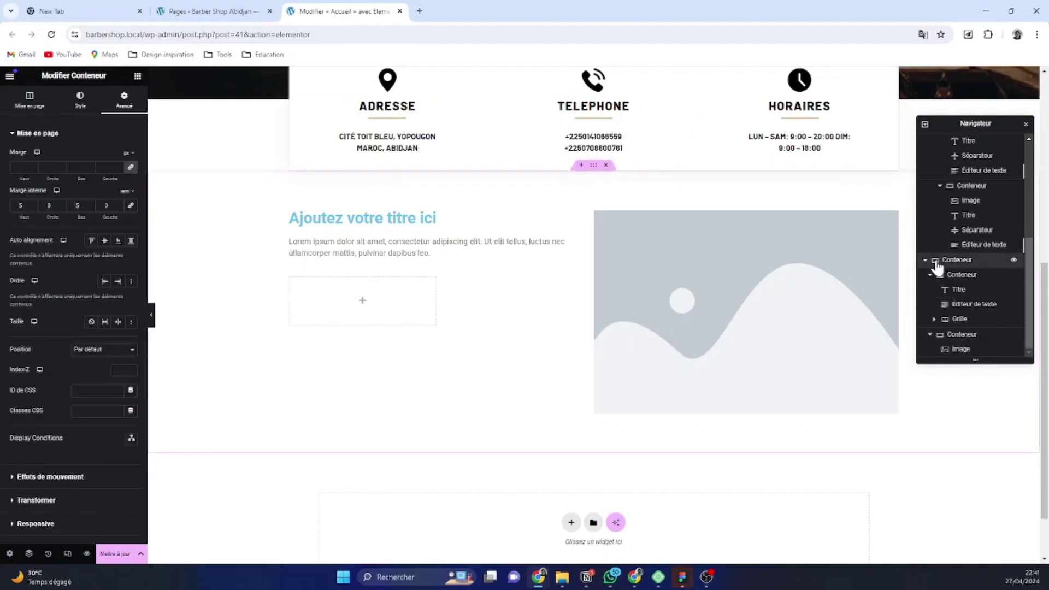
left_click(30, 100)
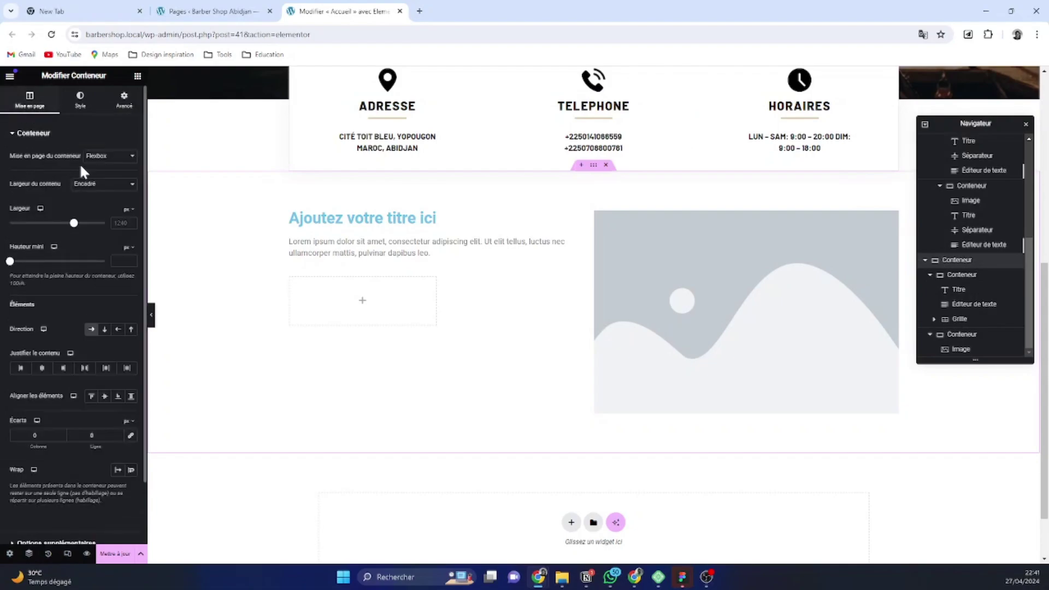
left_click(105, 397)
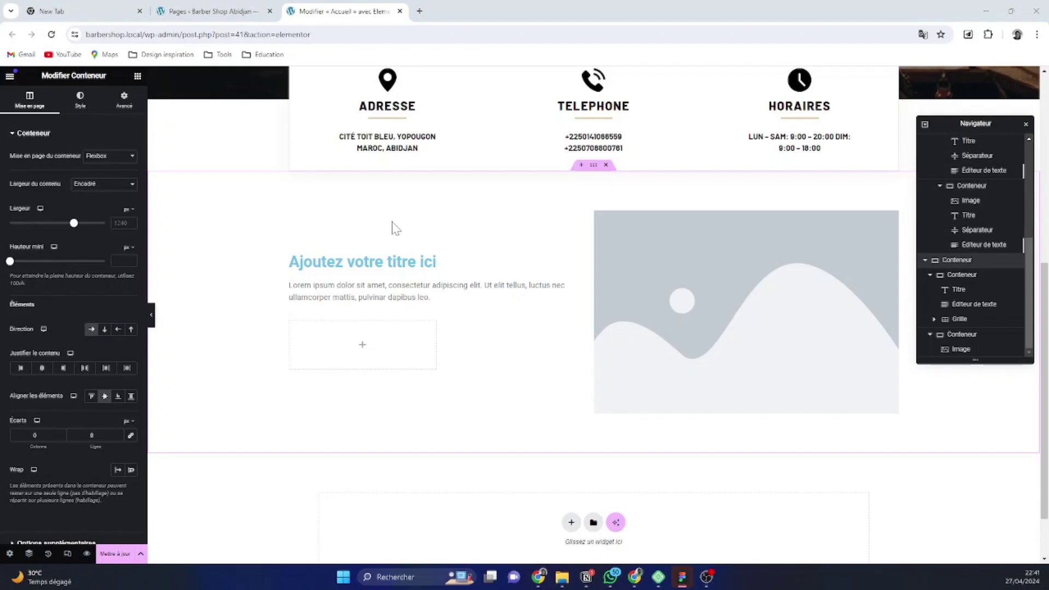
Change the left column's heading text to "Votre coiffeur personnel à domicile"
left_click(393, 265)
triple_click(43, 169)
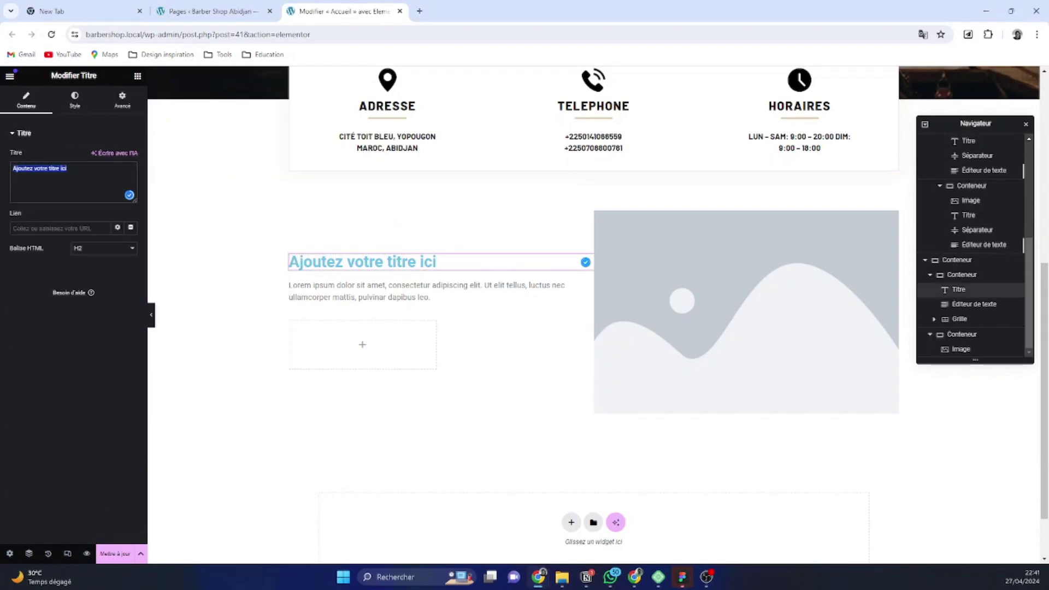
type("Votre coiffeur personnel à domicile")
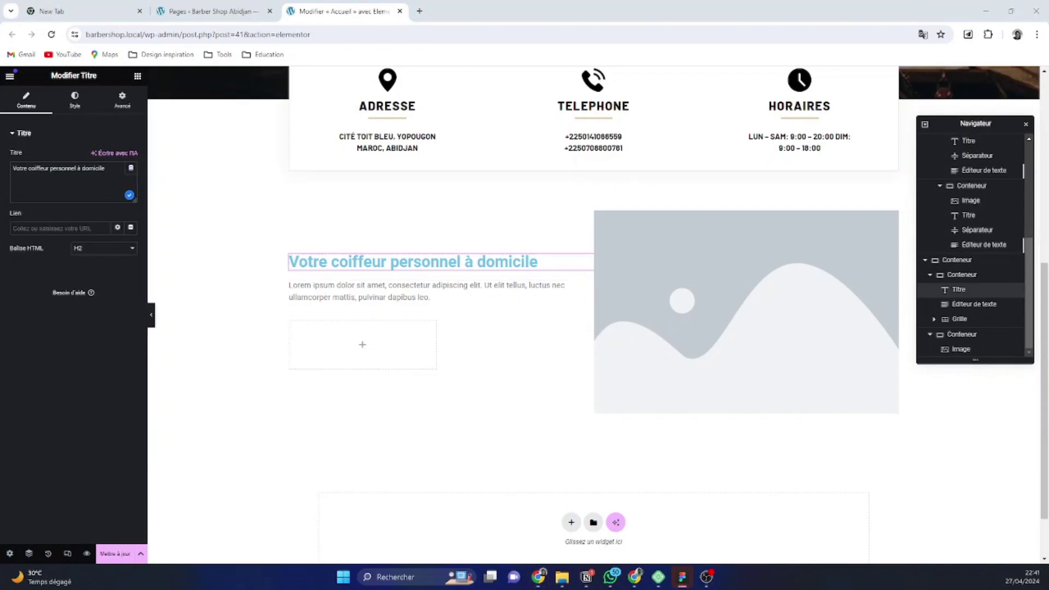
Replace the left column's placeholder paragraph with the sample text running from "Nulla egestas sapien integer mi fermentum" to "in senectus sit eget justo"
left_click(404, 297)
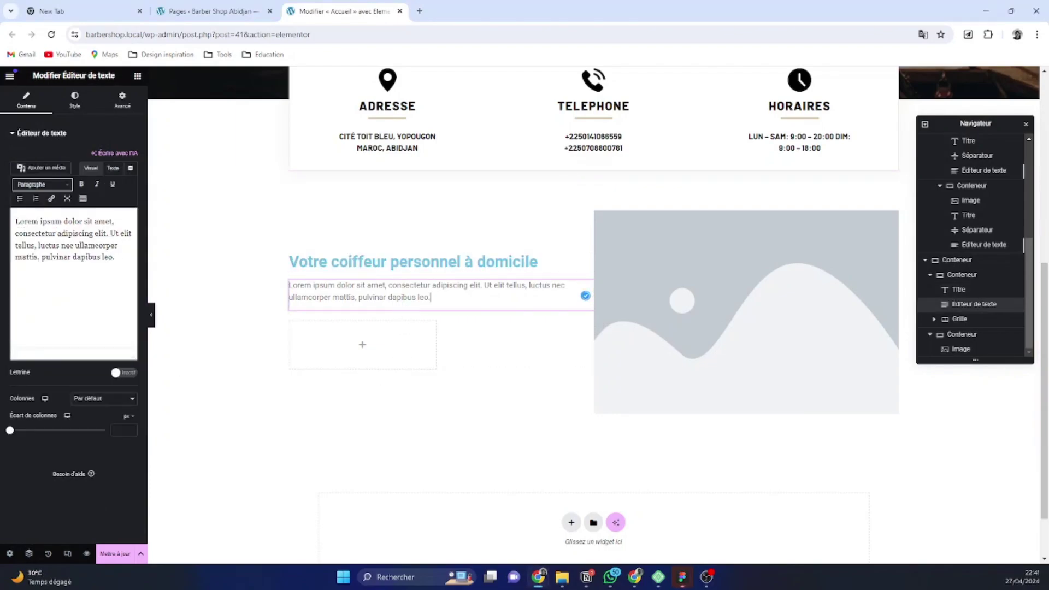
triple_click(66, 246)
type("Nulla egestas sapien integer mi fermentum tellus tristique consequat pulvinar sagittis adipiscing egestas purus et mi tempus semper id vel orci eu magna in senectus sit eget justo")
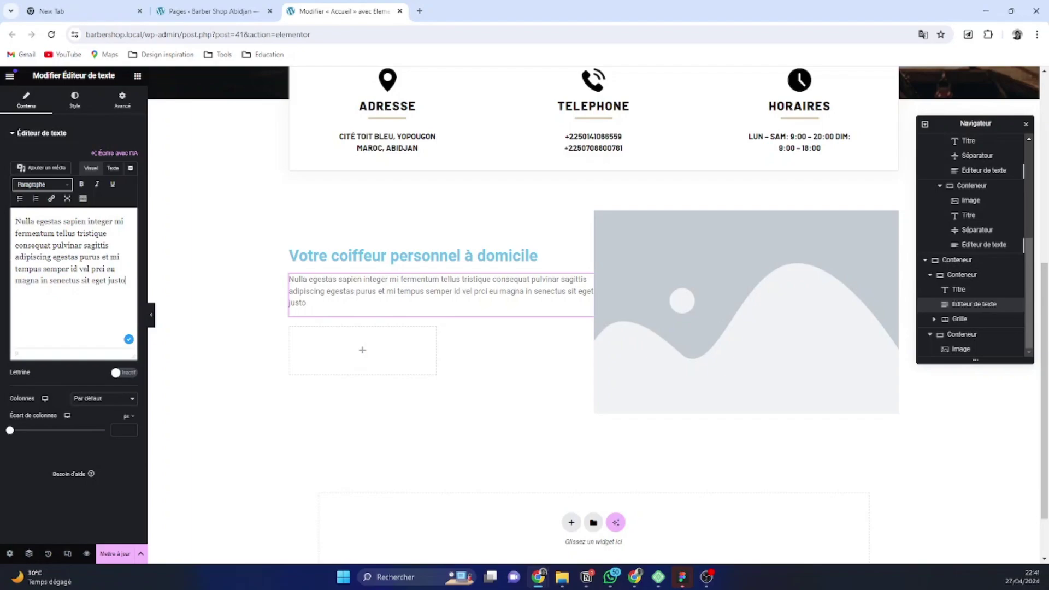
Search the widgets for "cou" and place a Compteur widget in the first cell of the left column's grid
left_click(138, 76)
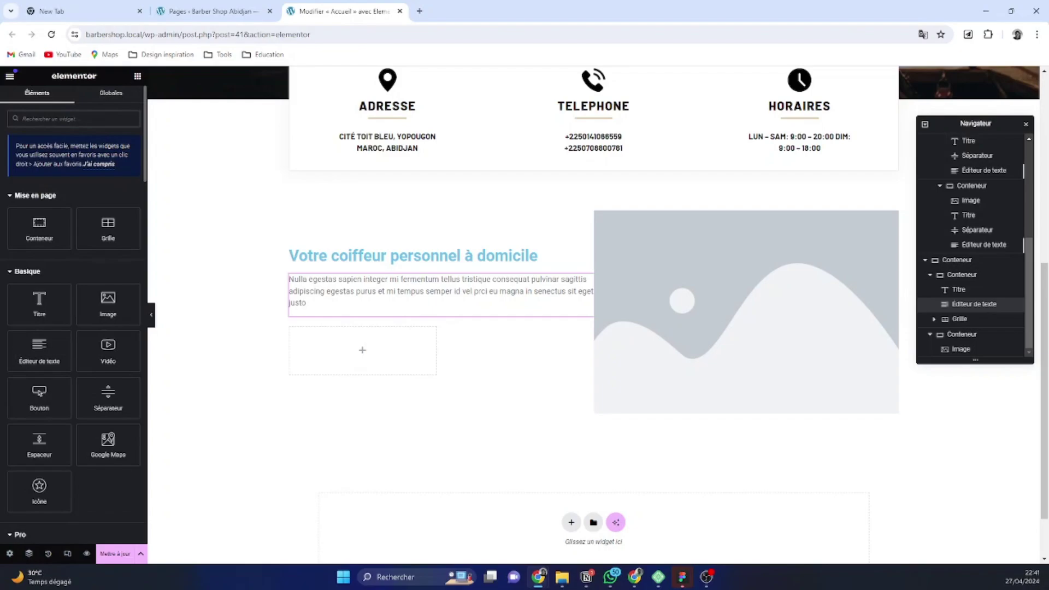
type("cou")
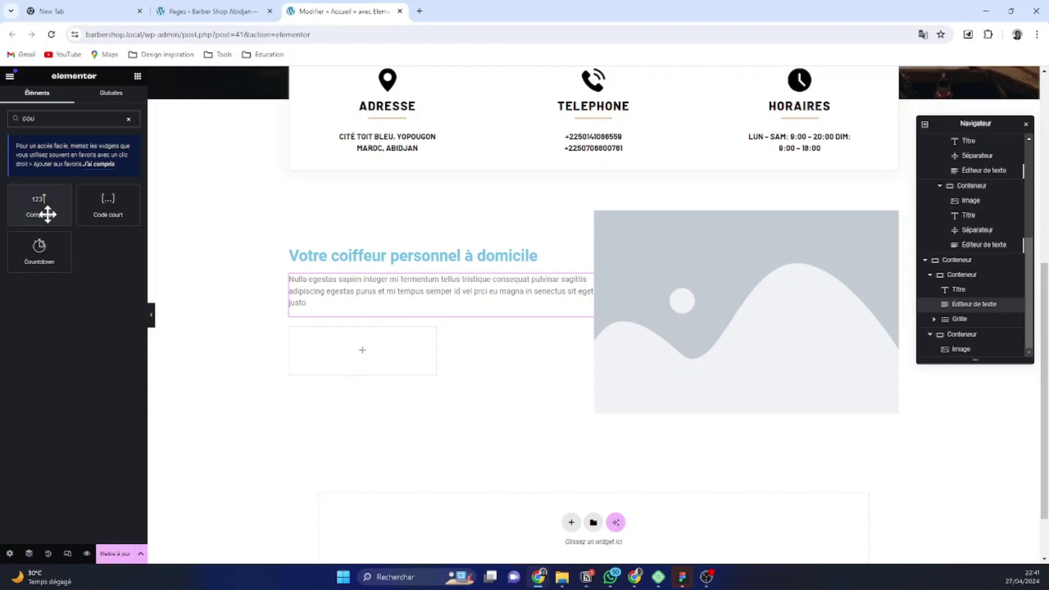
left_click_drag(49, 208, 362, 345)
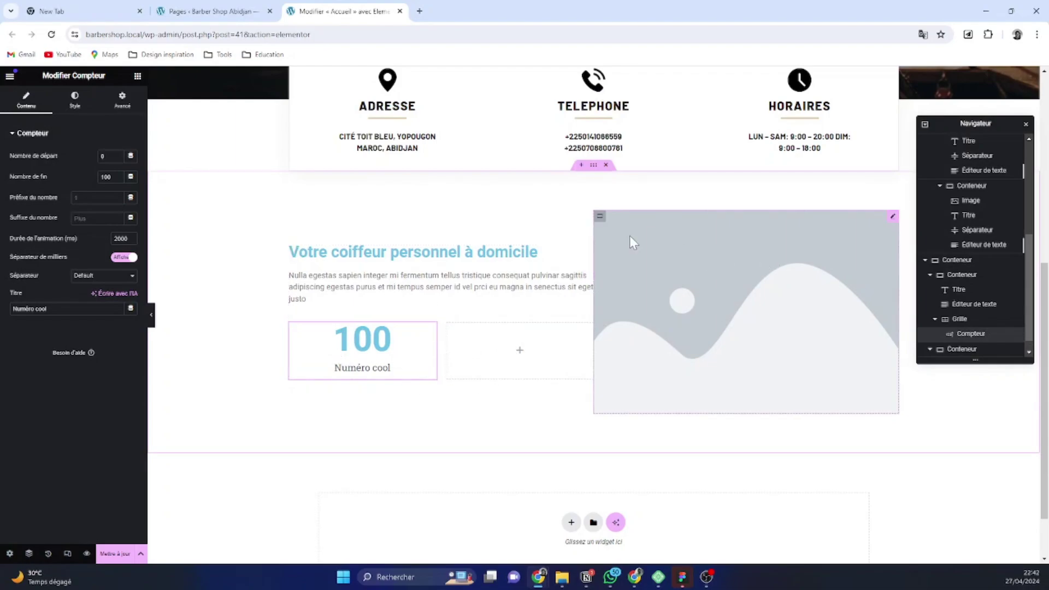
Set the outer two-column container's gaps to linked values of 6 rem for both columns and rows
left_click(957, 261)
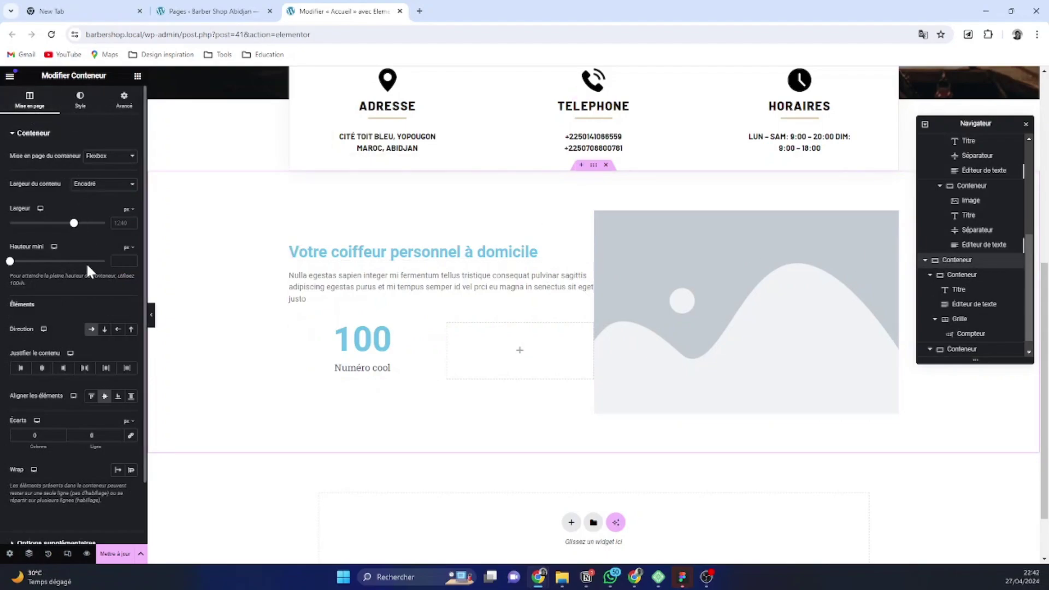
left_click(129, 422)
left_click(125, 466)
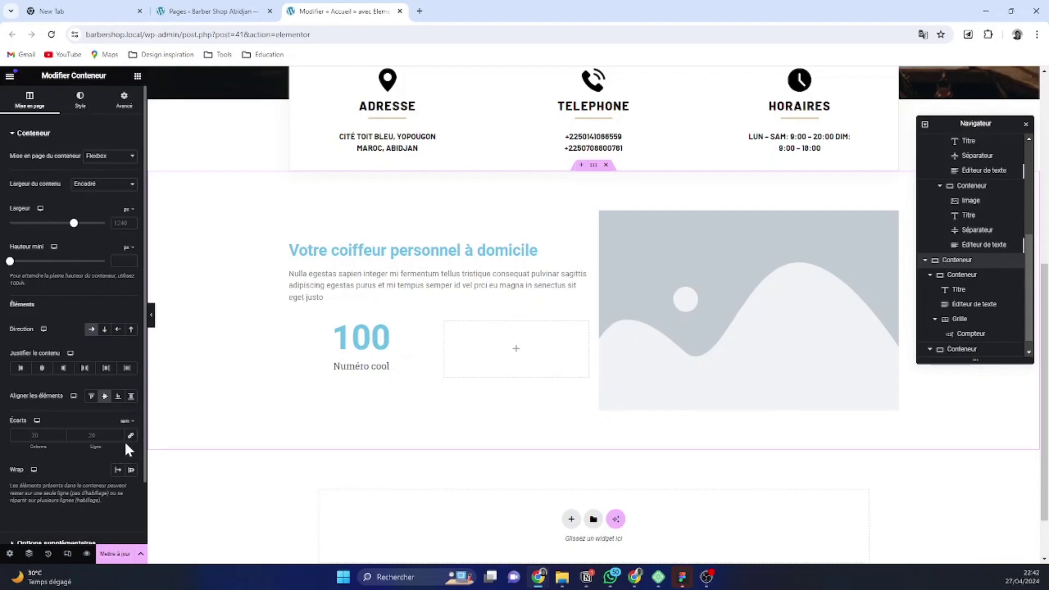
left_click(118, 432)
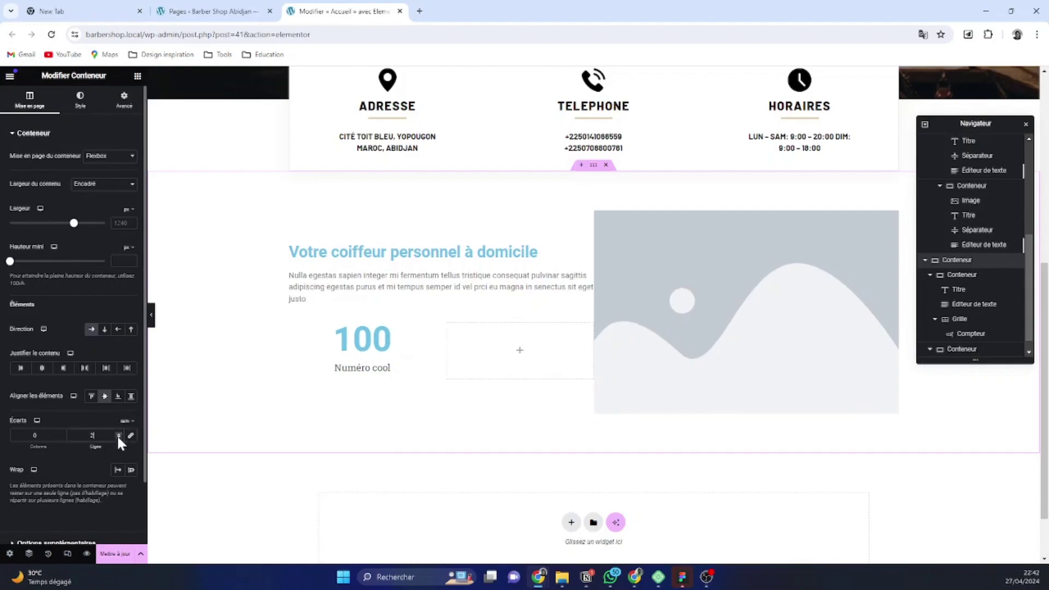
left_click(130, 436)
left_click(117, 432)
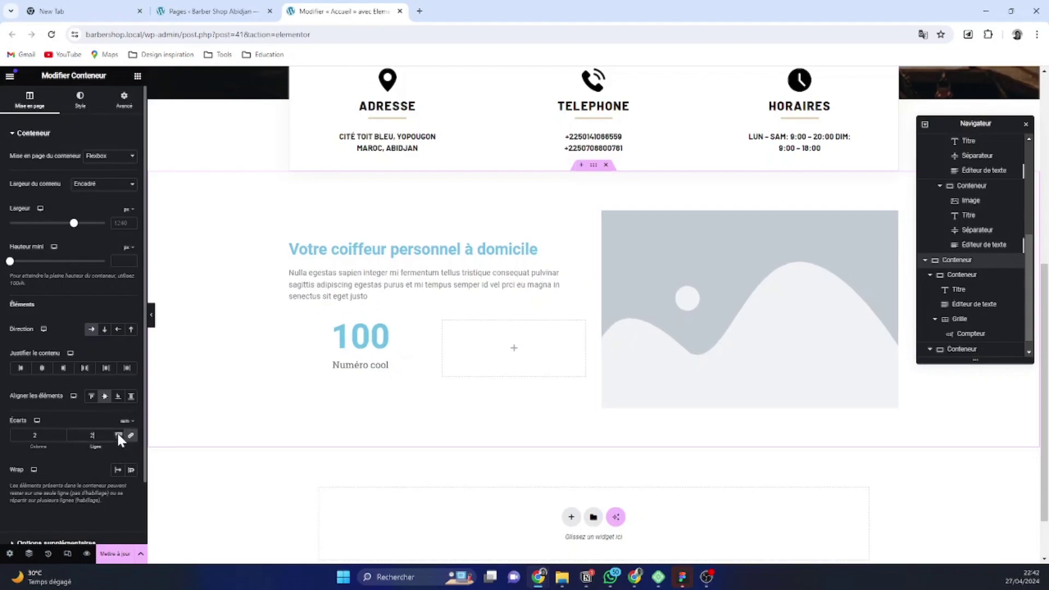
left_click(117, 431)
left_click(117, 432)
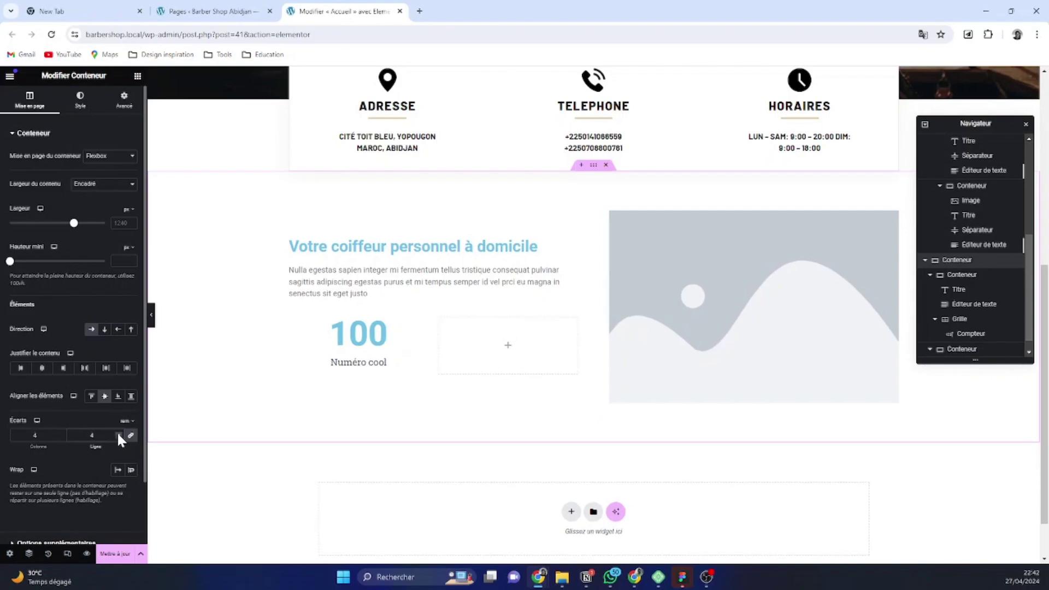
left_click(117, 431)
left_click(117, 431)
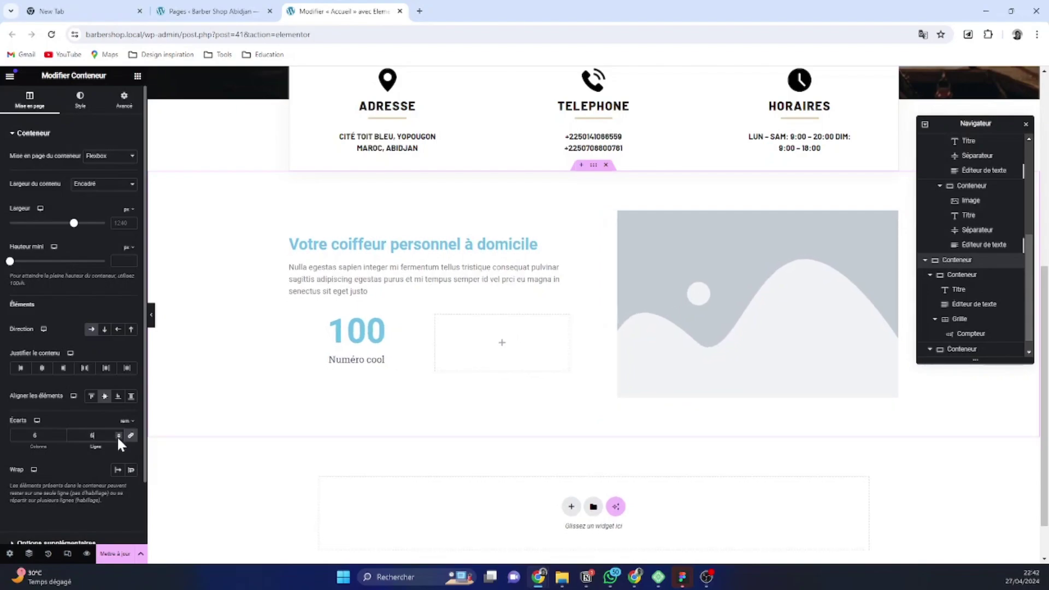
left_click(117, 436)
left_click(117, 432)
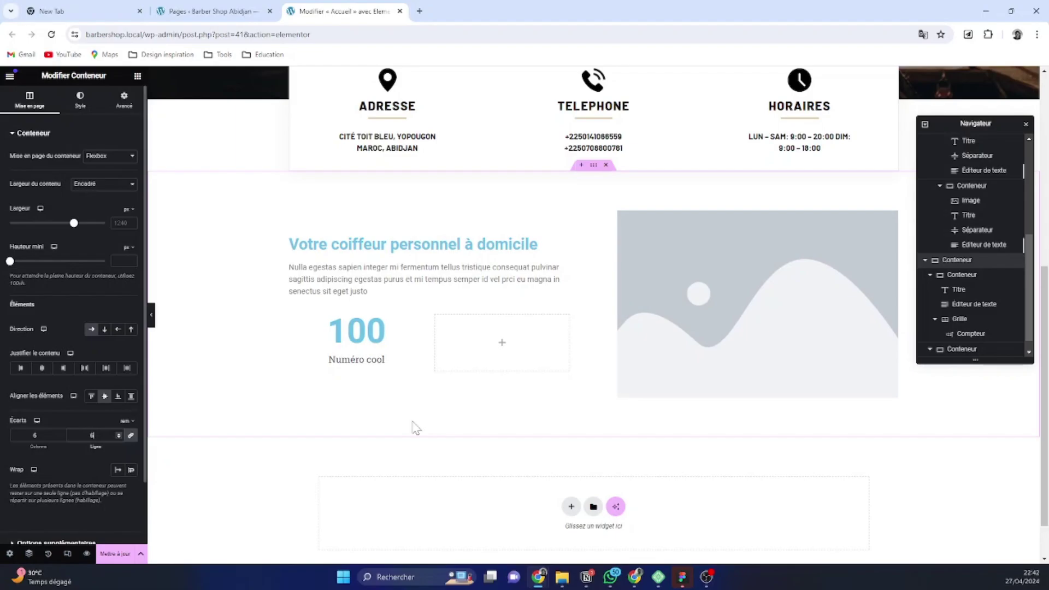
scroll(676, 200, "up", 2)
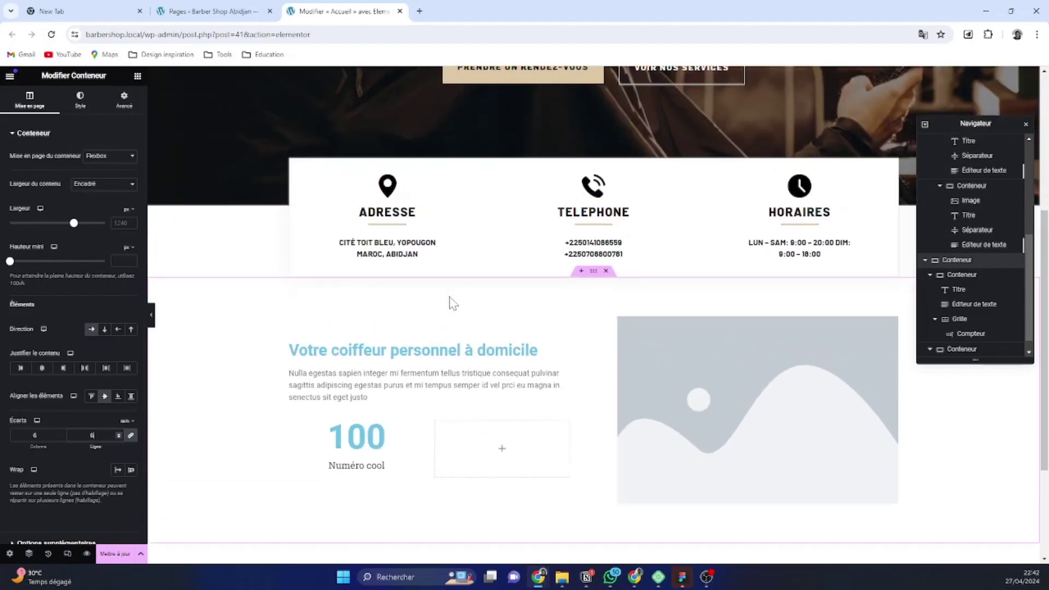
Replace the placeholder image in the section's right column with the Barber.webp picture from the media library
scroll(601, 263, "down", 3)
left_click(745, 225)
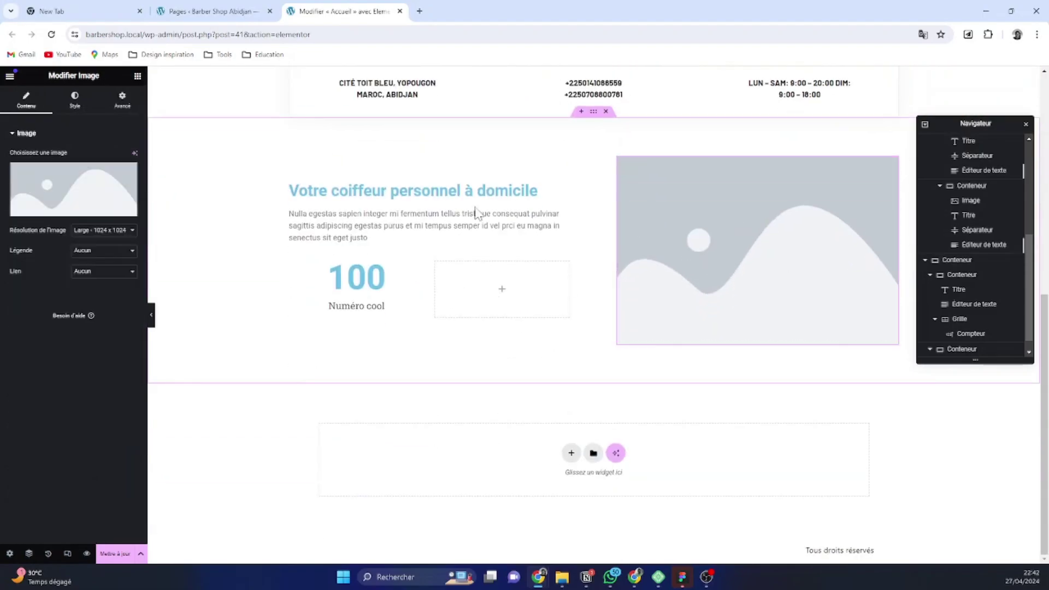
left_click(89, 191)
left_click(518, 253)
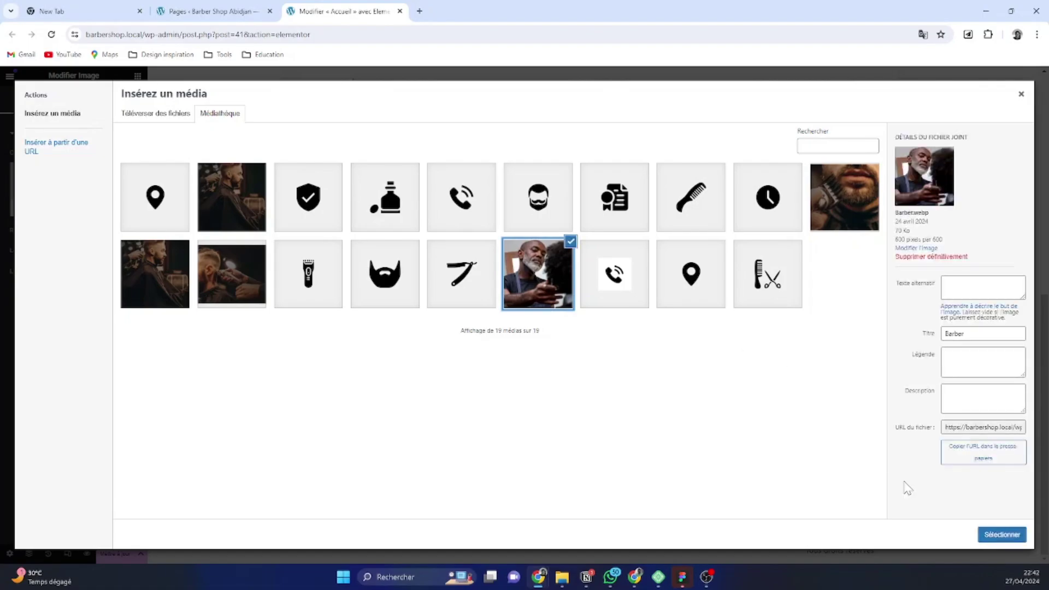
left_click(992, 534)
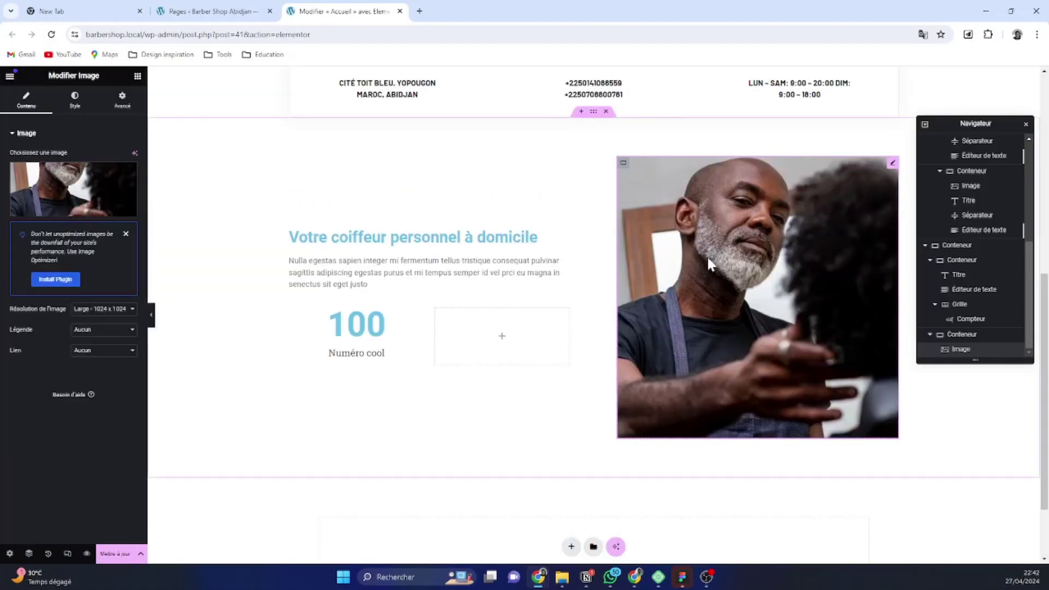
Apply the HERO HEADER global font to the heading "Votre coiffeur personnel à domicile"
left_click(543, 239)
left_click(77, 104)
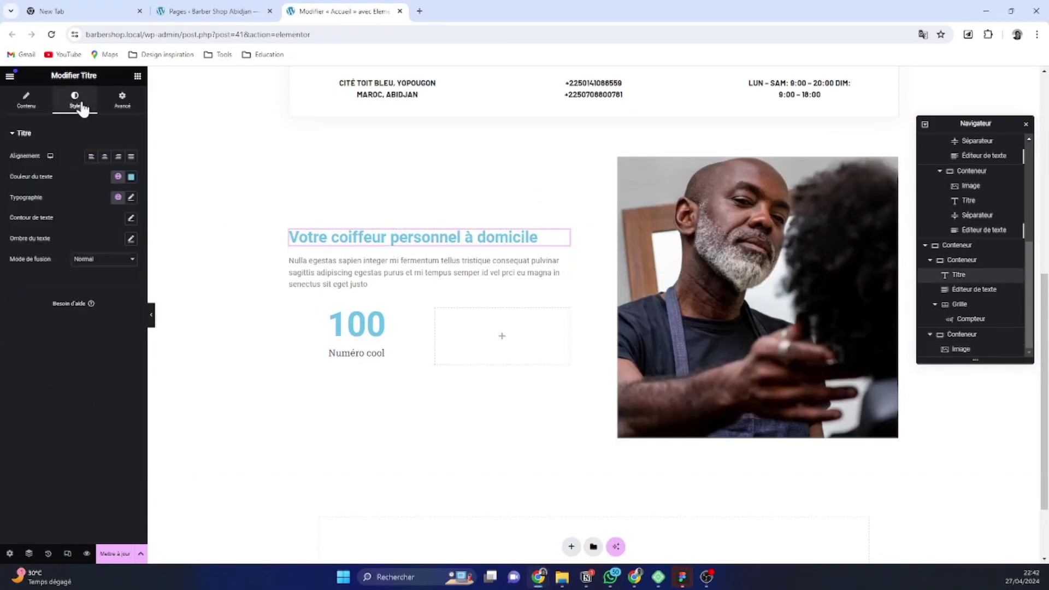
left_click(118, 197)
scroll(110, 273, "down", 2)
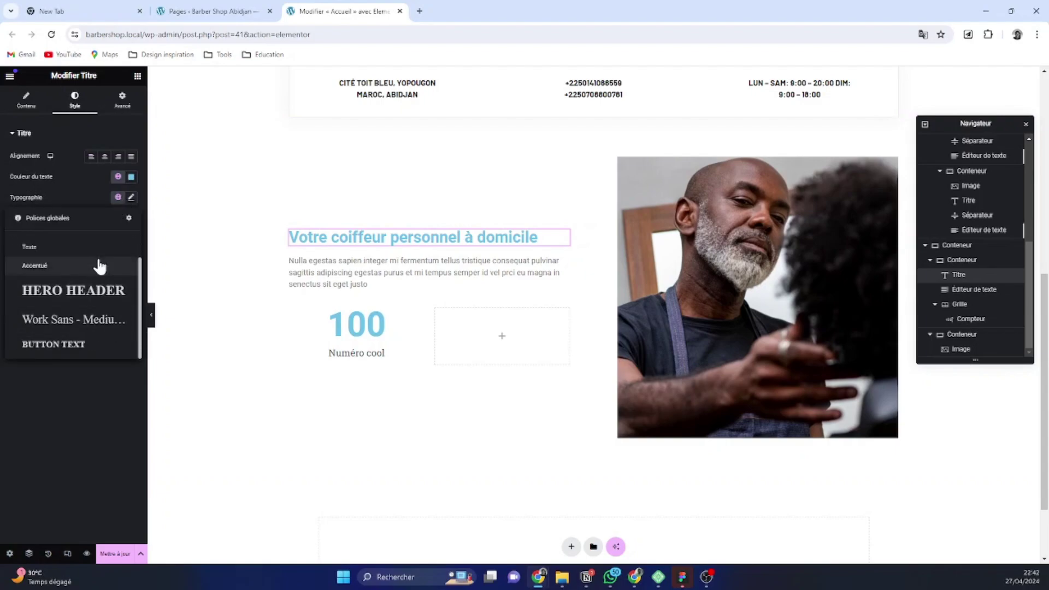
left_click(90, 292)
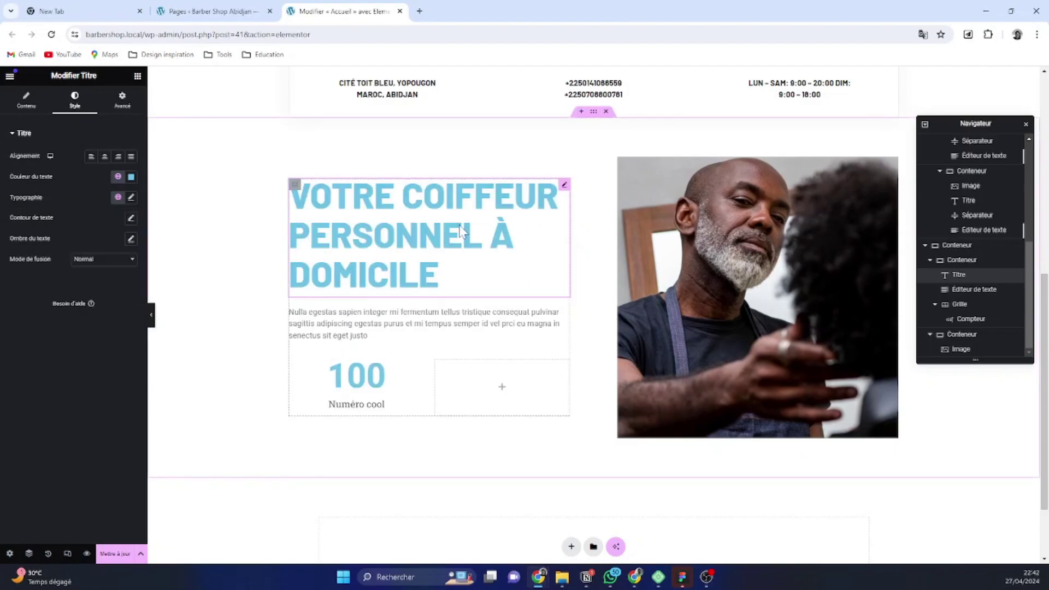
Customize the left column heading's typography with a 48 px font size and a 58 px line height
scroll(503, 246, "up", 8)
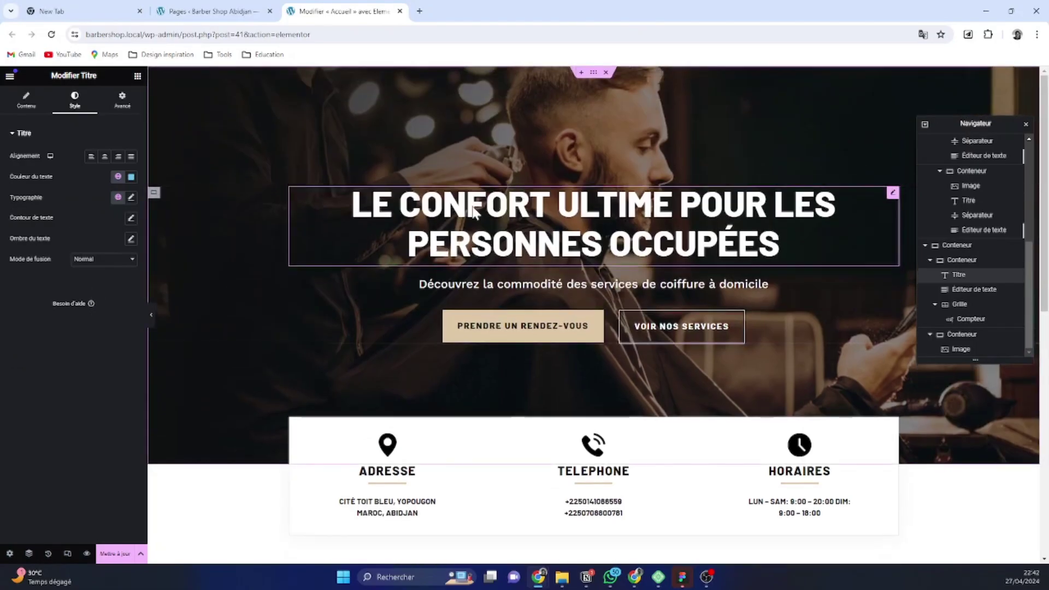
scroll(549, 237, "down", 7)
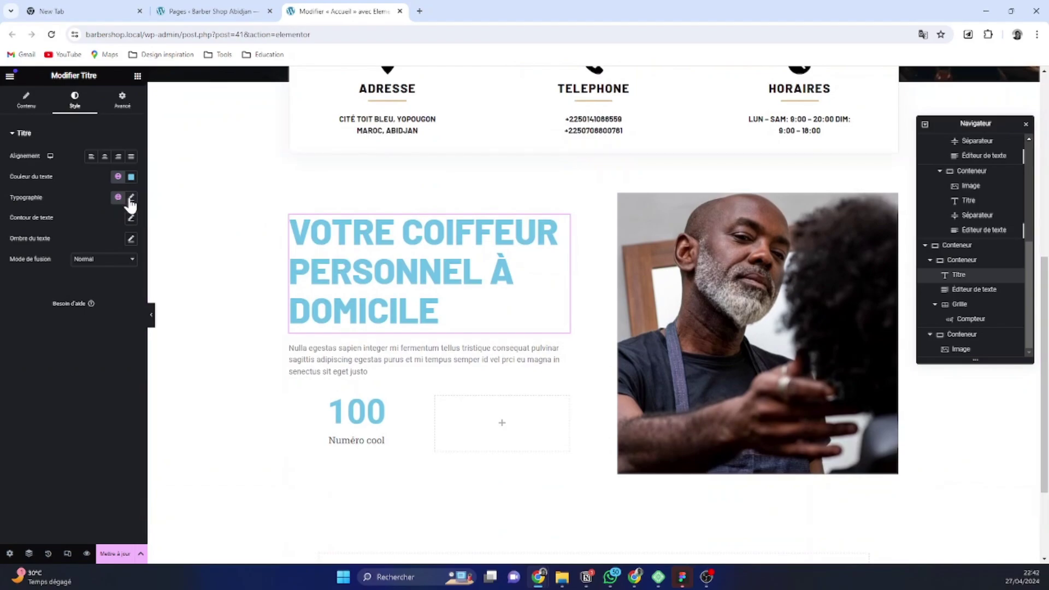
left_click(131, 198)
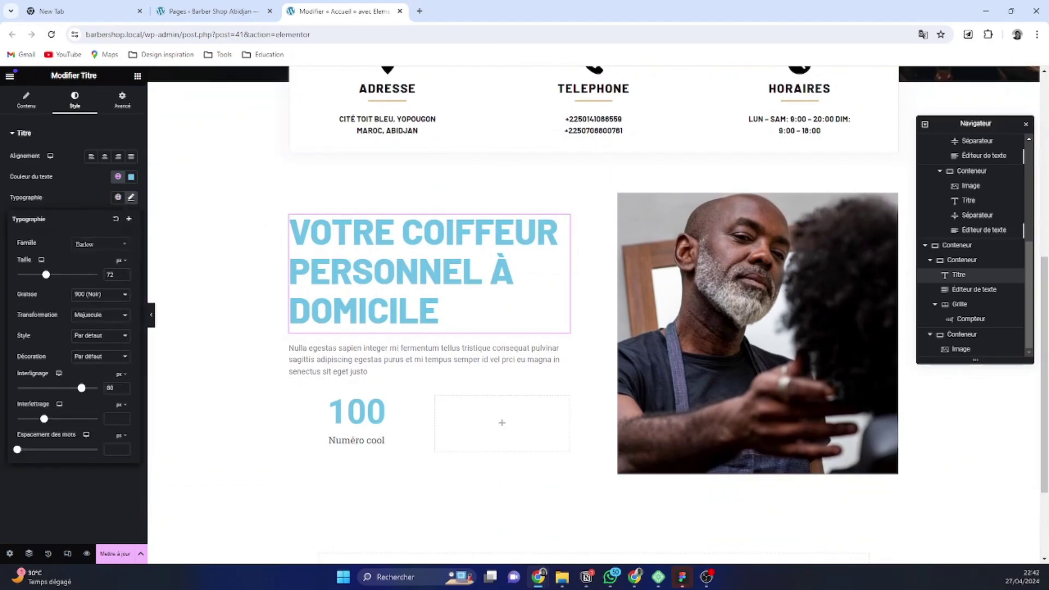
left_click_drag(116, 274, 95, 277)
type("48")
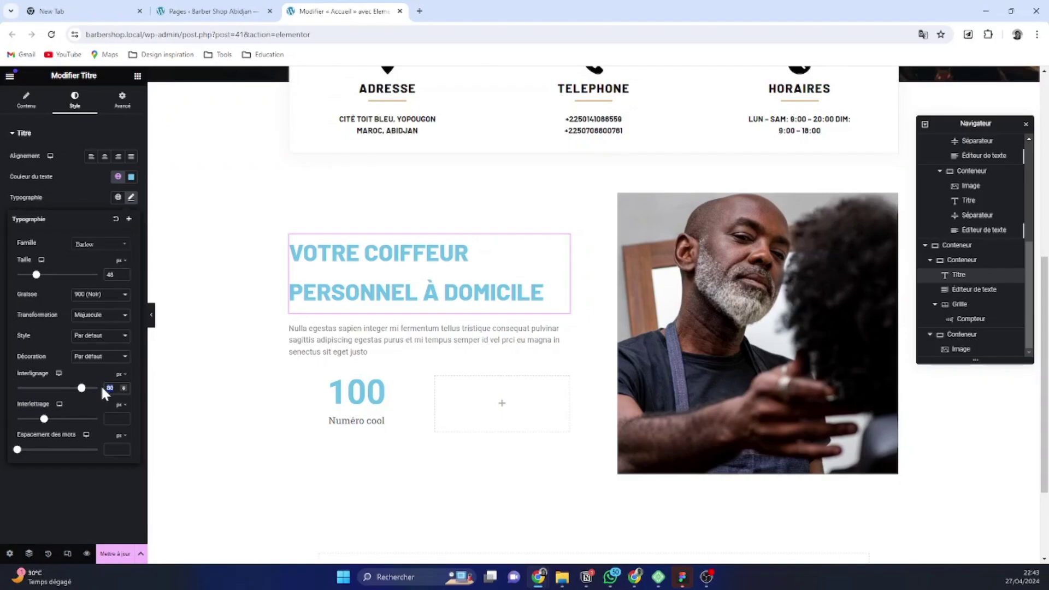
type("60")
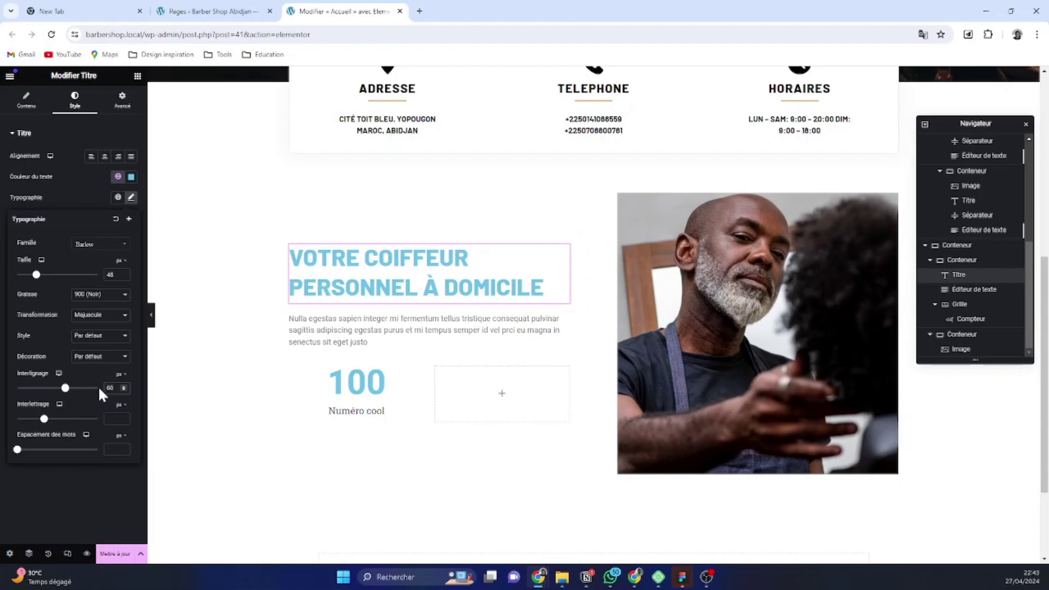
key("BackSpace")
key("BackSpace")
type("58")
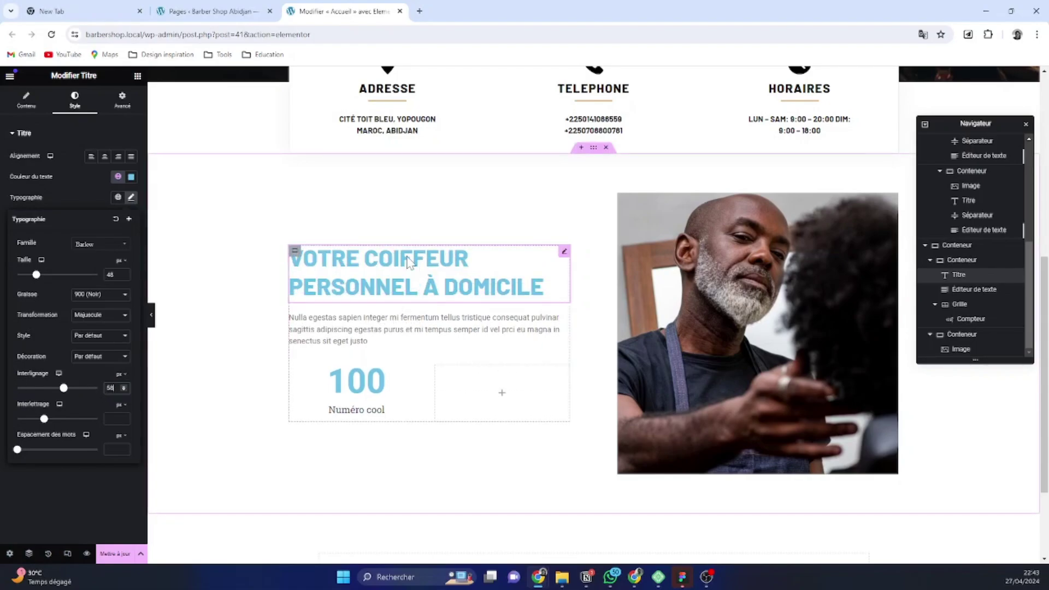
Set the left column heading's text color to the black global color
left_click(98, 190)
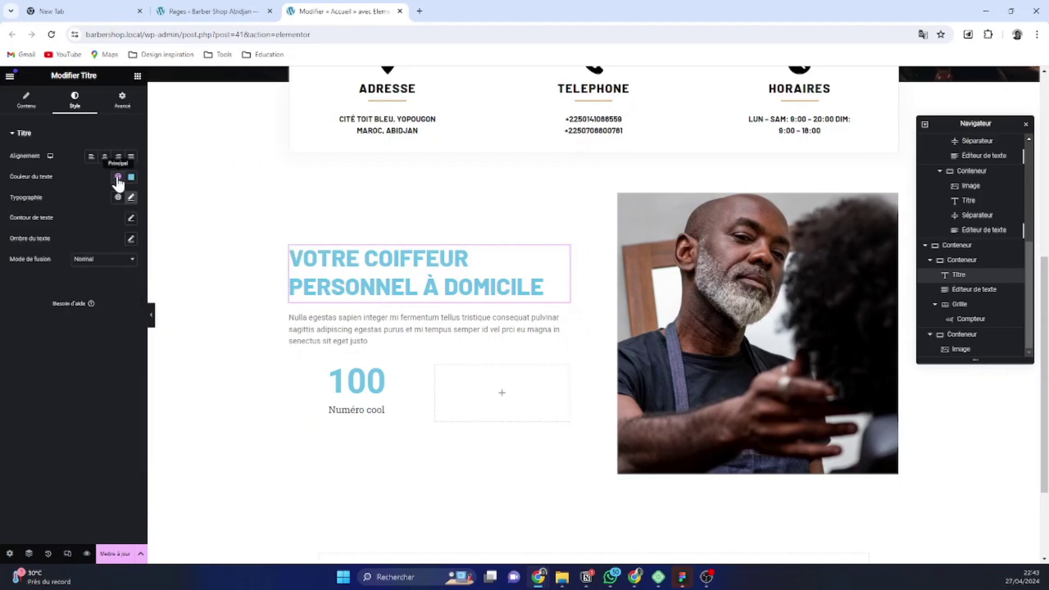
left_click(118, 177)
left_click(82, 322)
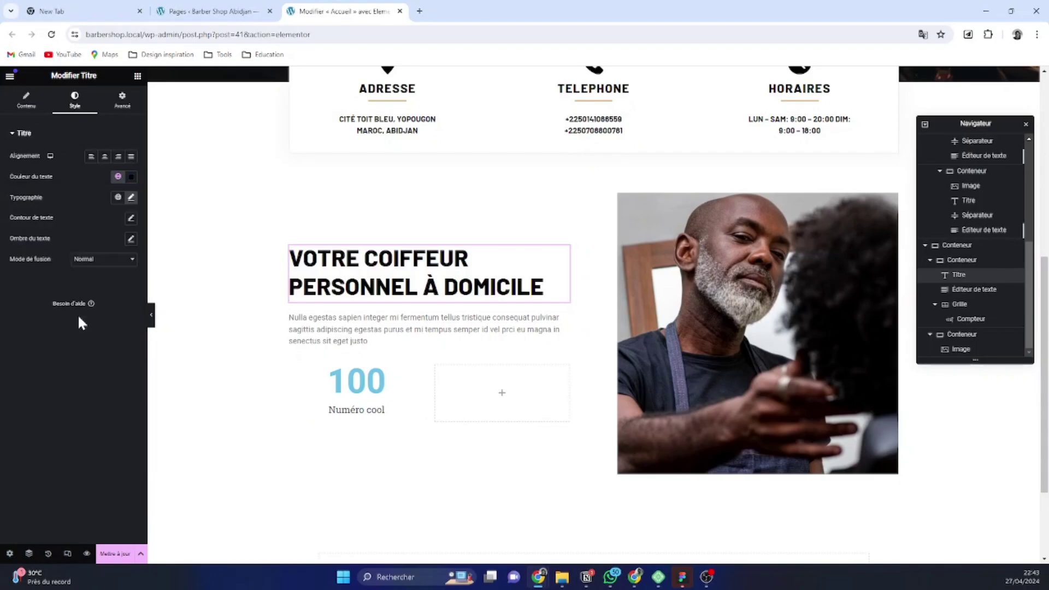
Give the left column heading a custom width of 74%
left_click(122, 101)
left_click(117, 235)
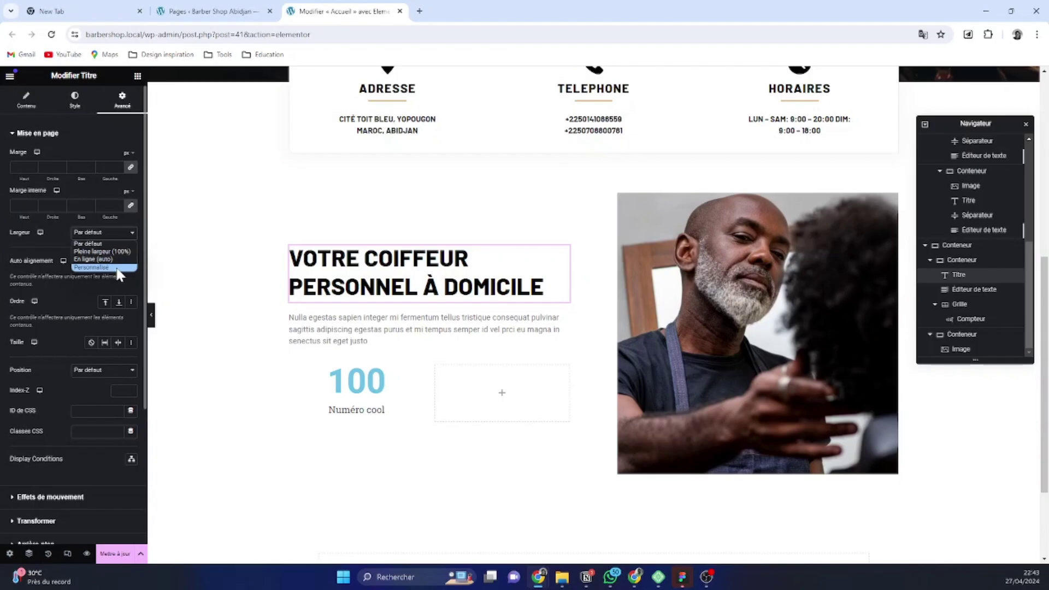
left_click(117, 268)
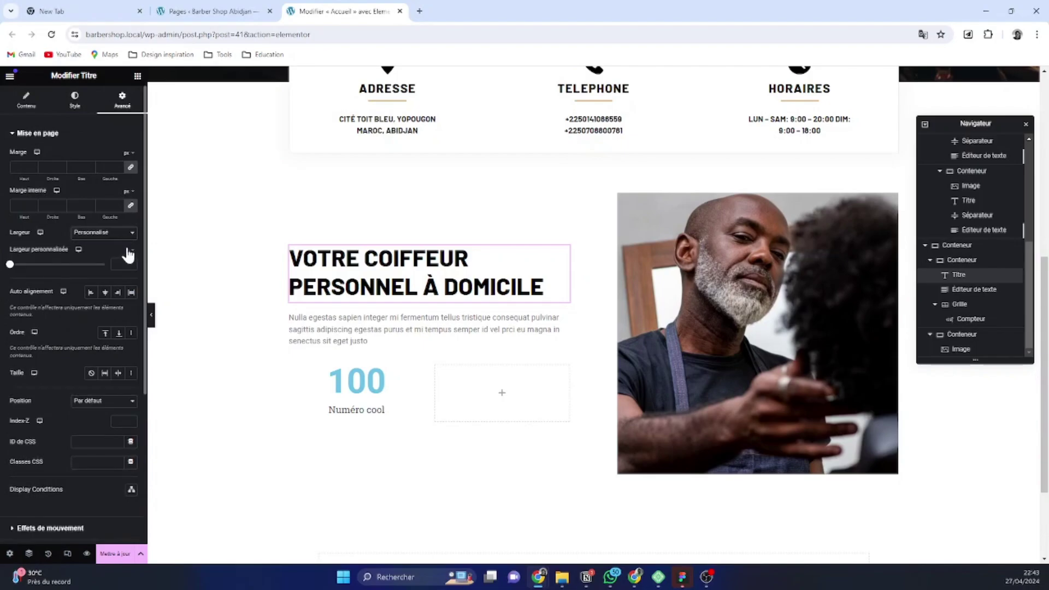
left_click_drag(11, 272, 81, 269)
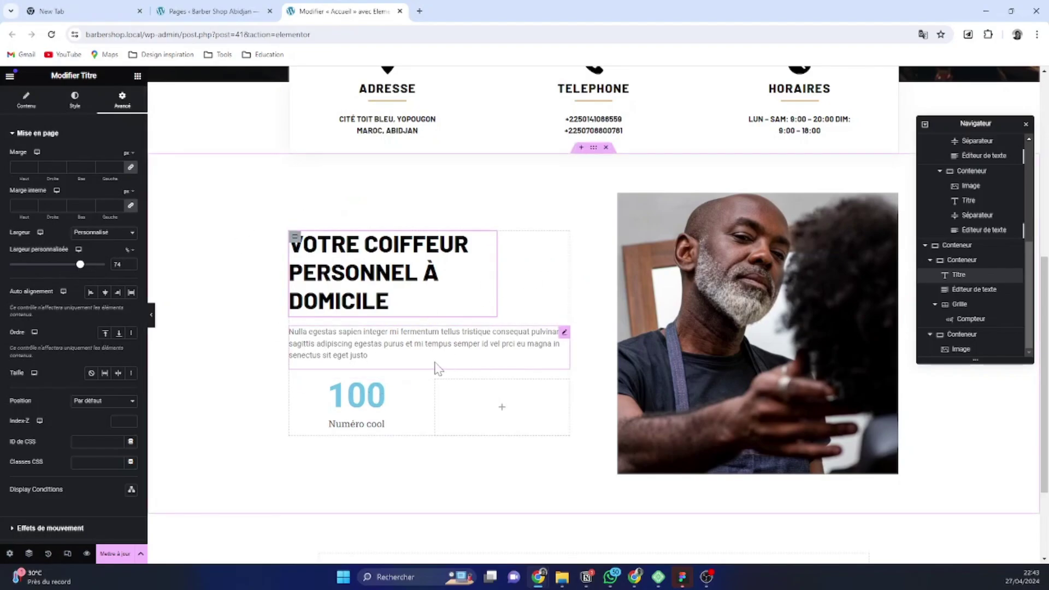
left_click(418, 385)
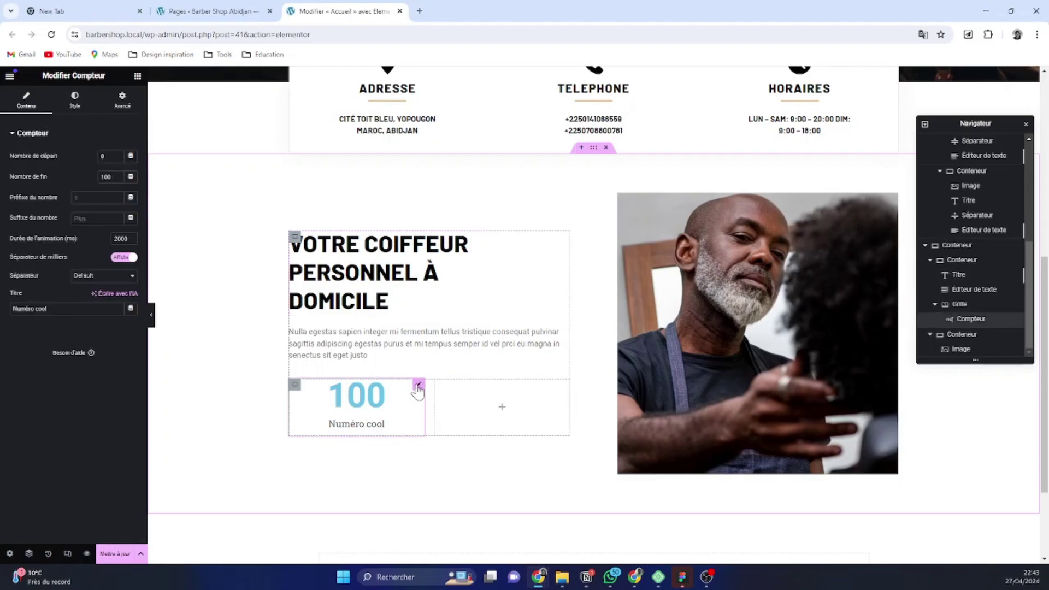
left_click(81, 104)
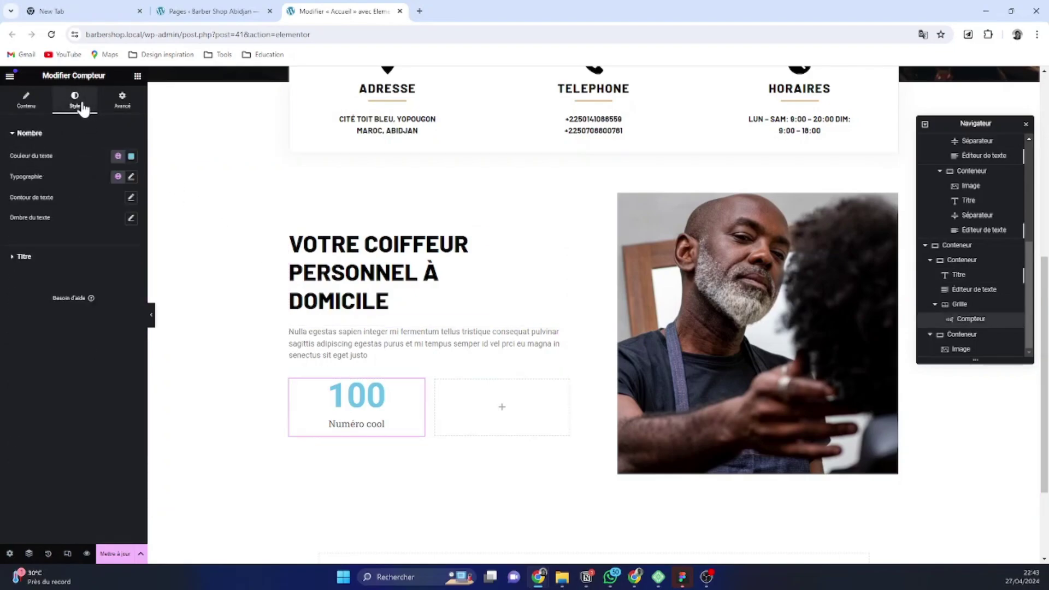
left_click(28, 259)
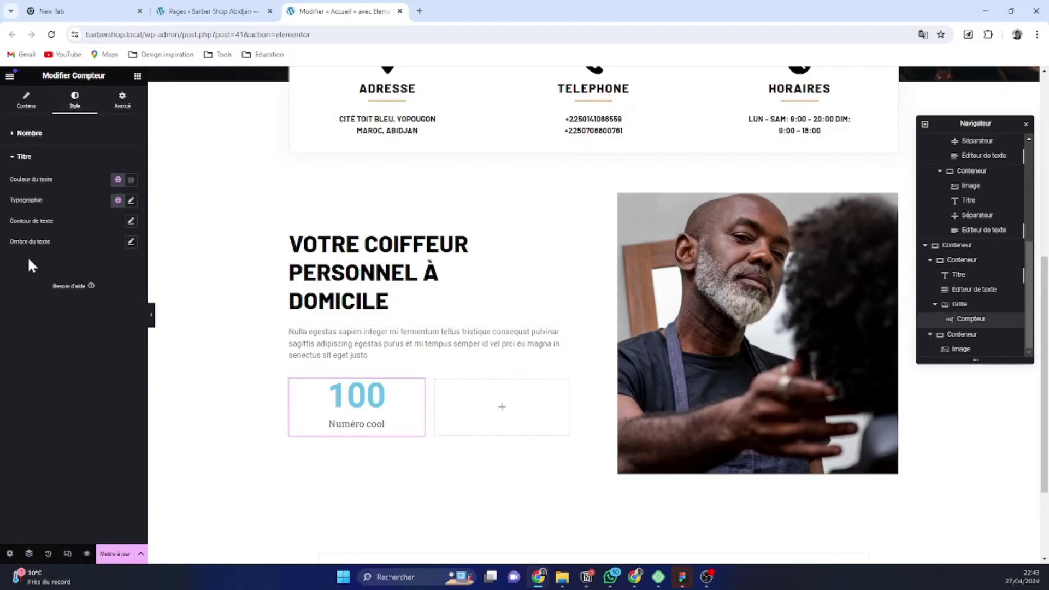
left_click(61, 134)
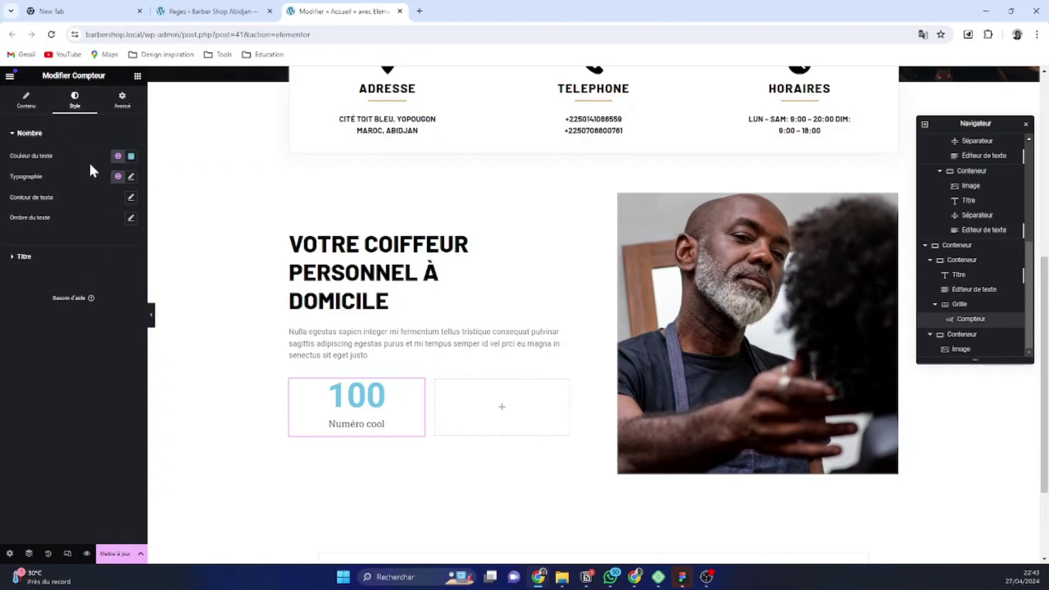
left_click(32, 104)
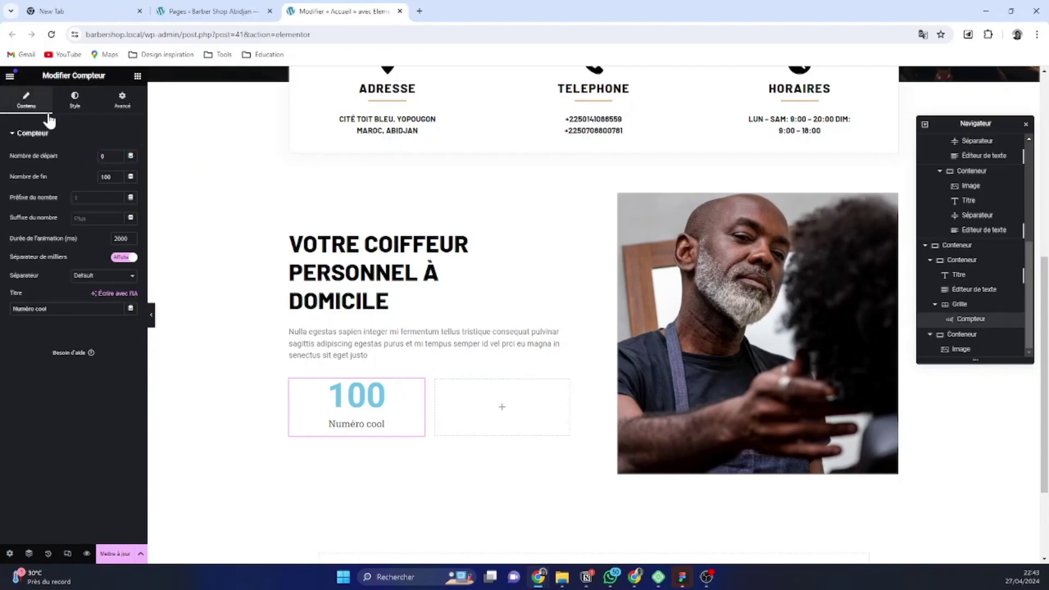
left_click(134, 105)
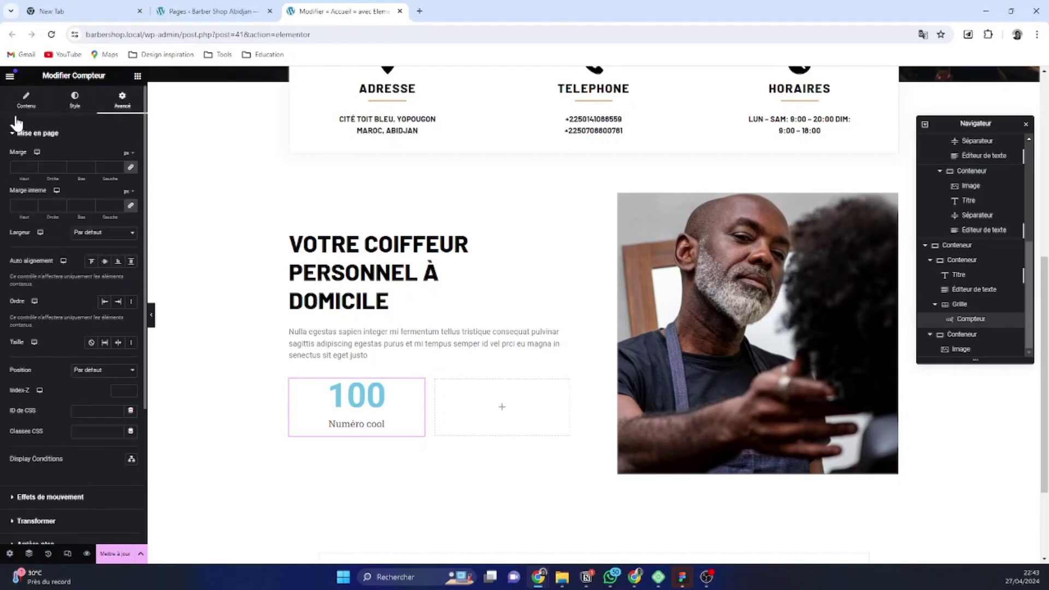
left_click(26, 101)
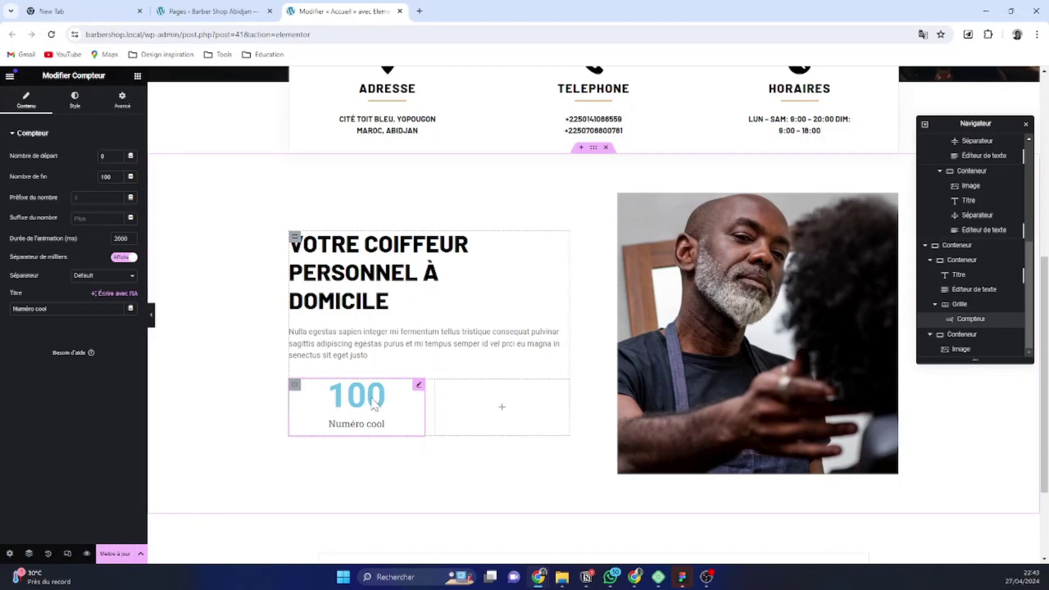
Justify the items of the grid holding the counter to the start of their cells
left_click(296, 386)
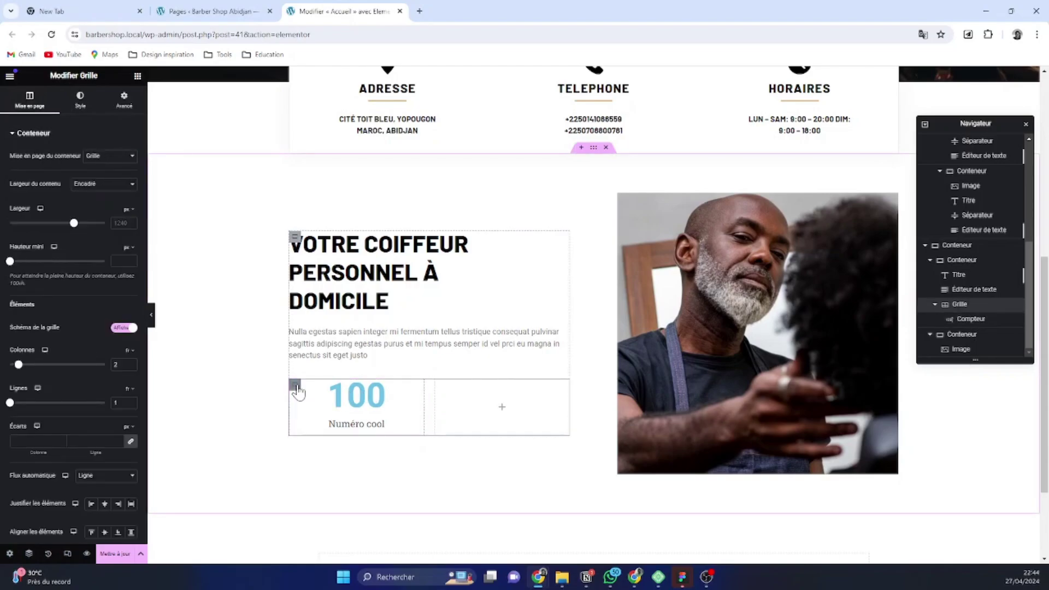
scroll(61, 387, "down", 2)
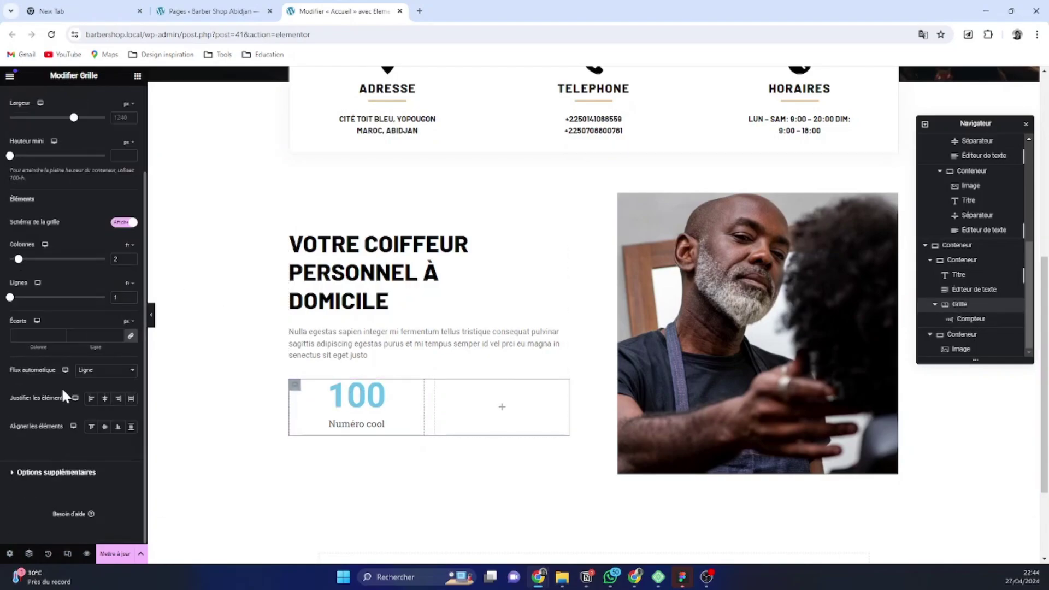
left_click(91, 398)
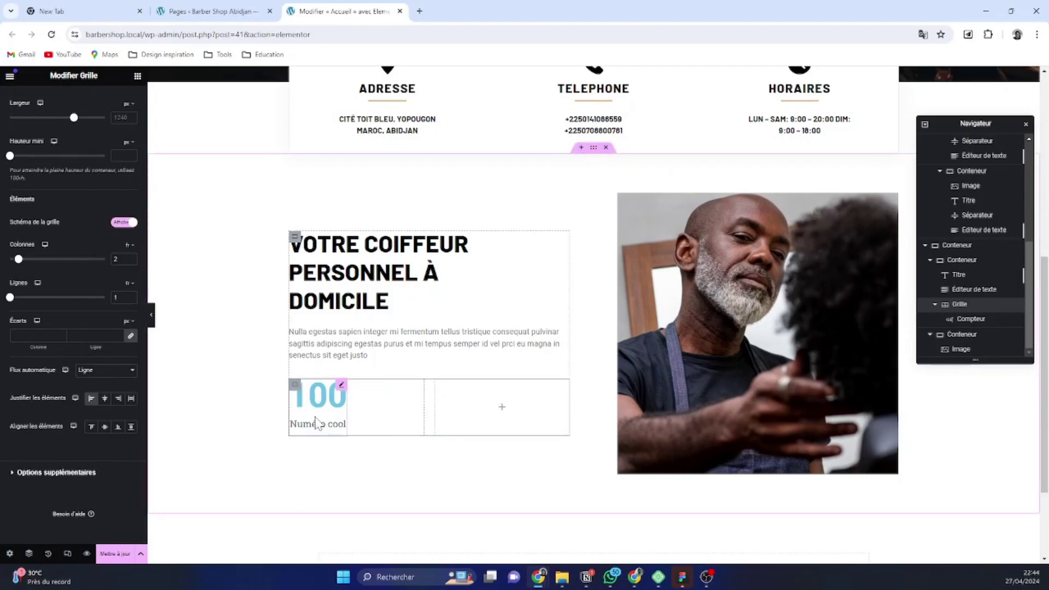
Set the counter's end number to 99 and its number suffix to "%"
left_click(341, 385)
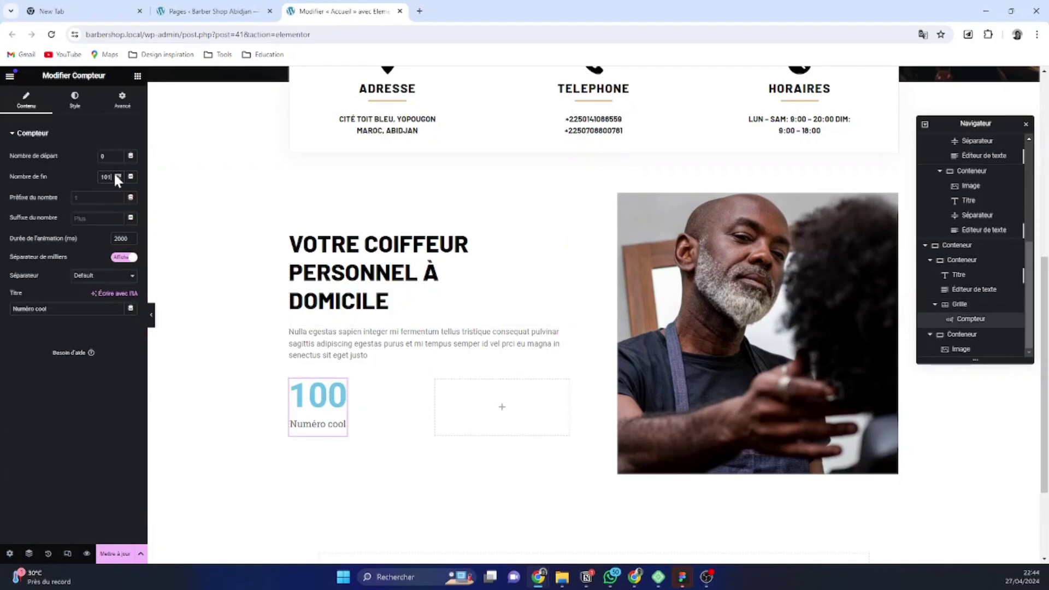
left_click_drag(113, 177, 94, 176)
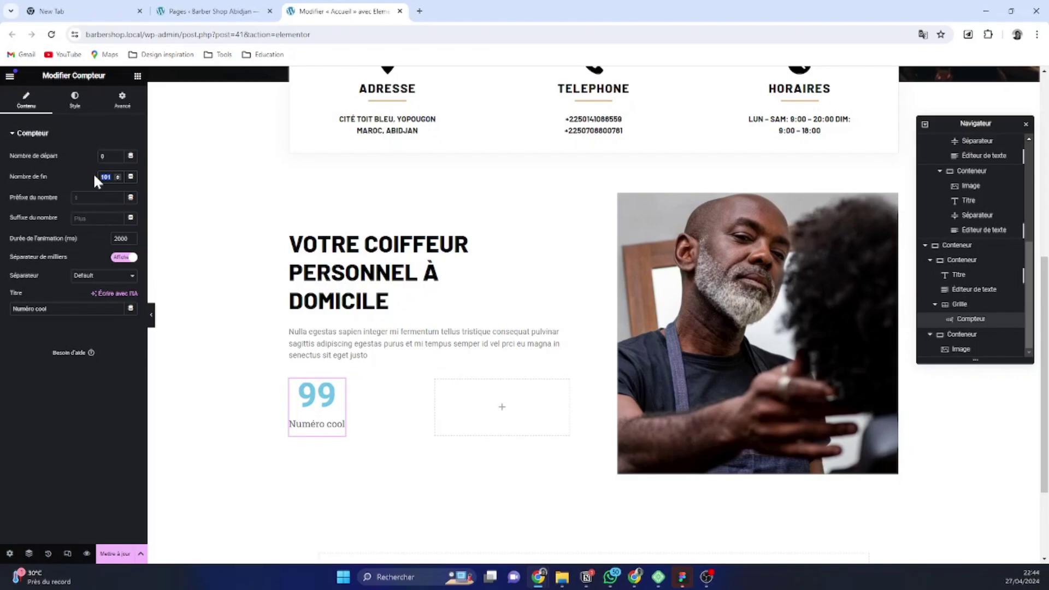
type("99")
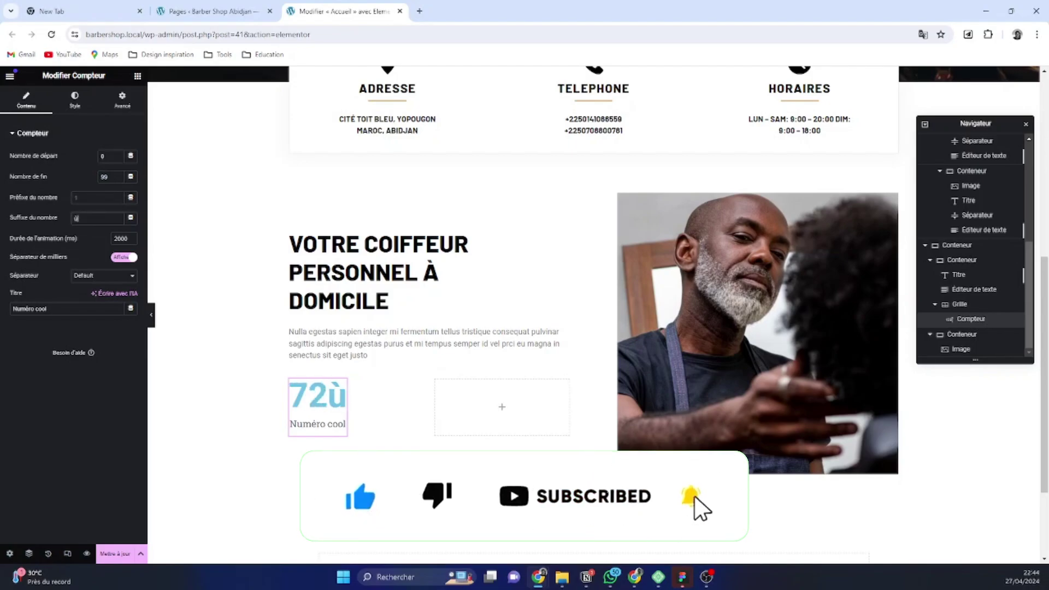
key("BackSpace")
type("%")
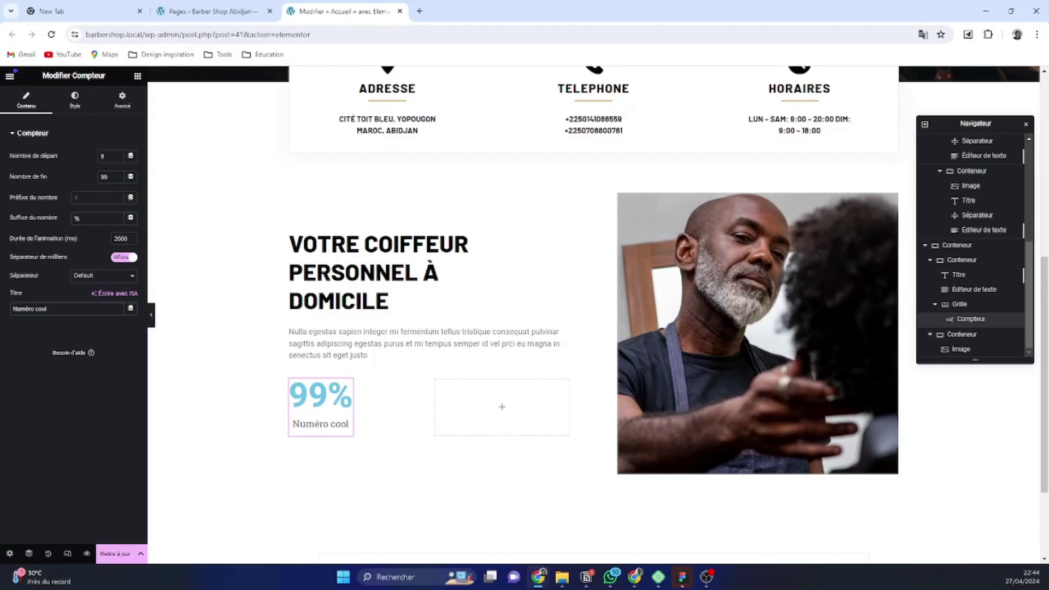
Change the counter's title to "SATISFACTION CLIENT"
key("ctrl+a")
type("s")
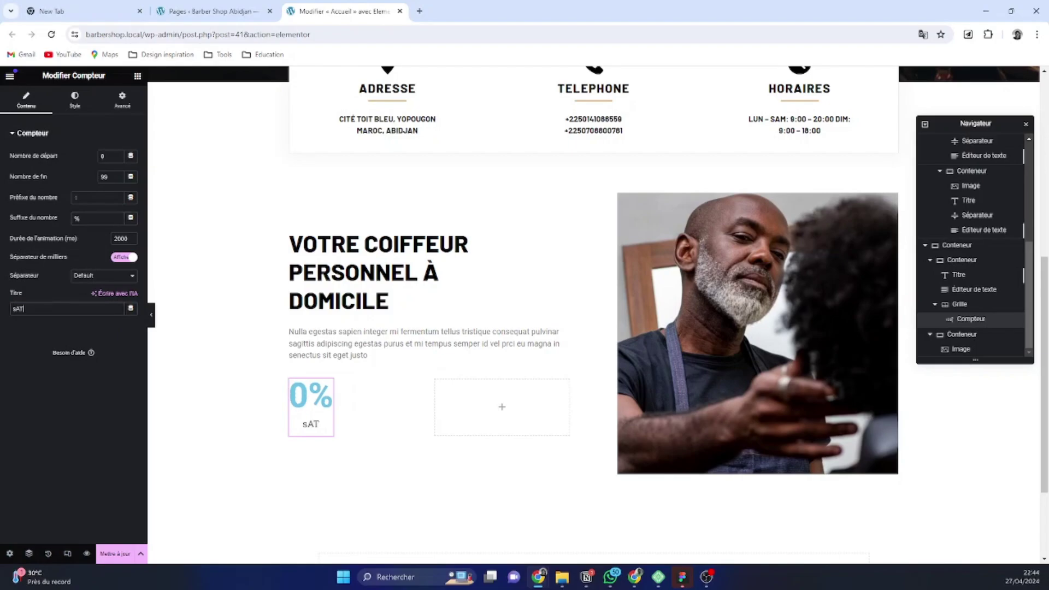
key("BackSpace")
key("BackSpace")
type("ATISFAT")
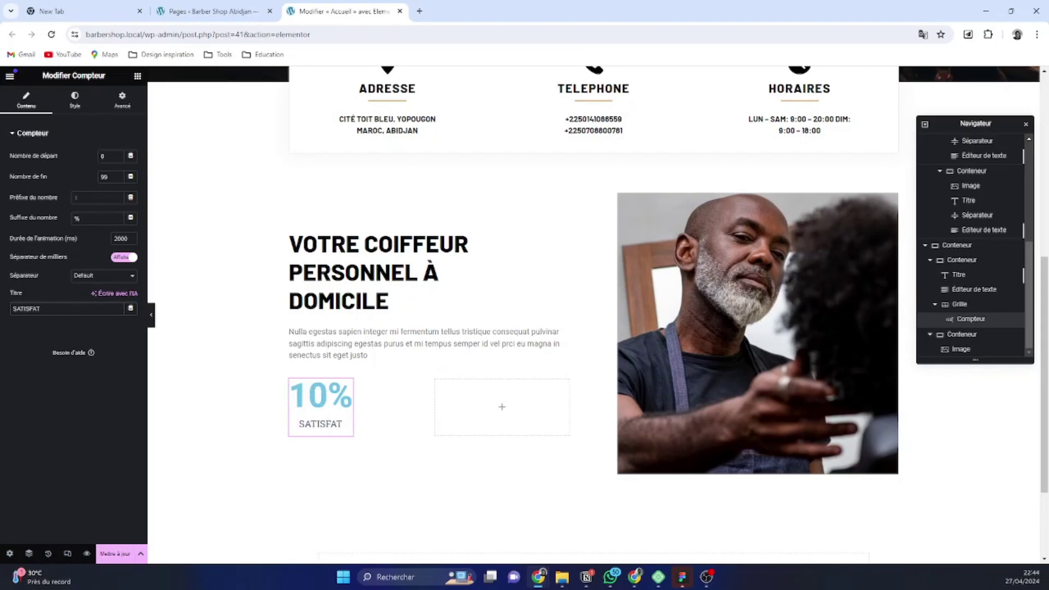
key("BackSpace")
type("CT")
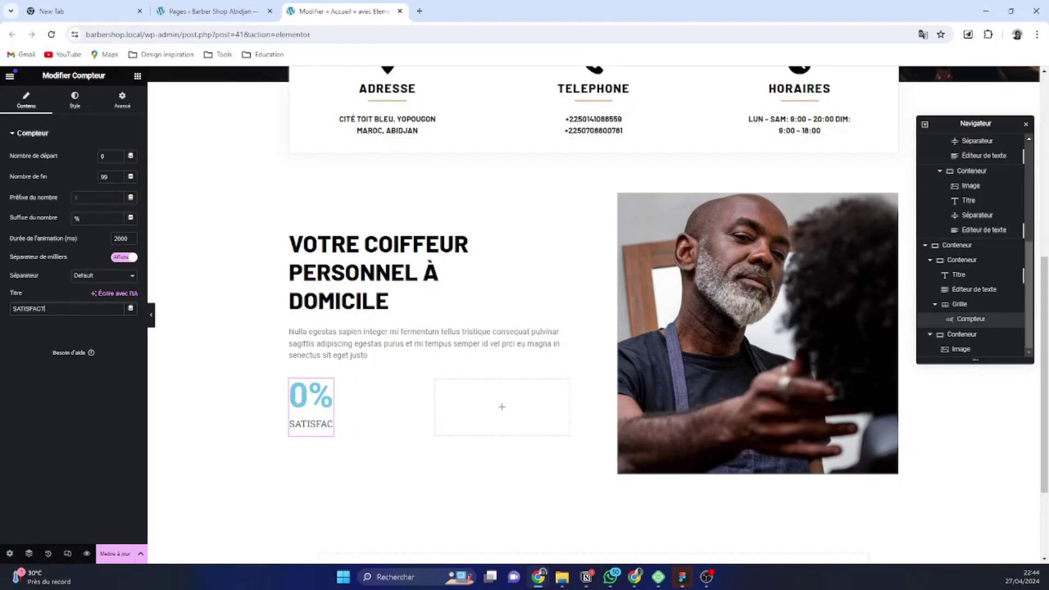
type("ION CLIENT")
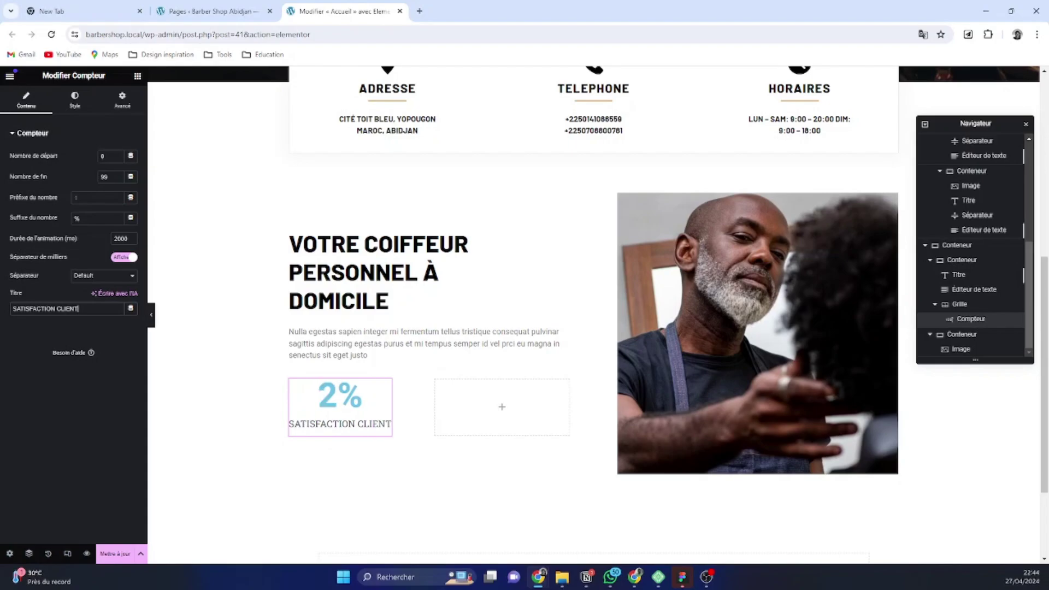
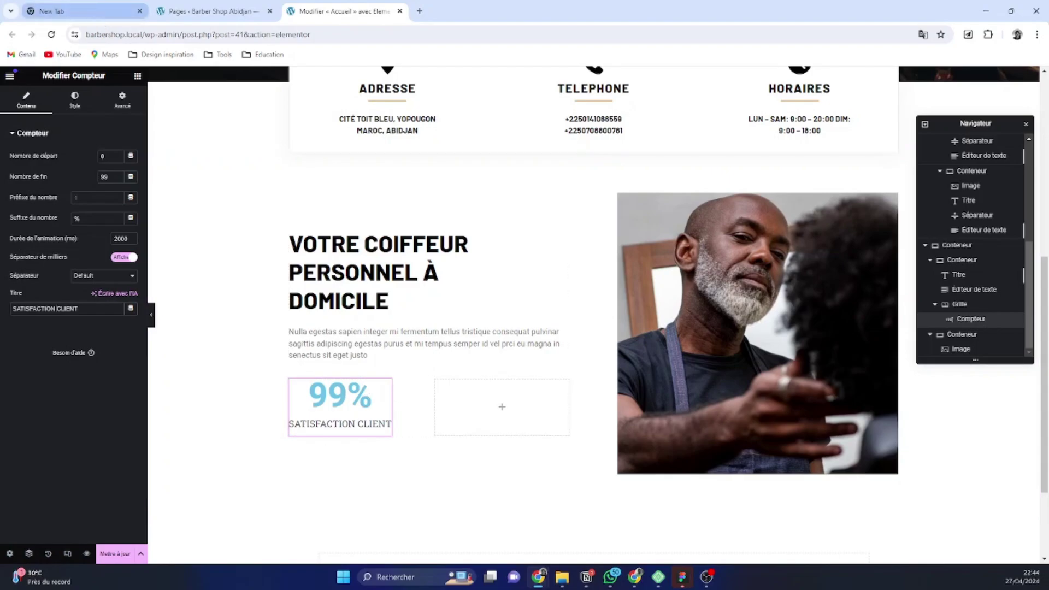
Set the counter title's text color to the global color Black
left_click(76, 103)
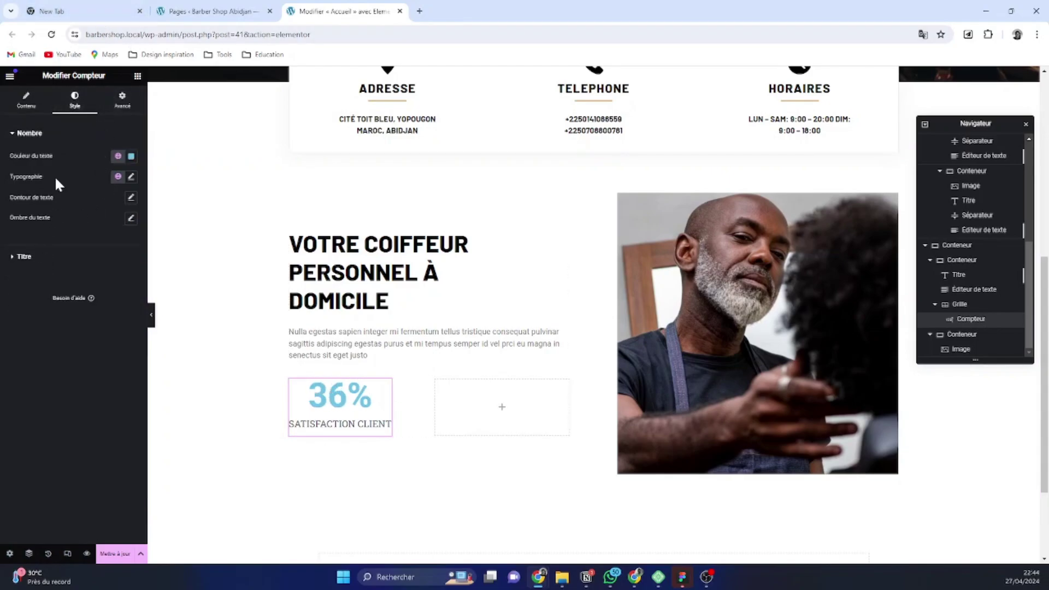
left_click(36, 258)
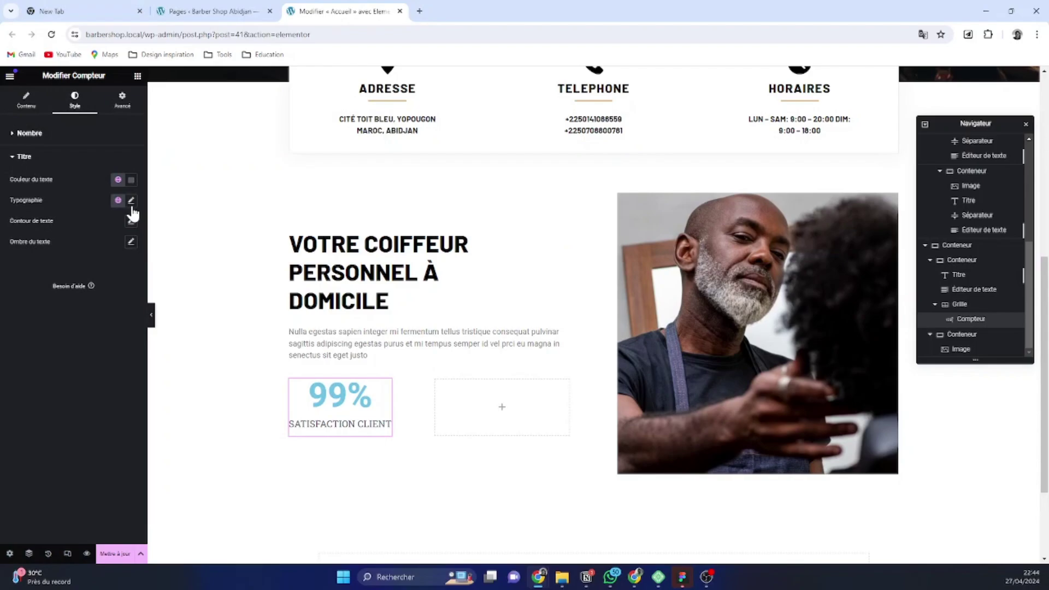
left_click(132, 180)
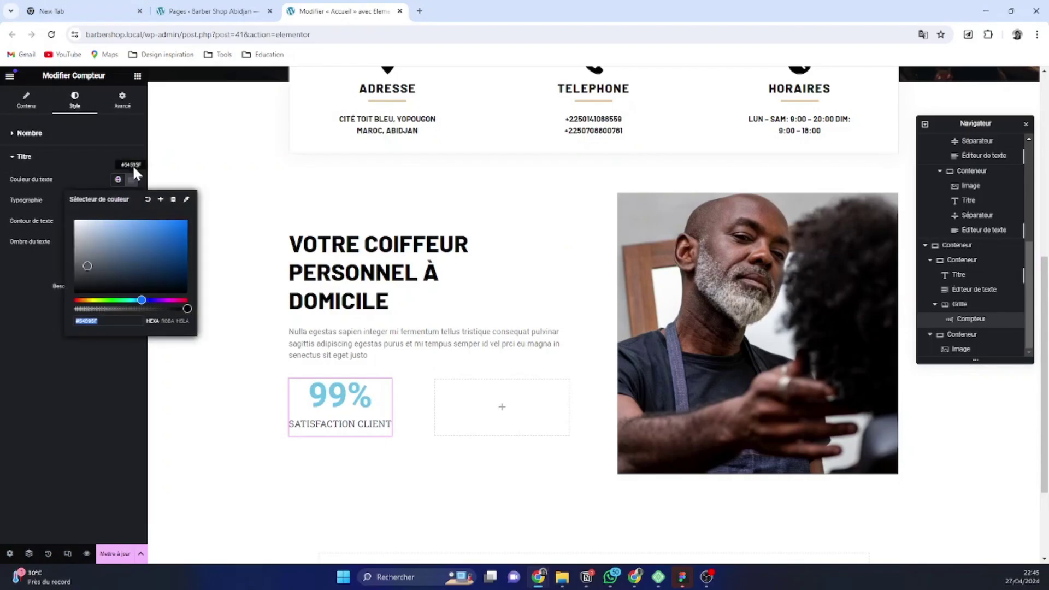
left_click(118, 180)
scroll(84, 276, "down", 1)
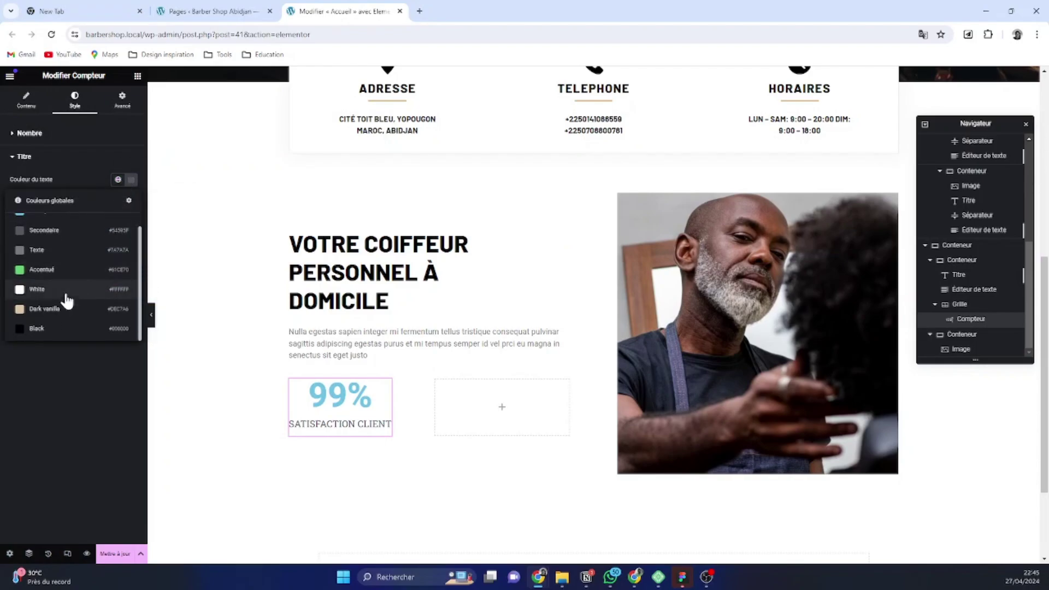
left_click(59, 332)
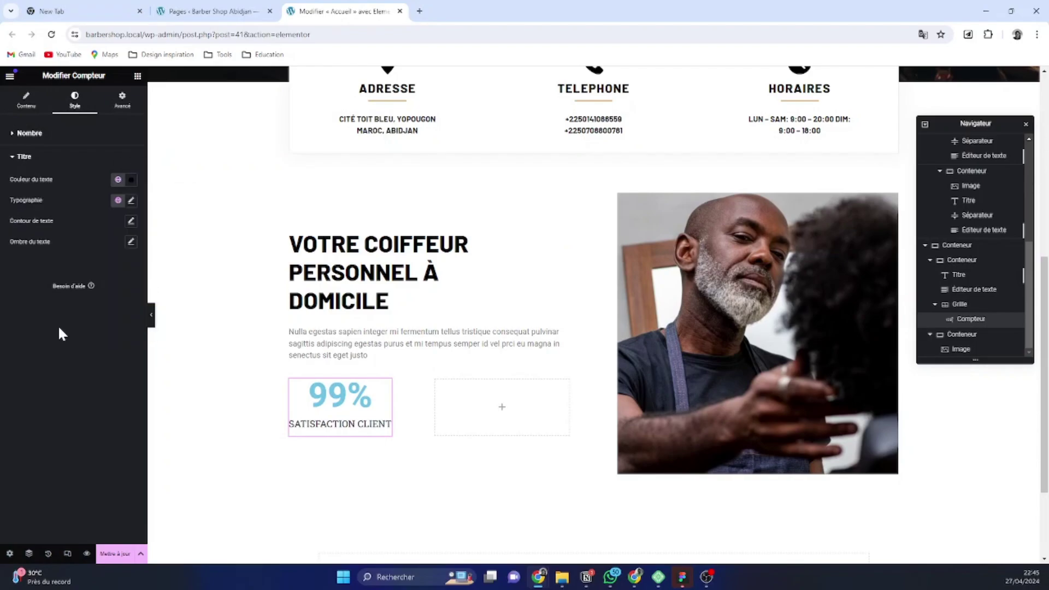
Set the counter title's typography to the Barlow font family with weight 800 (Très gras)
left_click(131, 201)
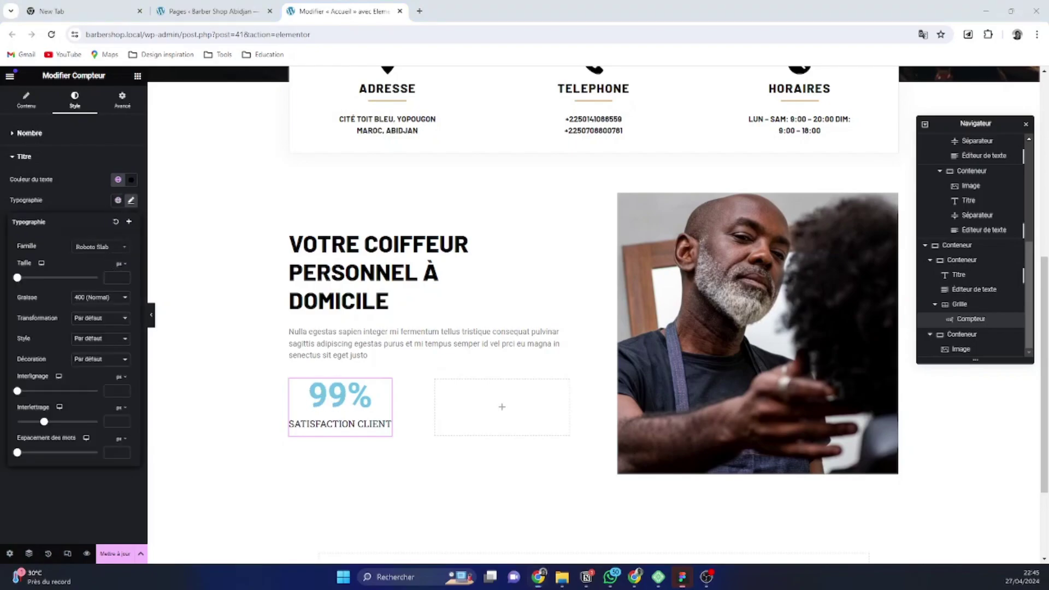
left_click(107, 249)
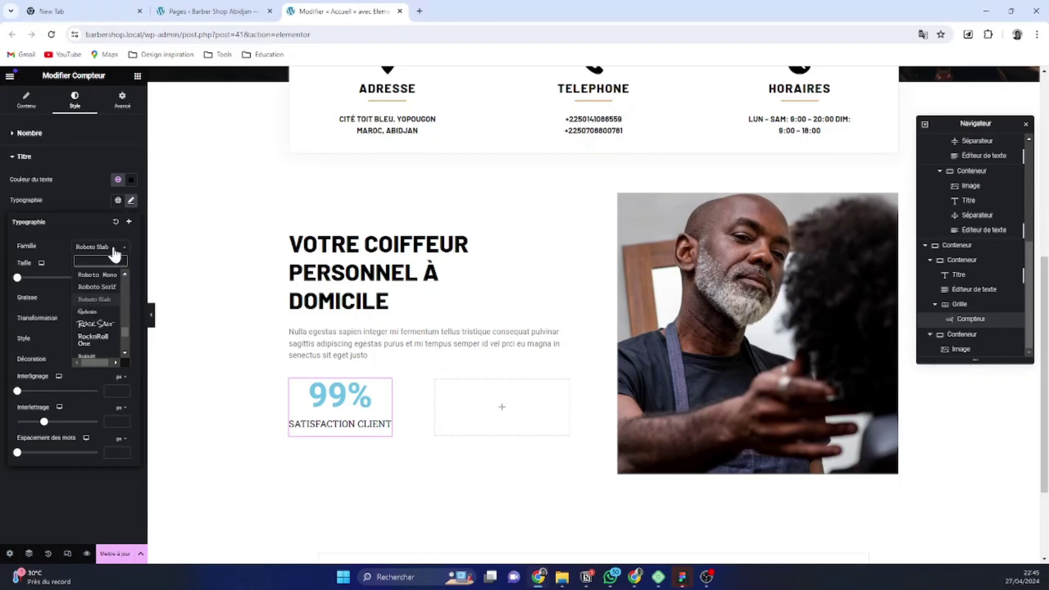
type("BAR")
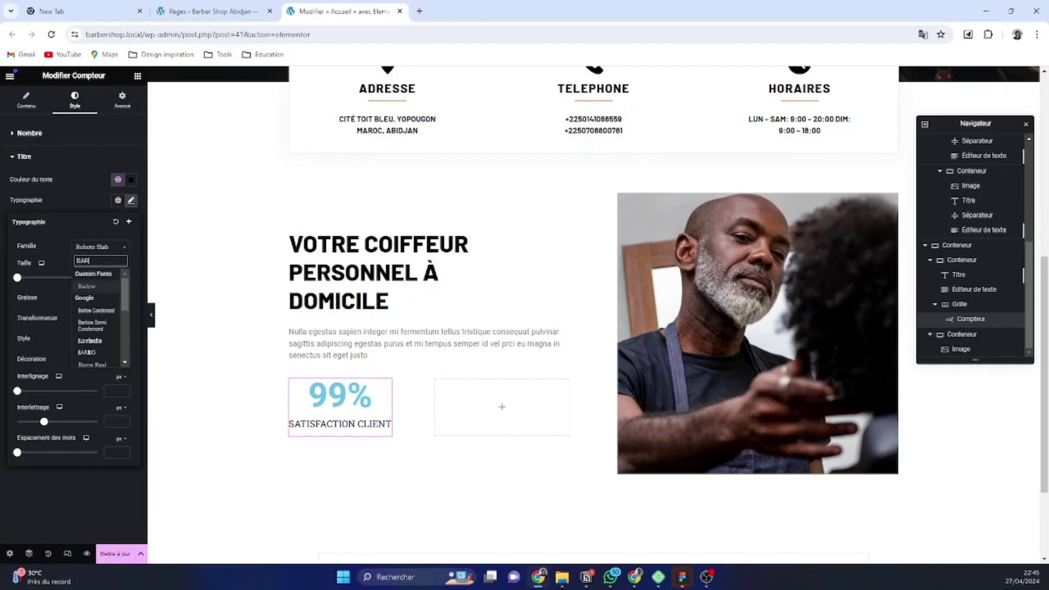
left_click(100, 290)
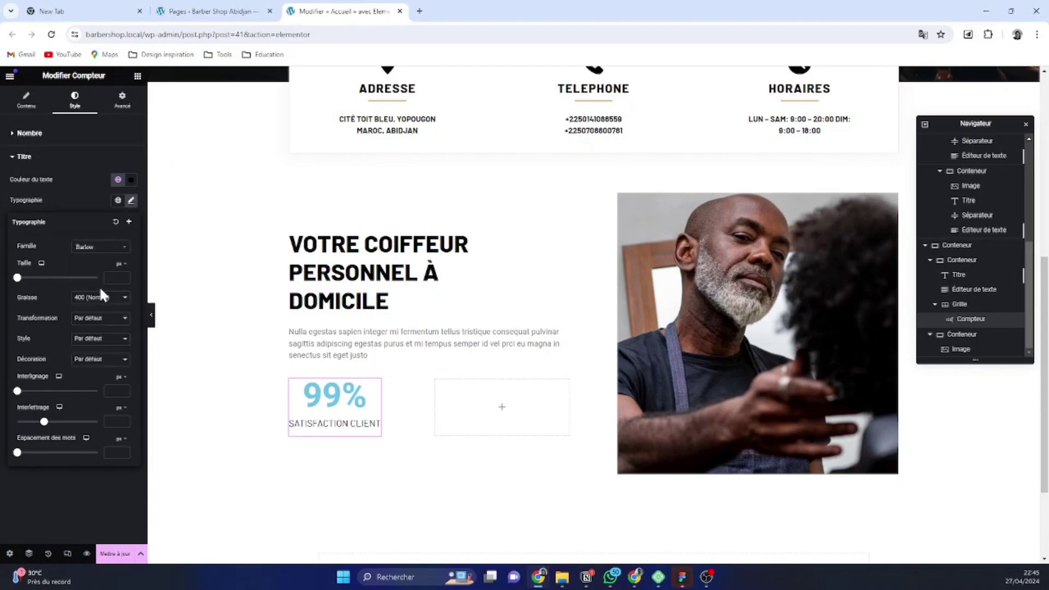
left_click(103, 301)
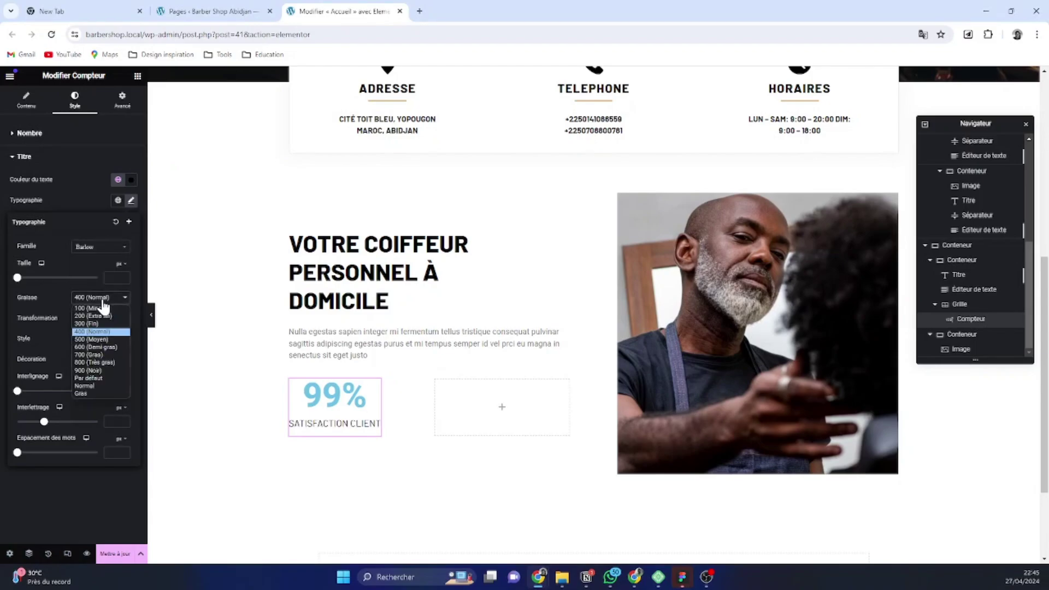
left_click(103, 363)
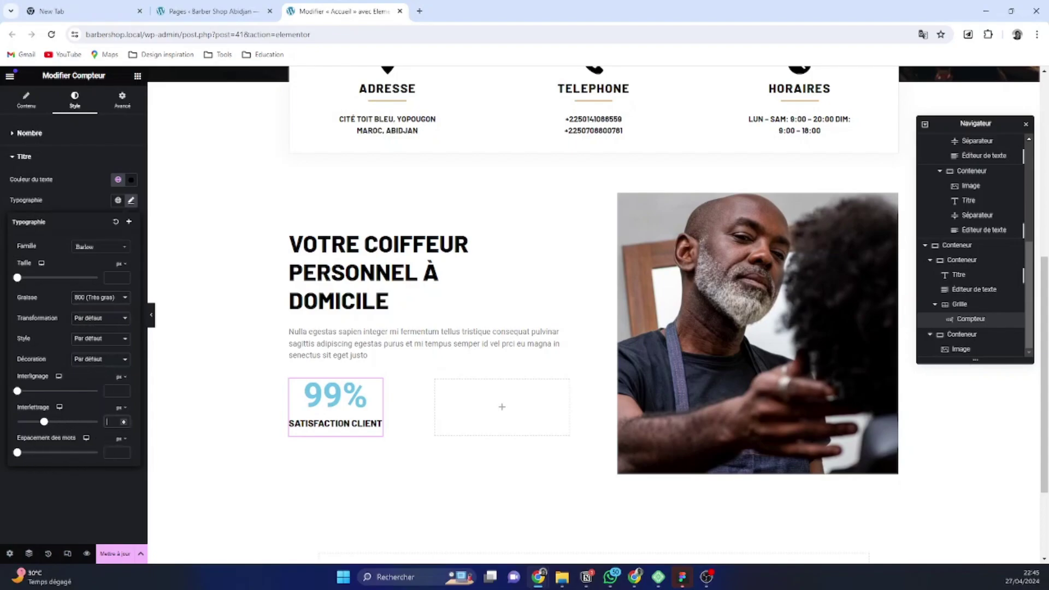
Set the letter spacing of the counter title to 0.8 px
type("2")
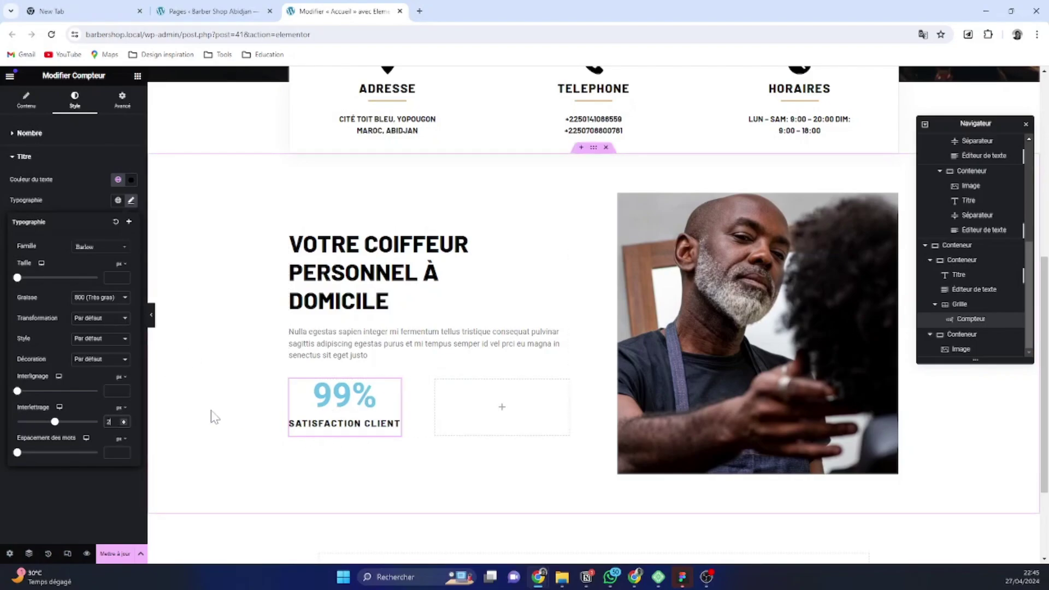
key("BackSpace")
type("0")
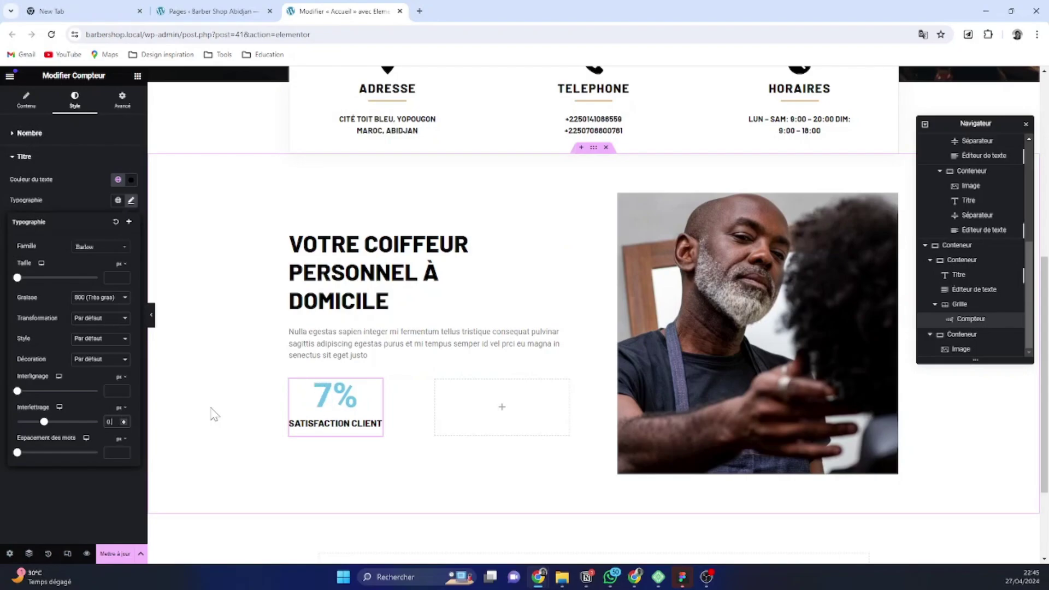
type(".8")
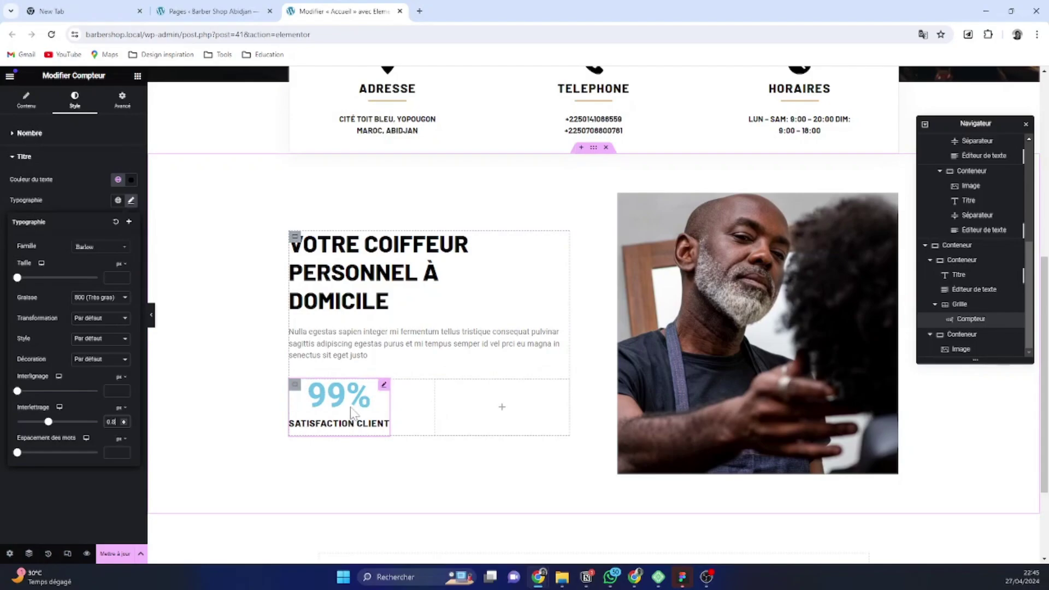
Set the text color of the counter's number to the global color Black
left_click(41, 134)
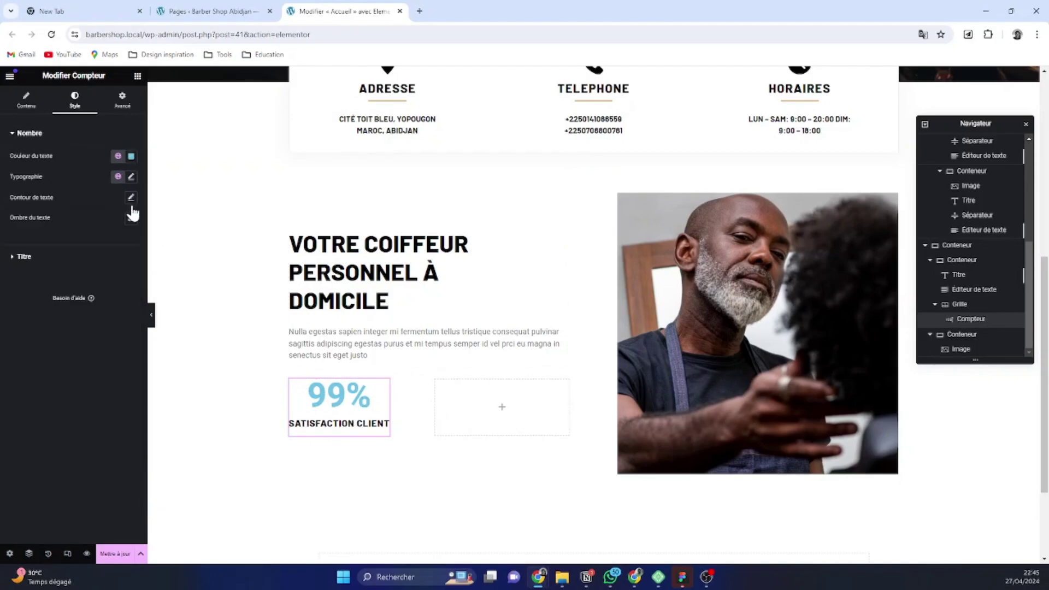
left_click(118, 157)
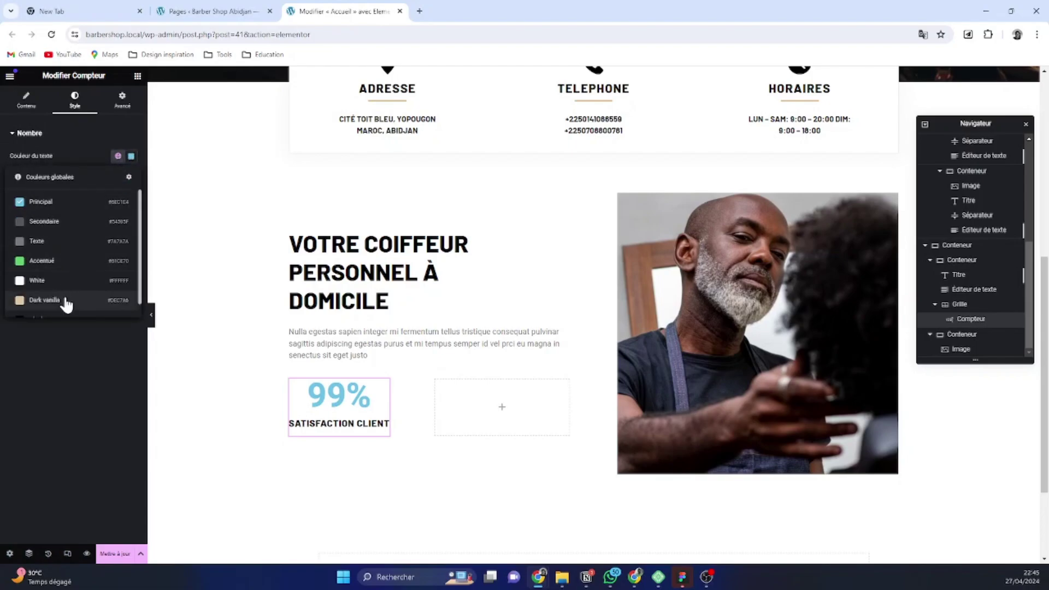
scroll(82, 273, "down", 2)
left_click(66, 307)
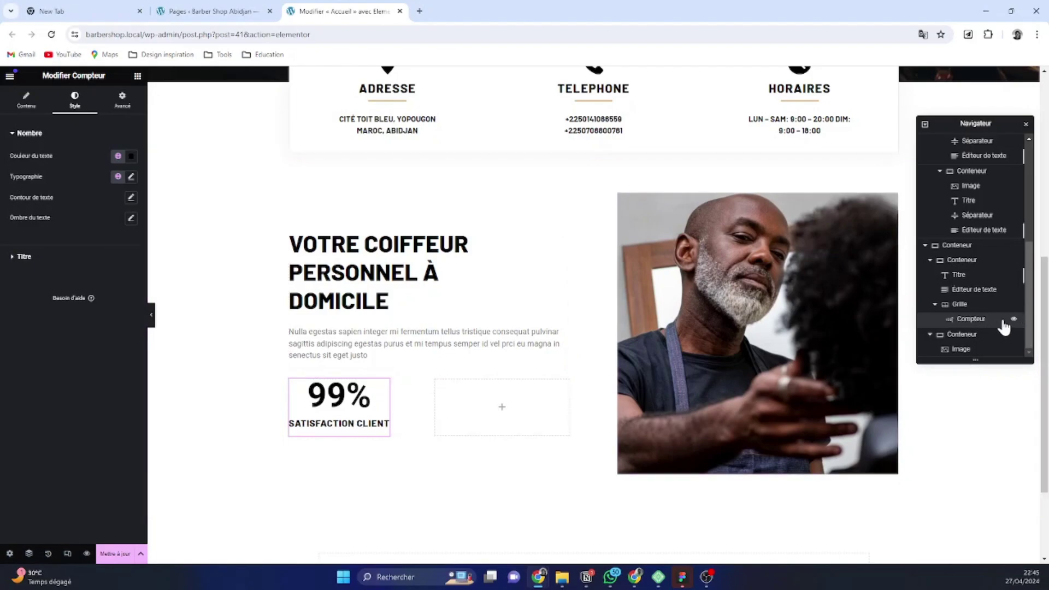
Duplicate the client satisfaction counter in the grid and title the copy "ANNEES D'EXPERIENCES"
right_click(957, 322)
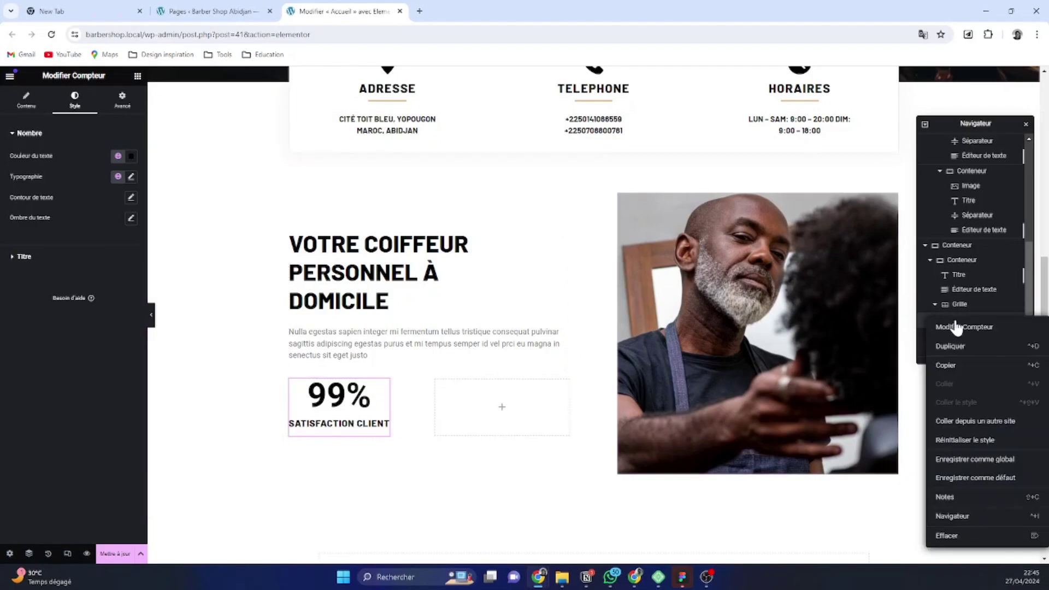
left_click(960, 354)
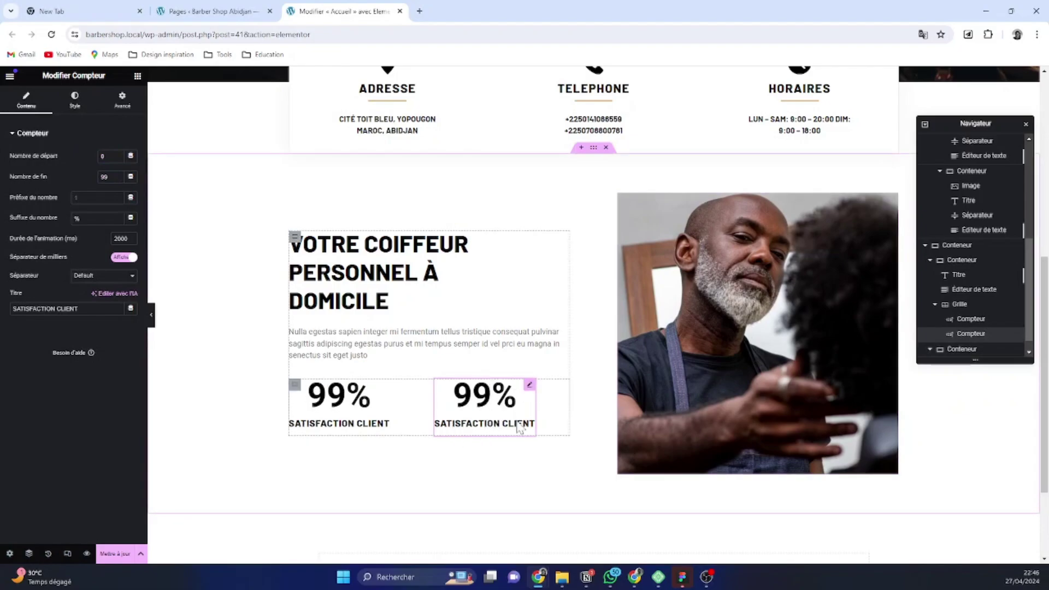
key("ctrl+a")
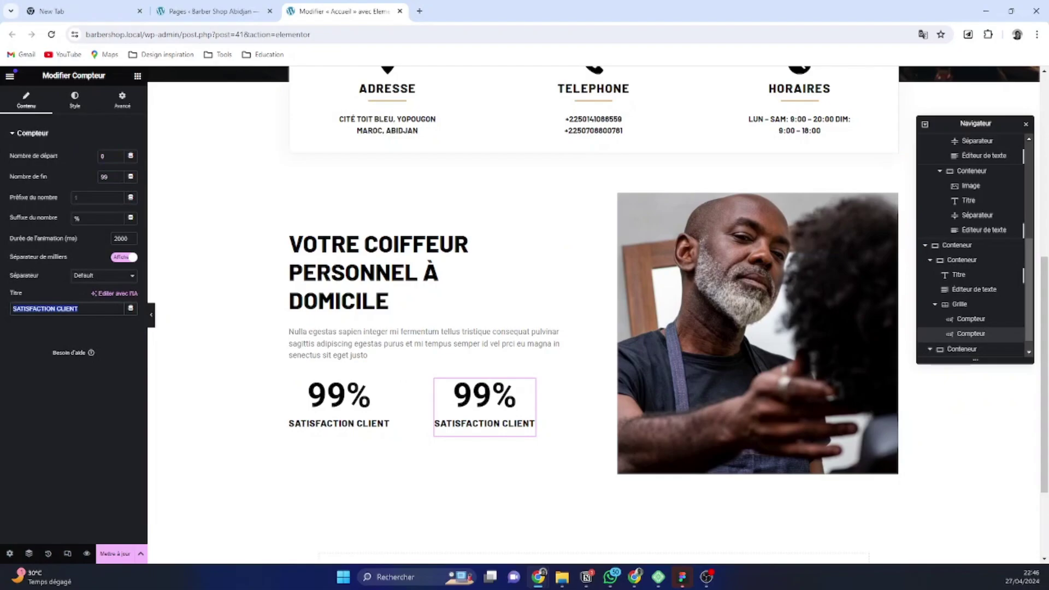
type("ANEE")
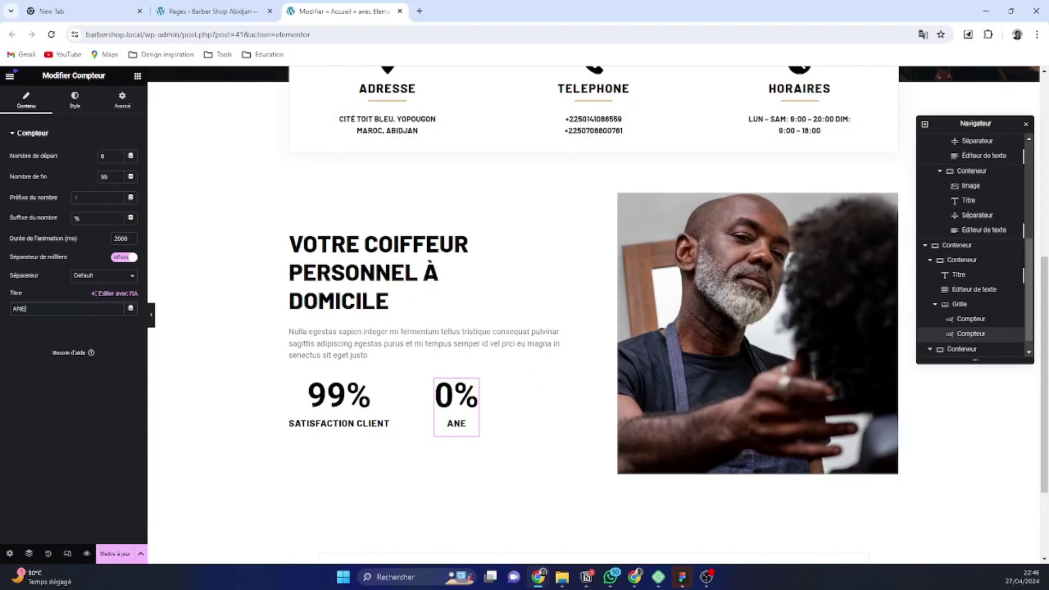
key("BackSpace")
key("BackSpace")
type("NEES D")
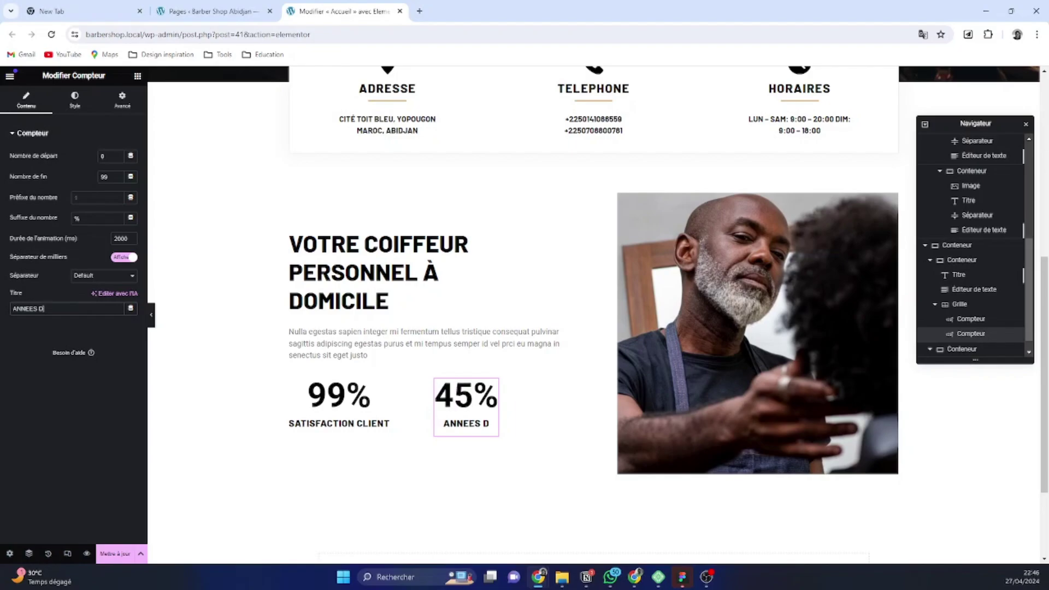
type("'EXPERIENCES")
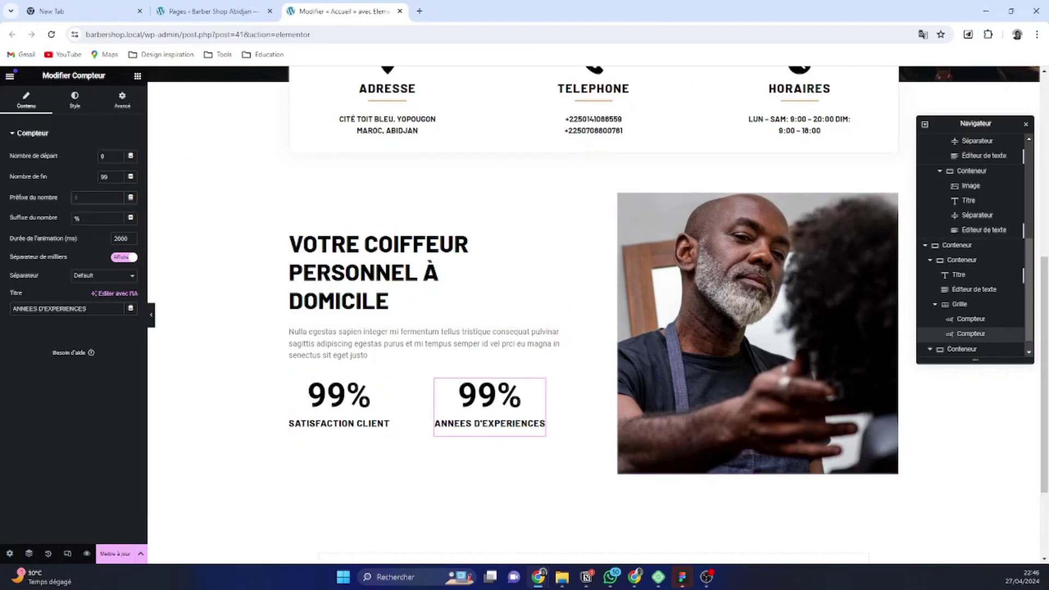
Give the second counter a "+" prefix, no suffix, an end number of 10 and an animation duration of 1000 ms
type("+")
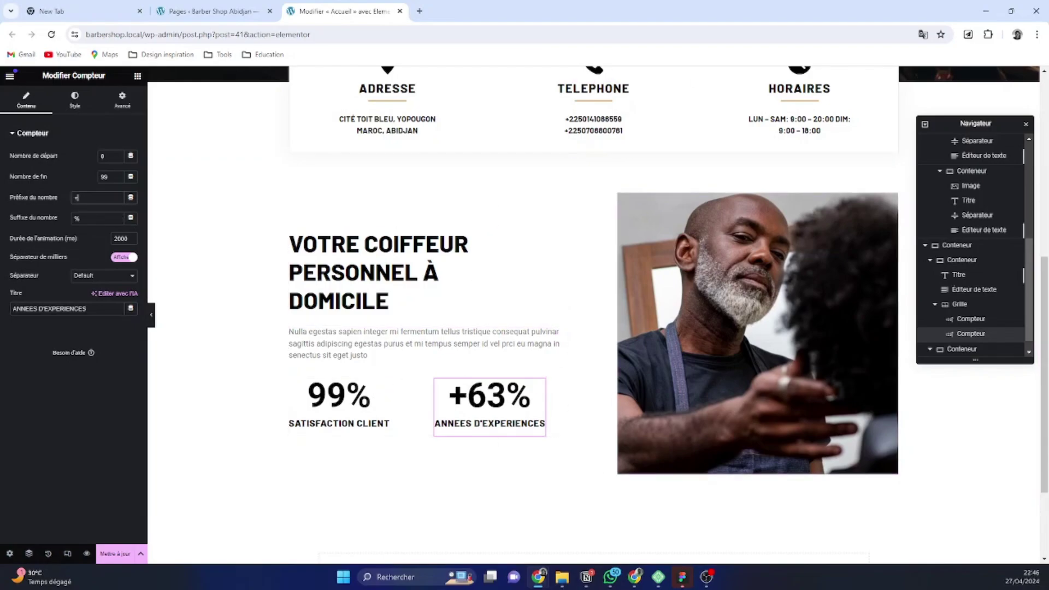
left_click_drag(86, 219, 66, 222)
key("BackSpace")
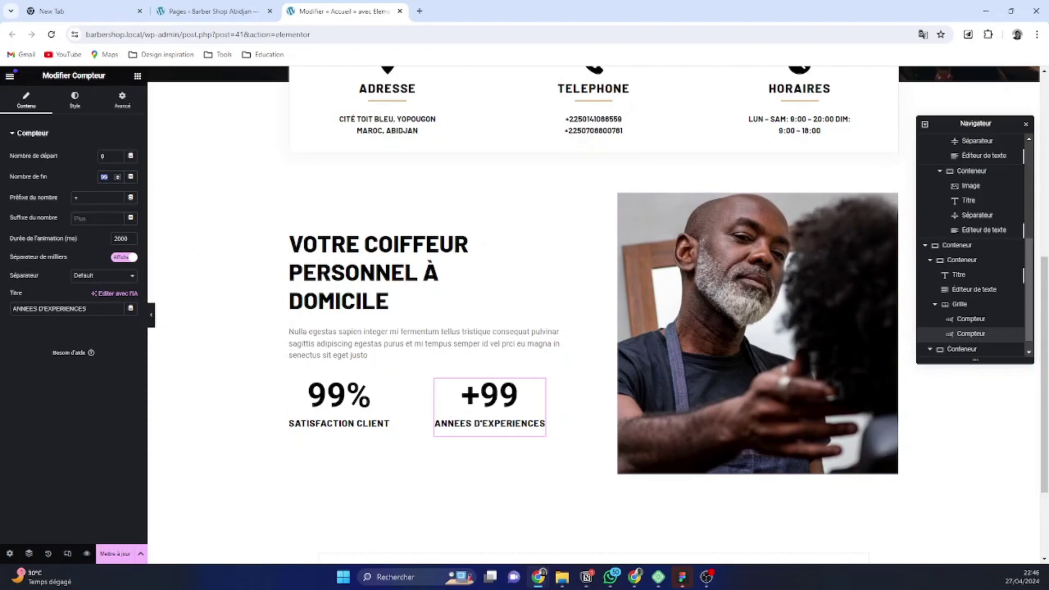
type("10")
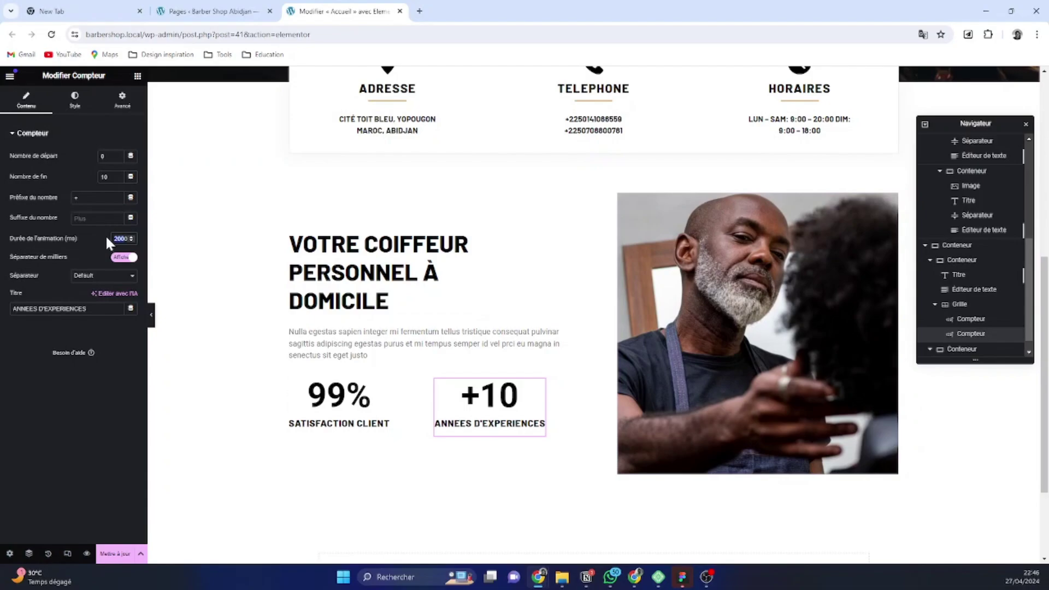
type("100")
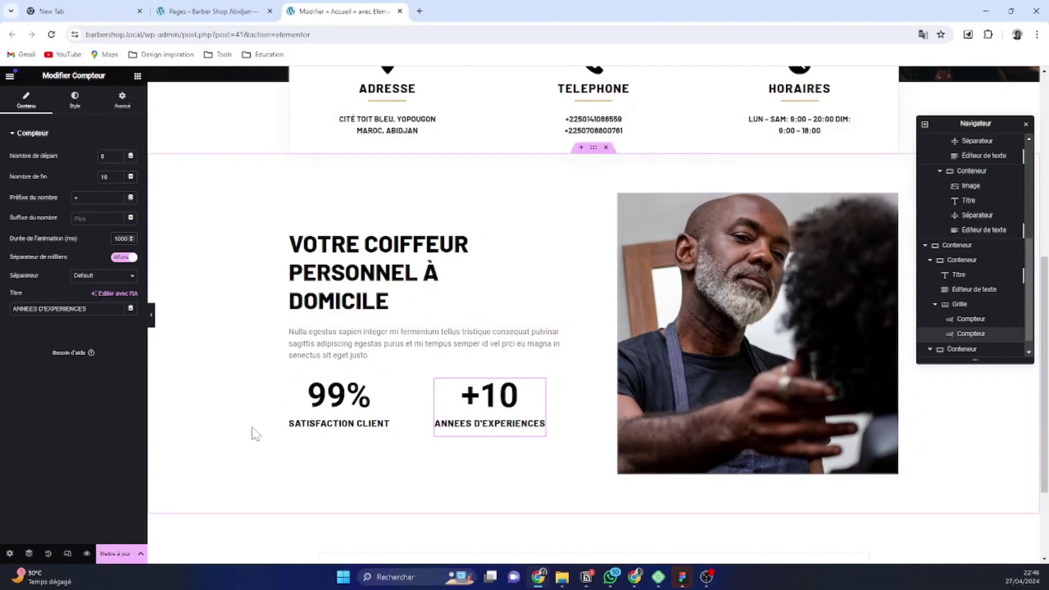
Set the text colour of the paragraph under the "Votre coiffeur personnel à domicile" heading to the global Black
scroll(549, 350, "down", 1)
scroll(547, 351, "down", 4)
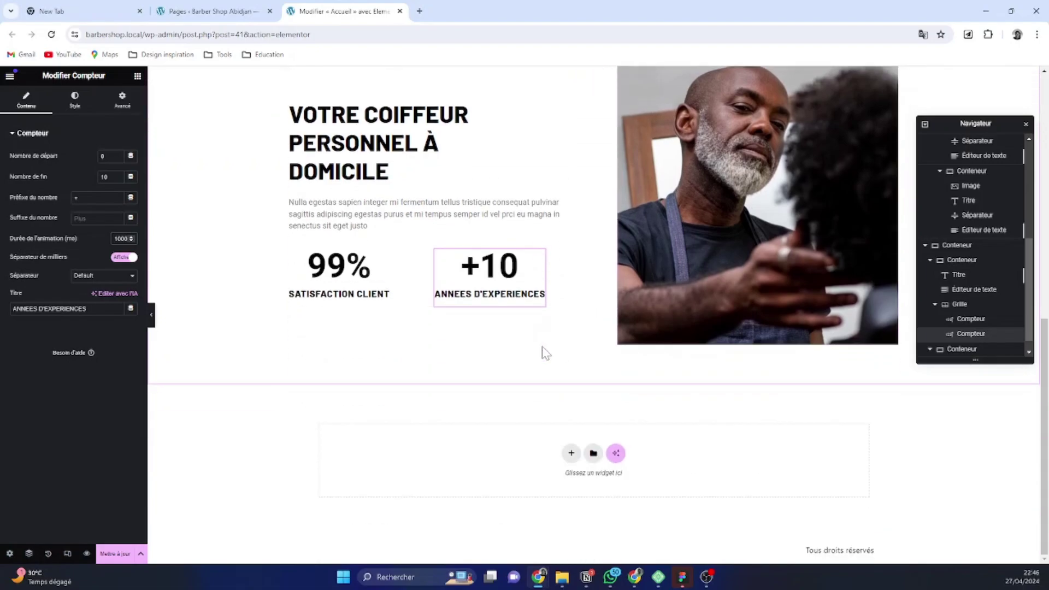
scroll(544, 328, "up", 4)
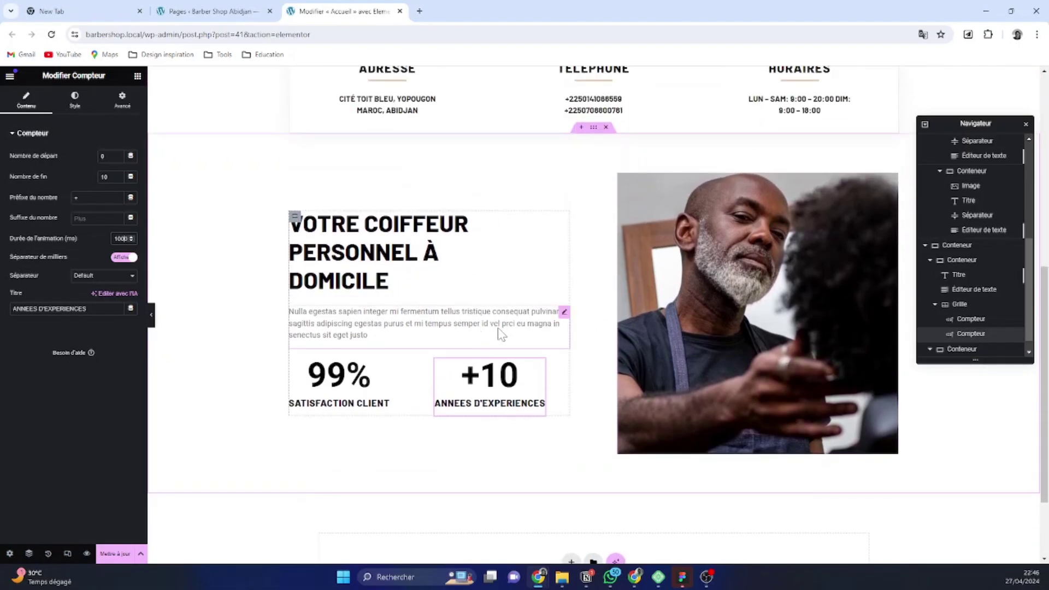
left_click(562, 314)
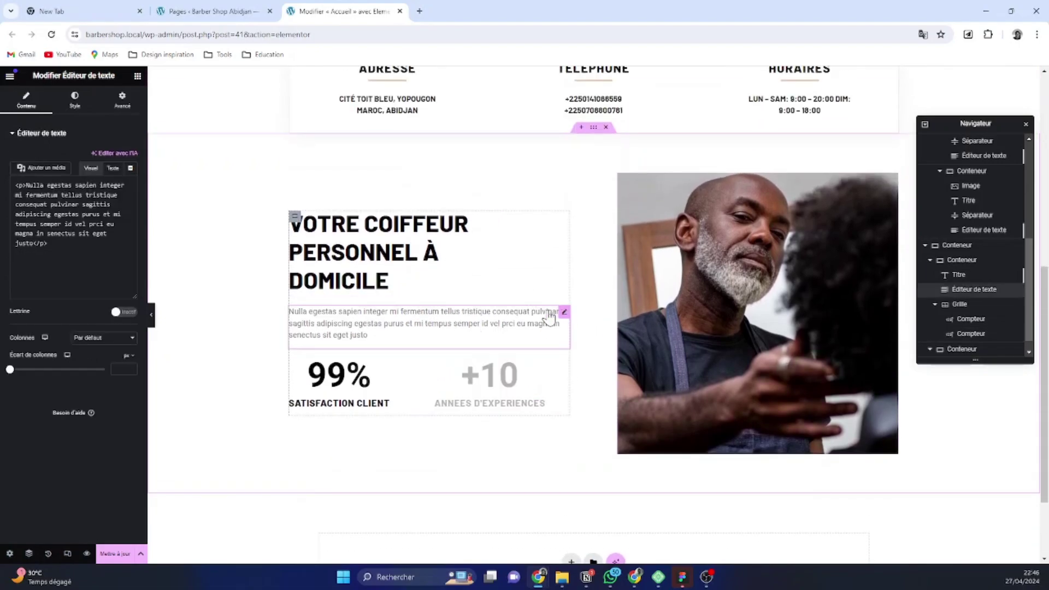
left_click(75, 101)
left_click(118, 177)
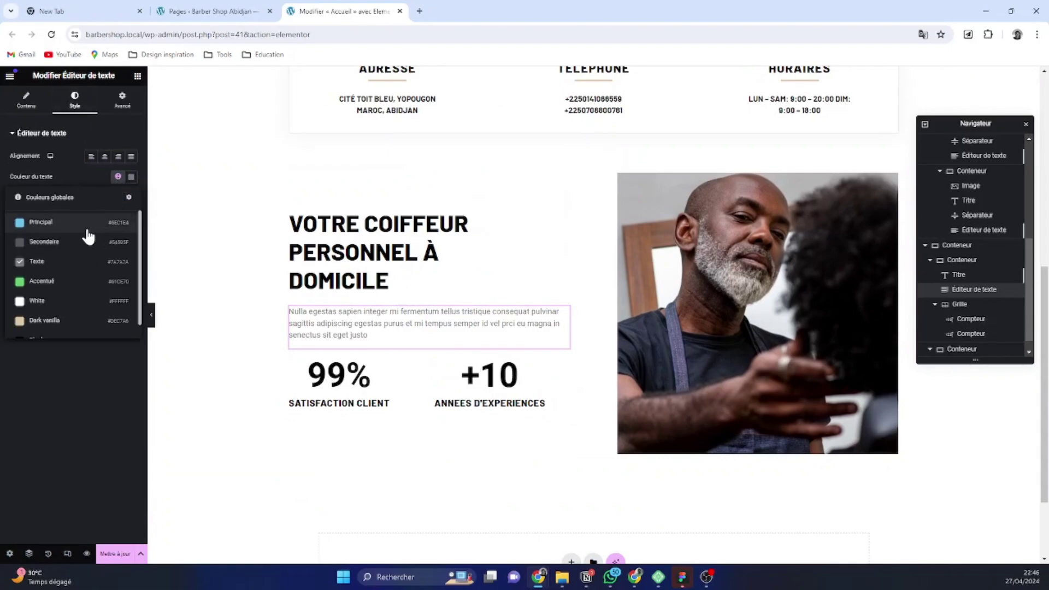
scroll(87, 240, "down", 1)
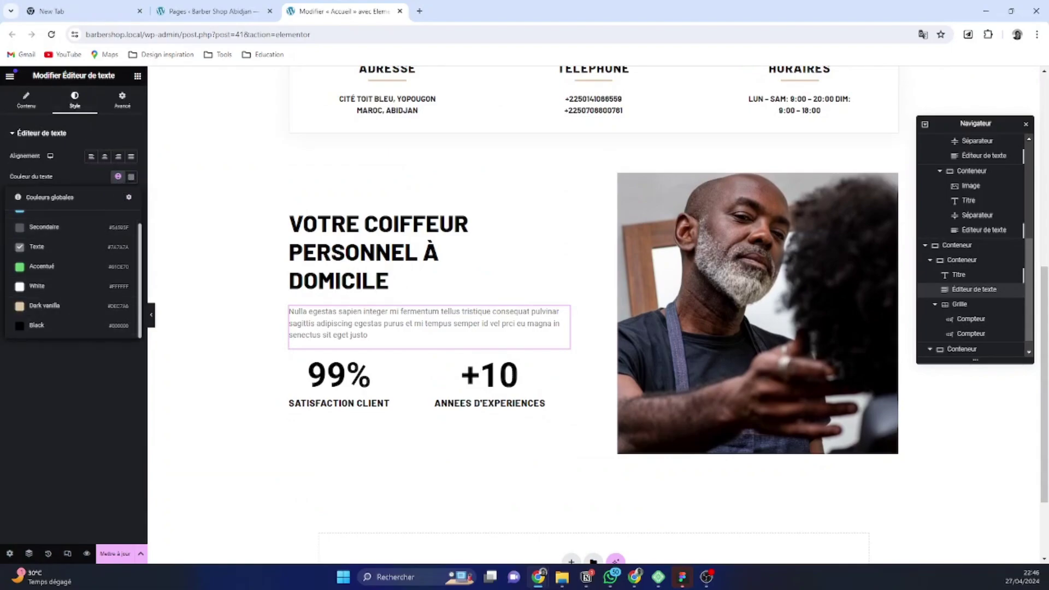
key("alt+Tab")
left_click(71, 327)
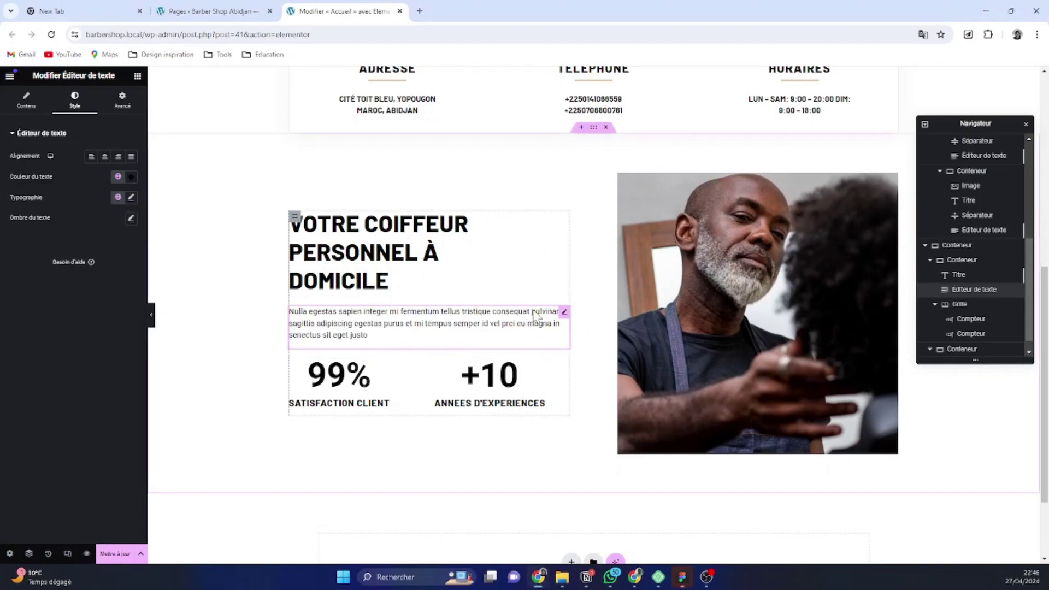
Try a custom width of 100% on the paragraph and restore its default width
left_click(125, 100)
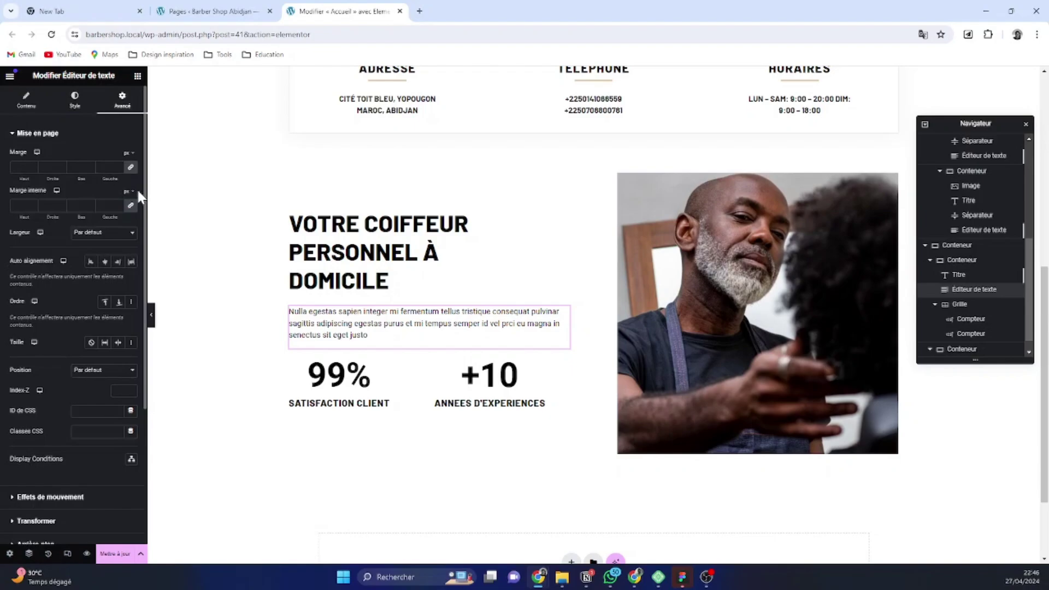
left_click(117, 234)
left_click(116, 267)
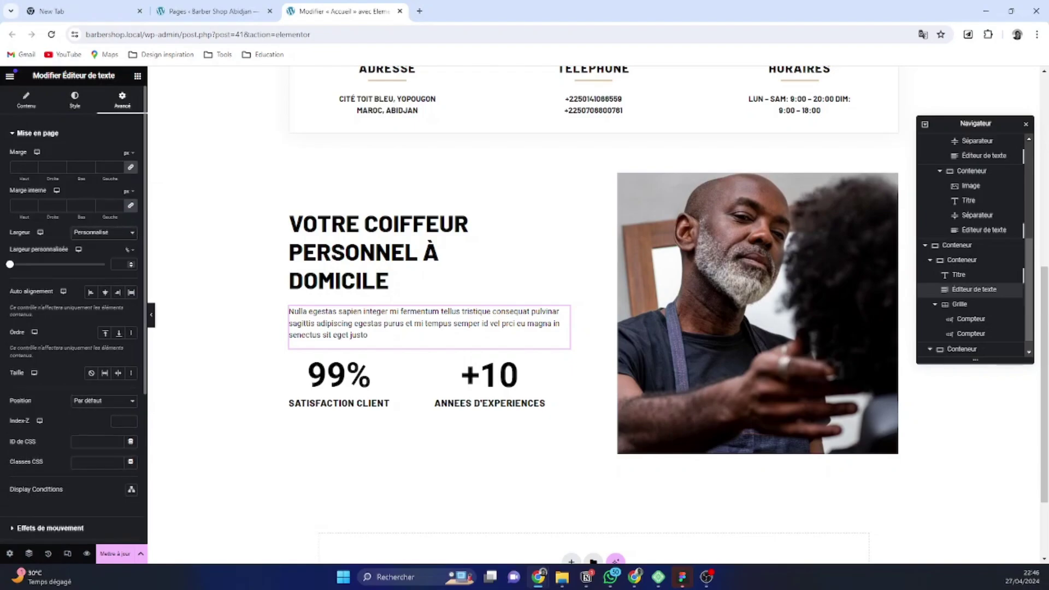
left_click_drag(11, 267, 115, 277)
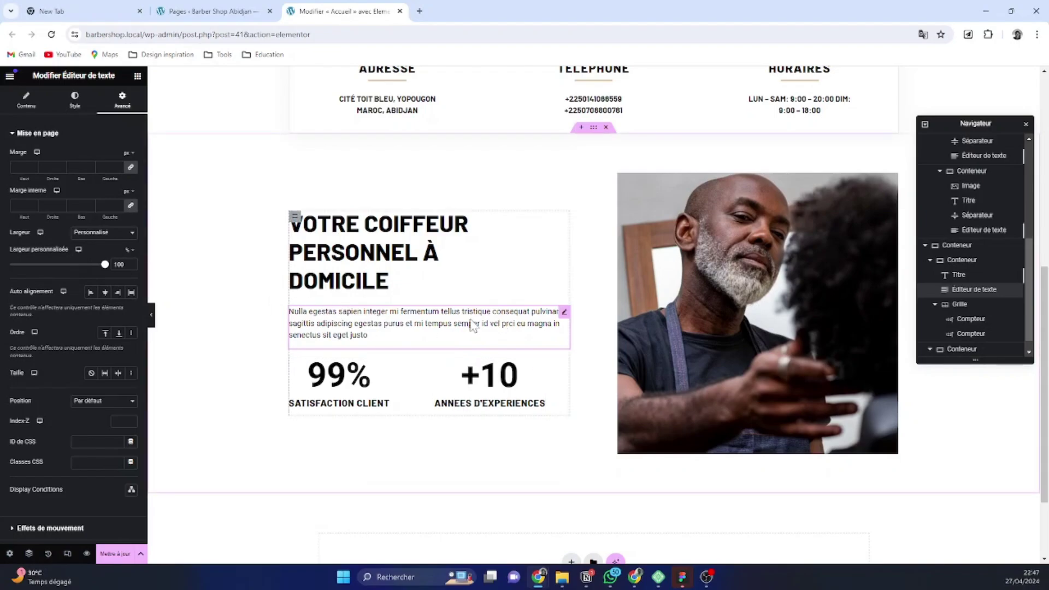
left_click(113, 235)
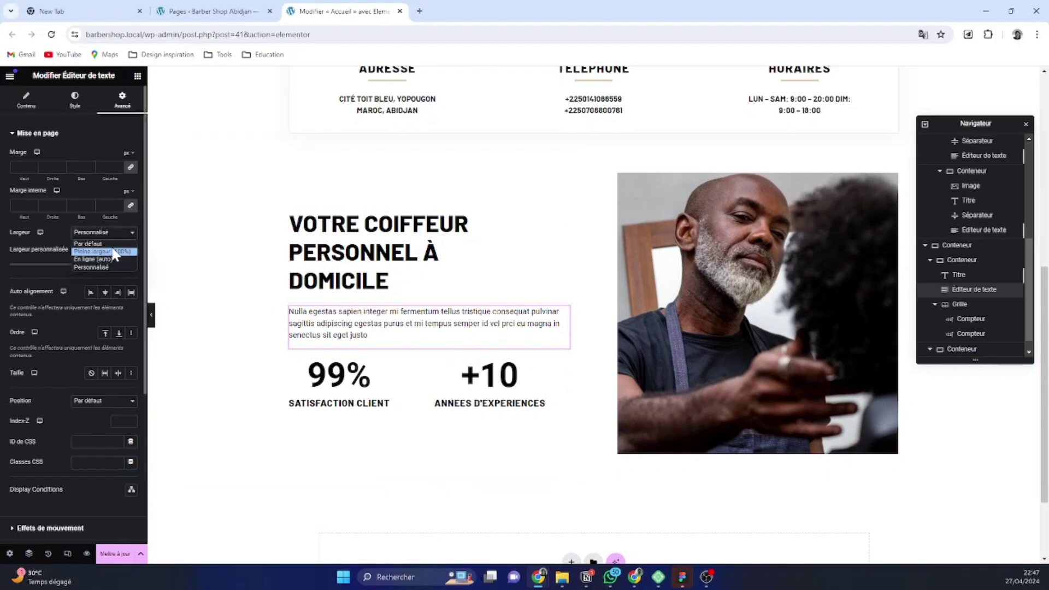
left_click(93, 244)
Review the layout and spacing of the contact information block and the personal barber section with its counters
scroll(448, 300, "down", 2)
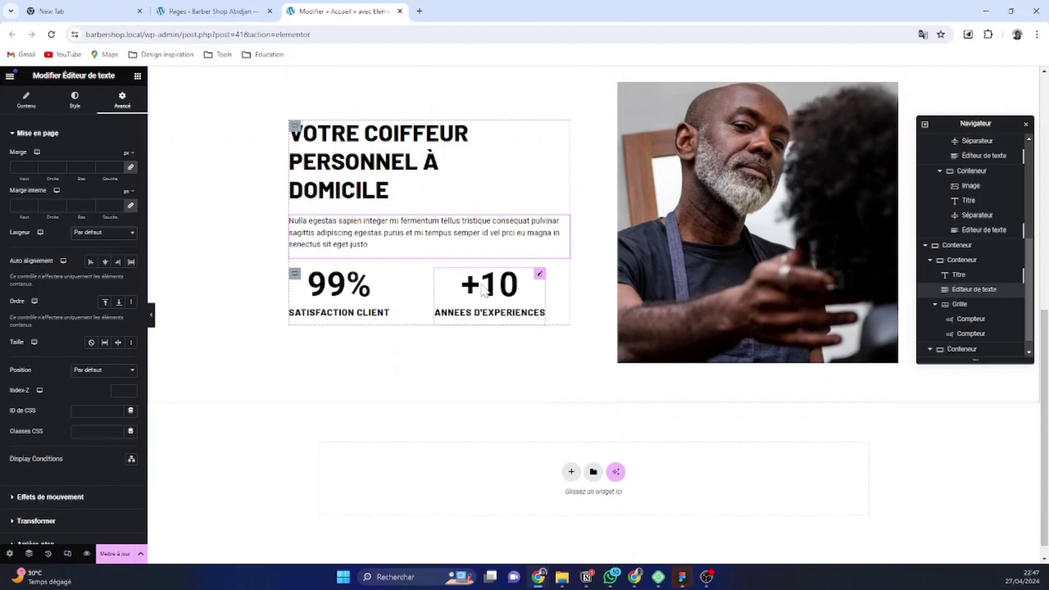
scroll(483, 290, "up", 3)
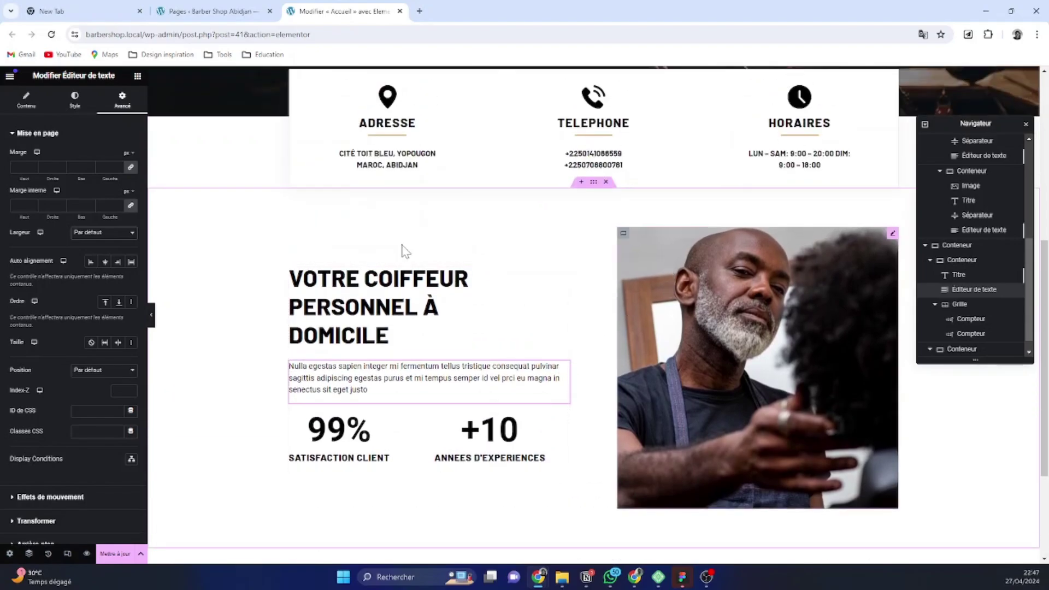
scroll(417, 262, "down", 3)
scroll(765, 328, "up", 3)
scroll(552, 225, "down", 2)
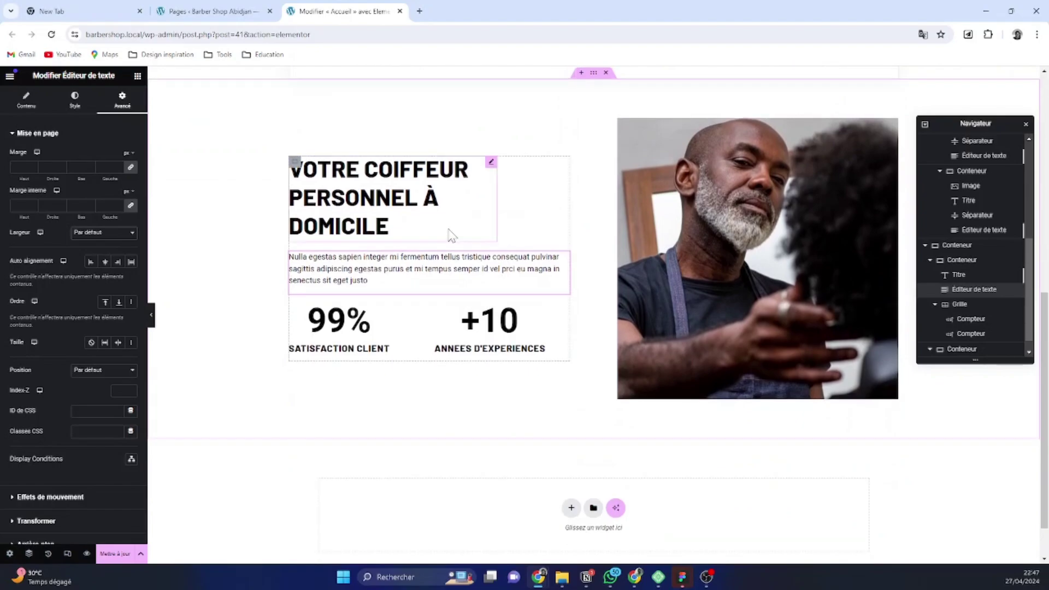
scroll(373, 222, "down", 1)
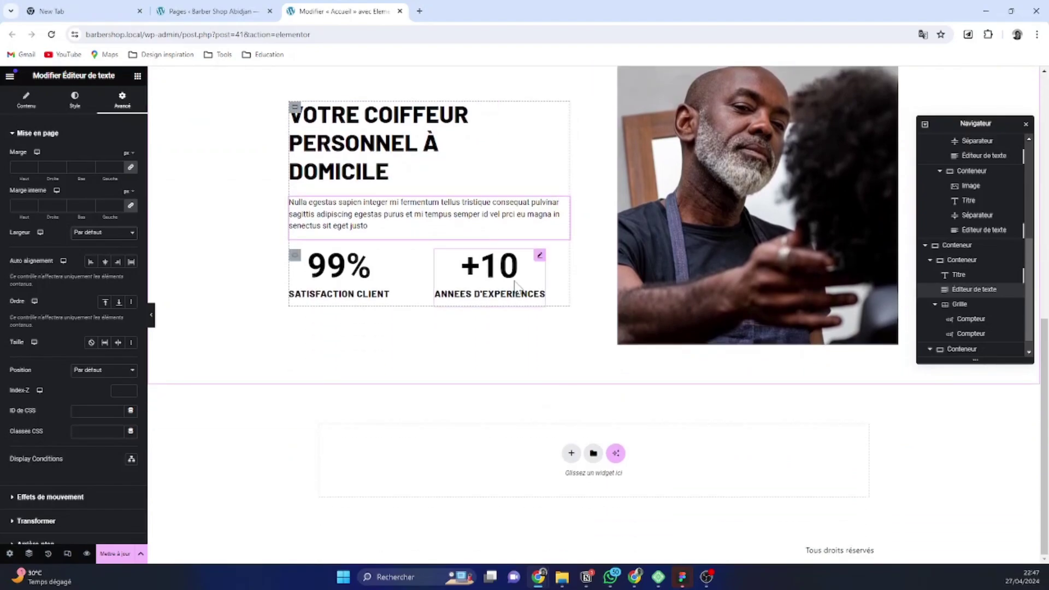
scroll(539, 323, "up", 8)
scroll(558, 224, "down", 6)
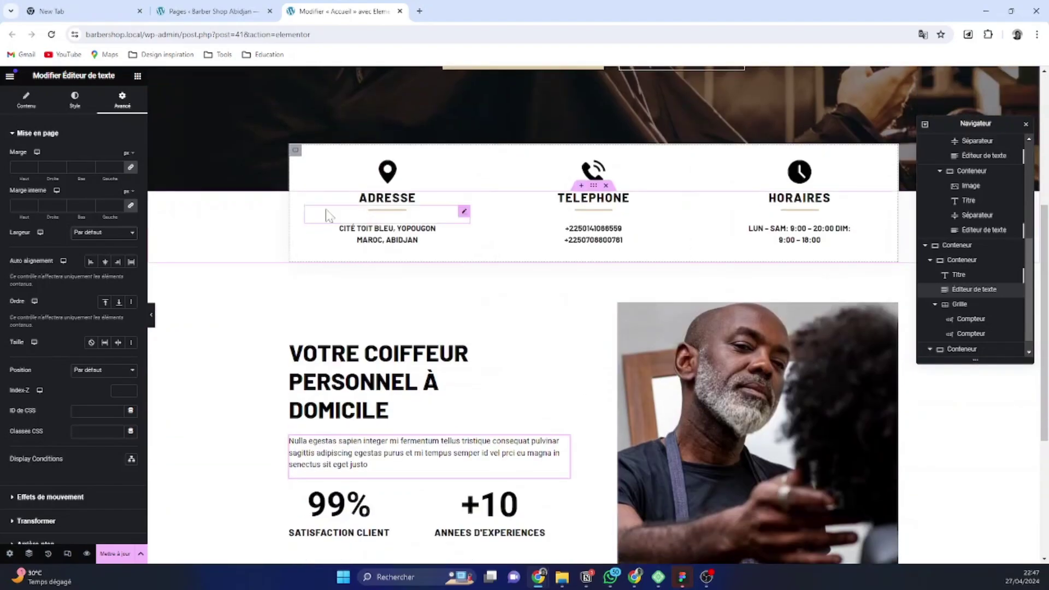
scroll(881, 258, "down", 2)
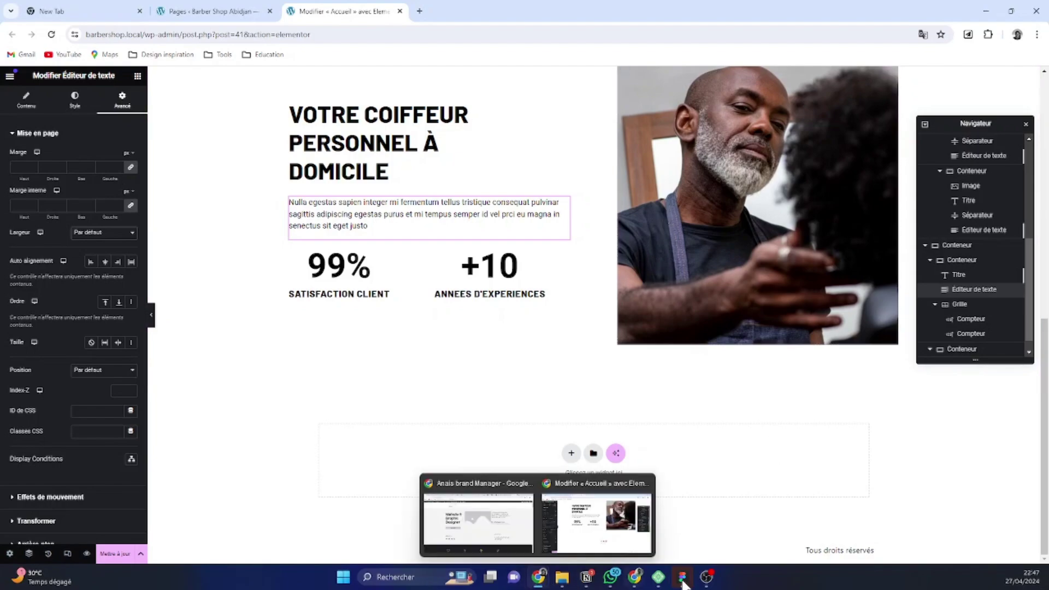
Switch to the Figma salon design and examine the "Découvrez nos services" section, its service cards and appointment button
mouse_move(682, 580)
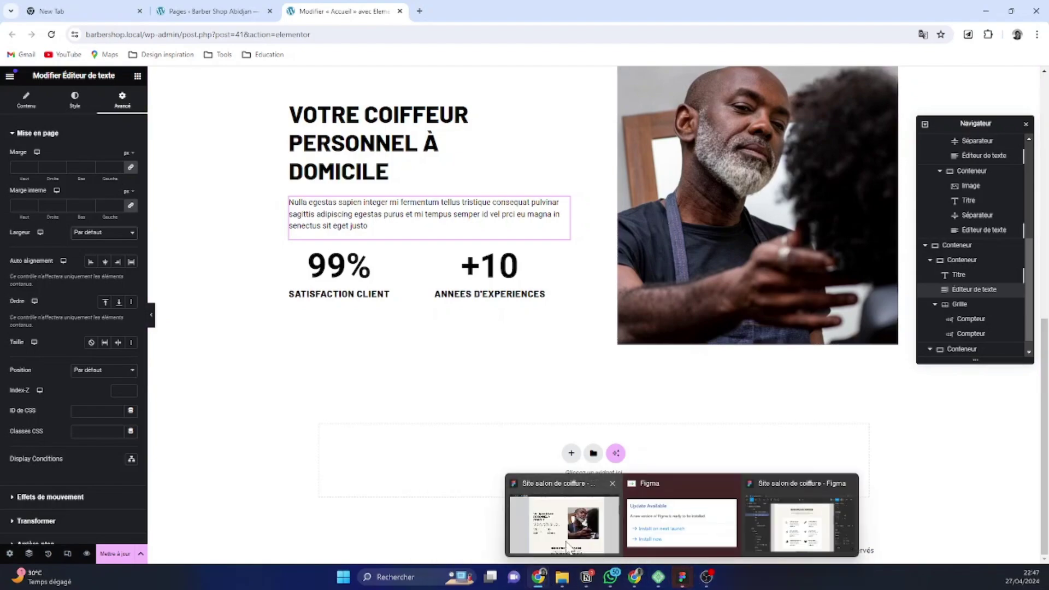
left_click(549, 527)
scroll(382, 310, "down", 7)
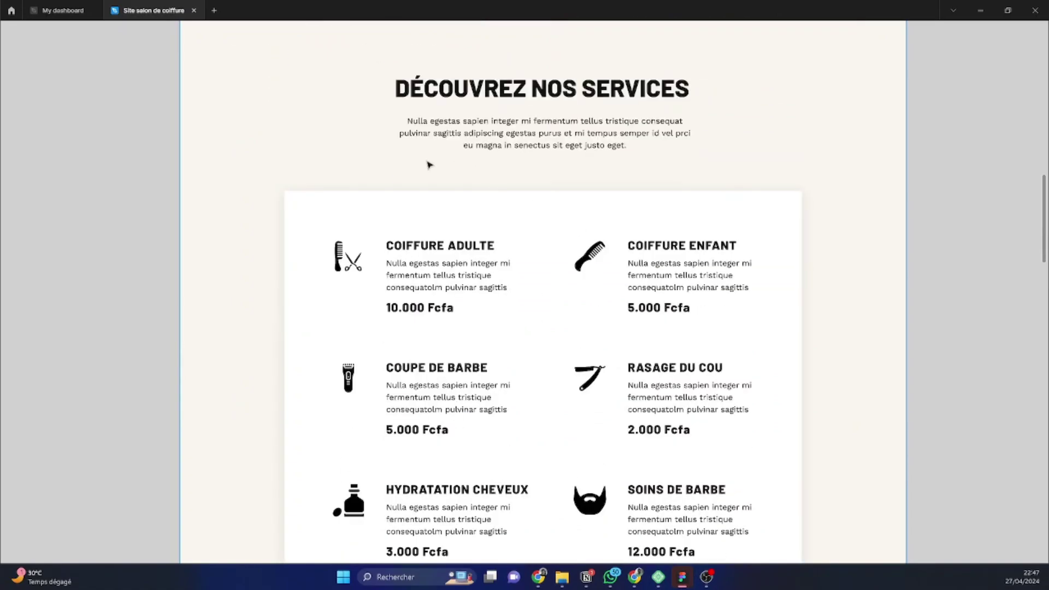
scroll(539, 116, "up", 1)
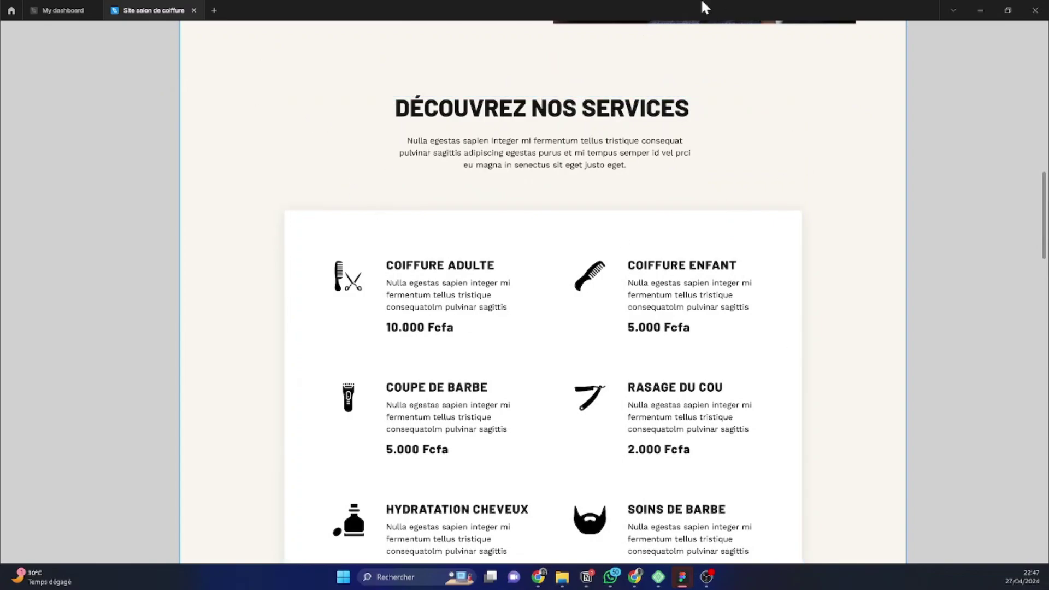
scroll(567, 169, "down", 1)
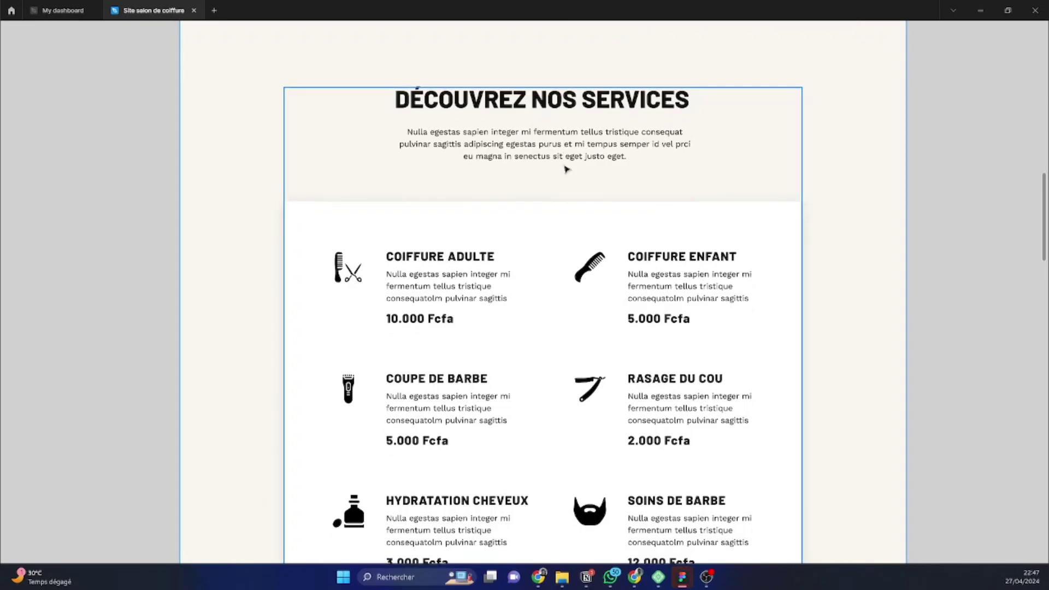
scroll(291, 195, "down", 5)
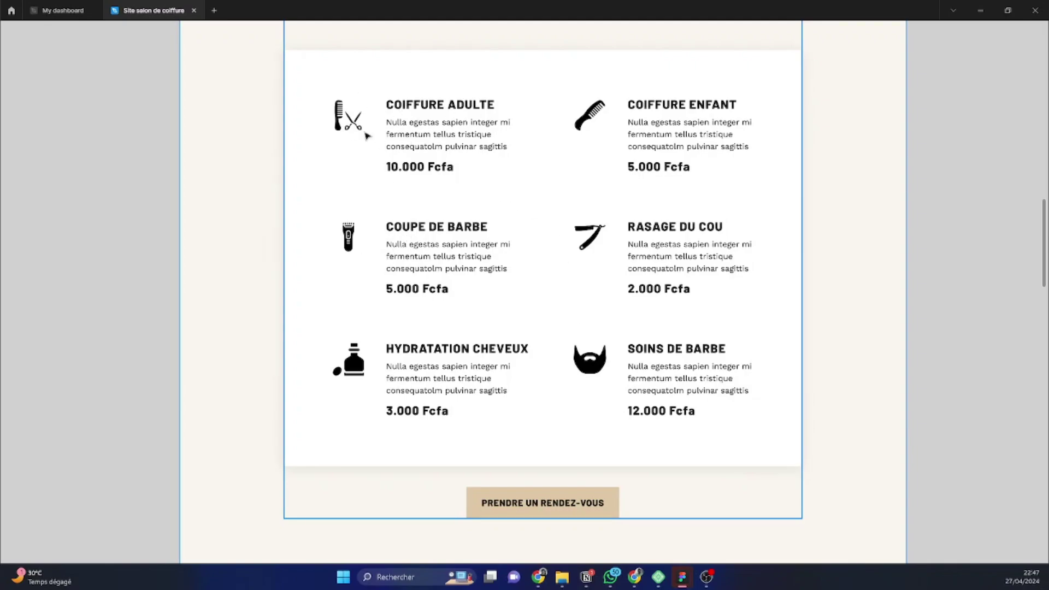
right_click(727, 268)
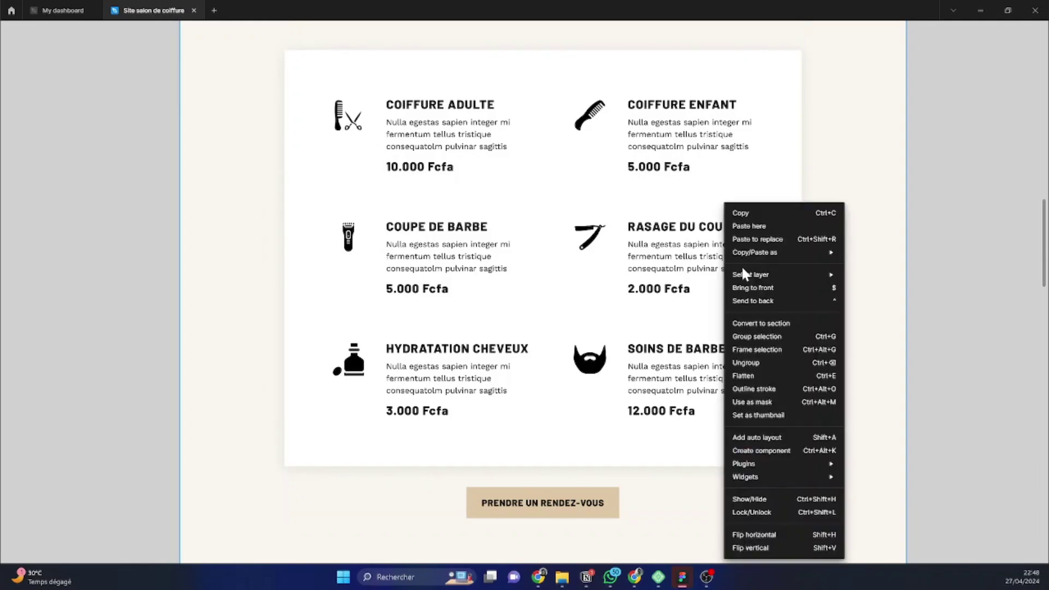
left_click(871, 162)
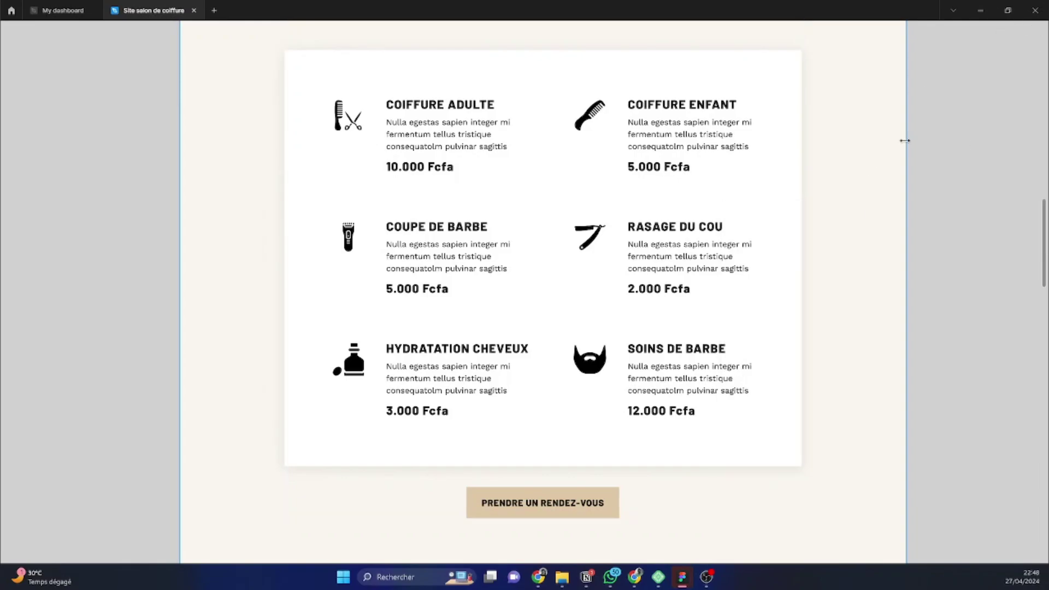
Return to the Elementor page, add a vertical flexbox container below the personal barber section, and nest another container inside it
left_click(981, 12)
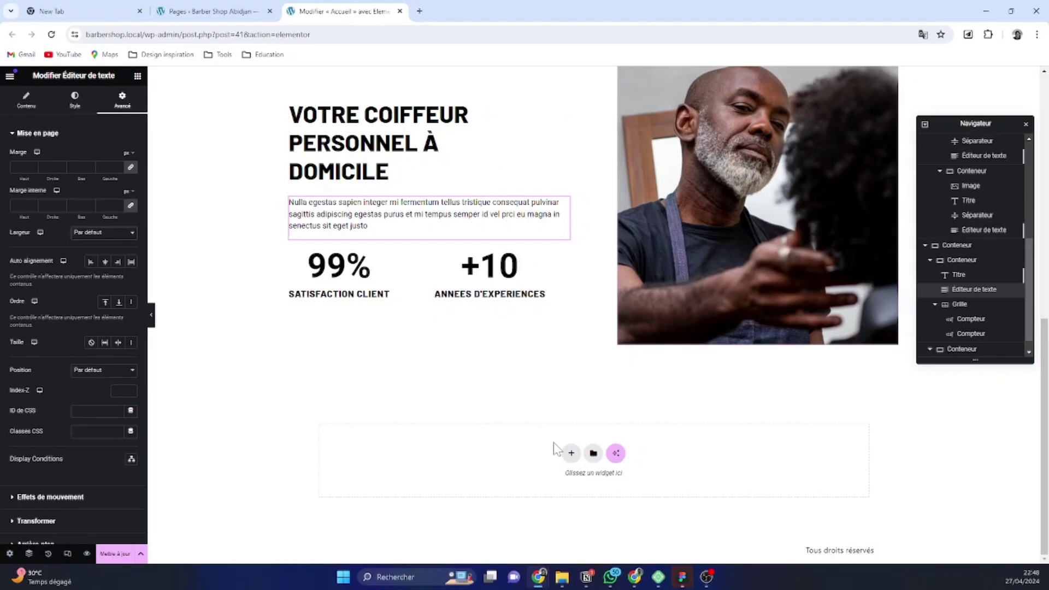
left_click(571, 454)
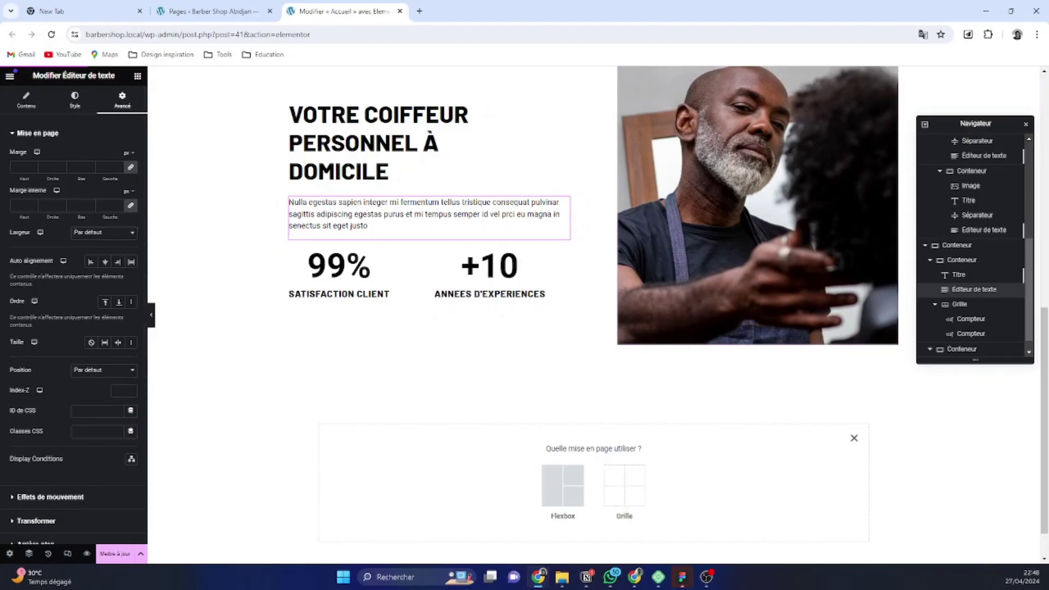
scroll(656, 443, "down", 1)
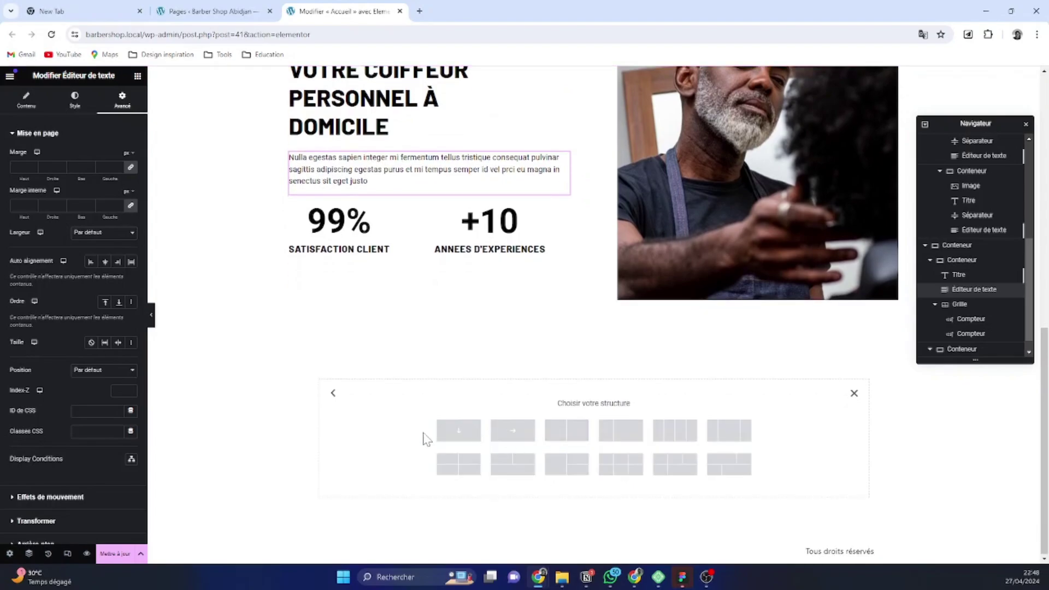
left_click(461, 436)
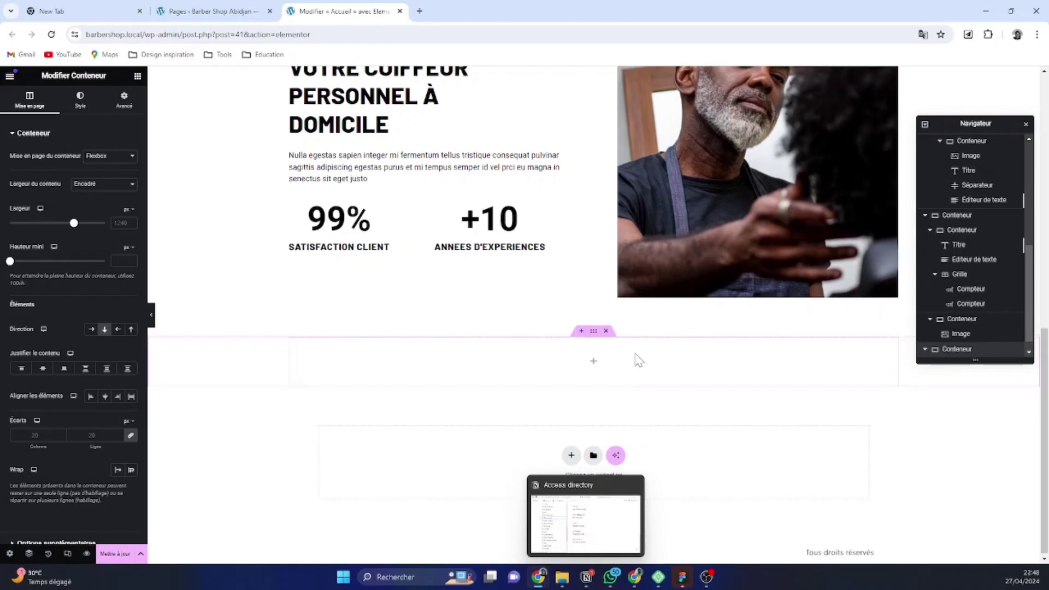
left_click(955, 348)
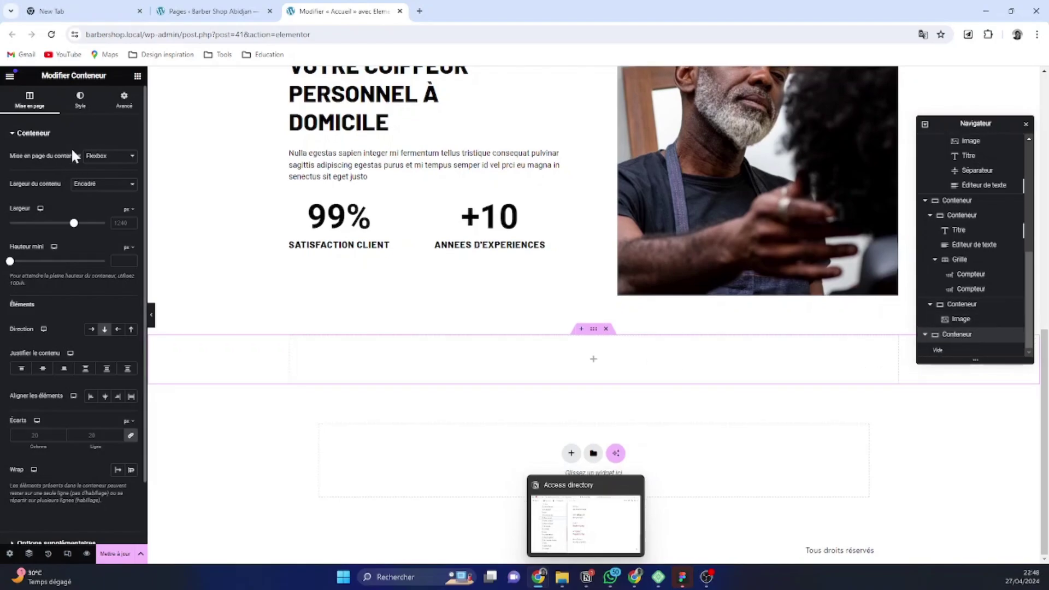
left_click(137, 76)
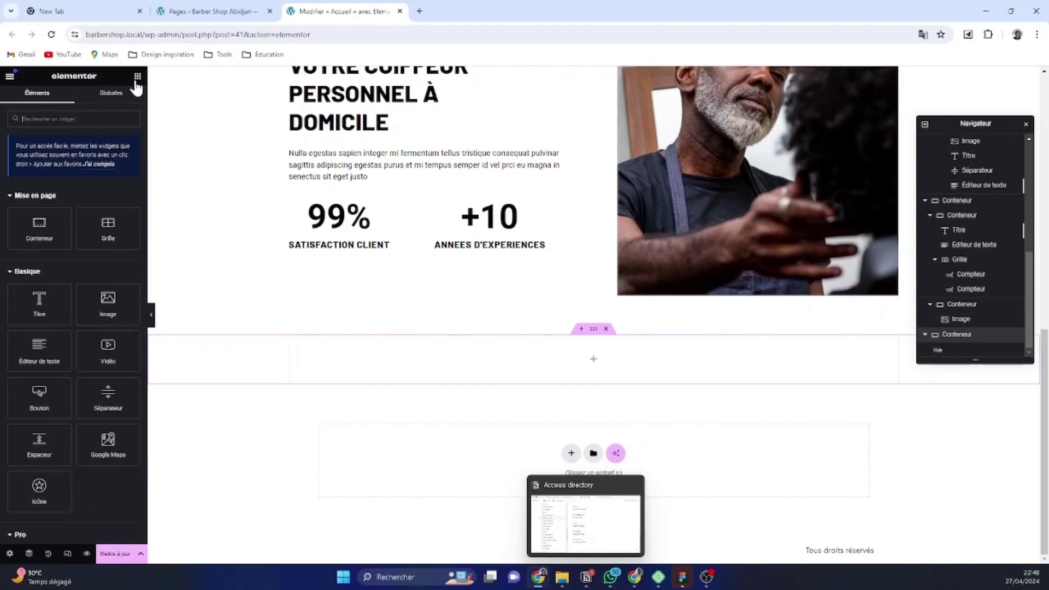
left_click(38, 227)
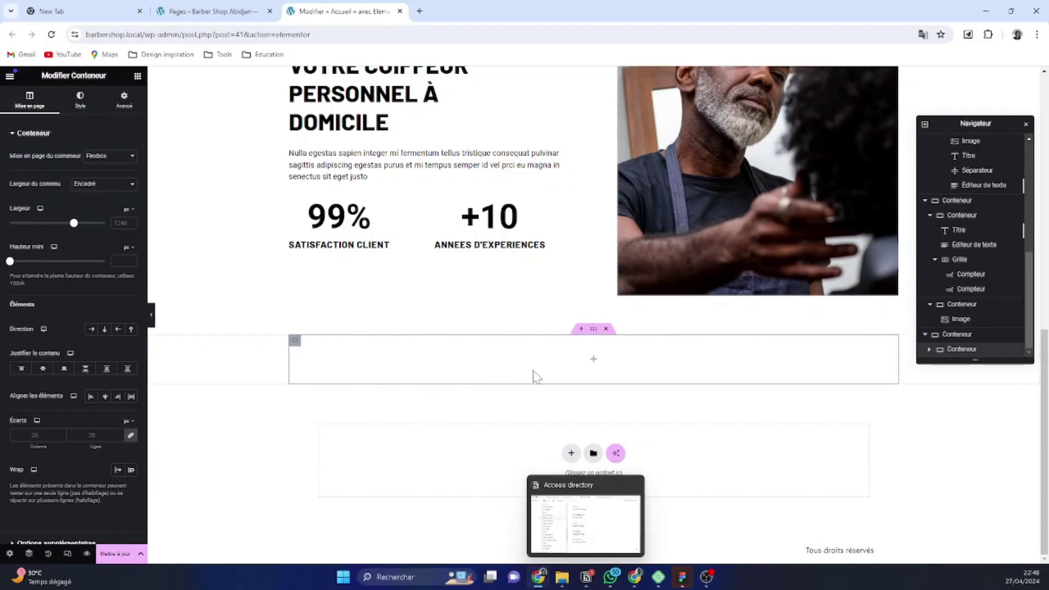
Add a heading widget and a text editor widget below it inside the nested container
left_click(137, 77)
left_click_drag(46, 285, 557, 349)
left_click(137, 76)
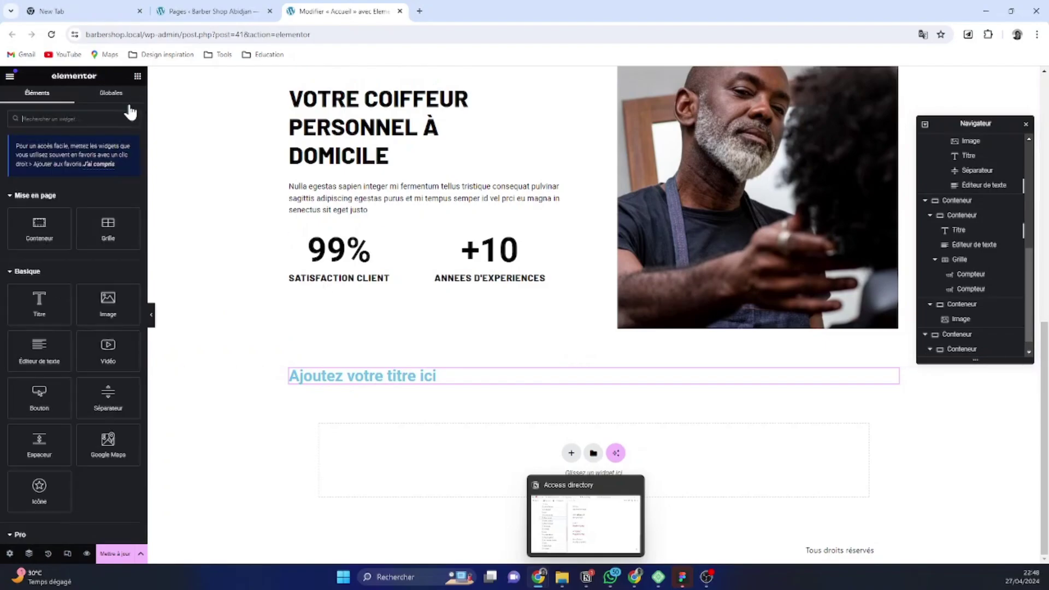
left_click_drag(46, 347, 425, 382)
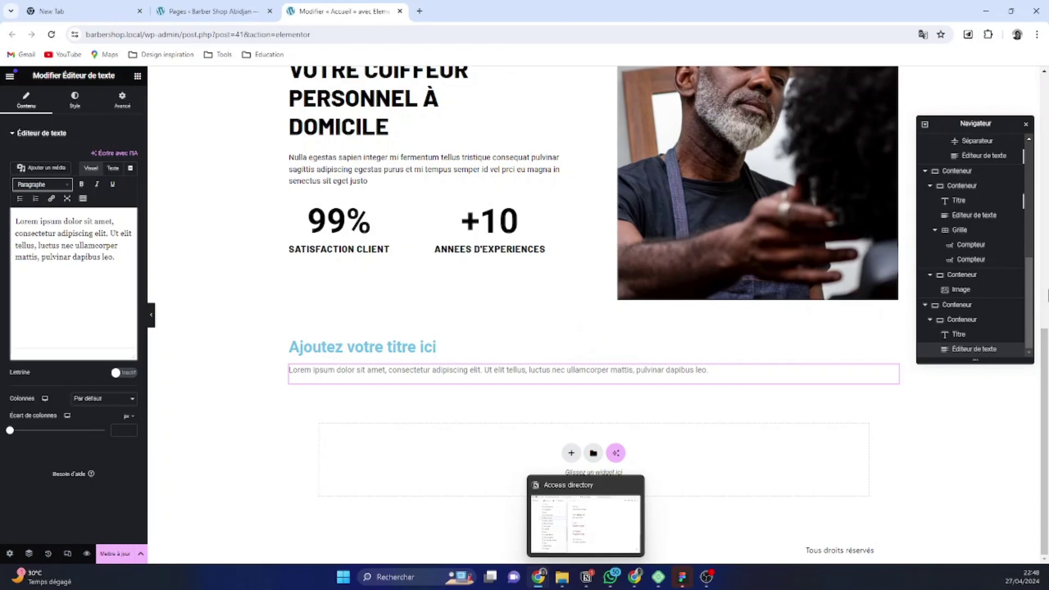
Rename the outer container of the new section to "Nos services"
left_click(965, 322)
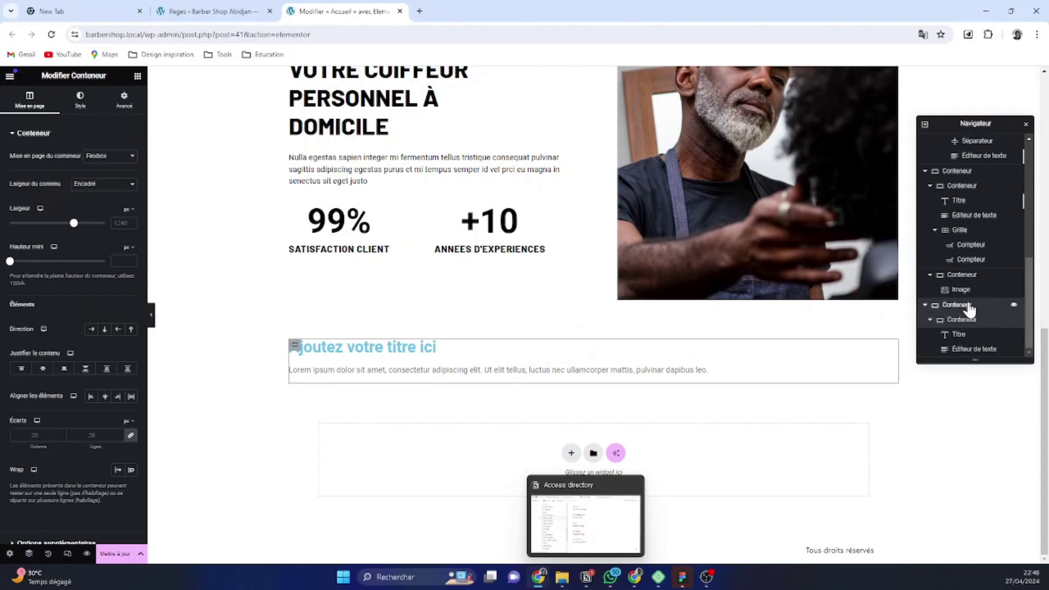
left_click(966, 306)
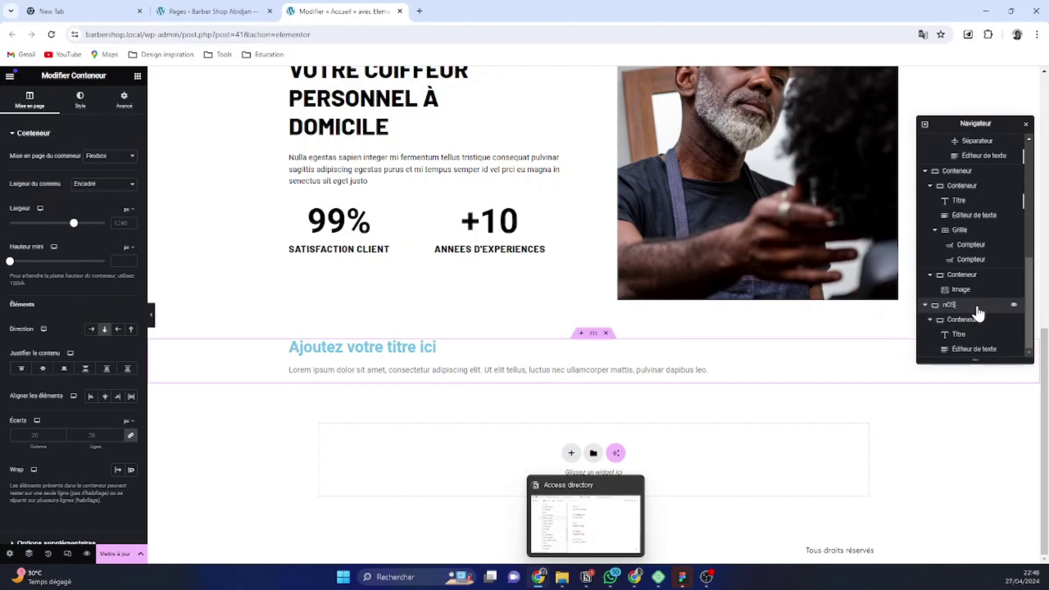
type("Nos se")
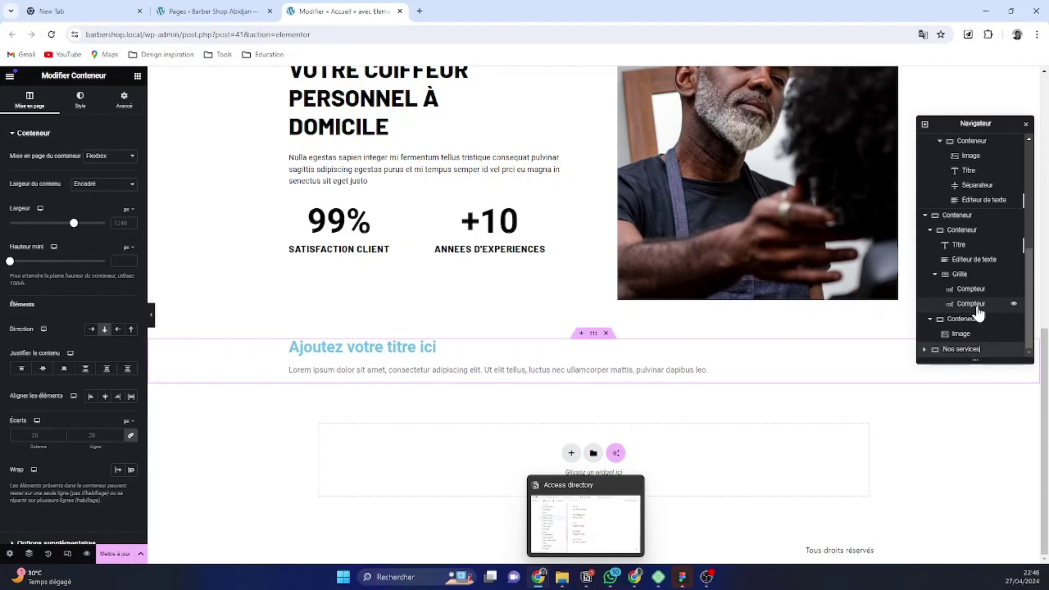
type("rvices")
left_click(970, 334)
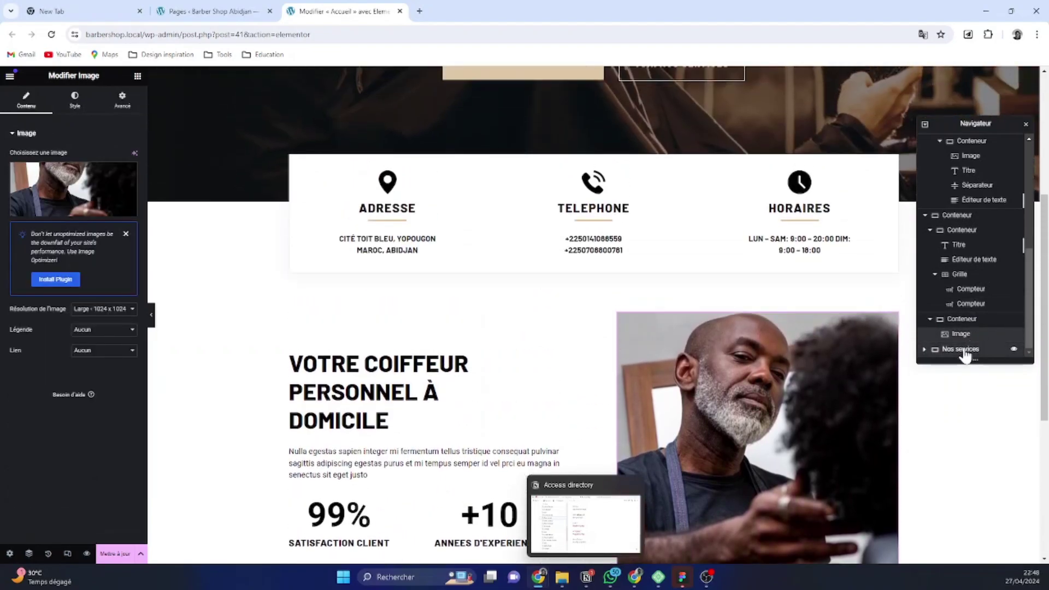
Add a second nested container inside "Nos services", below the one holding the heading and text
left_click(965, 352)
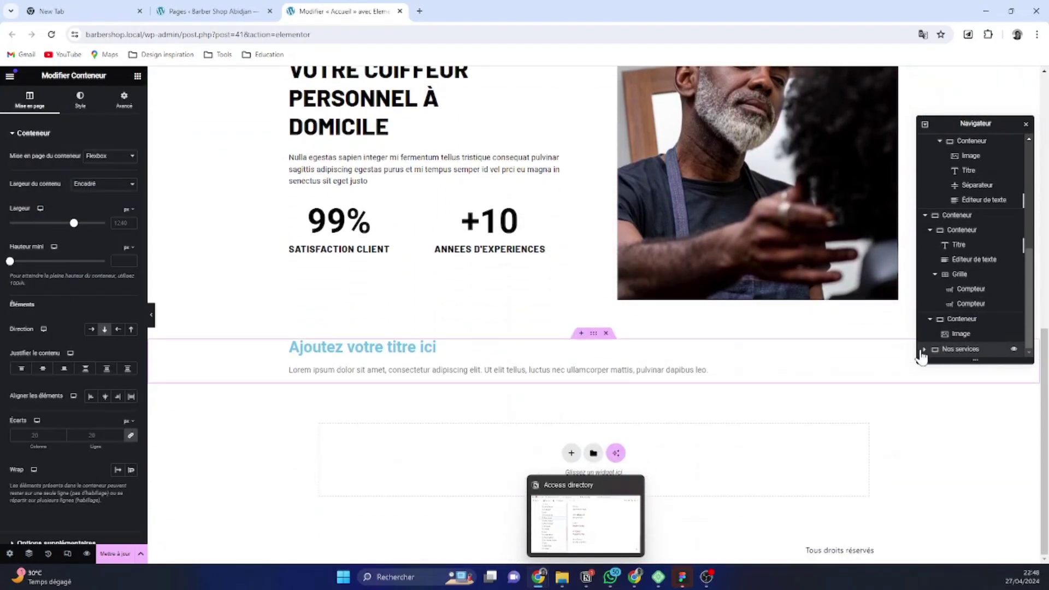
left_click(924, 350)
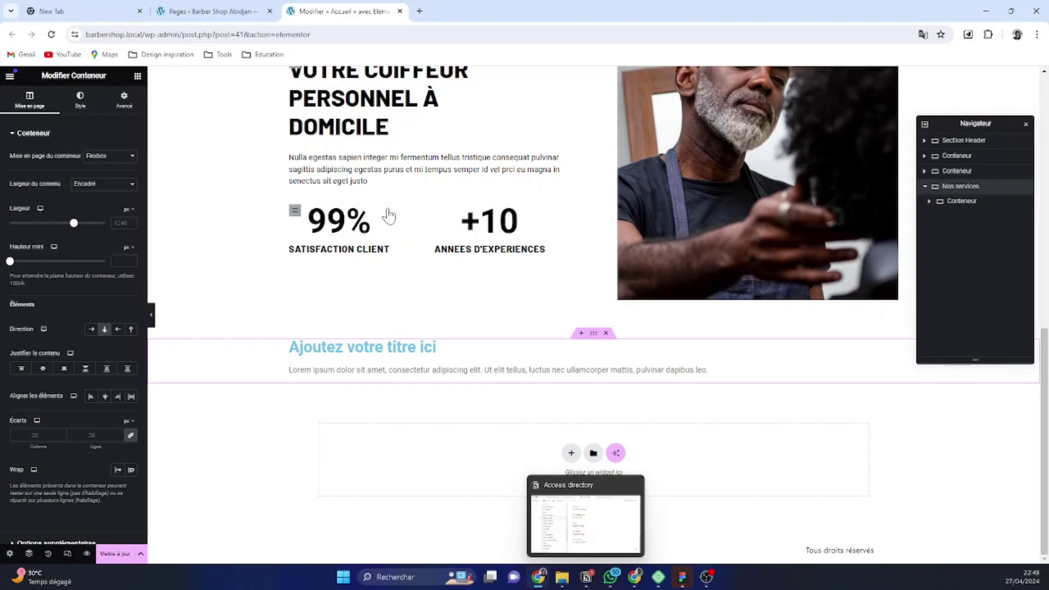
left_click(138, 76)
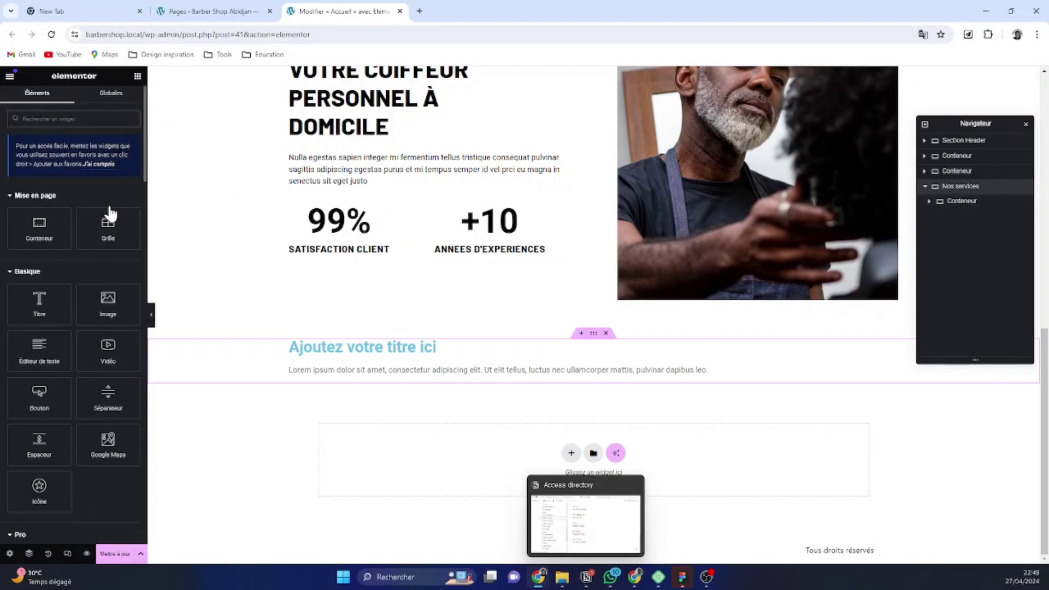
left_click(32, 224)
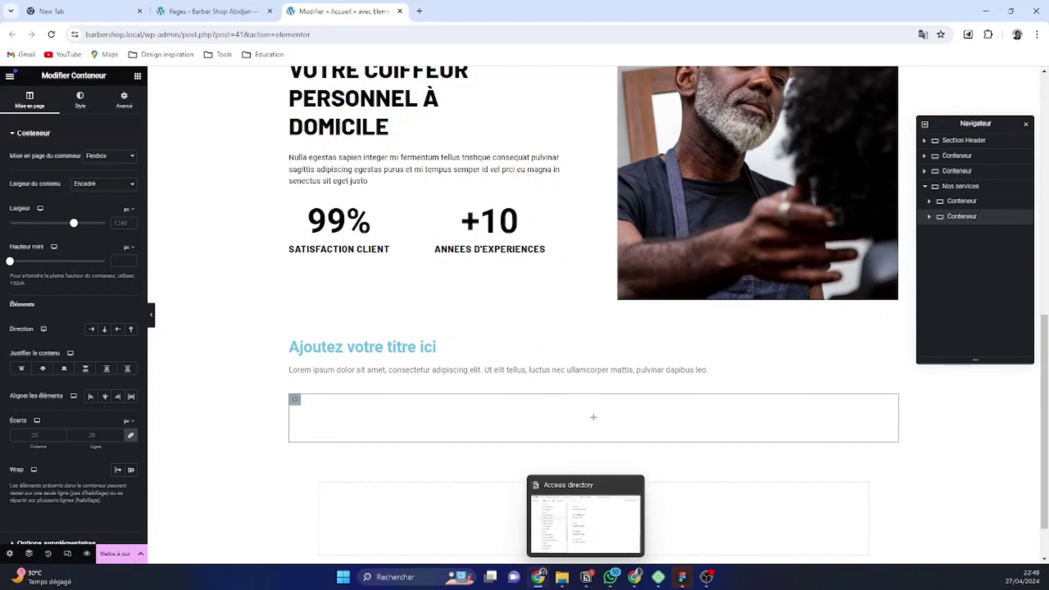
Give the empty second container in "Nos services" a classic background in the global white colour
scroll(497, 322, "down", 1)
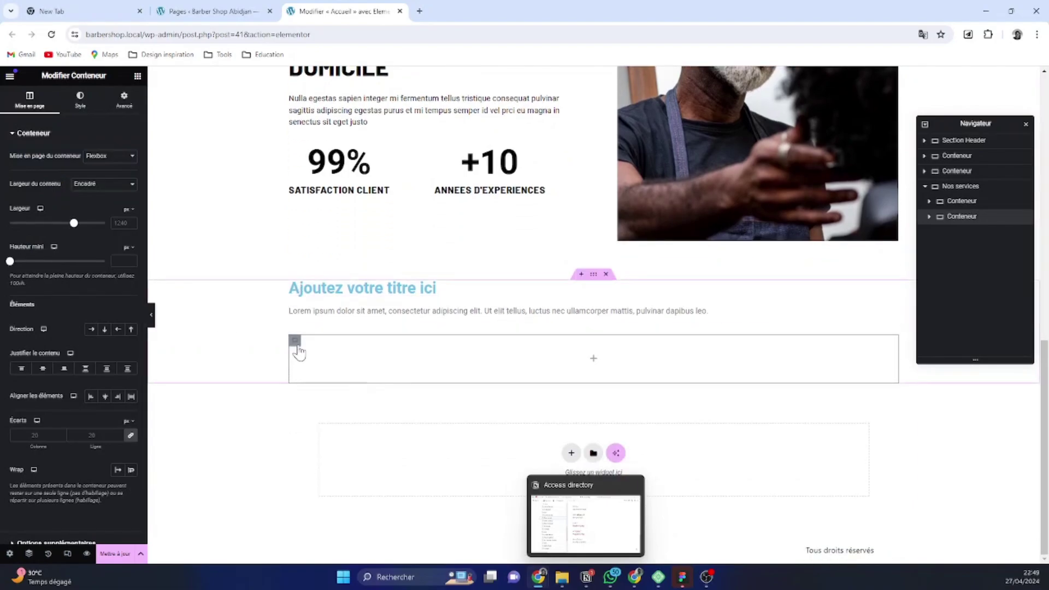
left_click(80, 101)
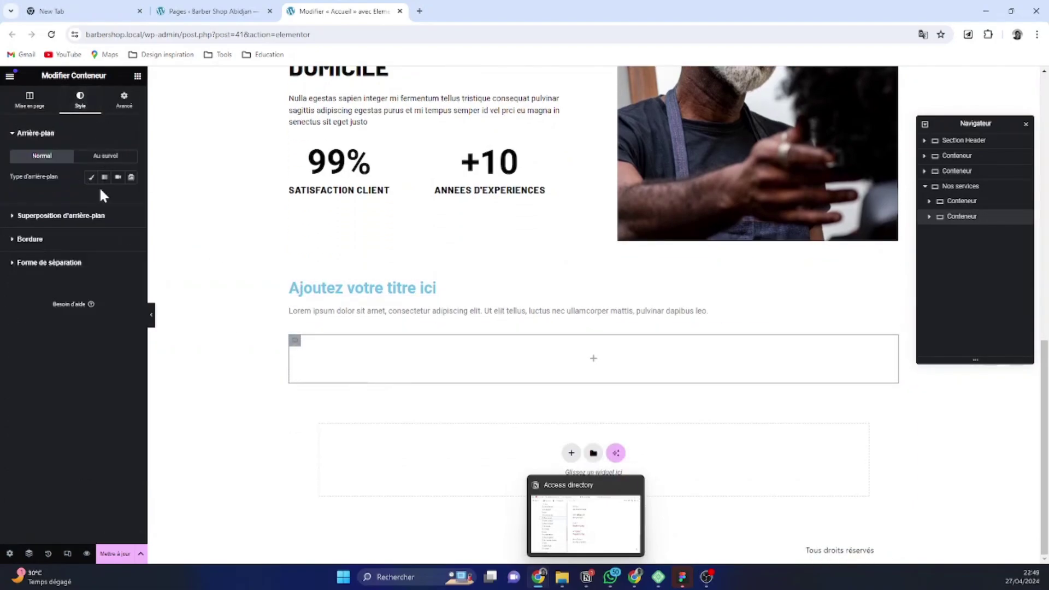
left_click(92, 178)
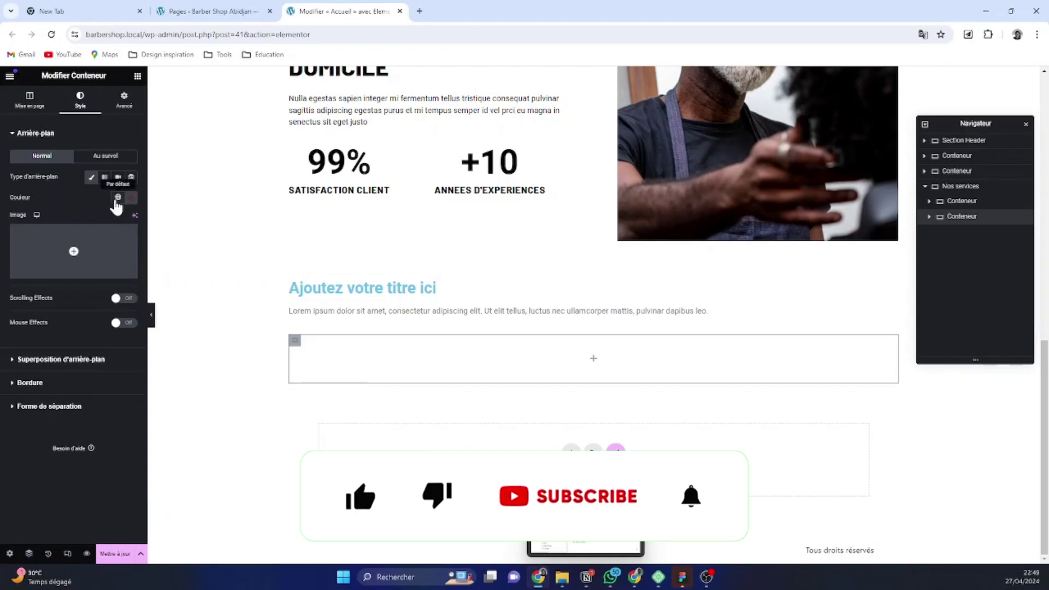
left_click(118, 197)
left_click(90, 324)
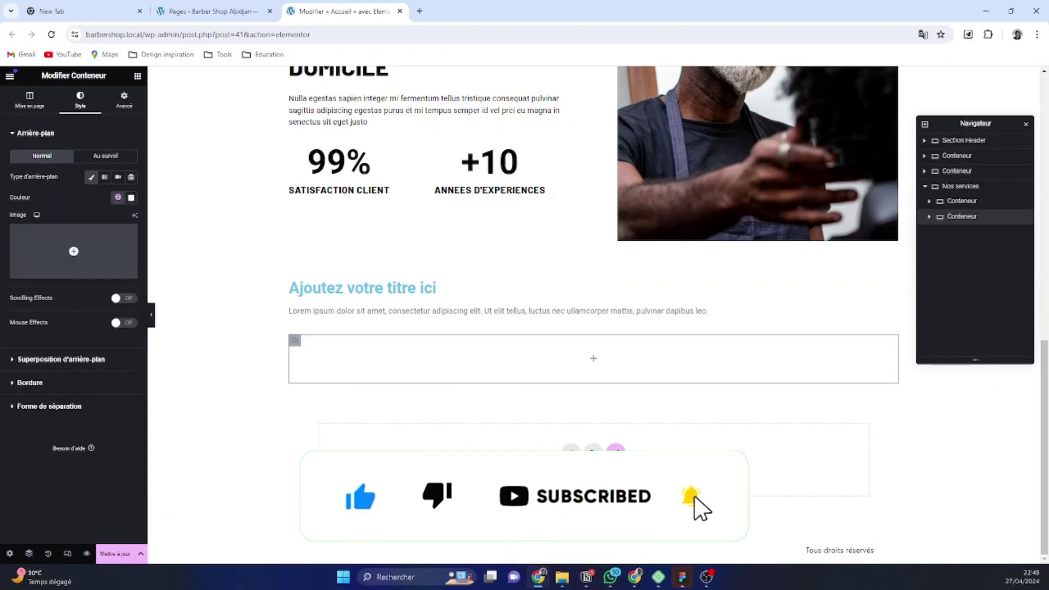
Review the page's section backgrounds, then switch to Figma and examine the services section's background and card container for comparison
scroll(617, 314, "up", 8)
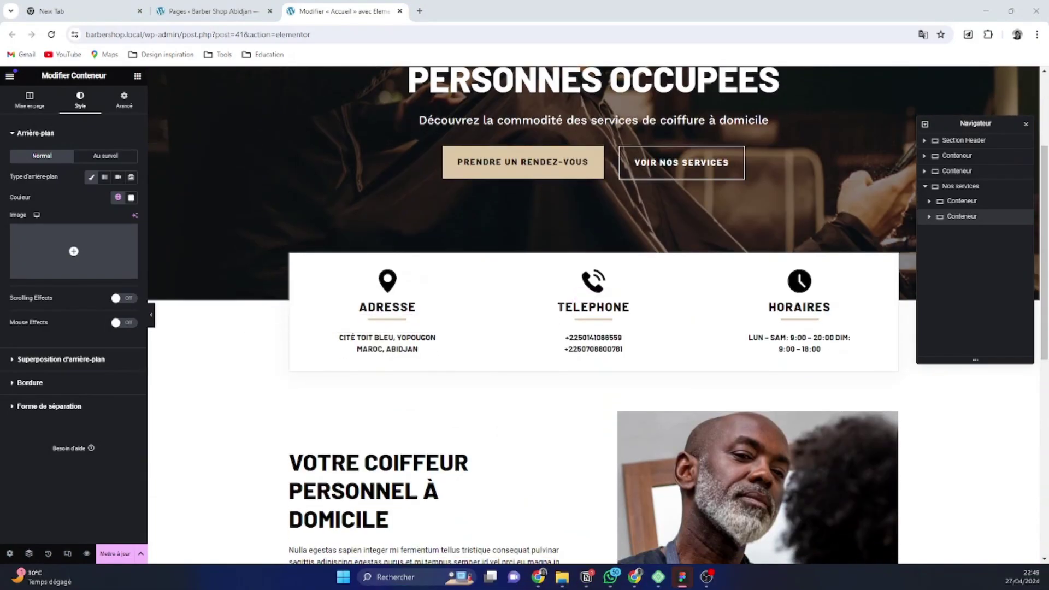
scroll(546, 303, "up", 3)
scroll(563, 306, "down", 11)
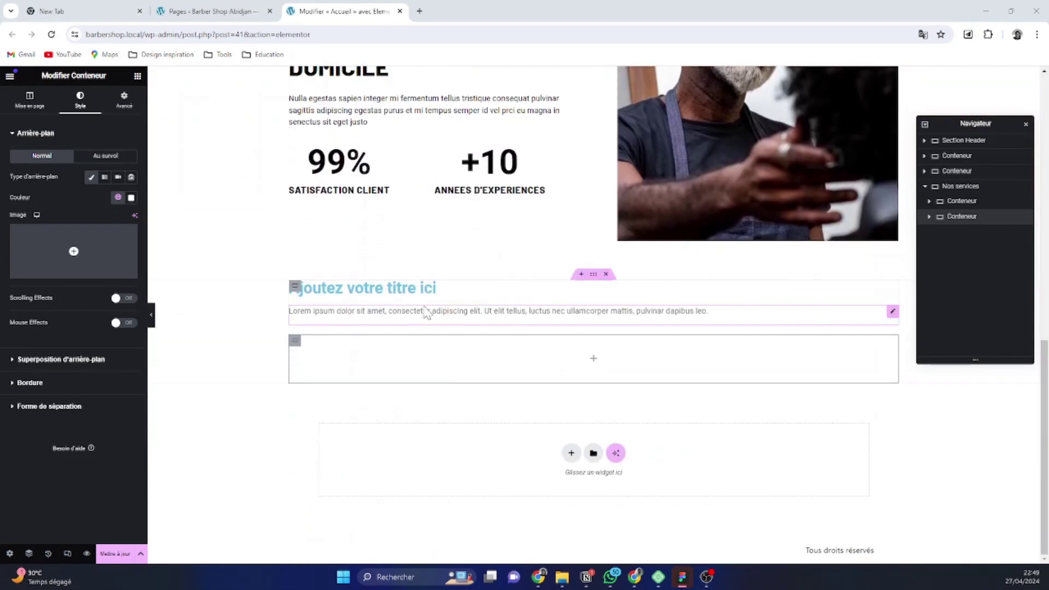
scroll(426, 312, "up", 8)
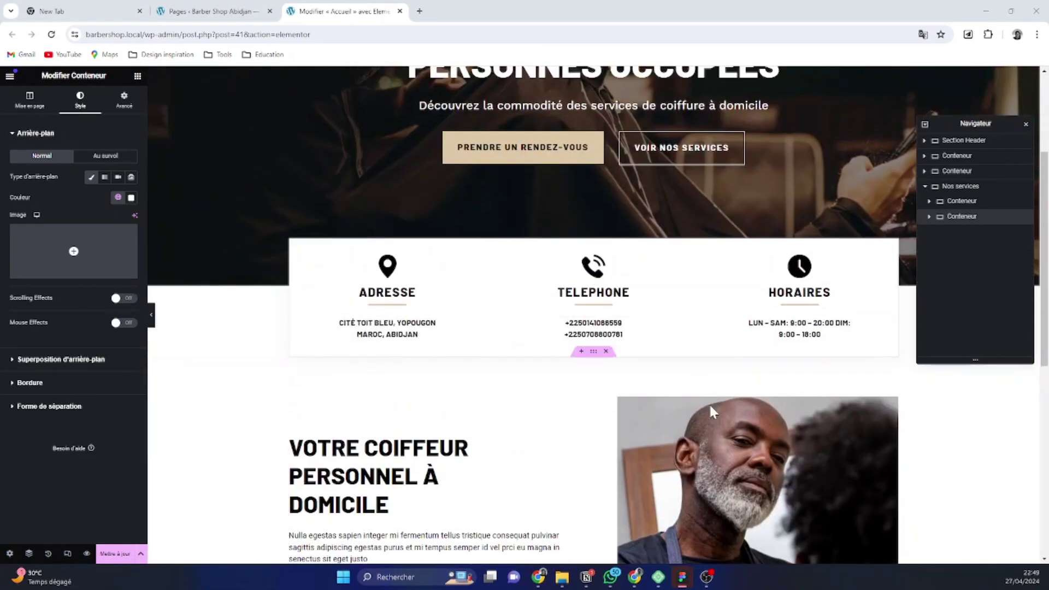
mouse_move(684, 578)
left_click(601, 527)
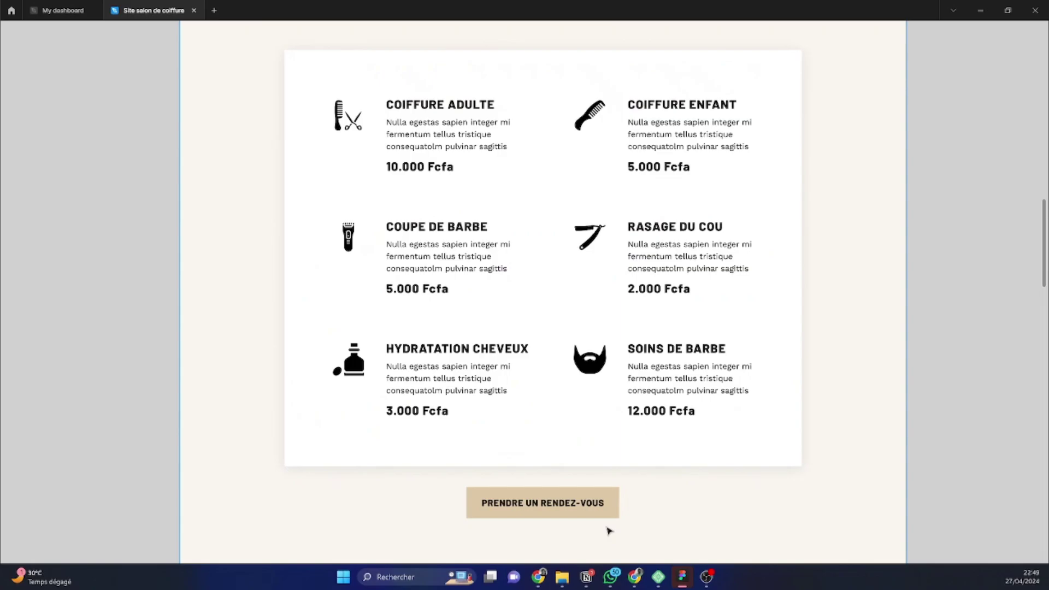
scroll(235, 170, "up", 2)
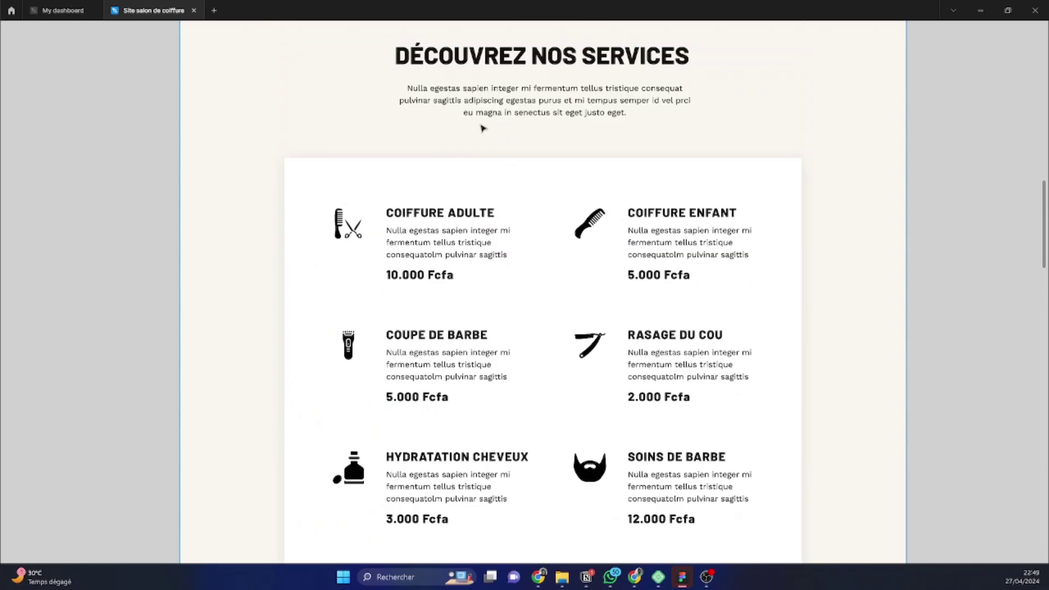
scroll(885, 144, "up", 1)
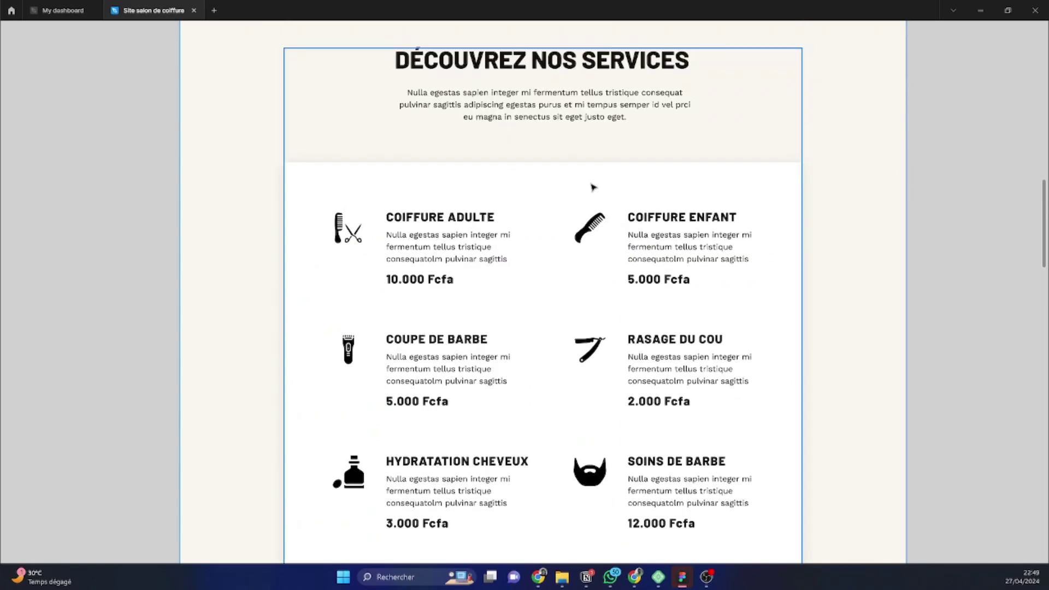
left_click(595, 187)
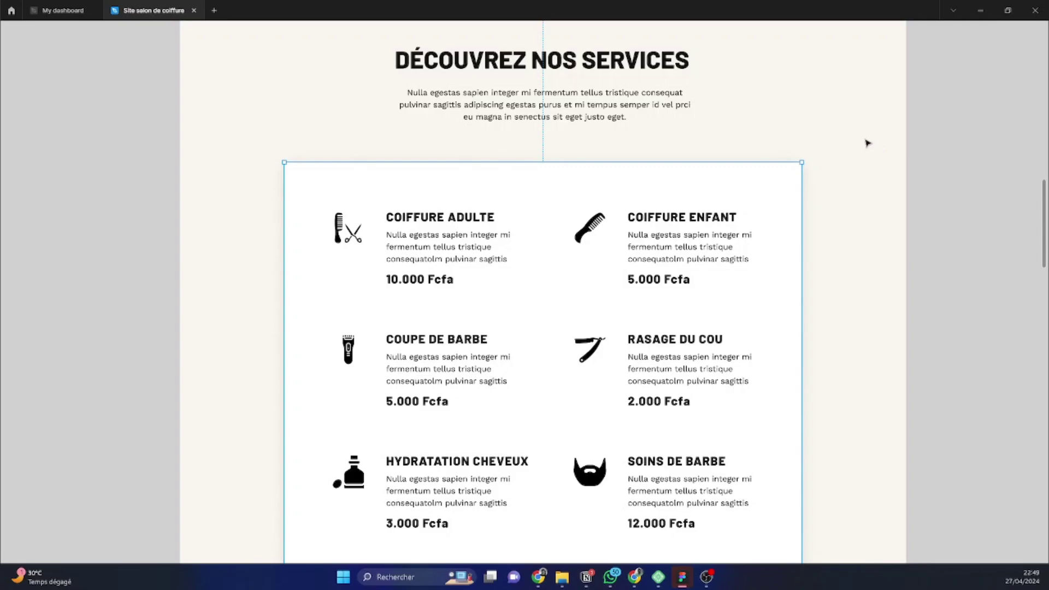
Back in Elementor, set the page body to a classic background with the colour F8F5EF in the page settings
left_click(981, 11)
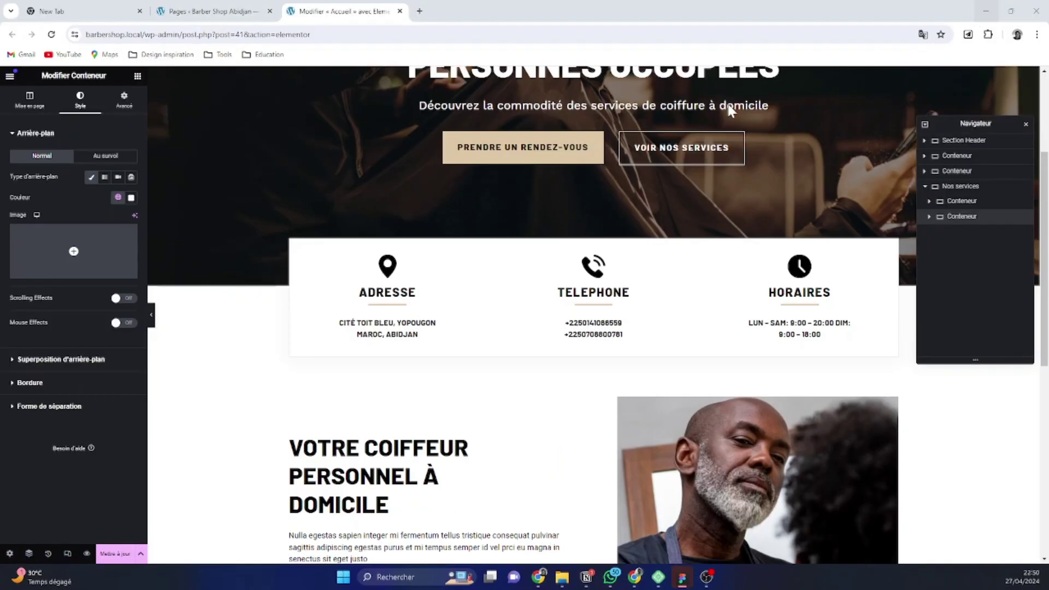
scroll(356, 292, "down", 1)
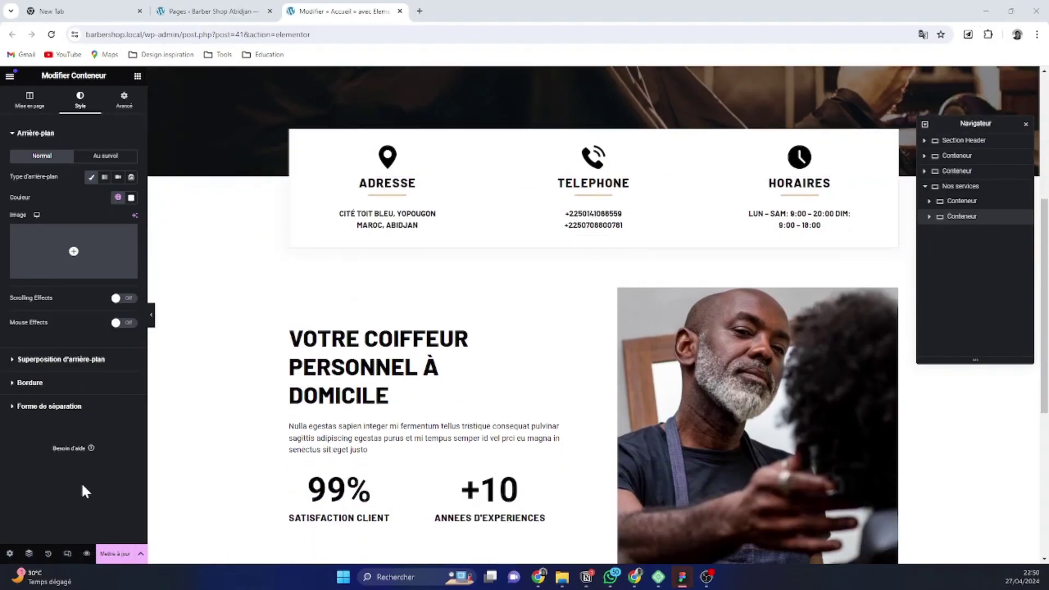
left_click(9, 553)
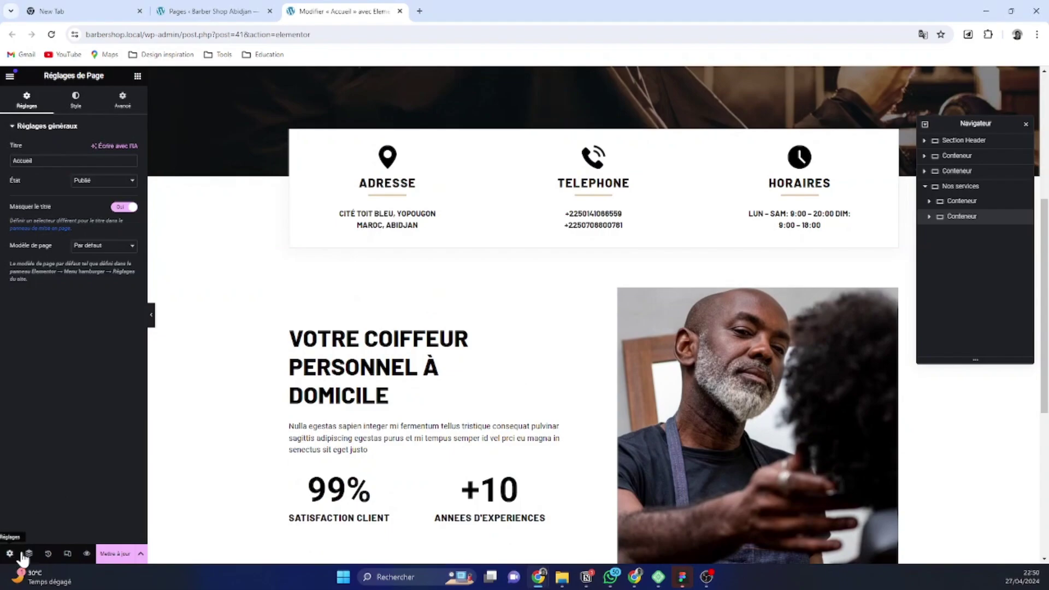
left_click(85, 101)
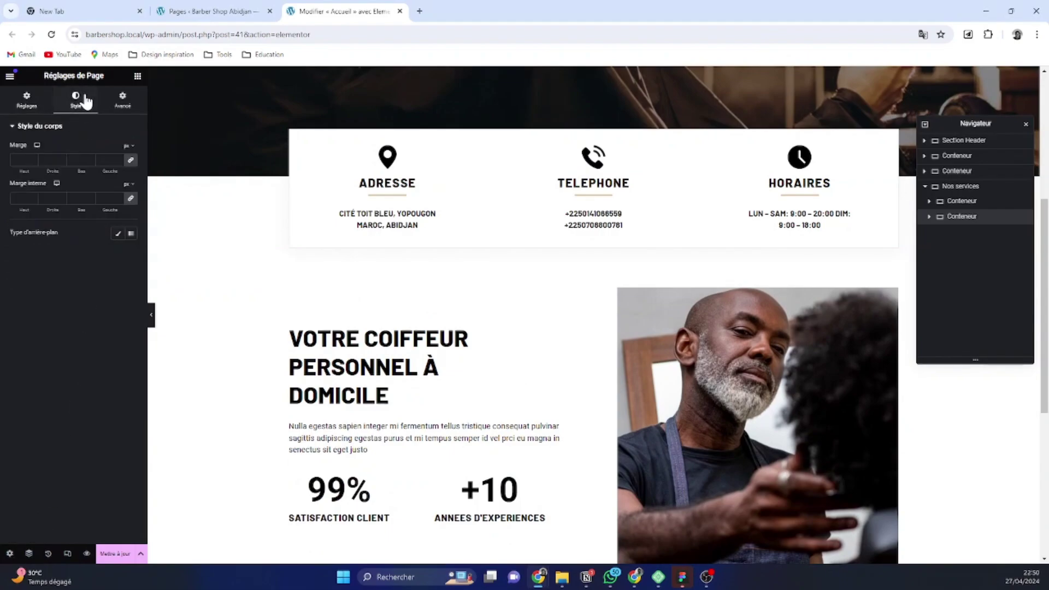
left_click(118, 234)
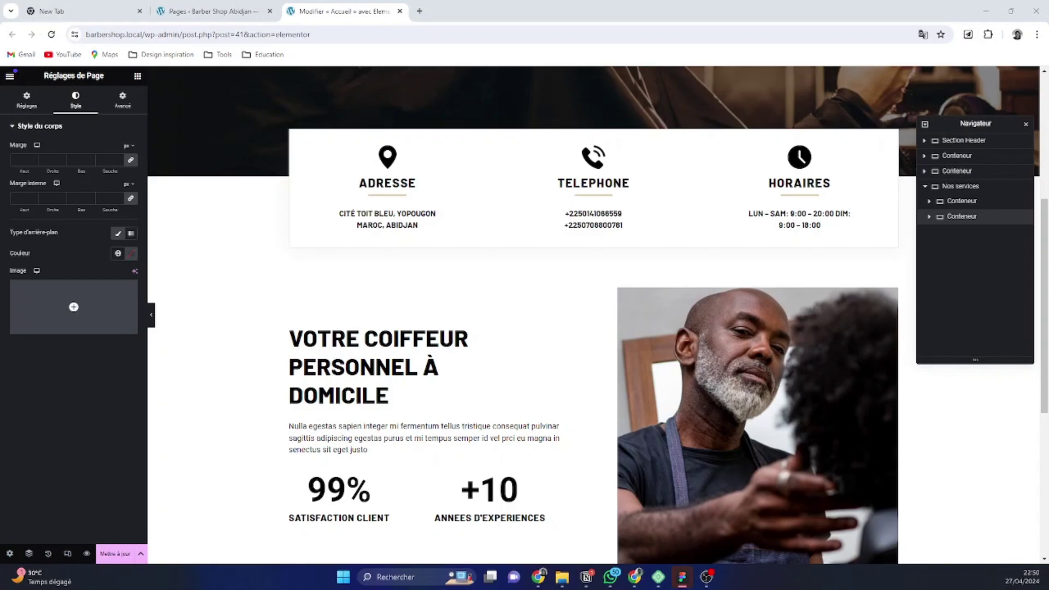
left_click(118, 253)
left_click(132, 254)
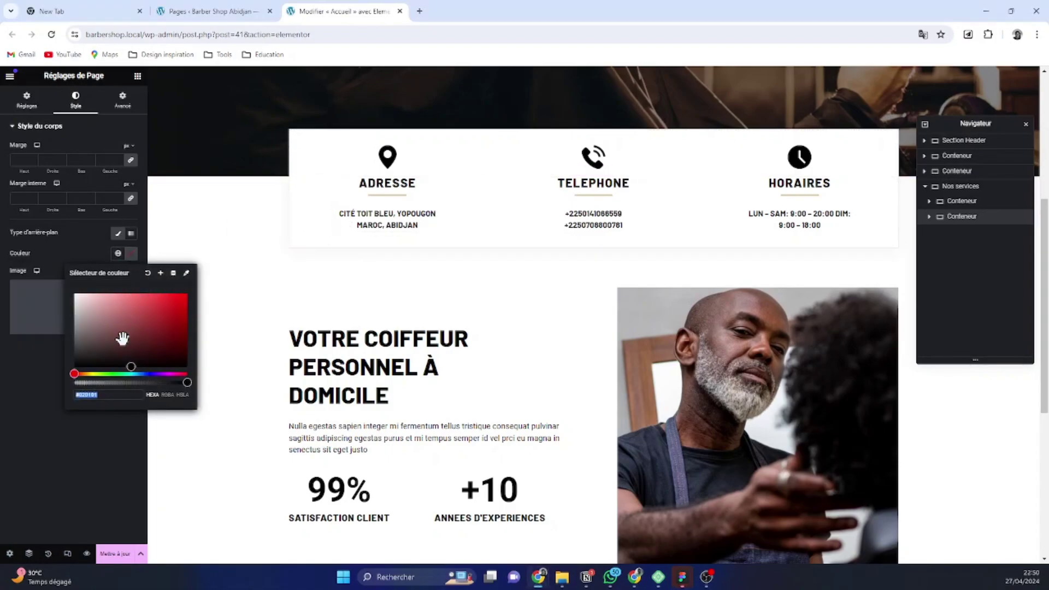
type("F8F5EF")
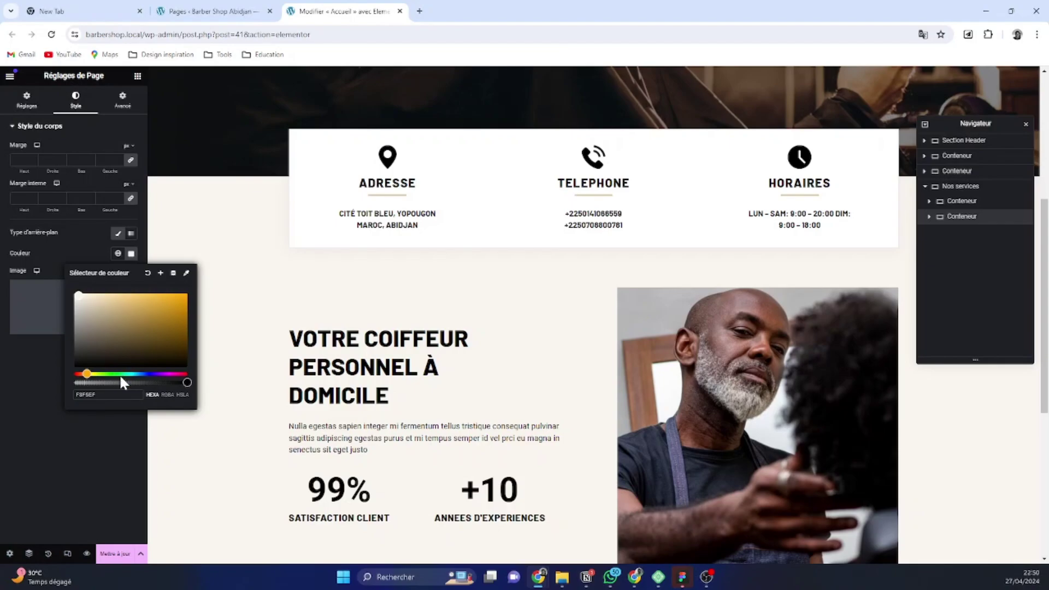
Close the colour picker and review the new body background across the page sections, down to "Nos services"
left_click(113, 415)
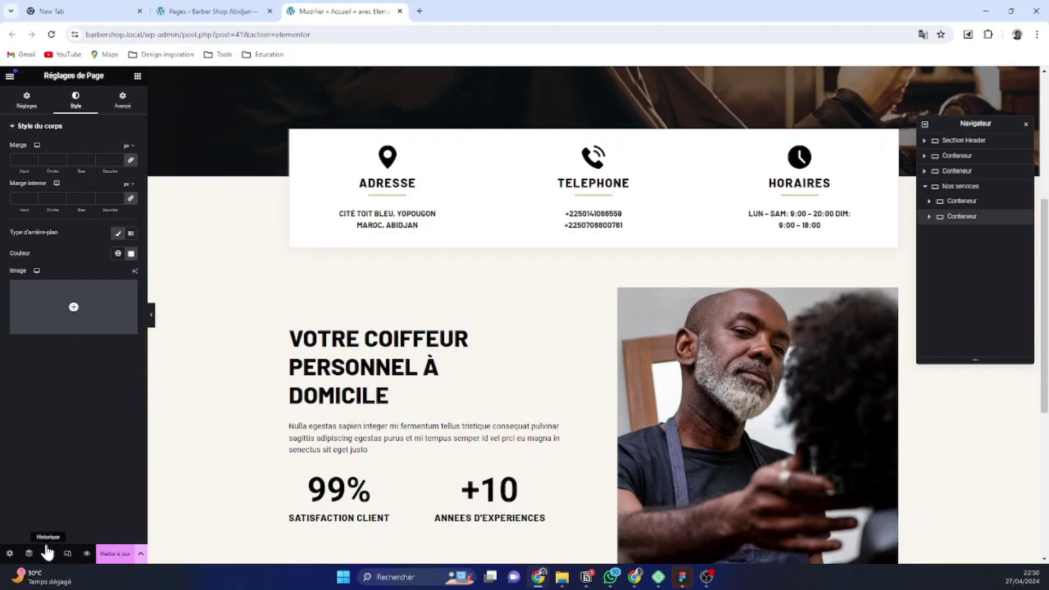
left_click(137, 77)
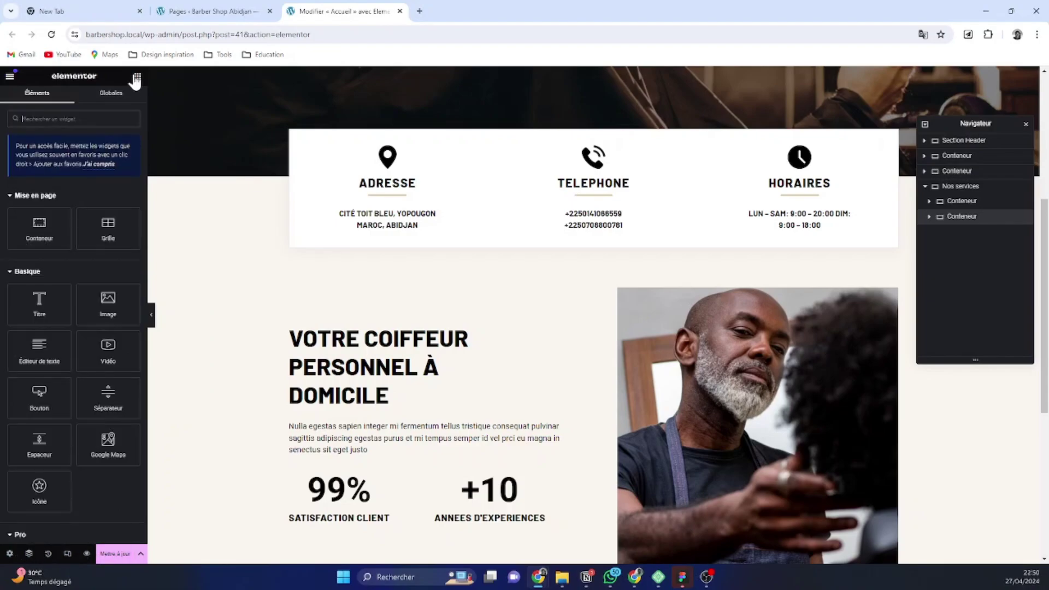
scroll(398, 202, "down", 6)
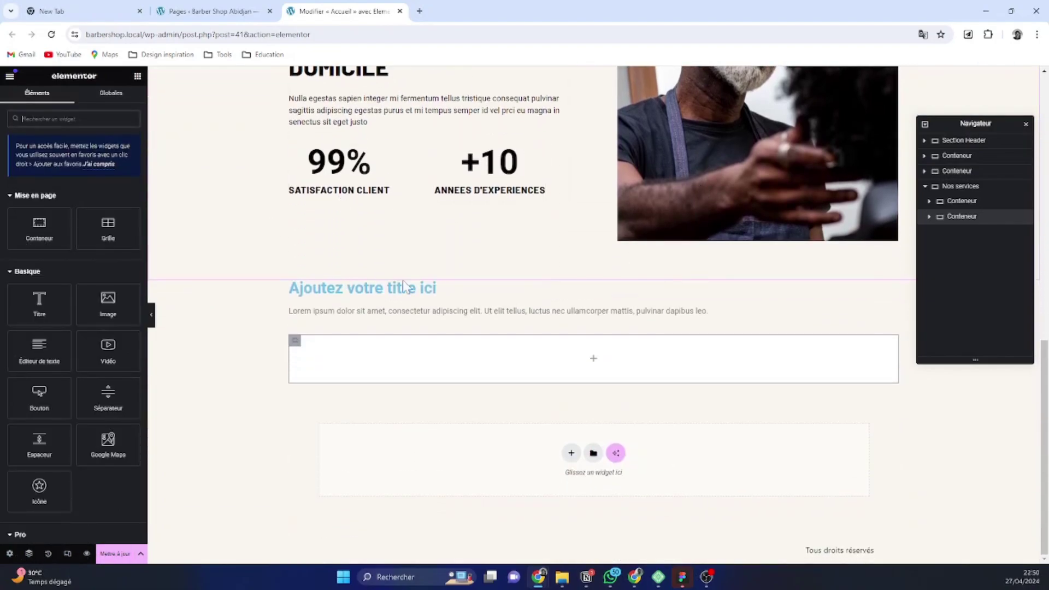
scroll(398, 202, "up", 10)
scroll(471, 433, "down", 3)
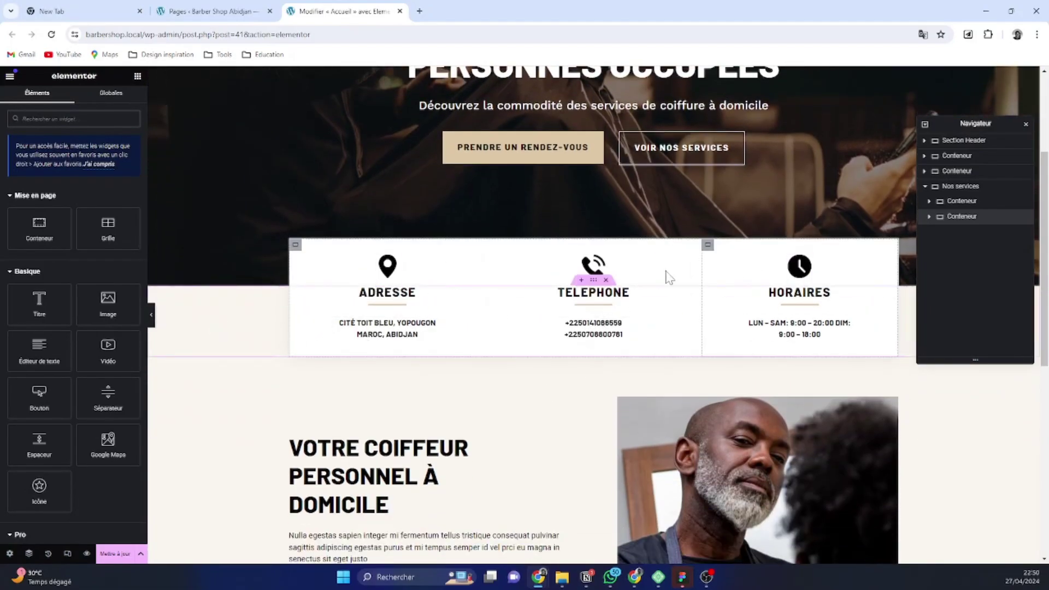
scroll(658, 297, "down", 8)
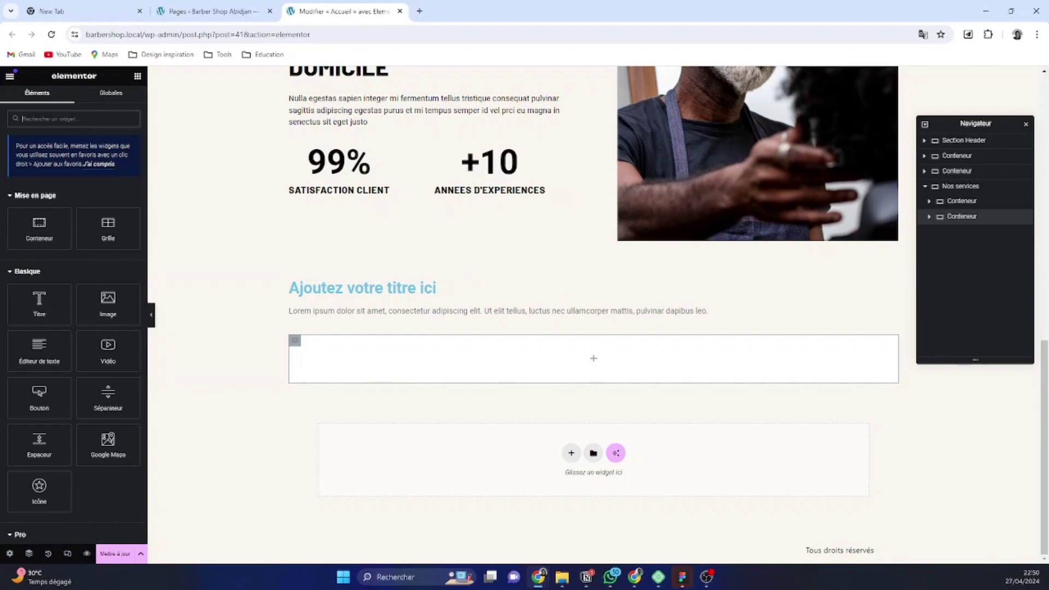
scroll(375, 340, "up", 1)
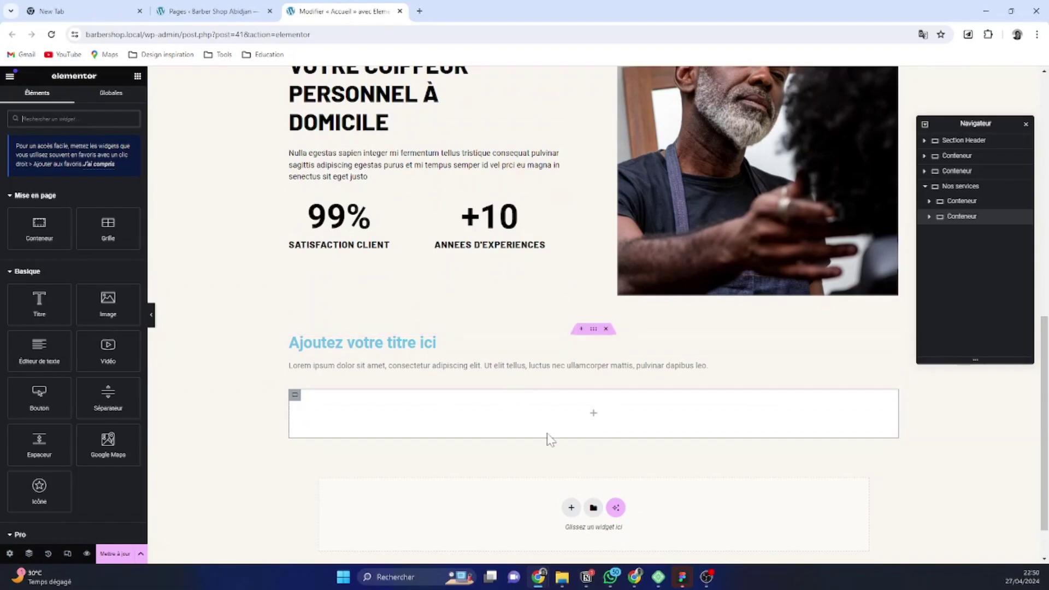
scroll(590, 420, "up", 2)
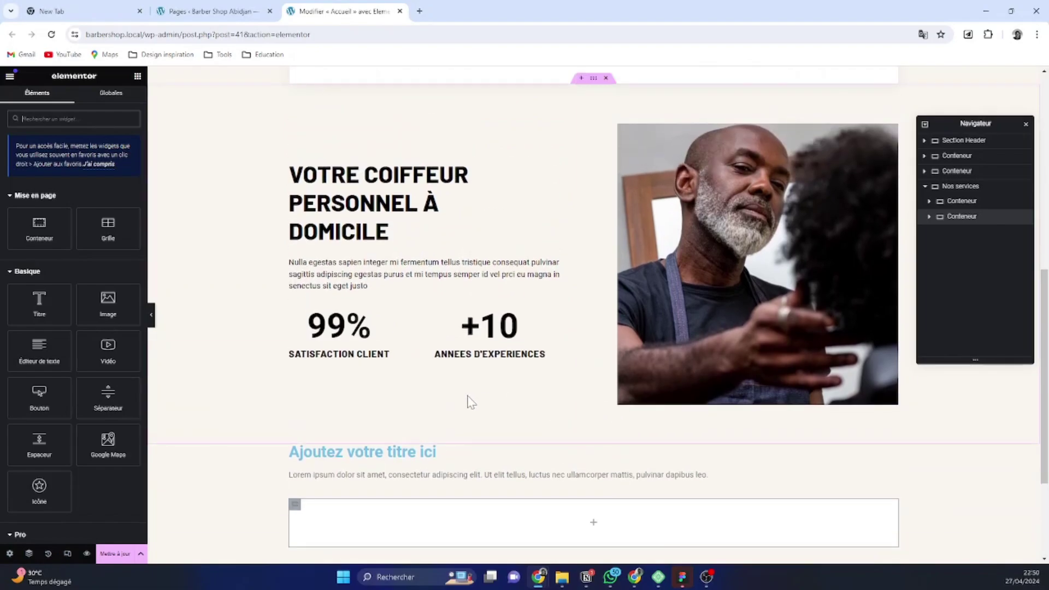
scroll(437, 459, "down", 3)
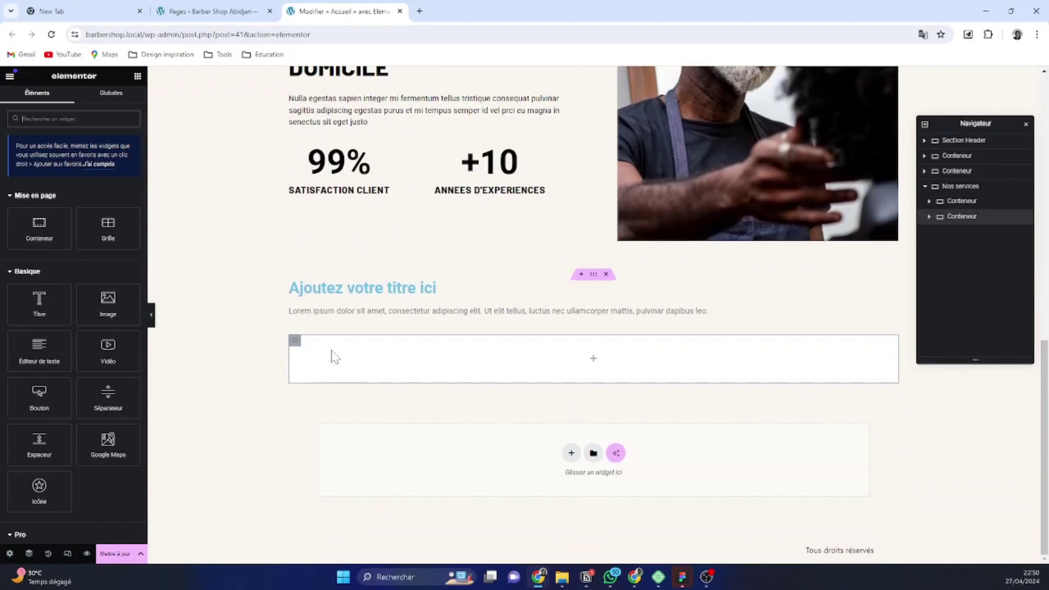
Add a grid inside the white container of "Nos services" and set it to 2 columns and 3 rows
left_click(295, 343)
left_click(135, 78)
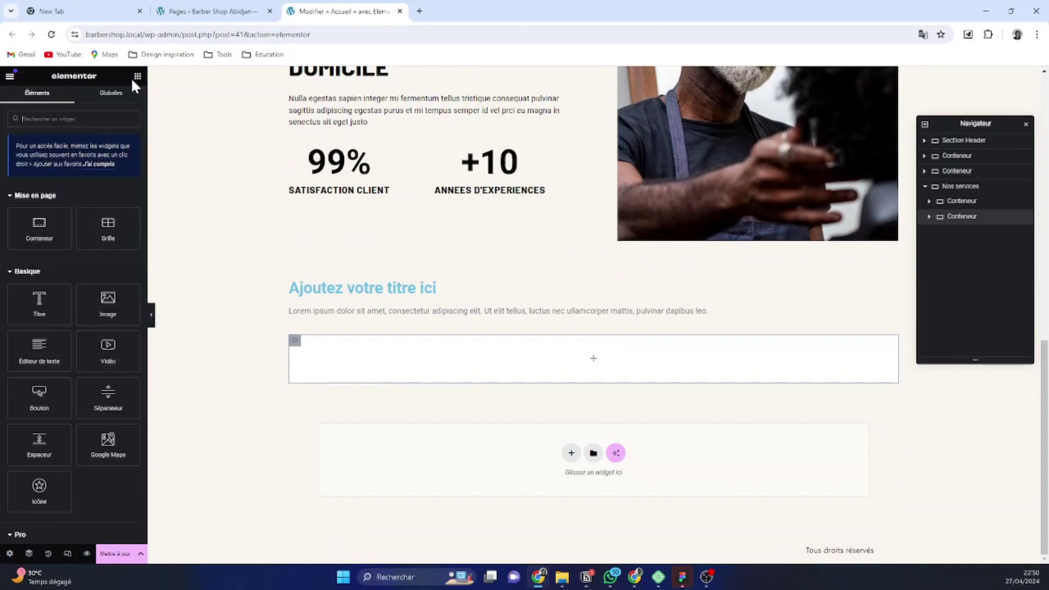
left_click(110, 233)
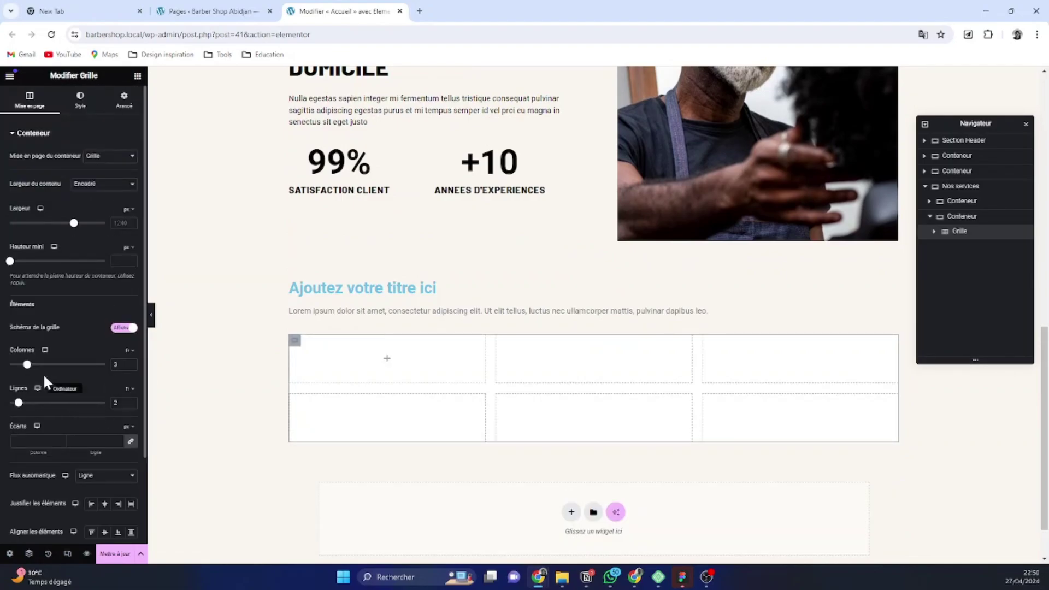
left_click(131, 367)
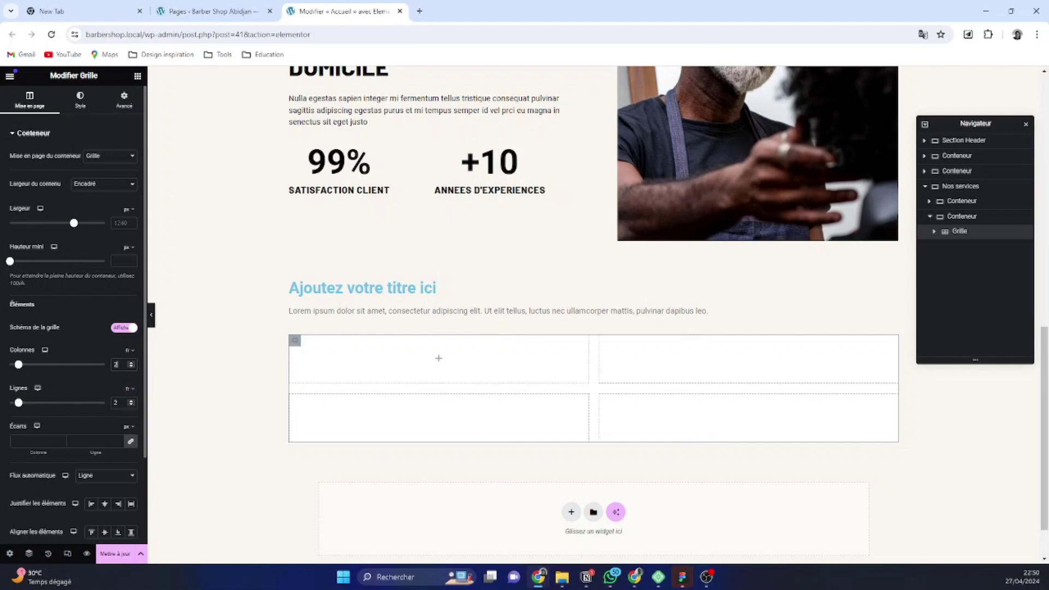
left_click(131, 401)
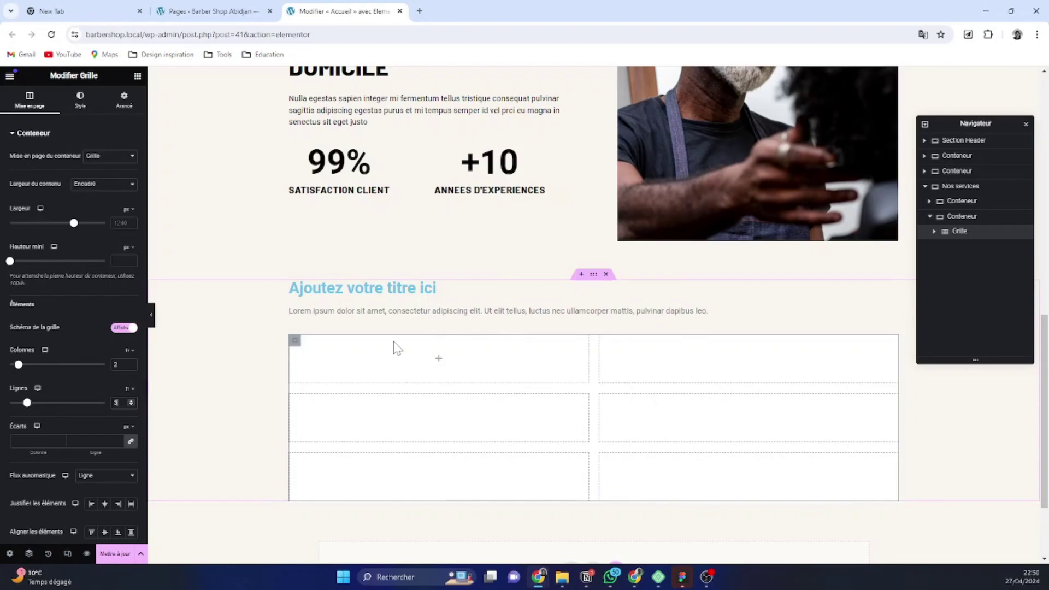
Set the inner padding of the white container around the grid to 5 rem on all sides
left_click(963, 216)
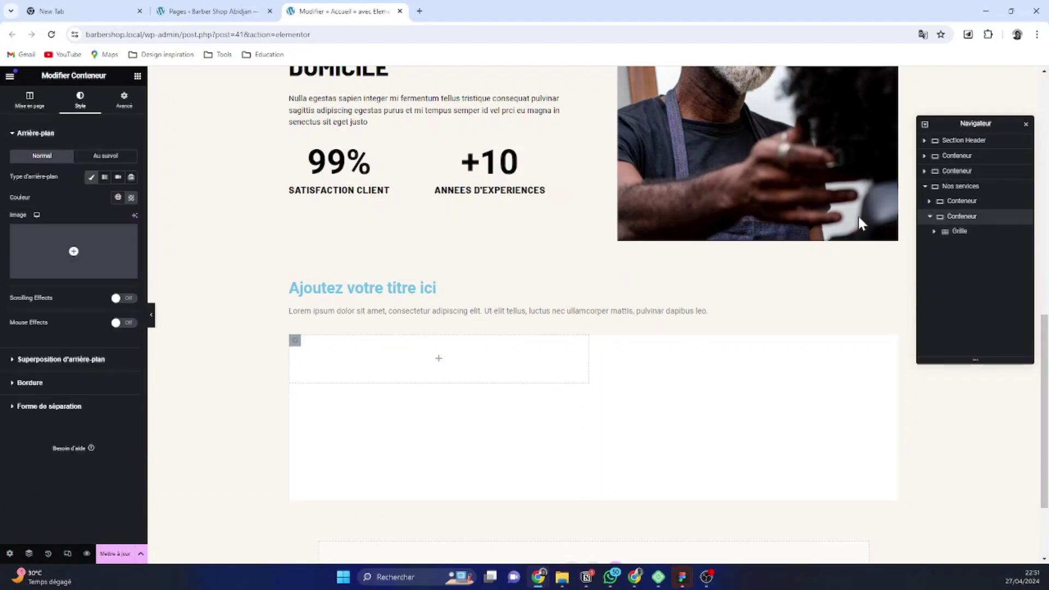
left_click(126, 99)
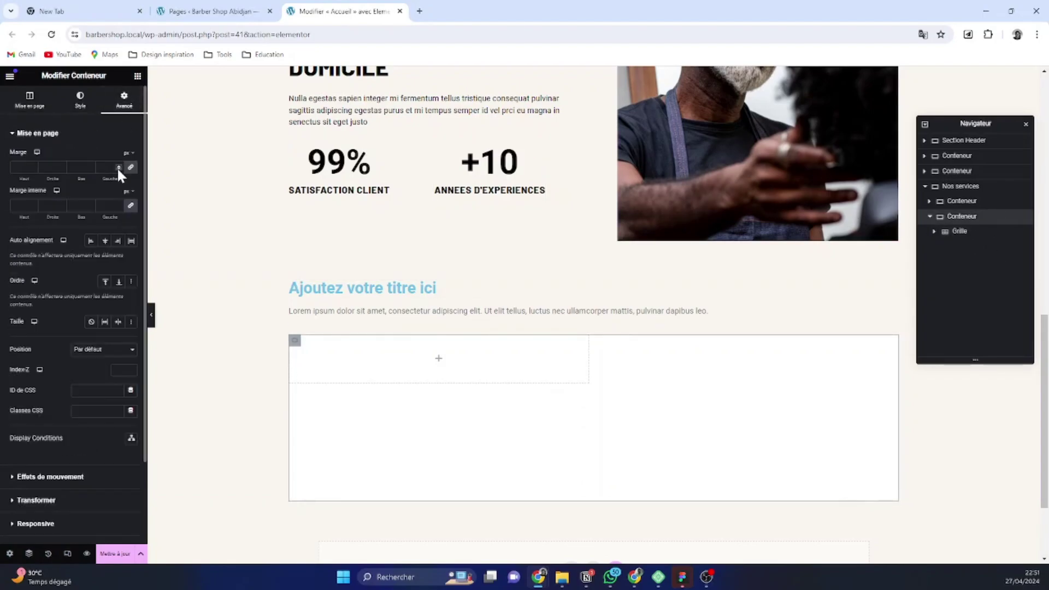
left_click(128, 192)
left_click(120, 209)
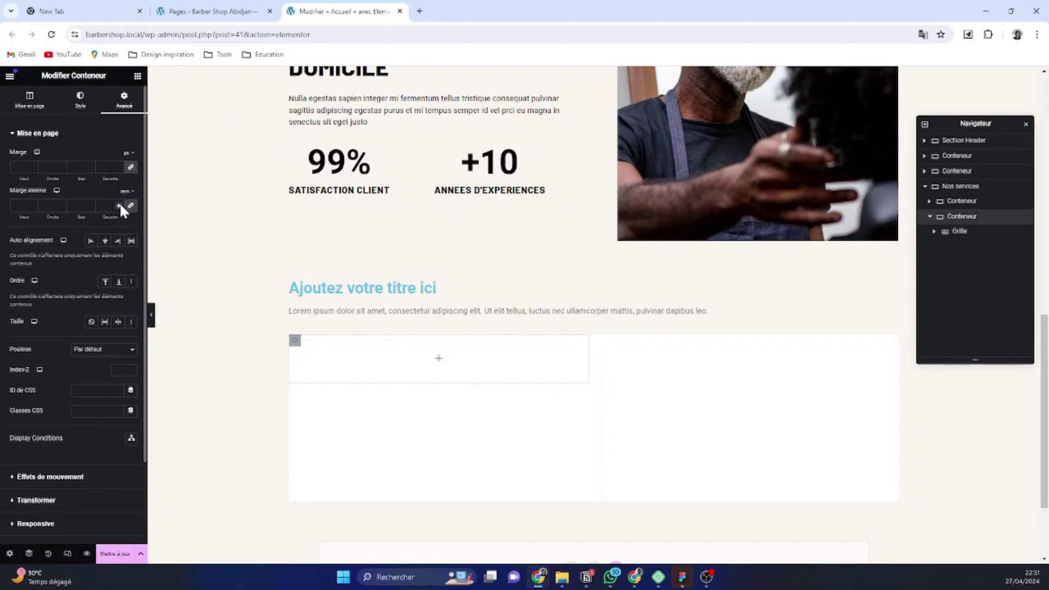
type("3")
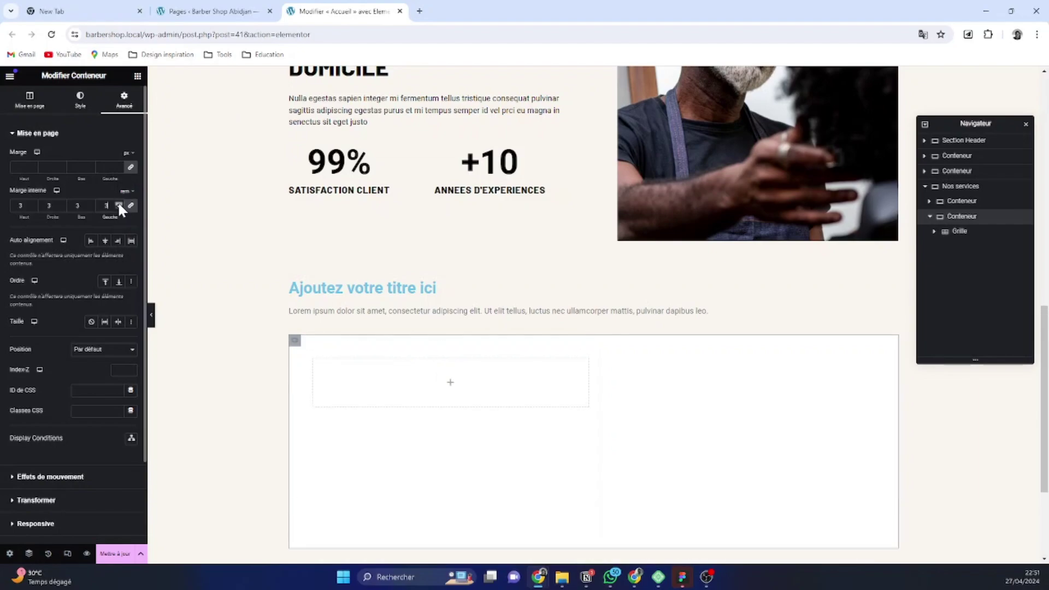
left_click(119, 204)
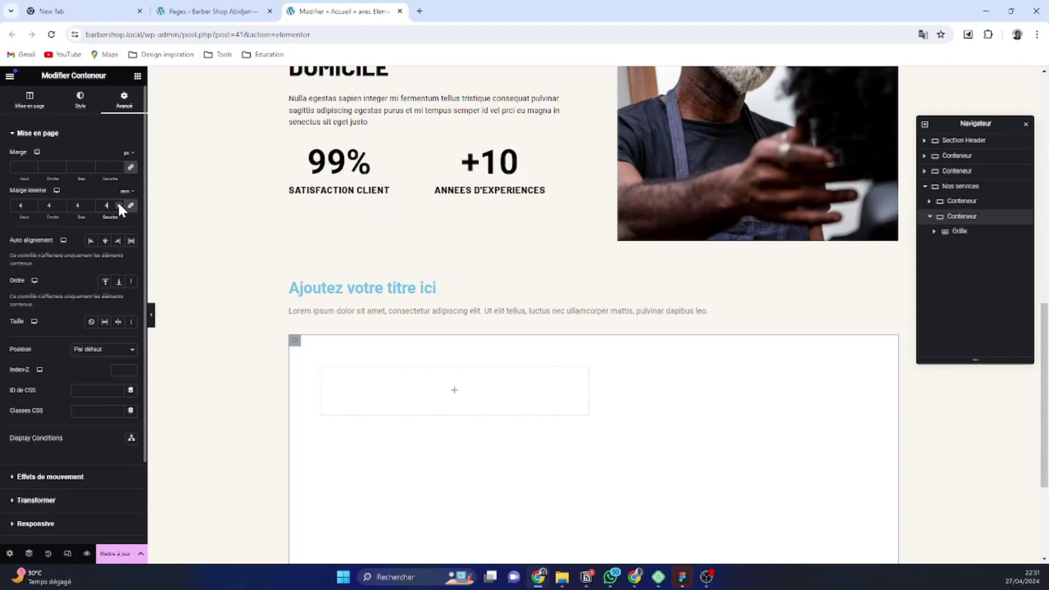
left_click(119, 204)
scroll(529, 283, "down", 3)
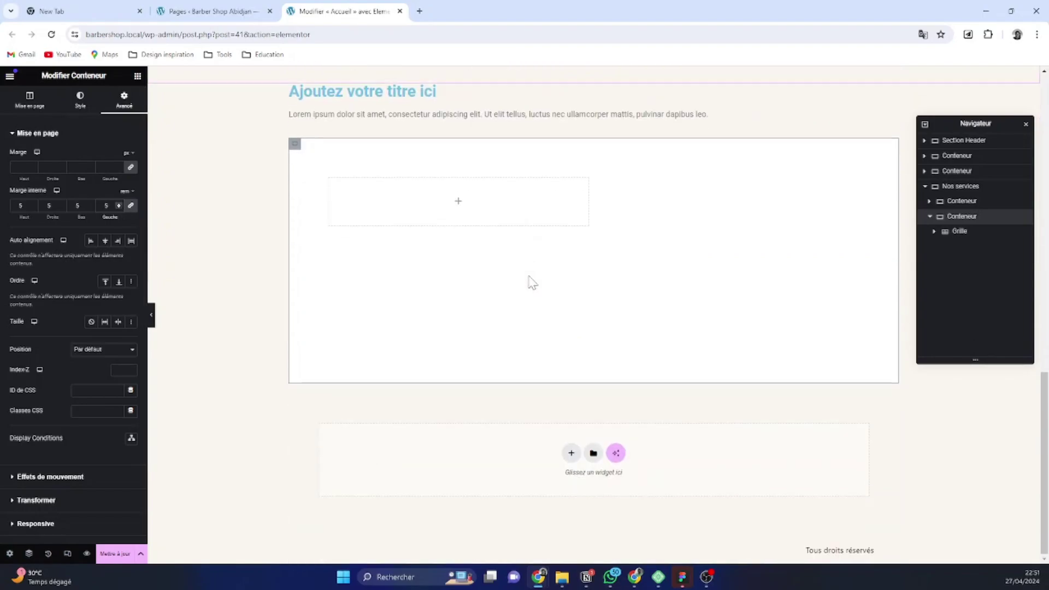
left_click(333, 184)
Replace the "Nos services" placeholder heading with the plain text "Découvrez nos services", free of pasted Figma markup
scroll(382, 224, "up", 3)
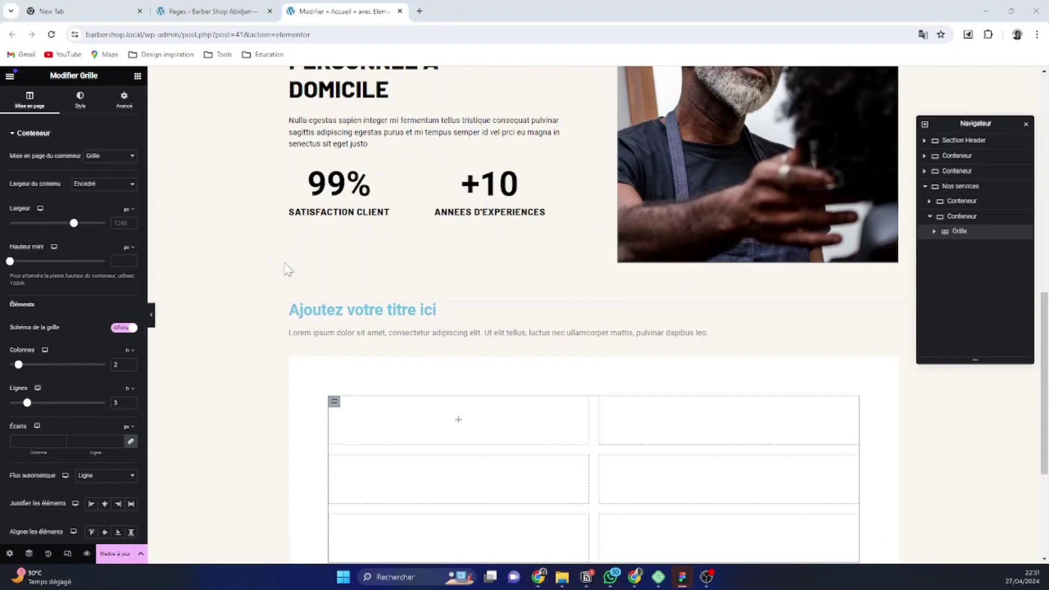
left_click(294, 309)
key("ctrl+a")
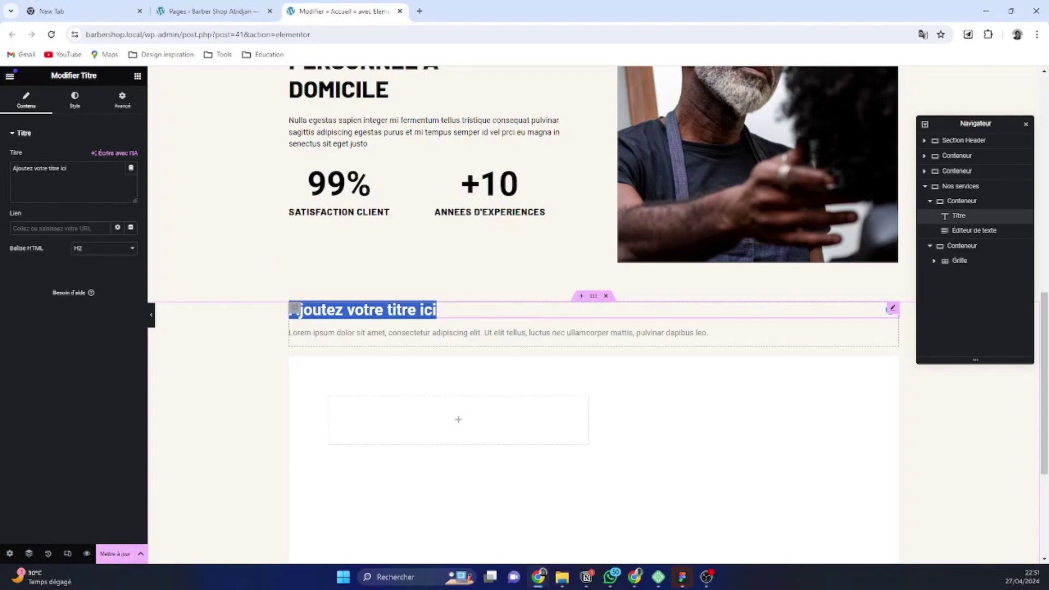
type("Découvrez nos services")
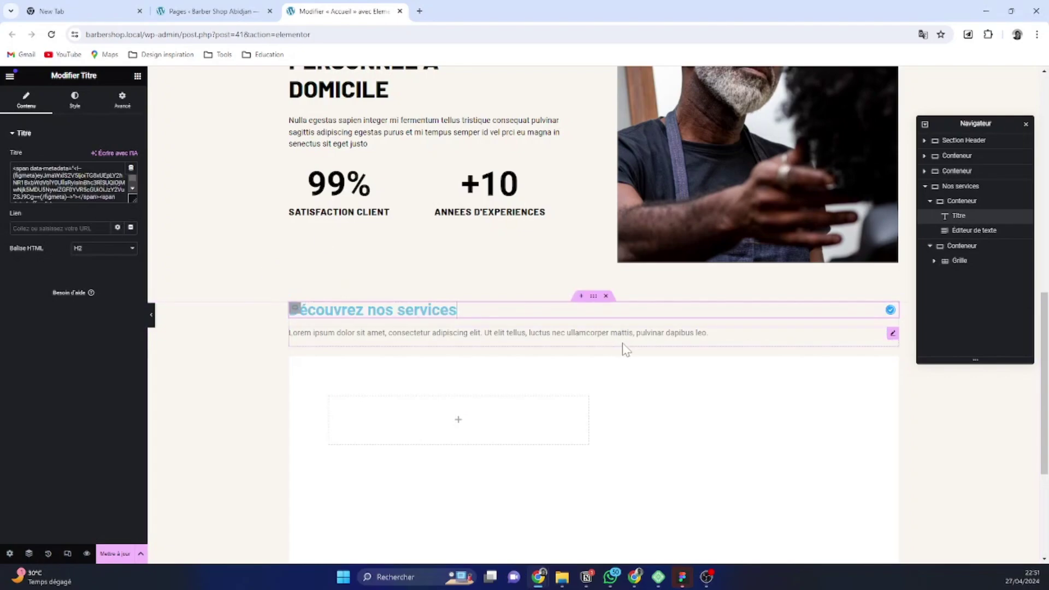
left_click(120, 195)
key("ctrl+a")
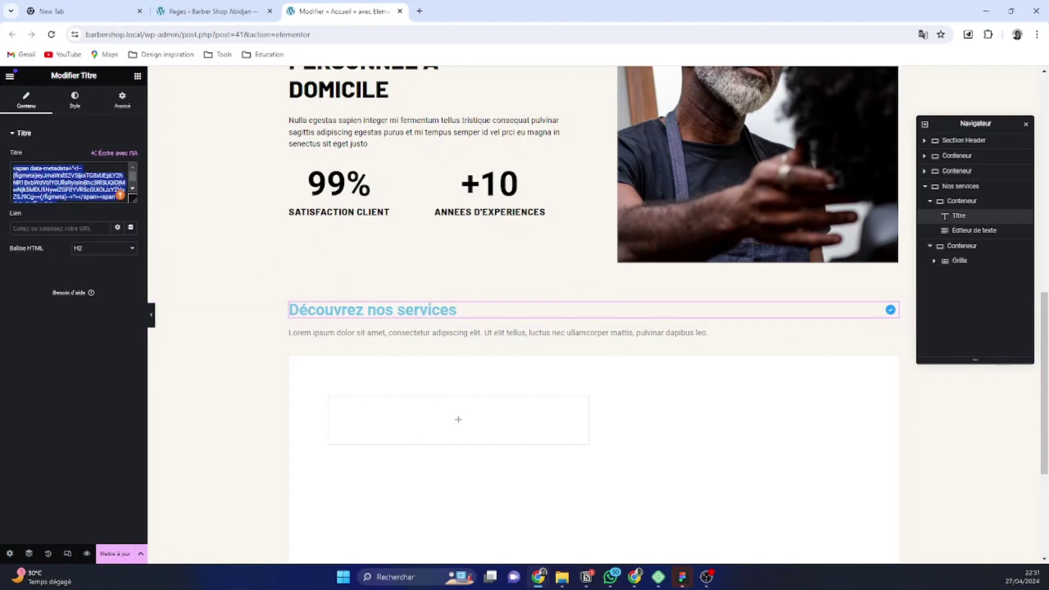
type("Découvrez nos services")
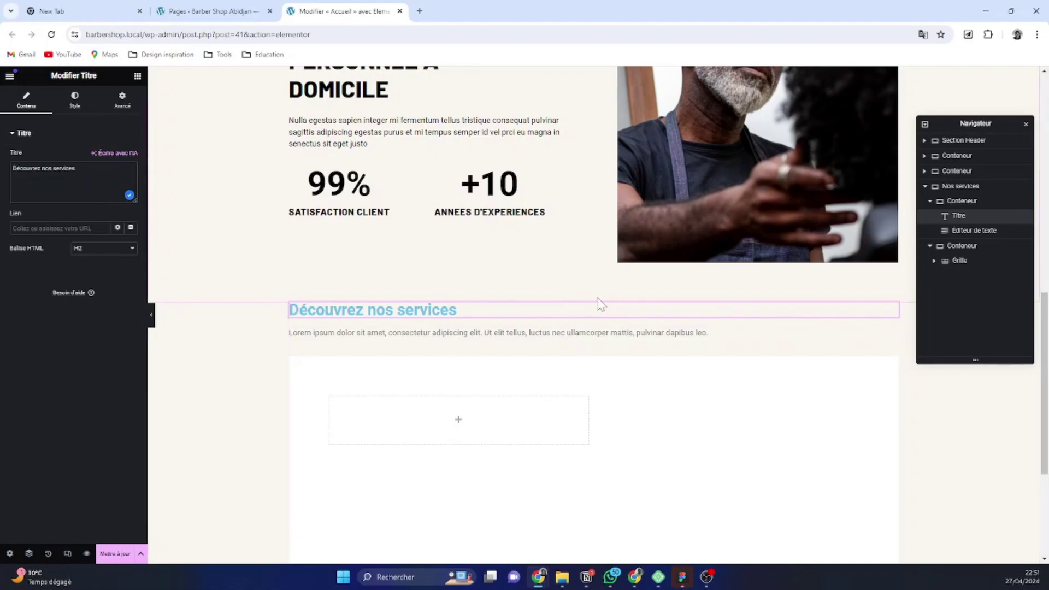
Centre-align the items in the container holding the services heading and its text
left_click(971, 201)
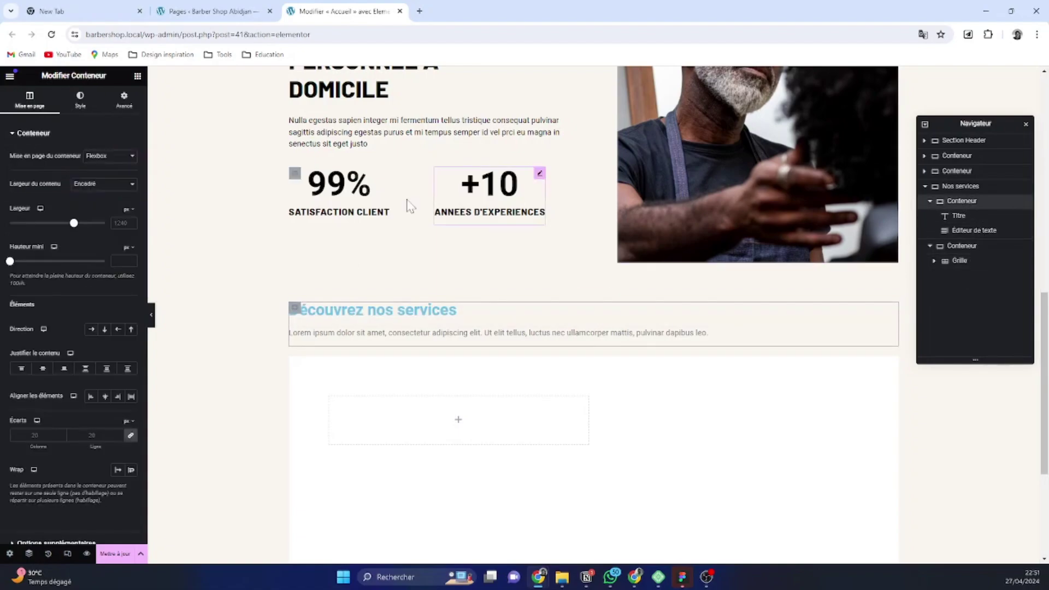
left_click(86, 106)
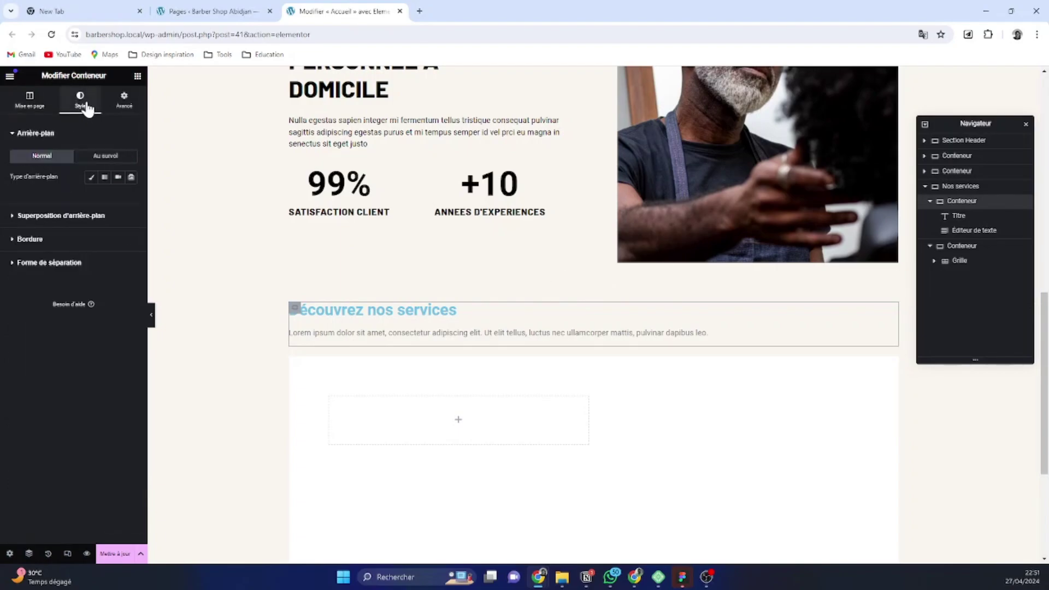
left_click(117, 110)
left_click(34, 104)
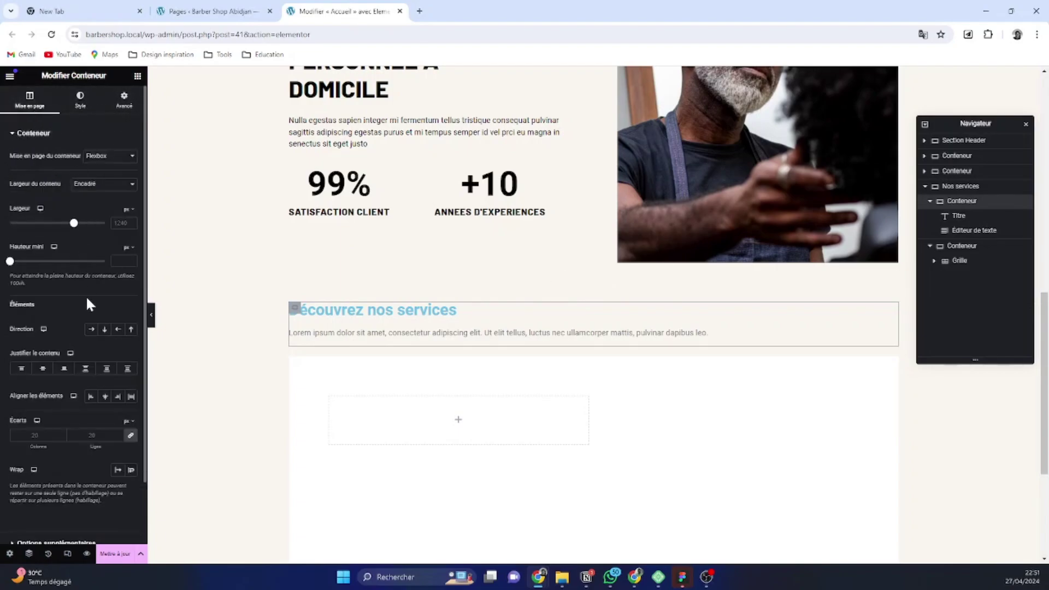
left_click(104, 398)
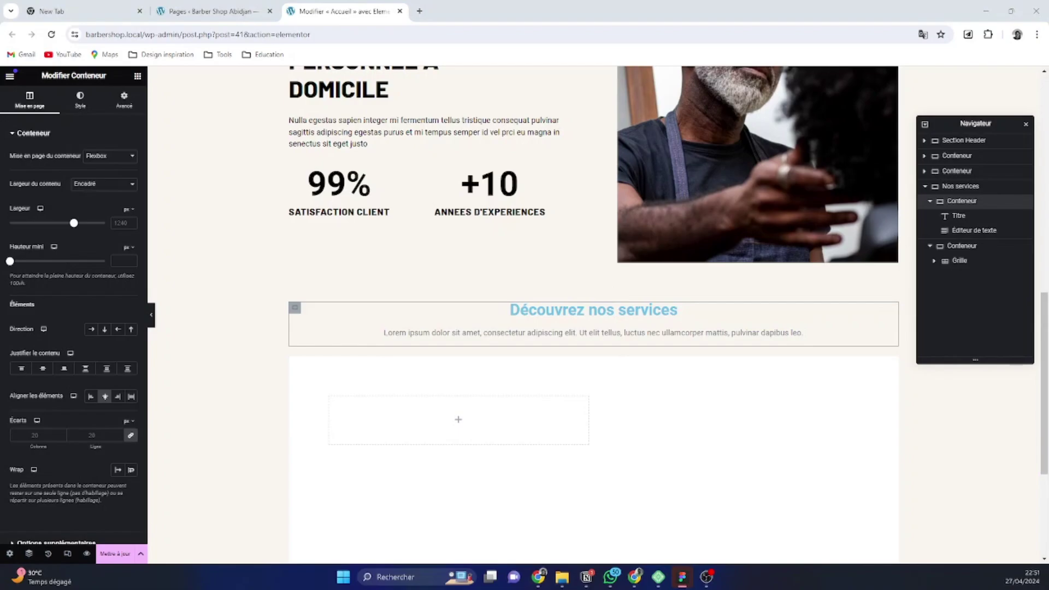
Replace the placeholder paragraph under the services heading with the design's text "Nulla egestas sapien integer mi fermentum … sit eget justo eget."
left_click(662, 335)
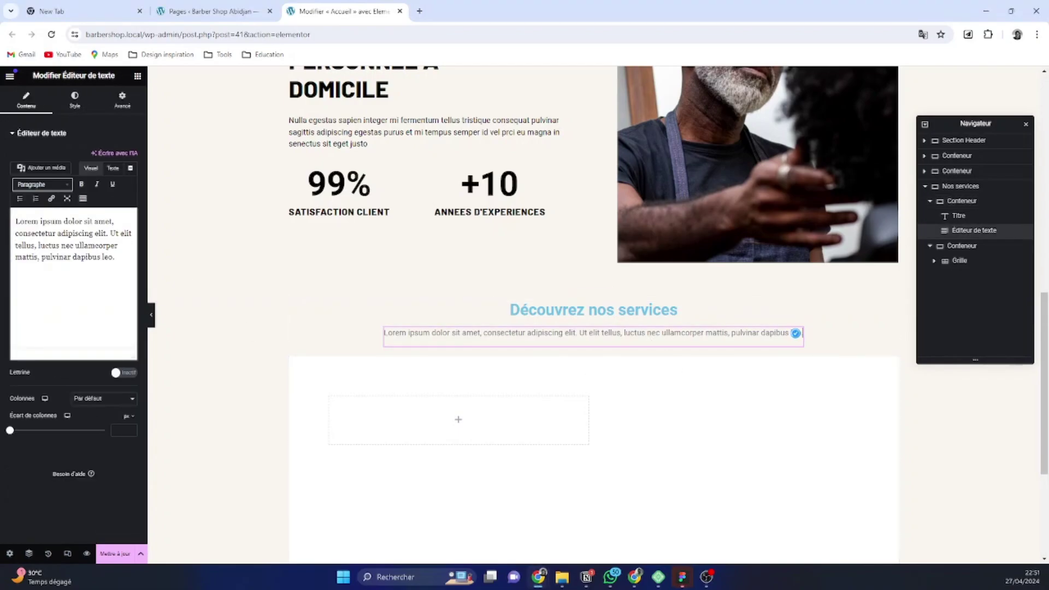
left_click_drag(116, 258, 14, 221)
type("Nulla egestas sapien integer mi fermentum tellus tristique consequat pulvinar sagittis adipiscing egestas purus et mi tempus semper id vel prci eu magna in senectus sit eget justo eget.")
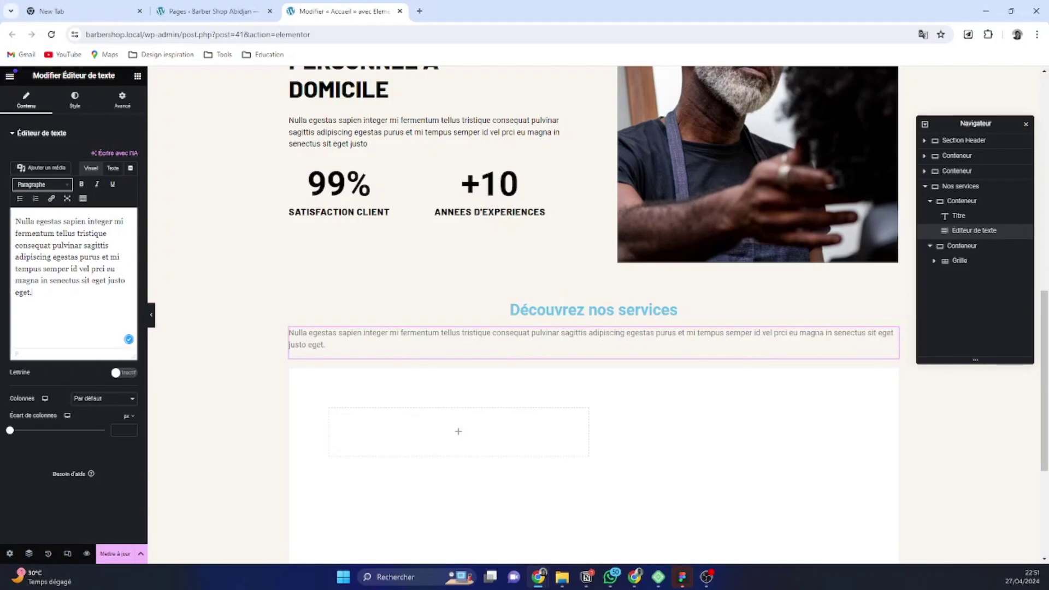
Switch to Figma and examine the size of the block holding the "Découvrez nos services" heading and paragraph
mouse_move(680, 574)
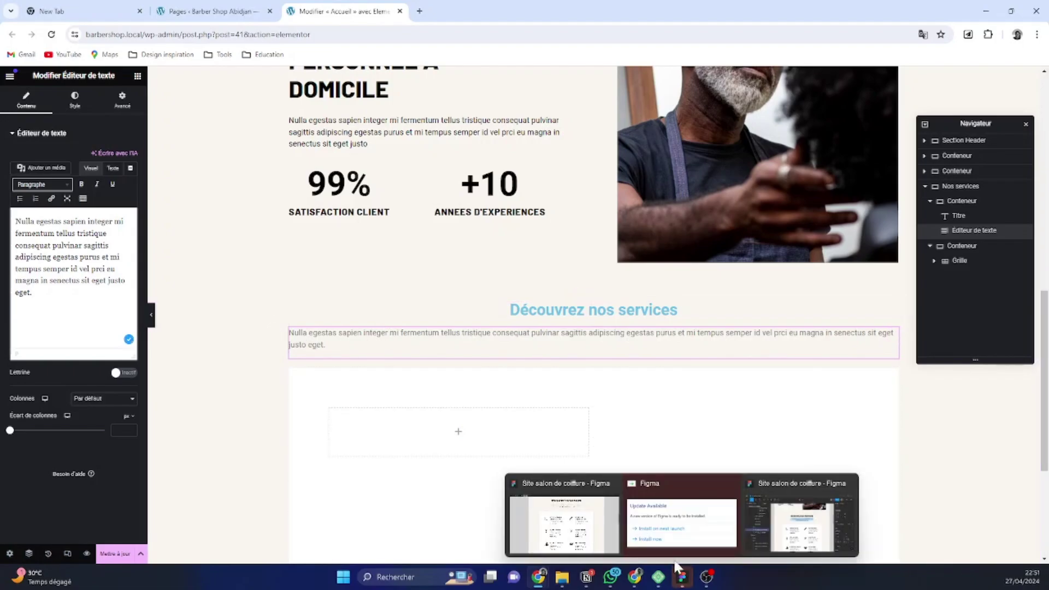
left_click(590, 524)
scroll(498, 91, "up", 1)
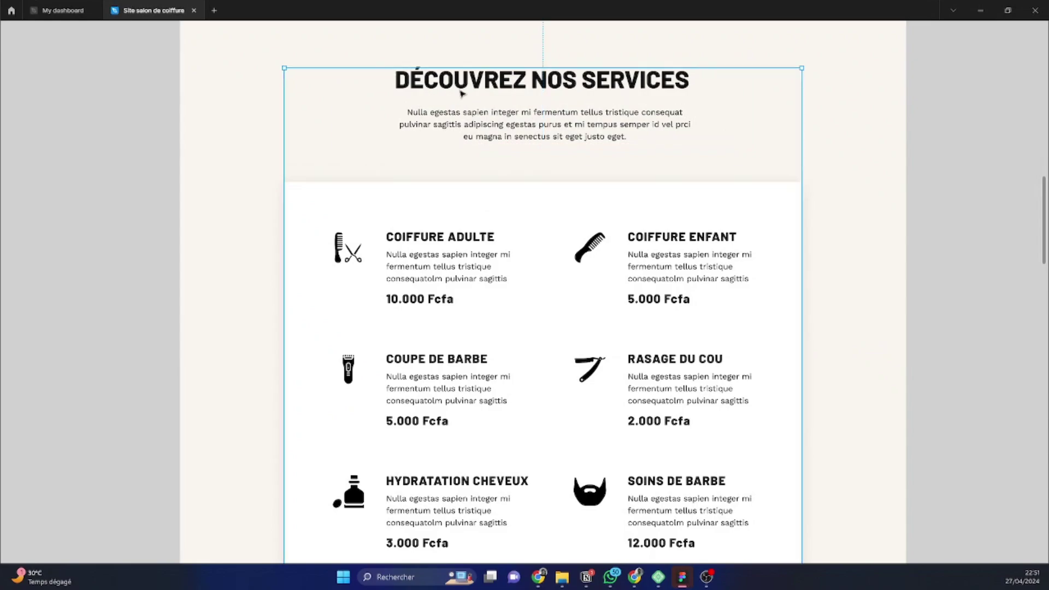
left_click(462, 94)
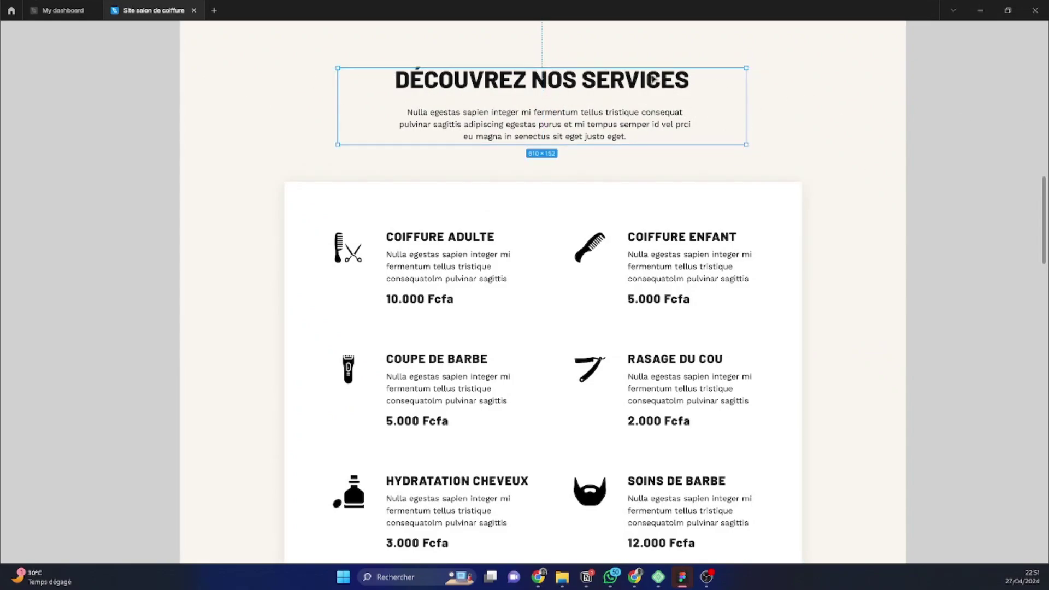
Return to the Elementor page and narrow the content width of the container holding the services heading and paragraph to 540 px
left_click(981, 10)
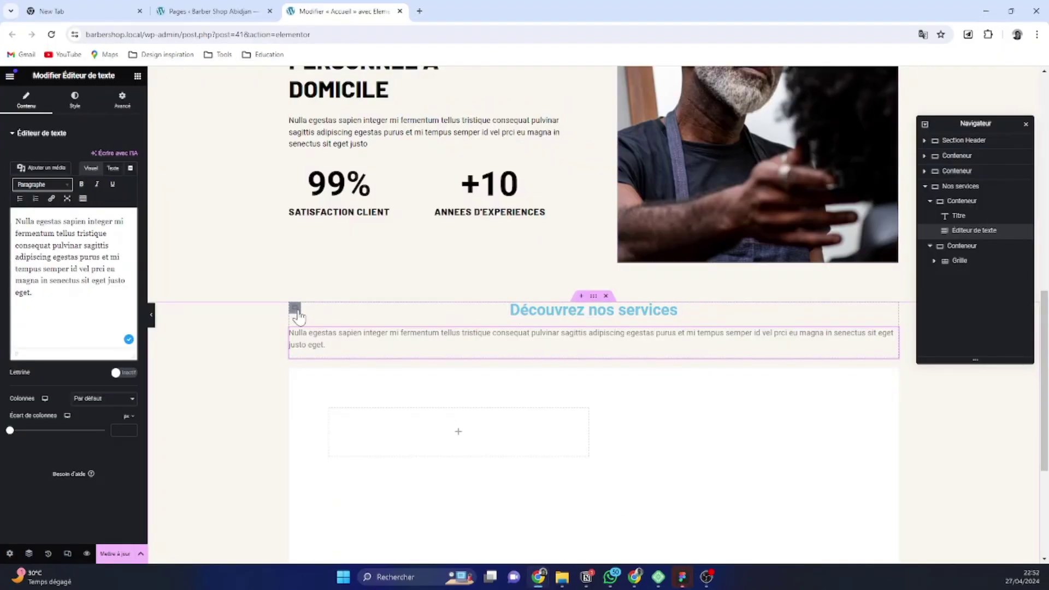
left_click(295, 309)
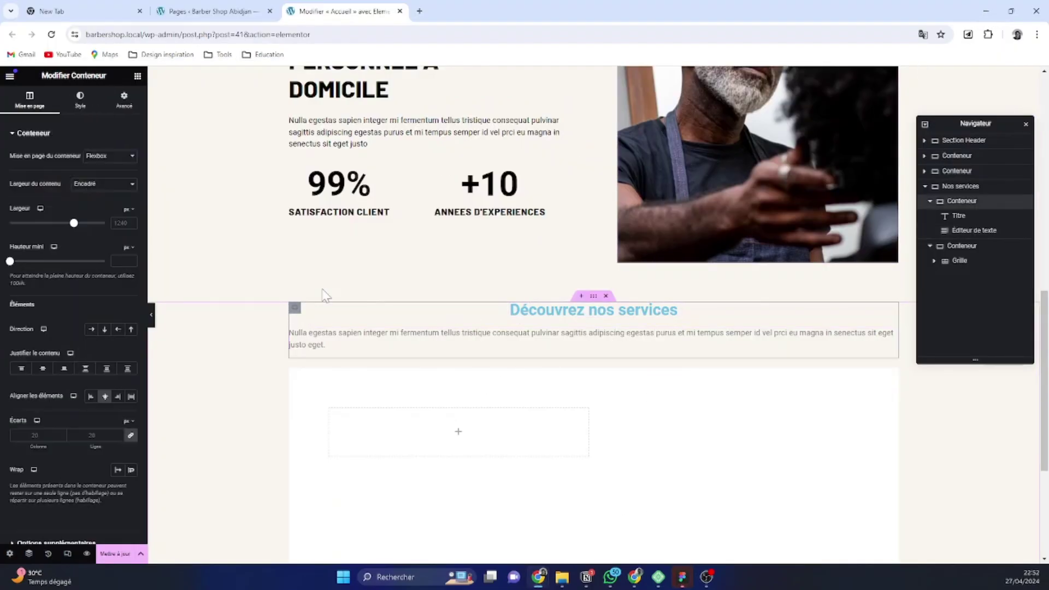
left_click(125, 101)
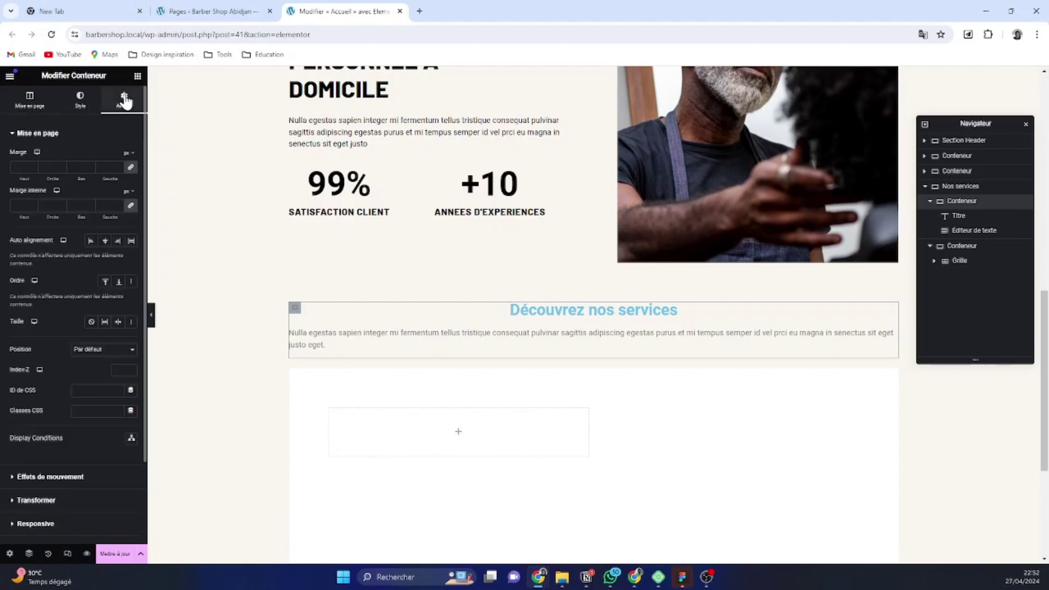
left_click(30, 103)
left_click_drag(75, 229, 40, 226)
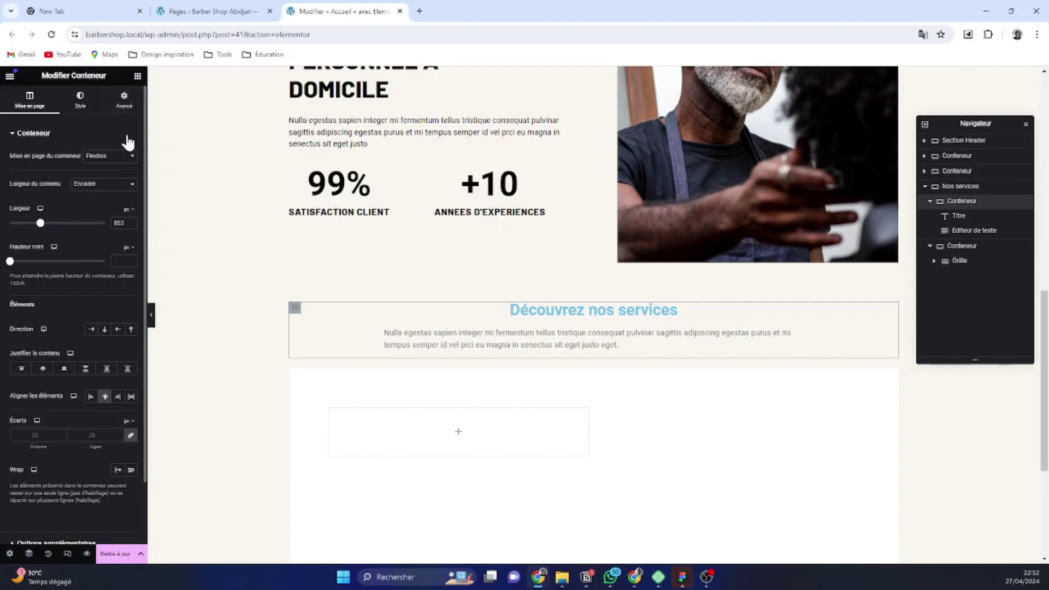
left_click_drag(39, 229, 33, 231)
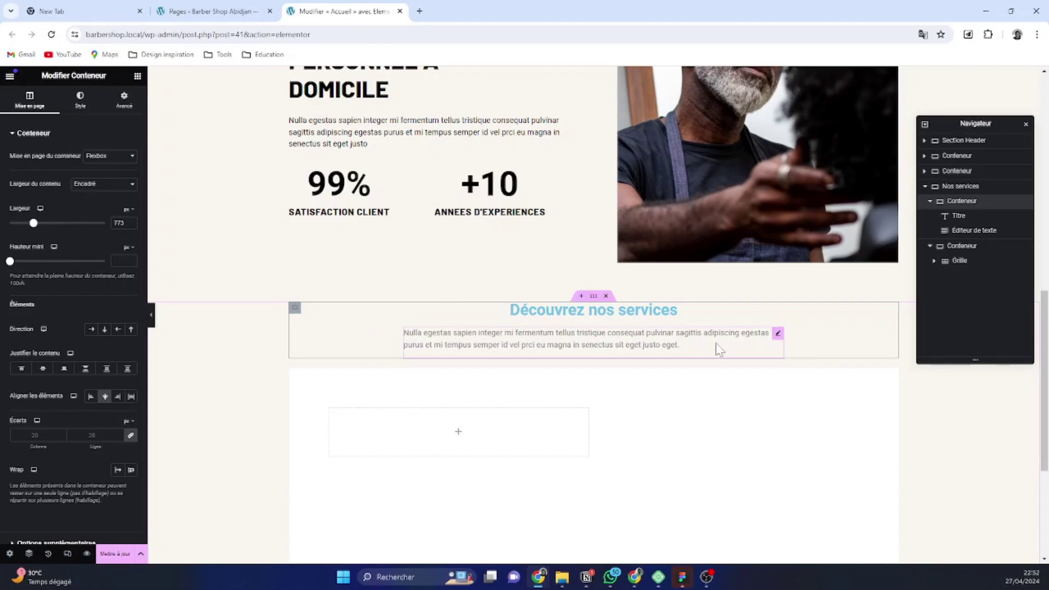
left_click_drag(34, 229, 15, 230)
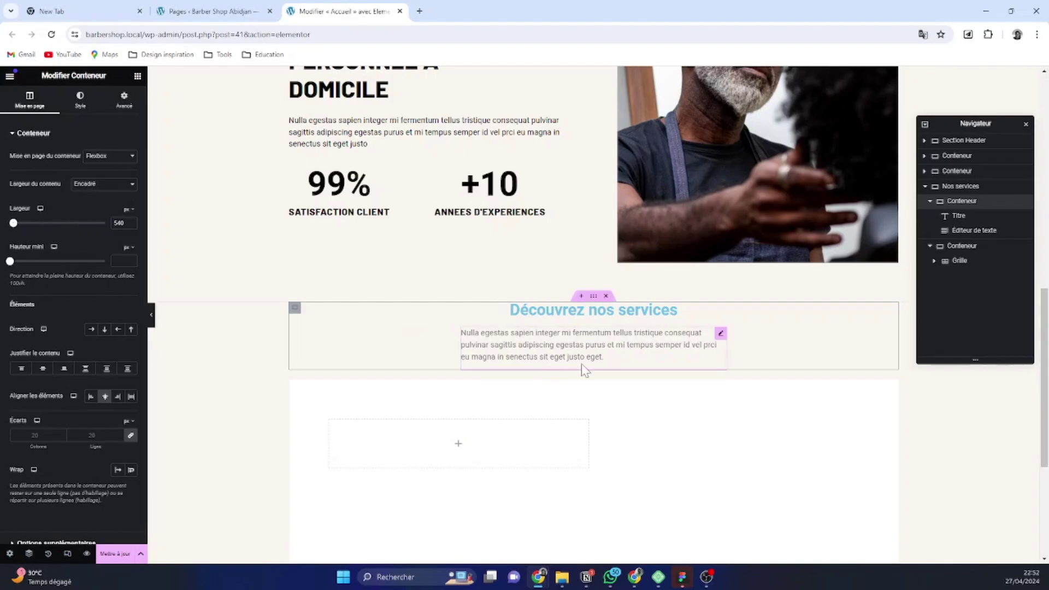
Centre-align the paragraph under the services heading and set its text colour to the global black
left_click(721, 335)
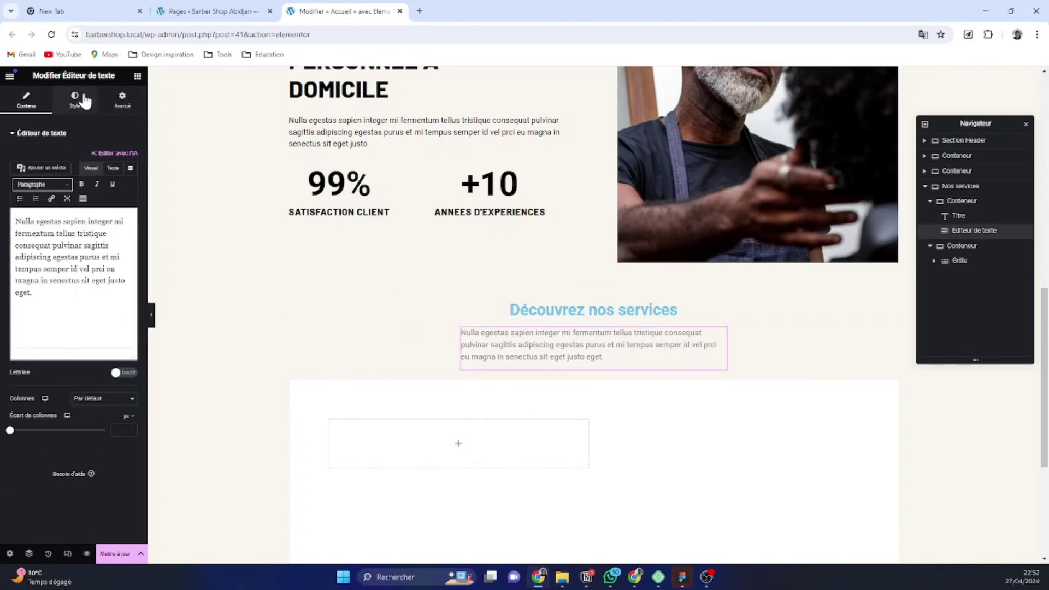
left_click(75, 103)
left_click(104, 157)
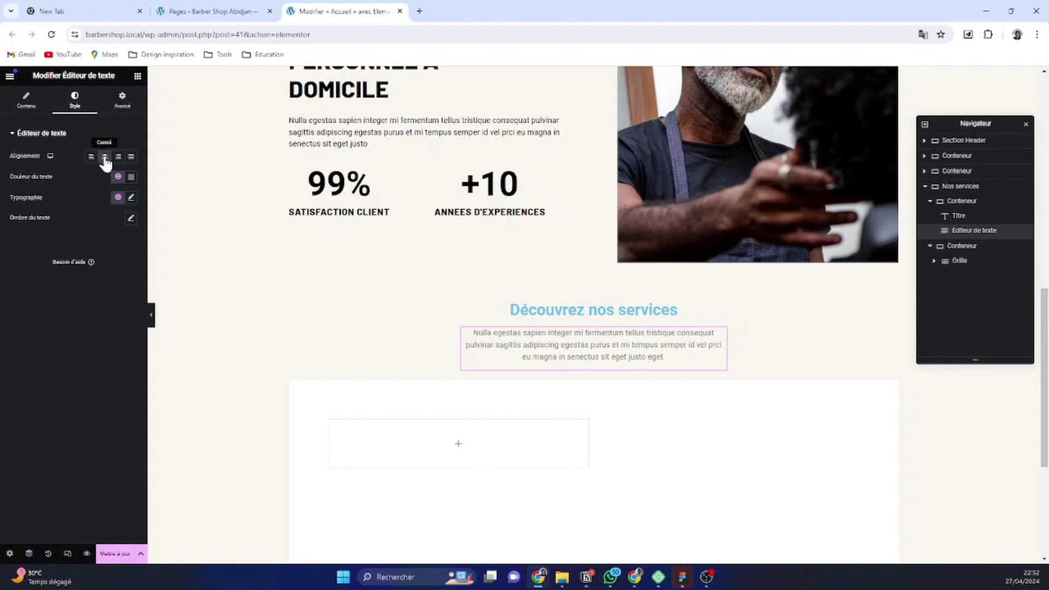
left_click(118, 177)
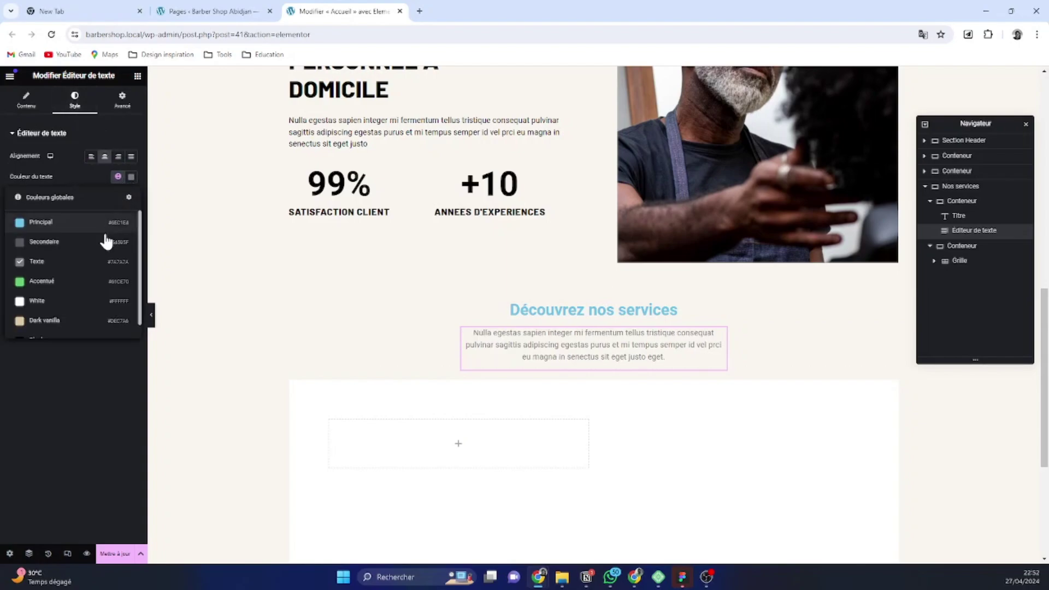
scroll(87, 273, "down", 2)
left_click(64, 327)
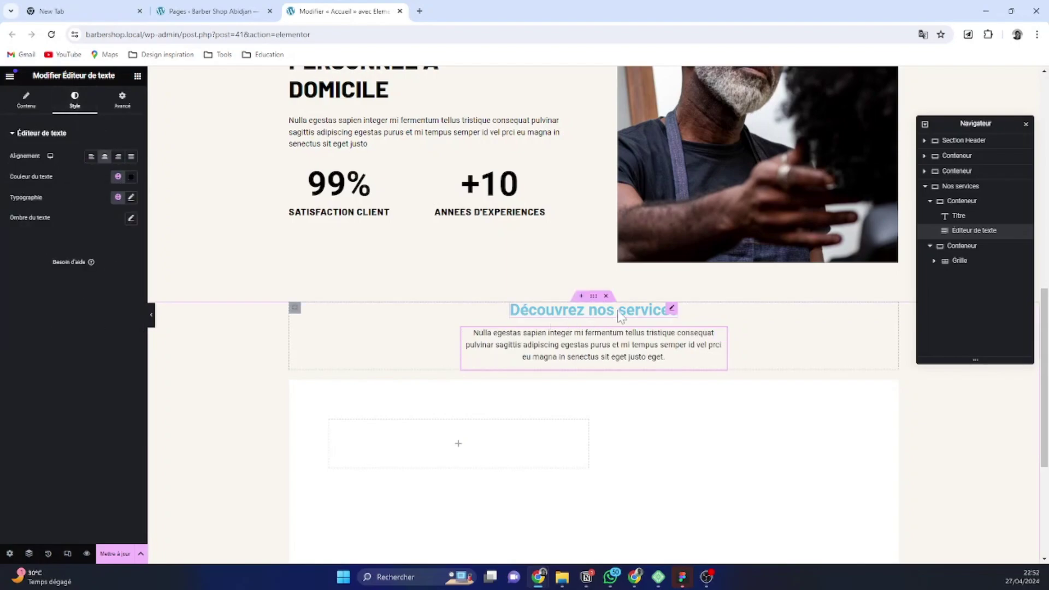
Copy the "Votre coiffeur personnel à domicile" heading and paste its style onto the "Découvrez nos services" heading
left_click(672, 309)
scroll(487, 164, "up", 3)
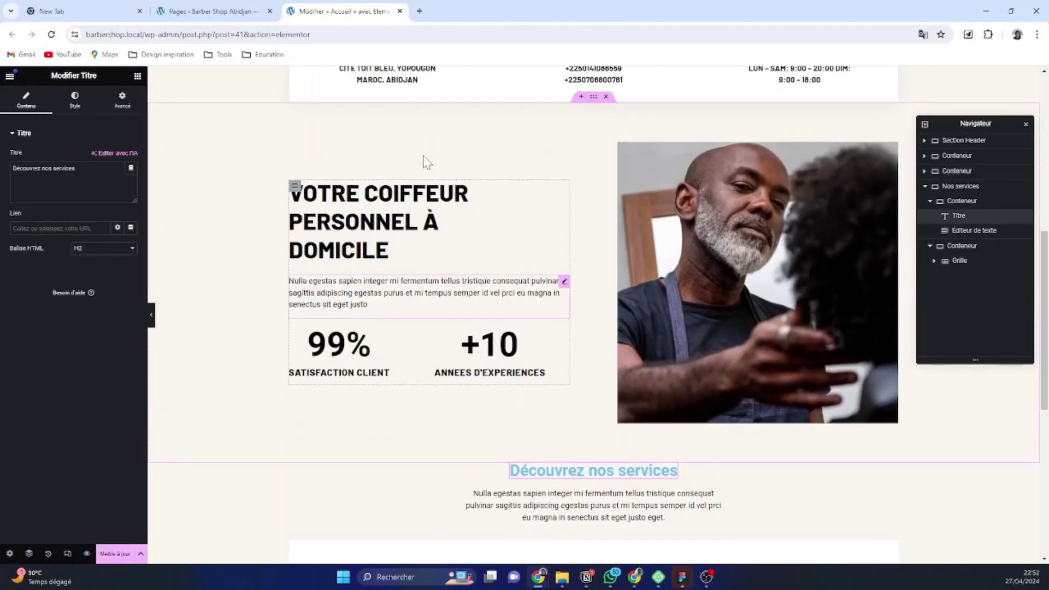
left_click(491, 190)
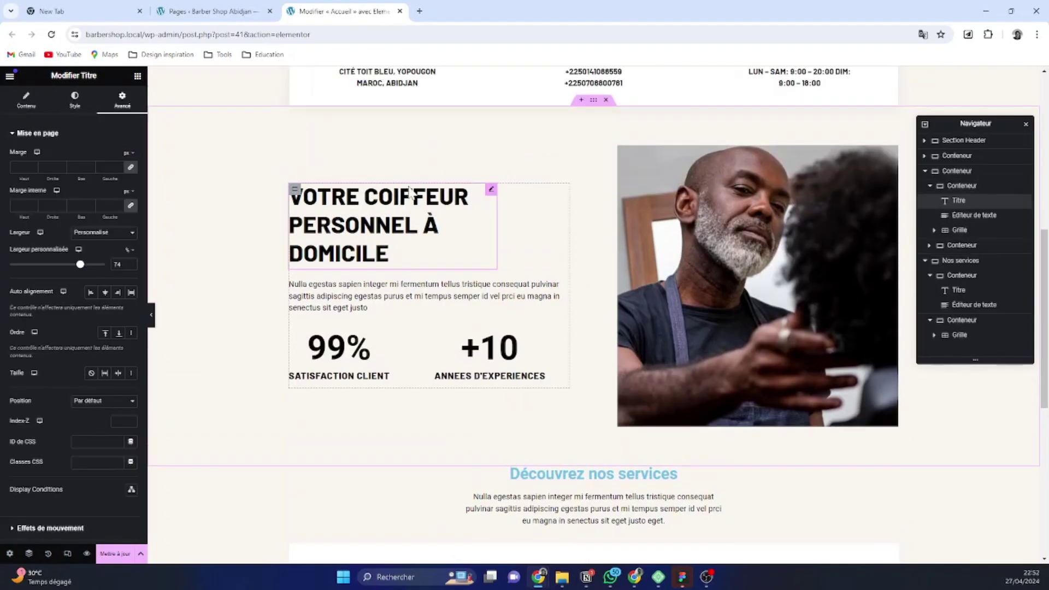
left_click(75, 101)
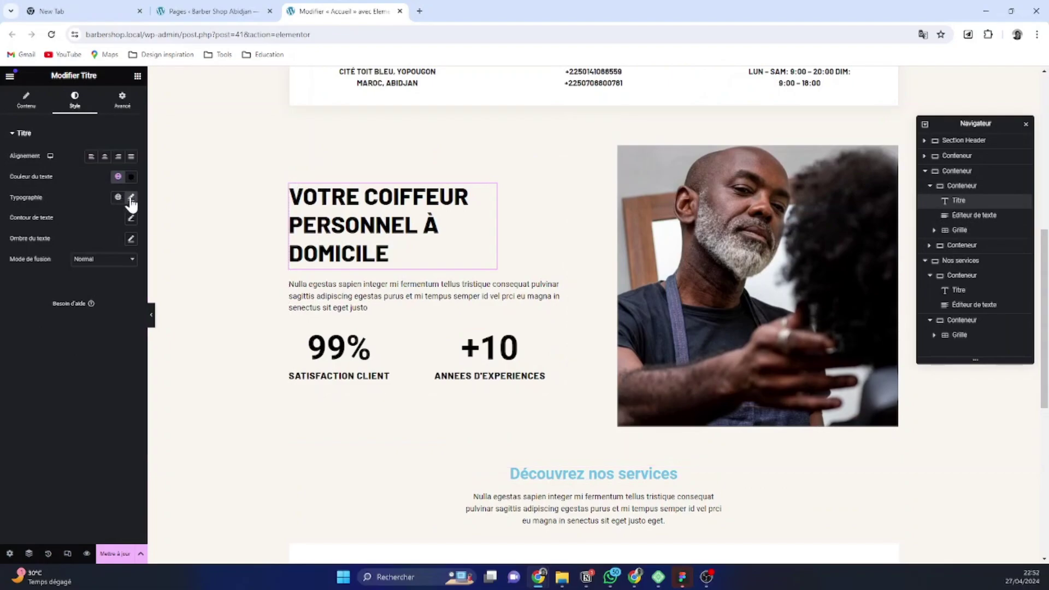
right_click(371, 216)
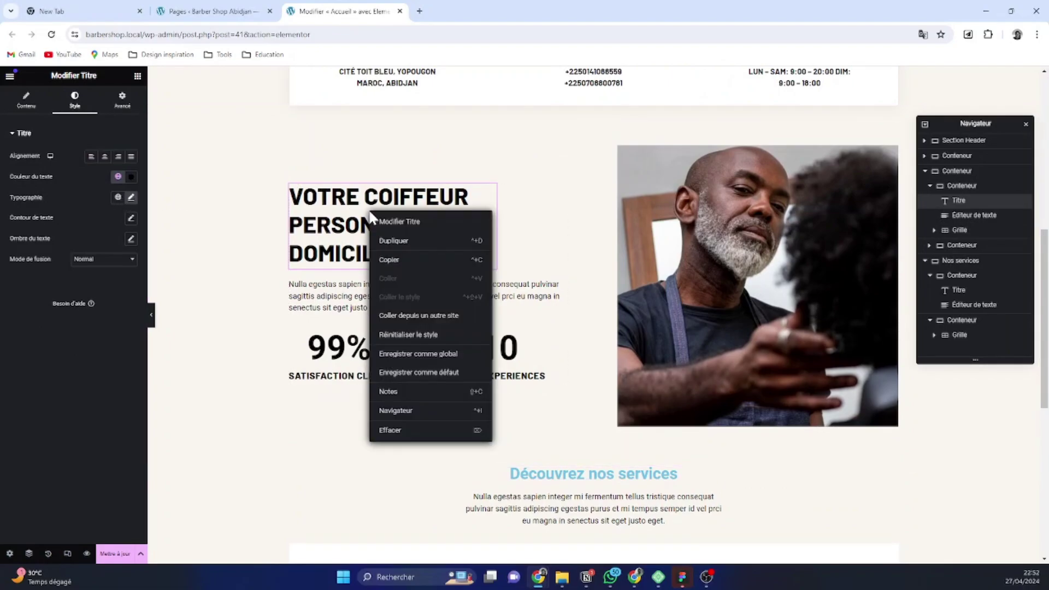
left_click(396, 260)
scroll(571, 227, "down", 5)
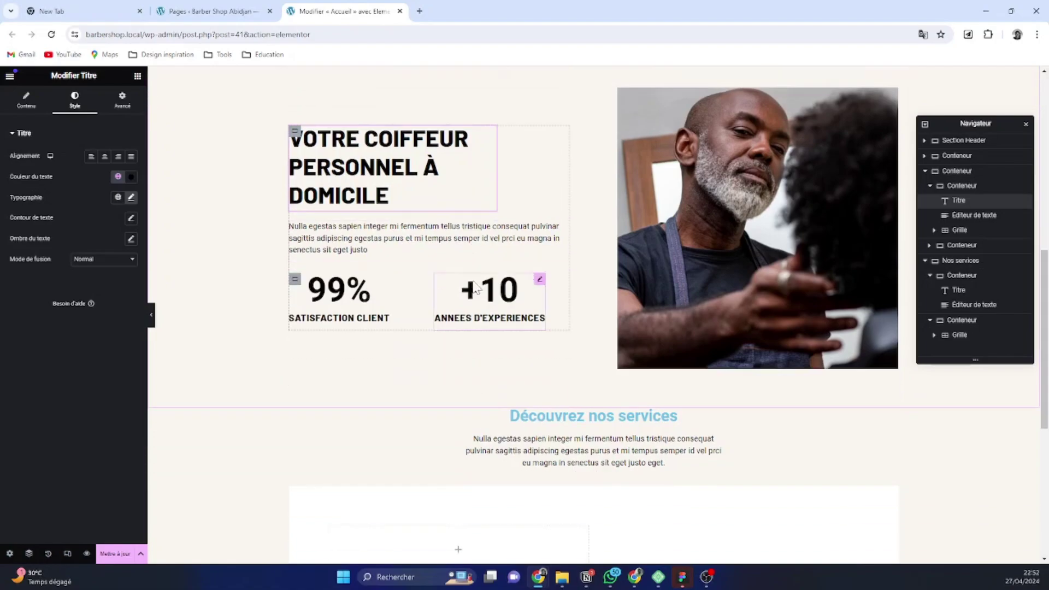
right_click(605, 207)
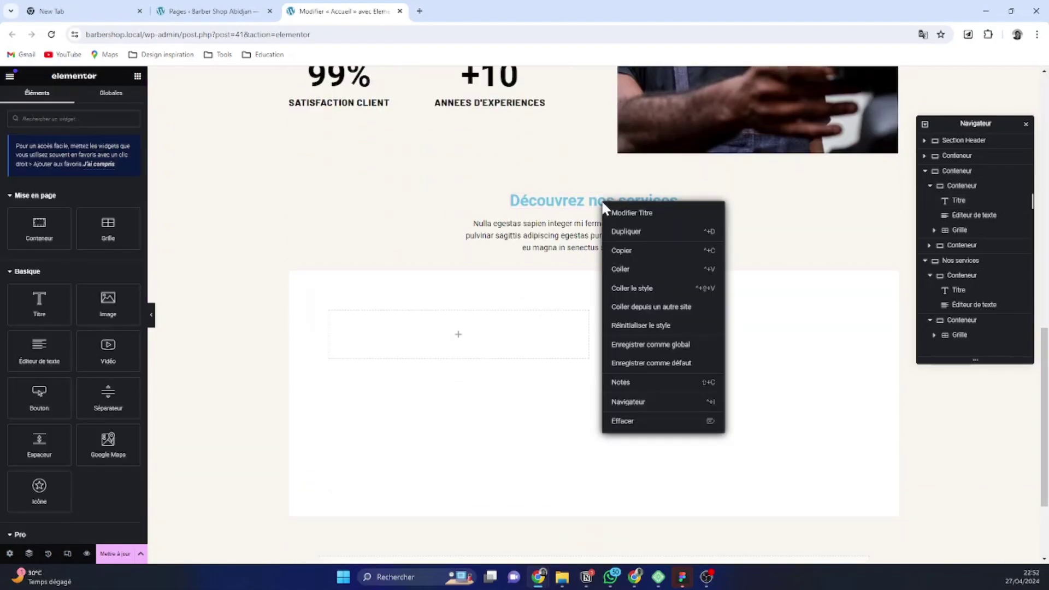
left_click(633, 291)
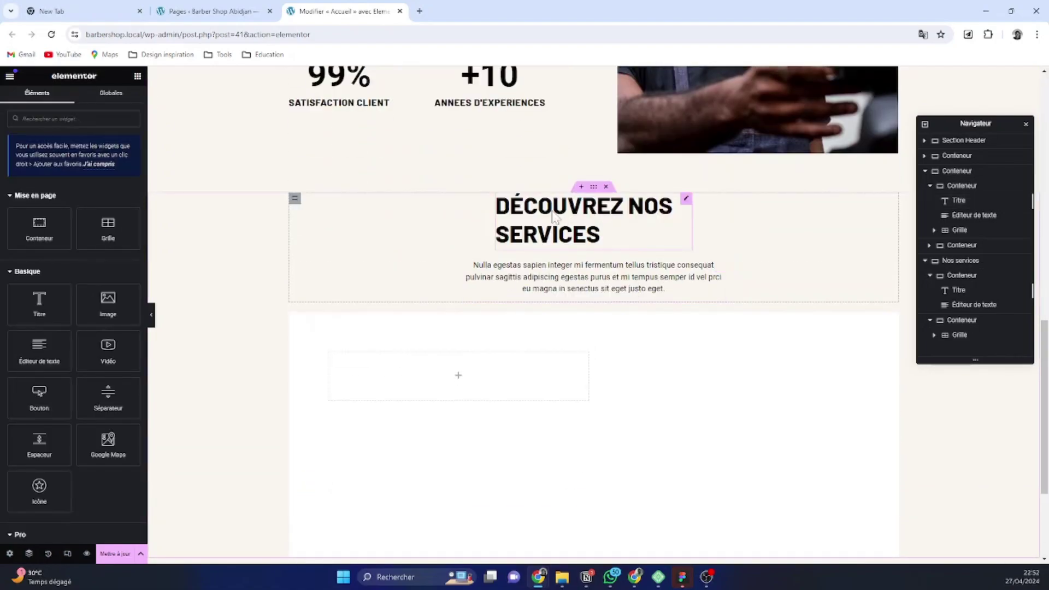
Centre-align the text of the "Découvrez nos services" heading
scroll(621, 235, "up", 2)
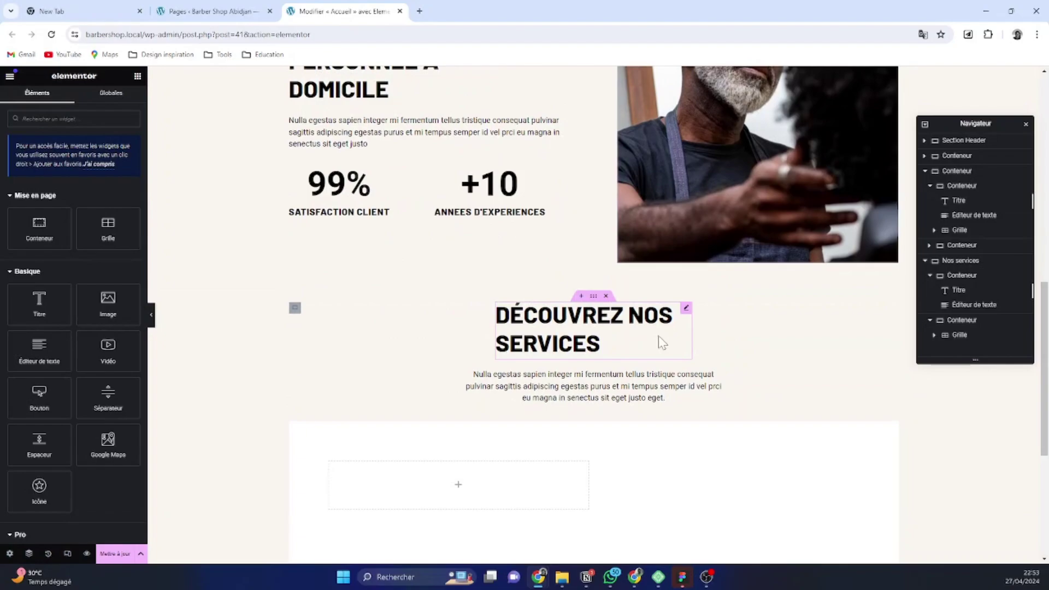
left_click(687, 308)
left_click(76, 104)
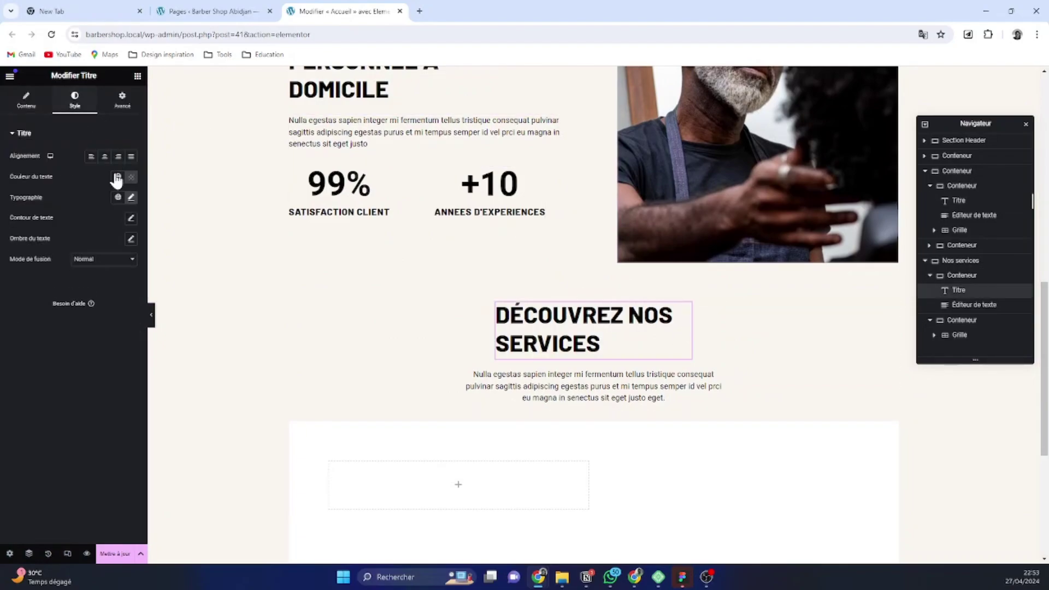
left_click(106, 158)
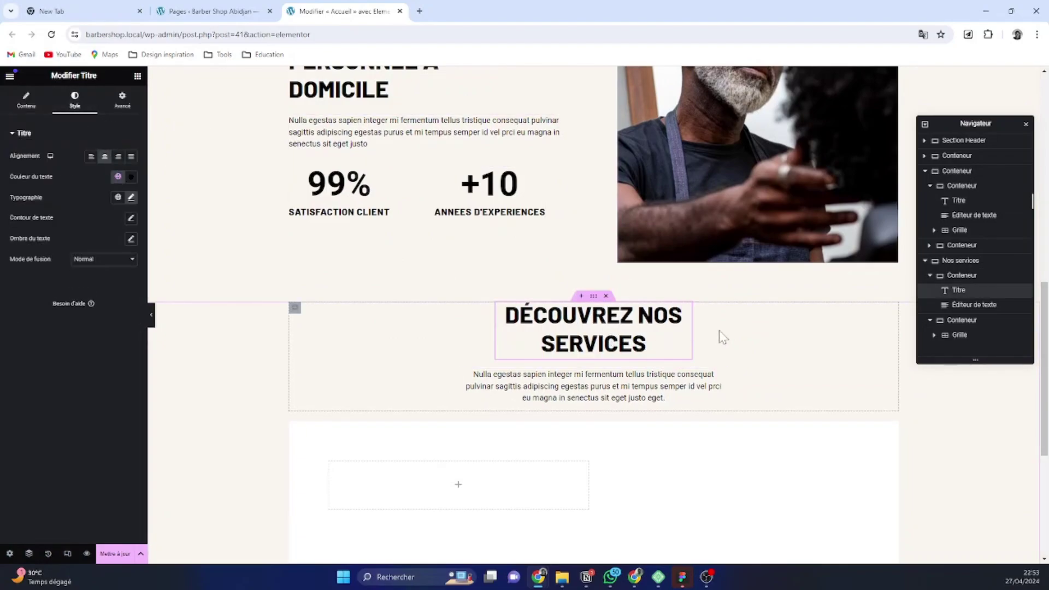
Set the services heading's custom width to 100% and its container's content width to 585 px
left_click(122, 101)
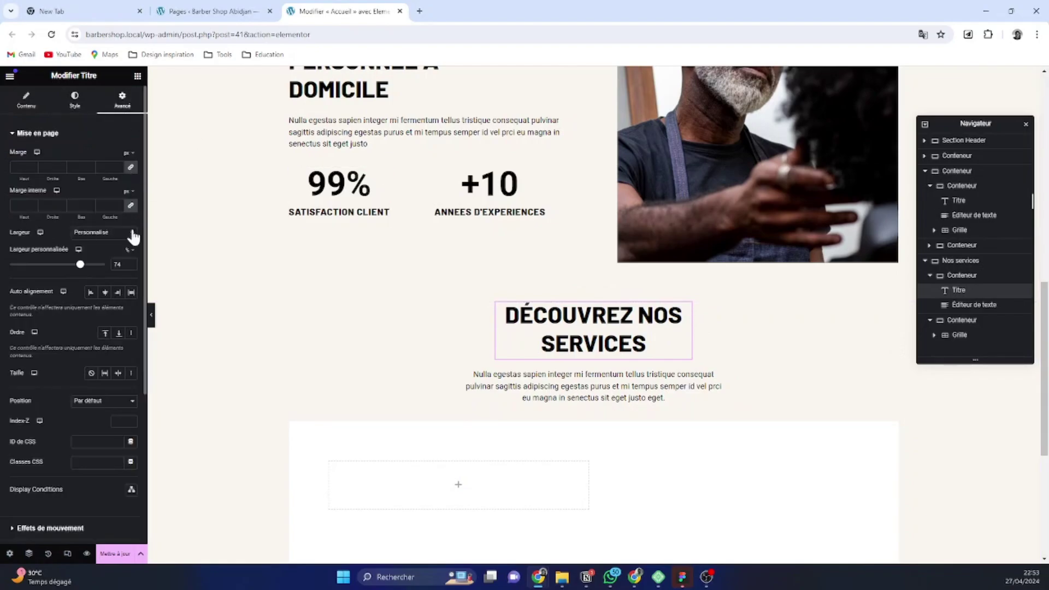
left_click_drag(82, 268, 109, 265)
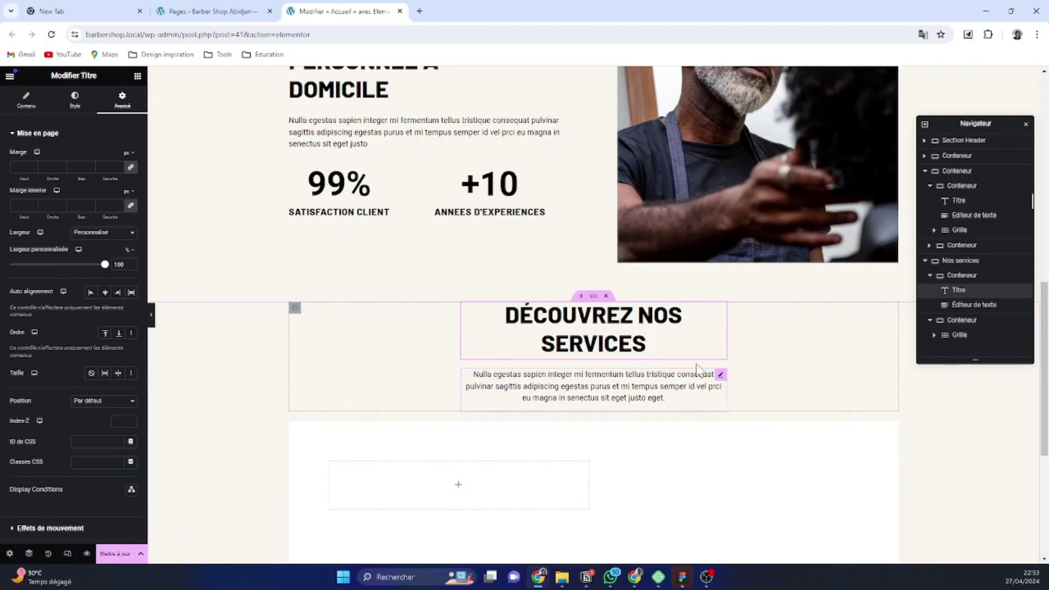
left_click(295, 309)
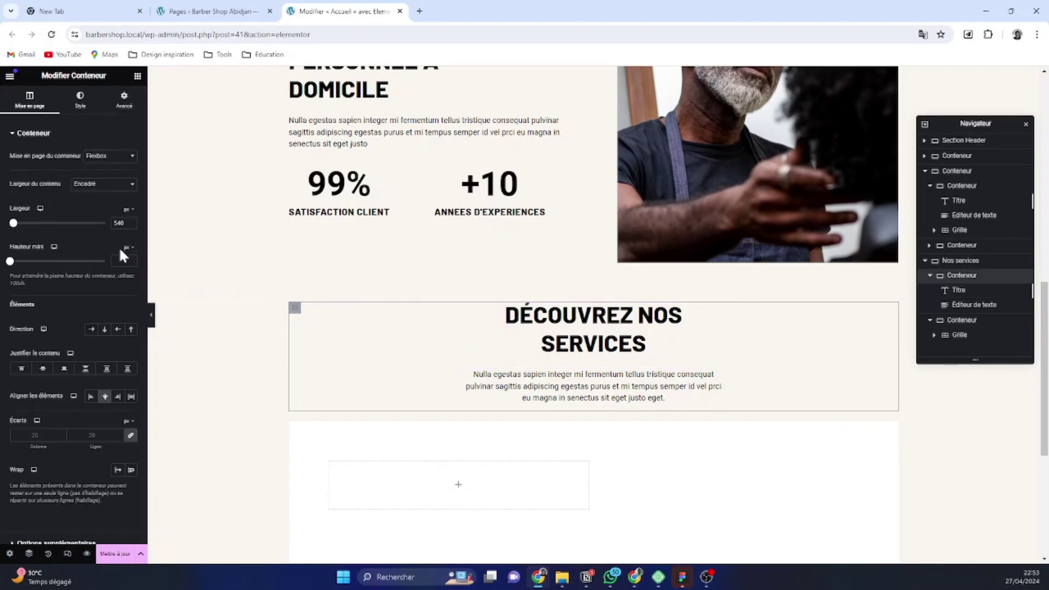
left_click_drag(13, 224, 17, 224)
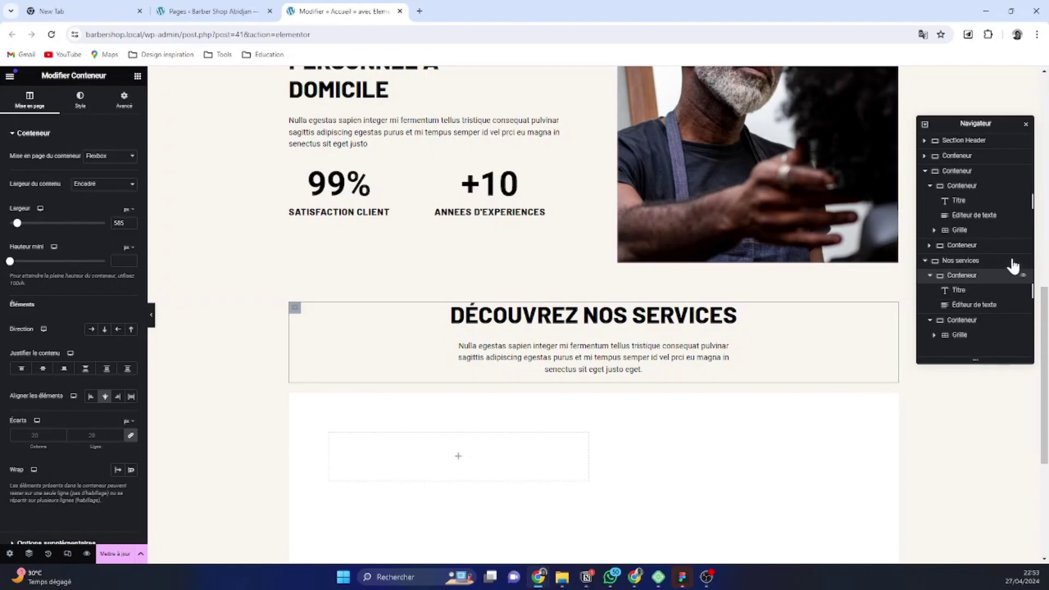
Set the Nos services container's padding, with unlinked sides, to 3 rem at the top and 0 on the other sides
left_click(968, 265)
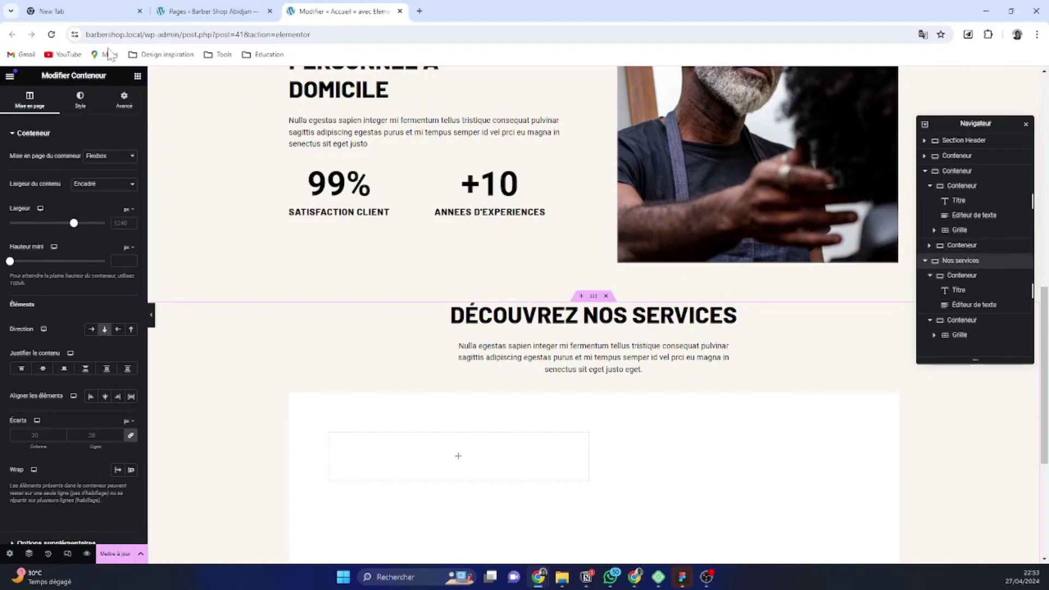
left_click(124, 99)
mouse_move(135, 196)
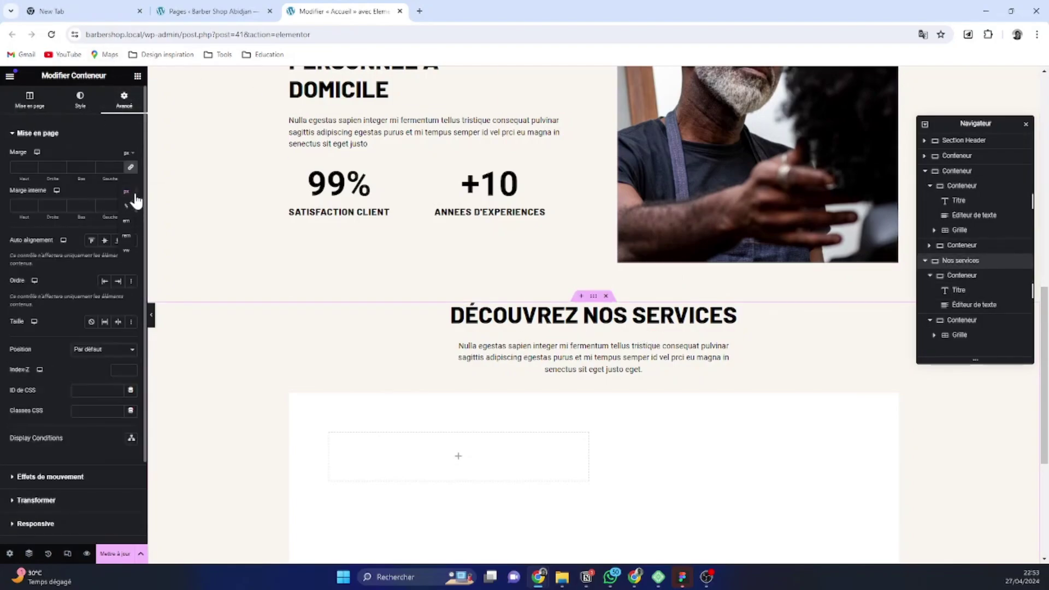
left_click(131, 237)
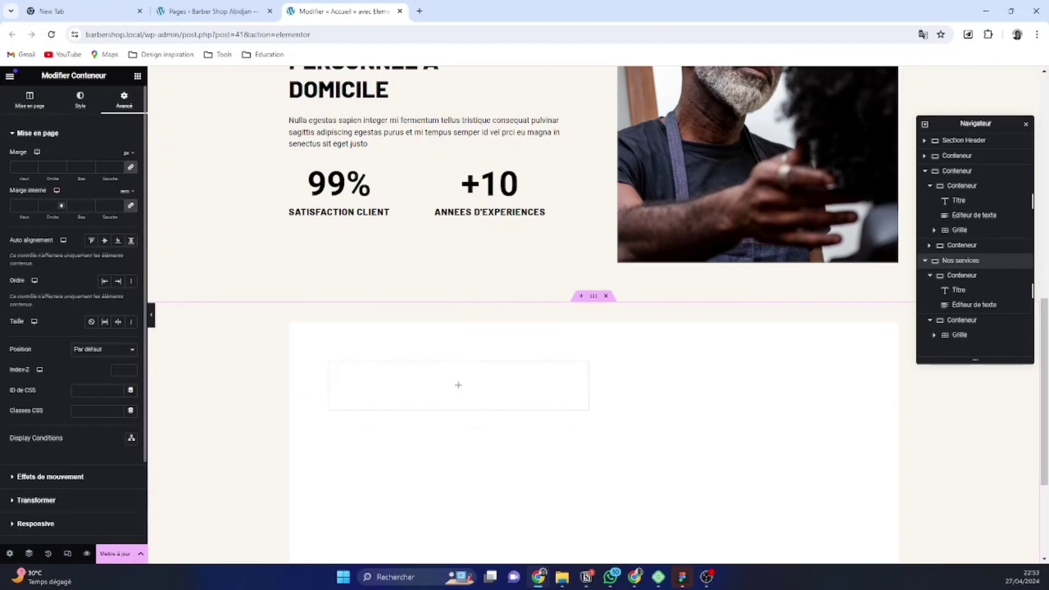
left_click(33, 204)
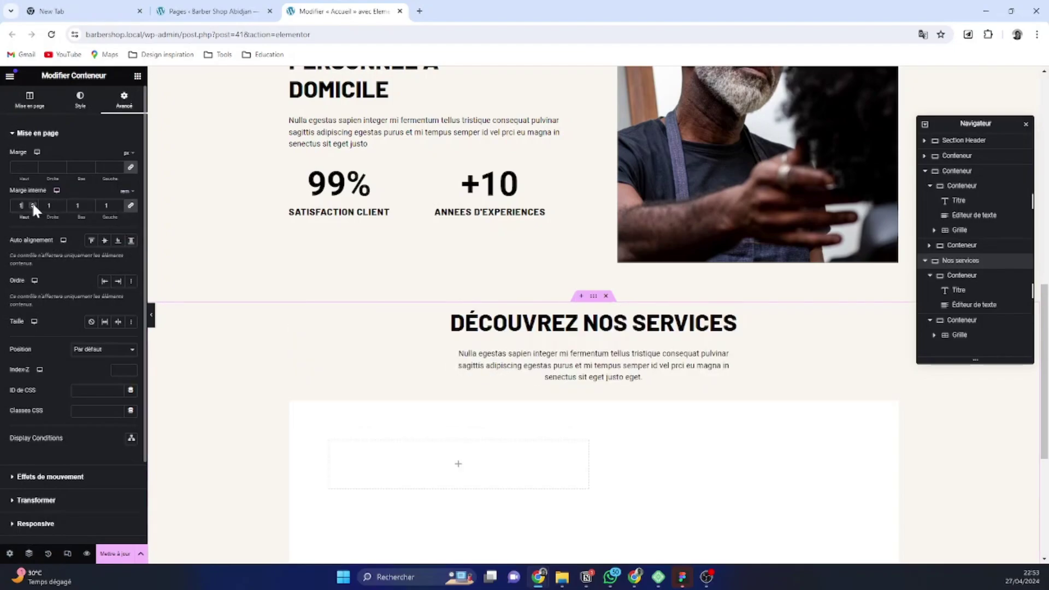
left_click(33, 203)
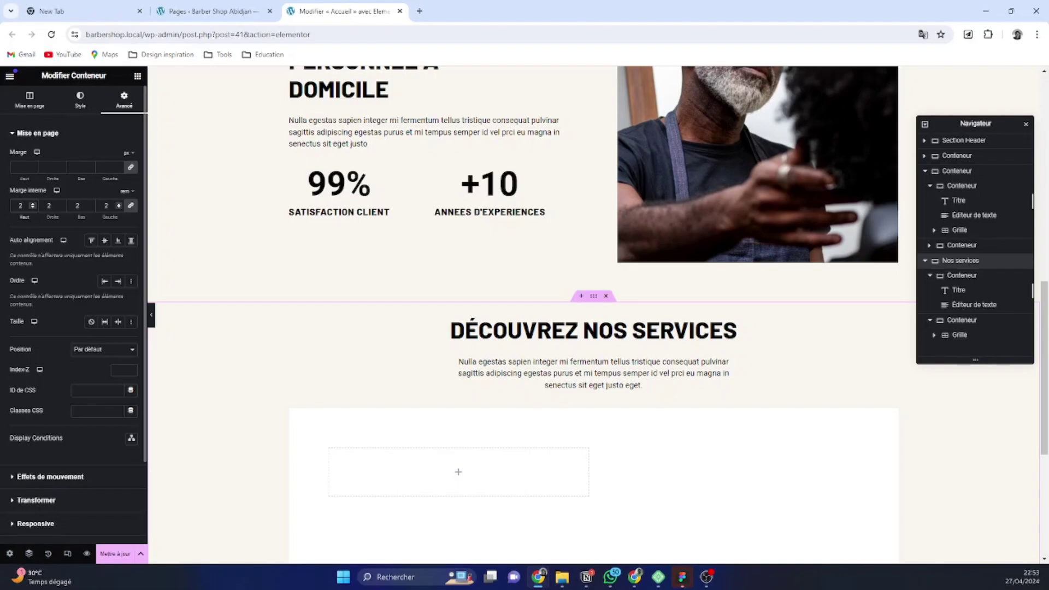
left_click(33, 208)
left_click(33, 207)
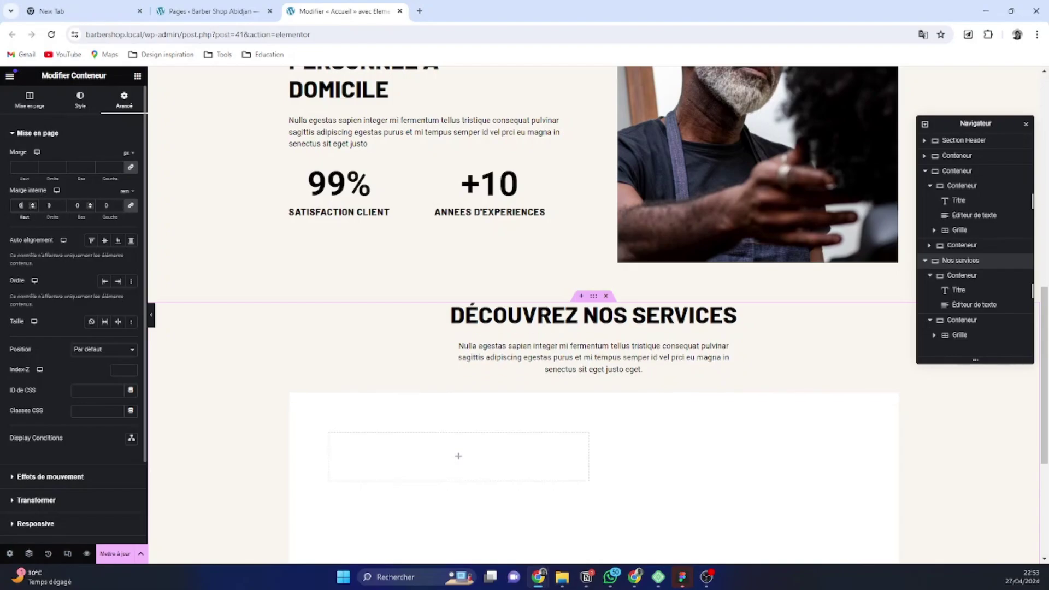
left_click(131, 206)
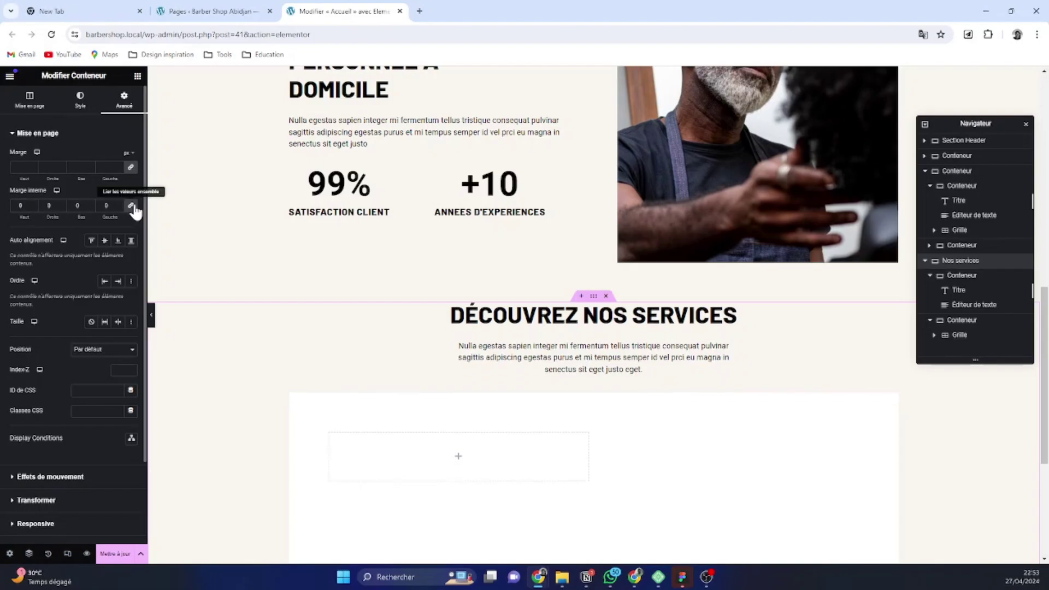
left_click(33, 203)
left_click(32, 203)
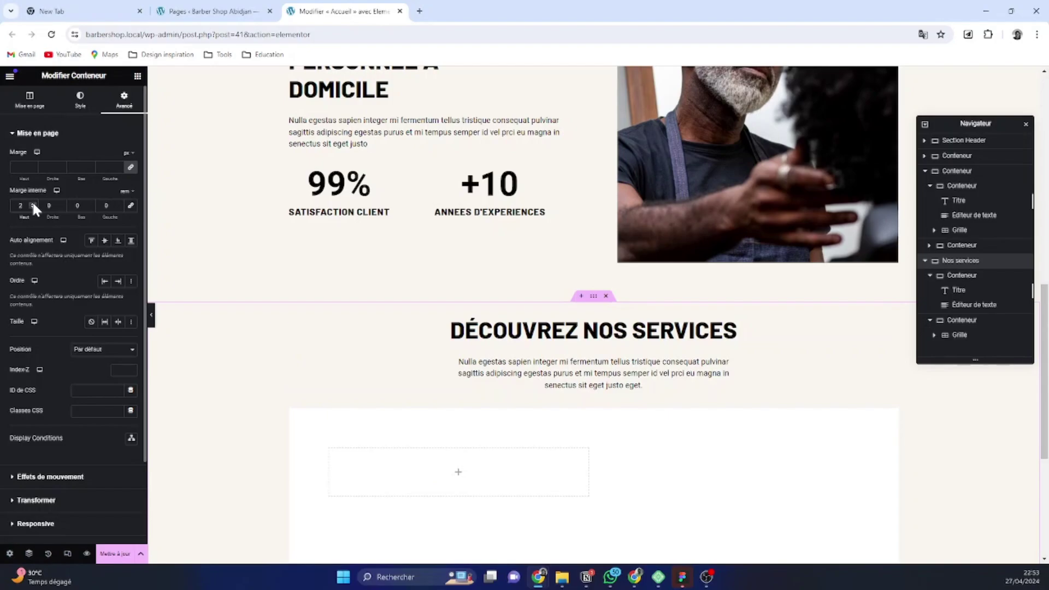
left_click(32, 202)
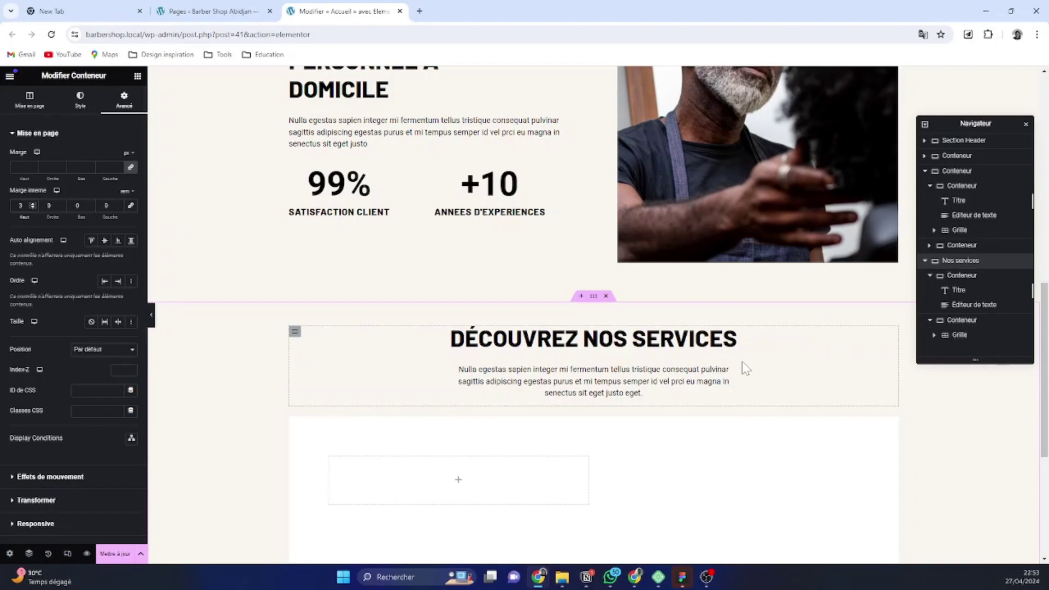
Set the services heading container's gaps, unlinked and in rem, to 0 for columns and 1 for rows
left_click(295, 332)
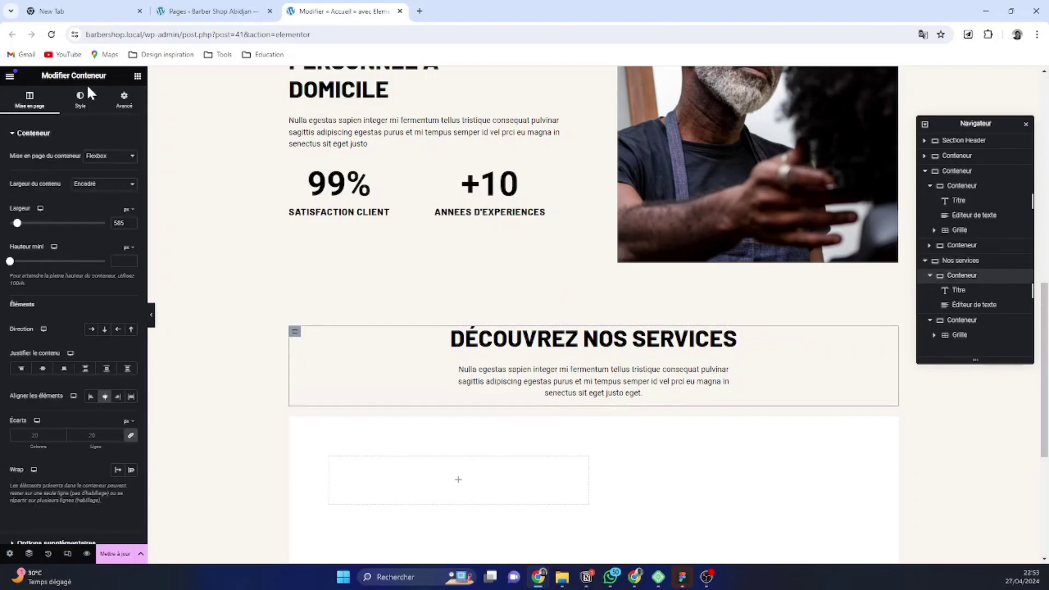
left_click(131, 436)
left_click(129, 421)
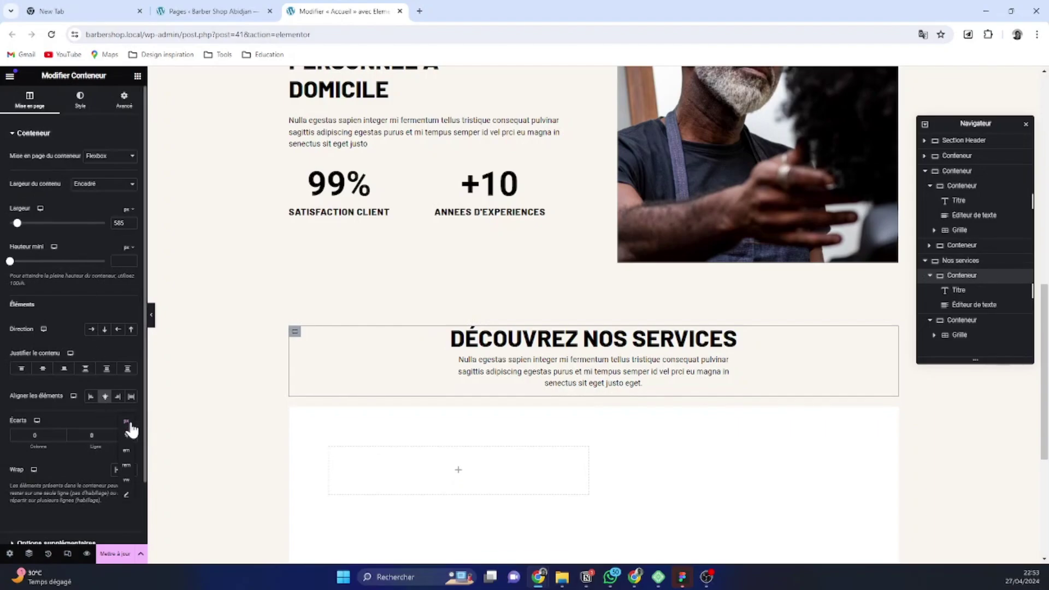
left_click(127, 464)
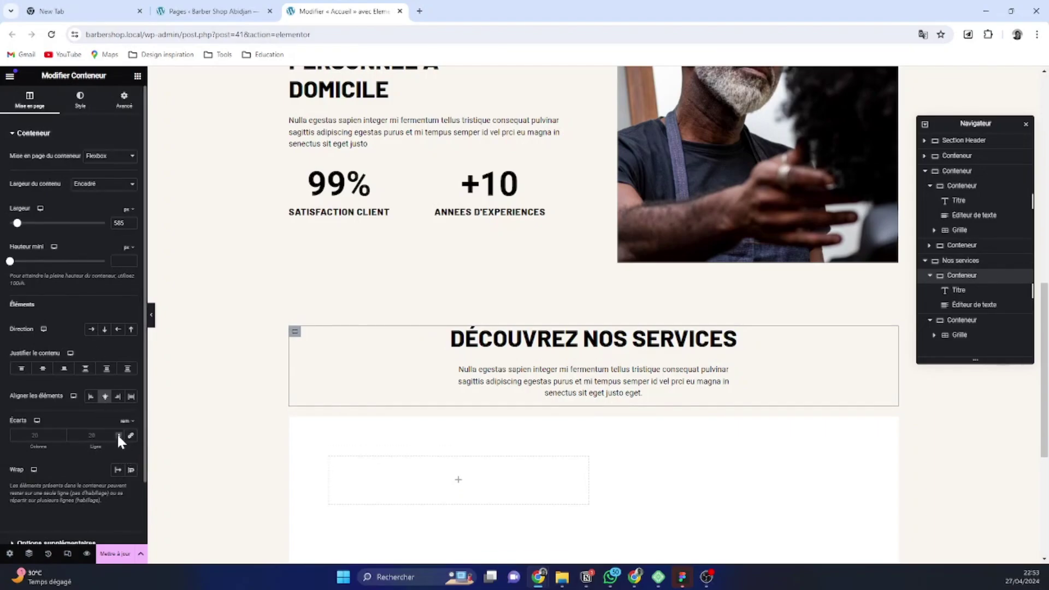
left_click(118, 434)
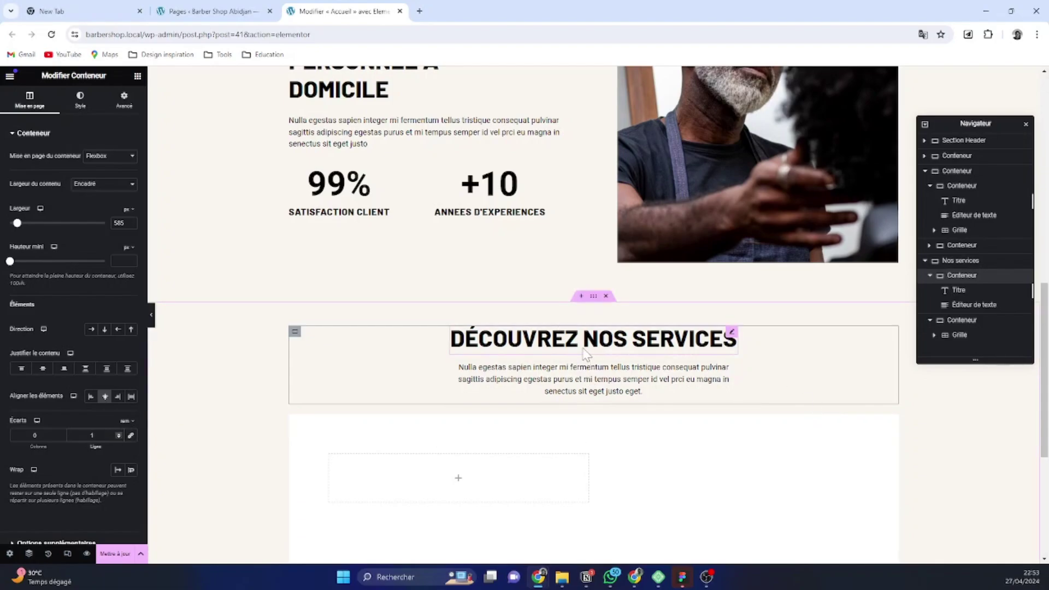
Add a container to the first cell of the grid in the white services block
scroll(629, 418, "down", 5)
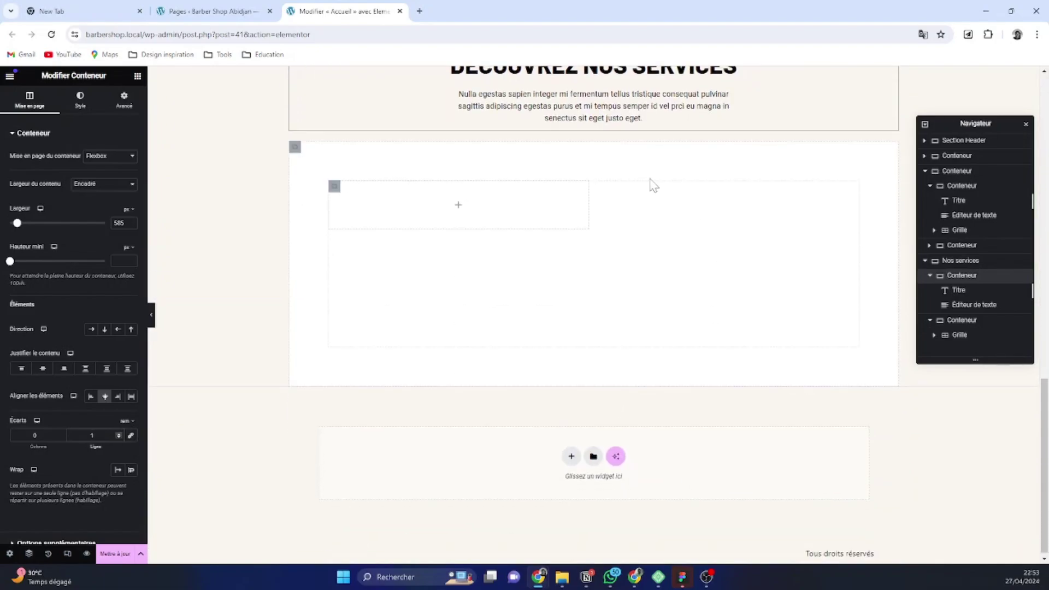
scroll(651, 182, "up", 3)
scroll(492, 312, "down", 2)
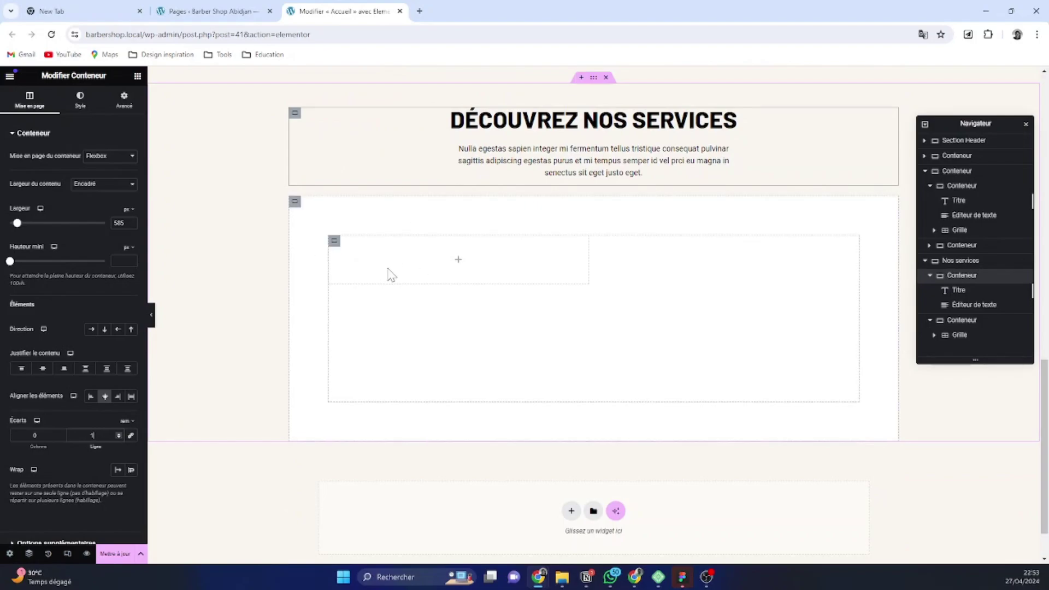
left_click(334, 244)
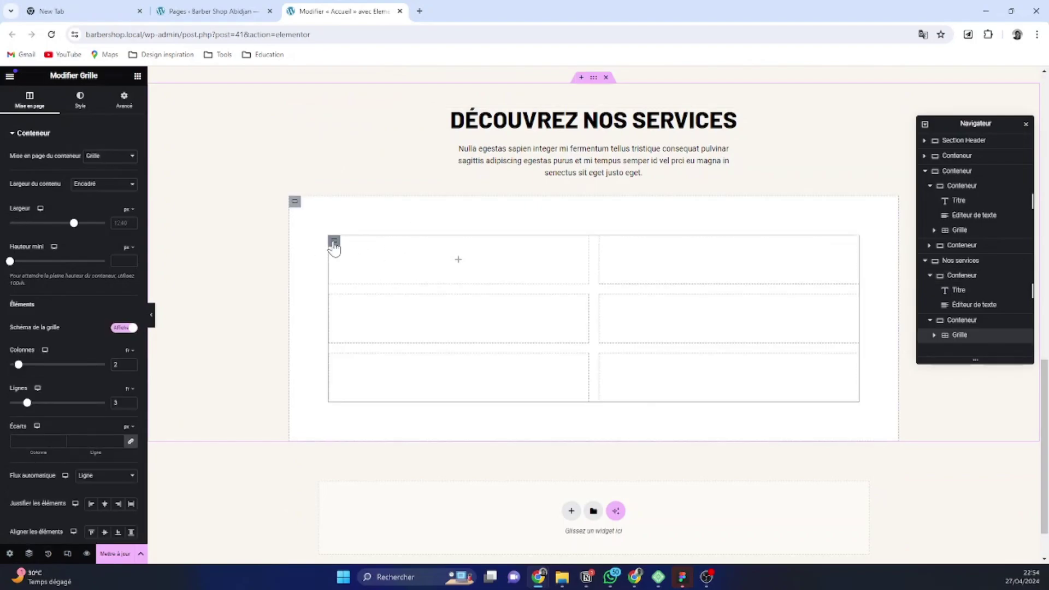
left_click(138, 77)
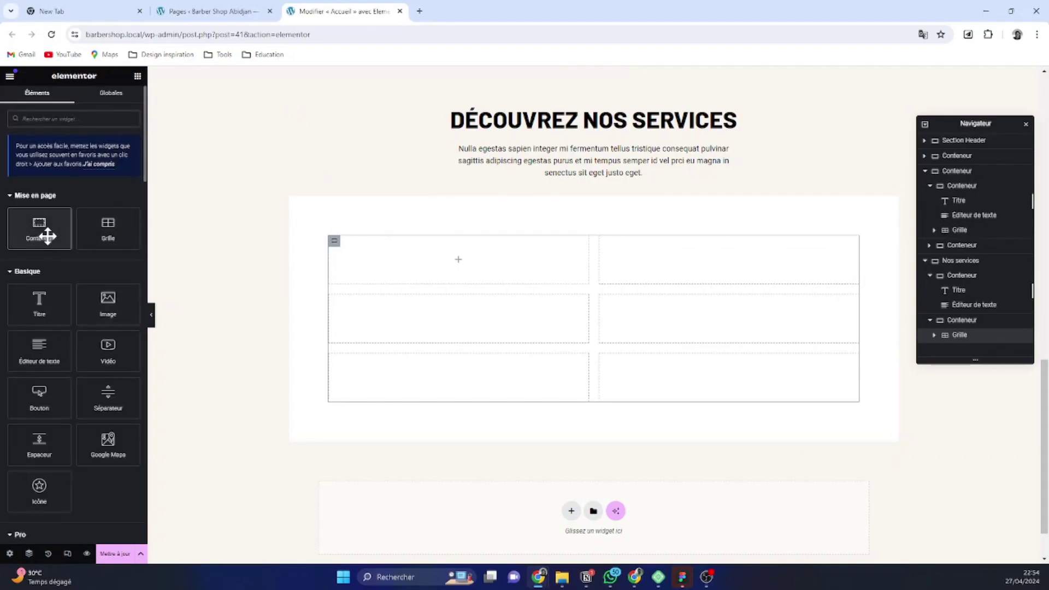
left_click_drag(42, 235, 555, 332)
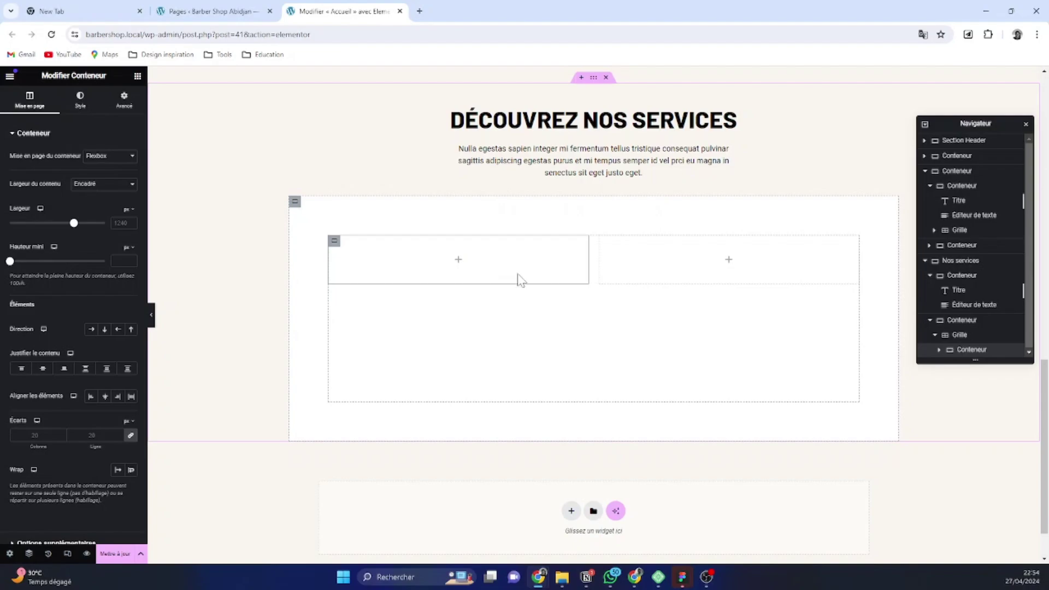
Nest two containers inside the first grid cell's container and set that container's direction to a horizontal row
left_click(138, 77)
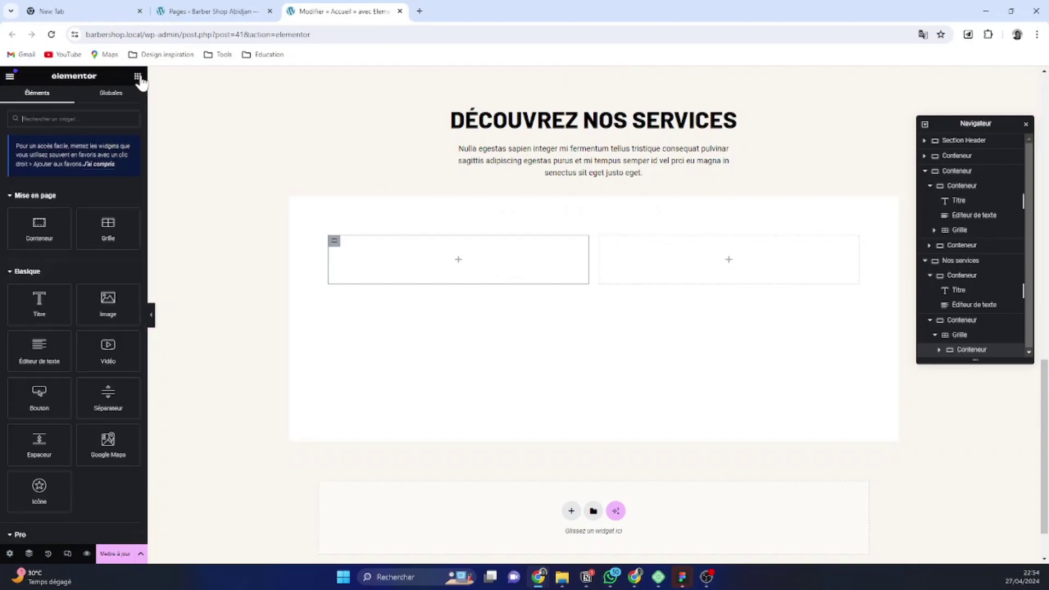
left_click(67, 235)
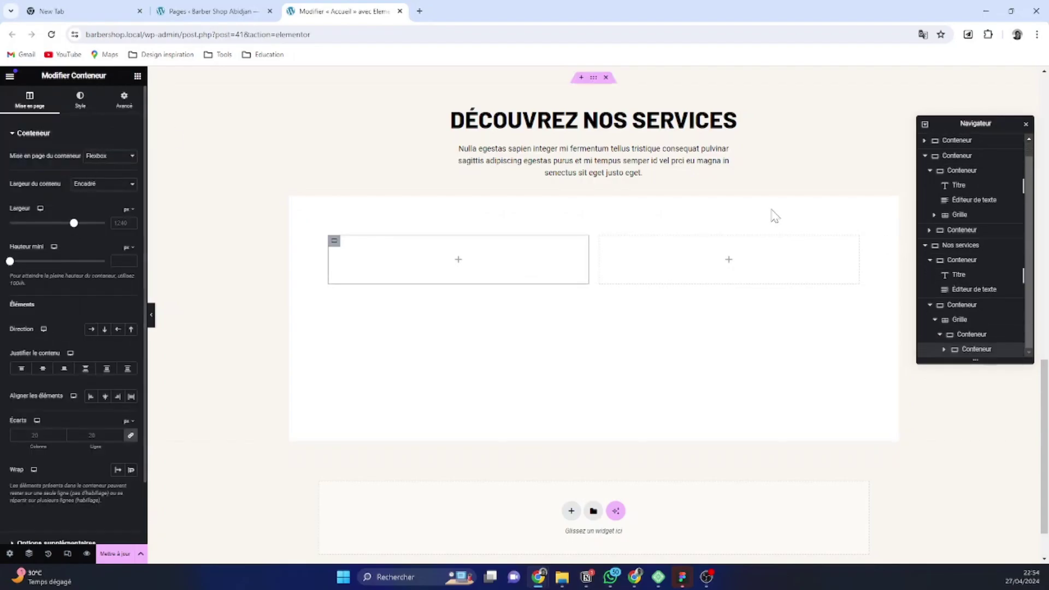
left_click(973, 334)
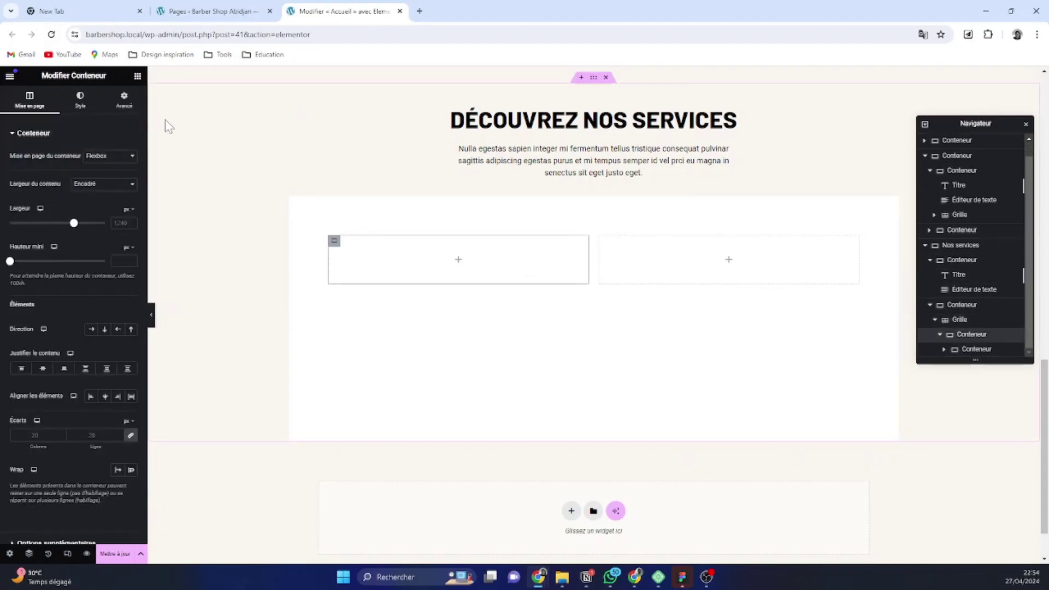
left_click(137, 79)
left_click(57, 228)
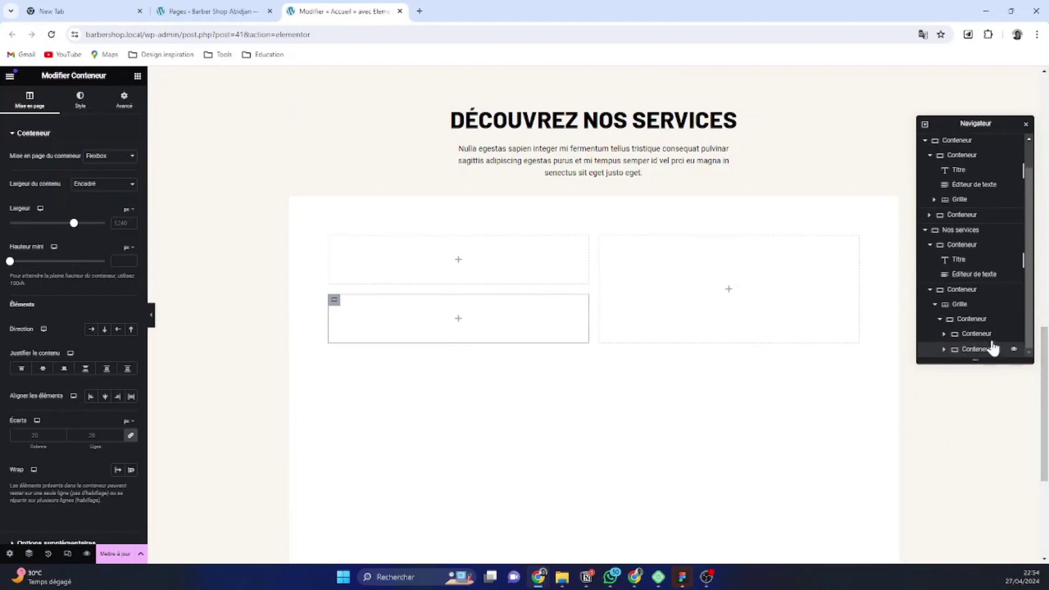
left_click(976, 322)
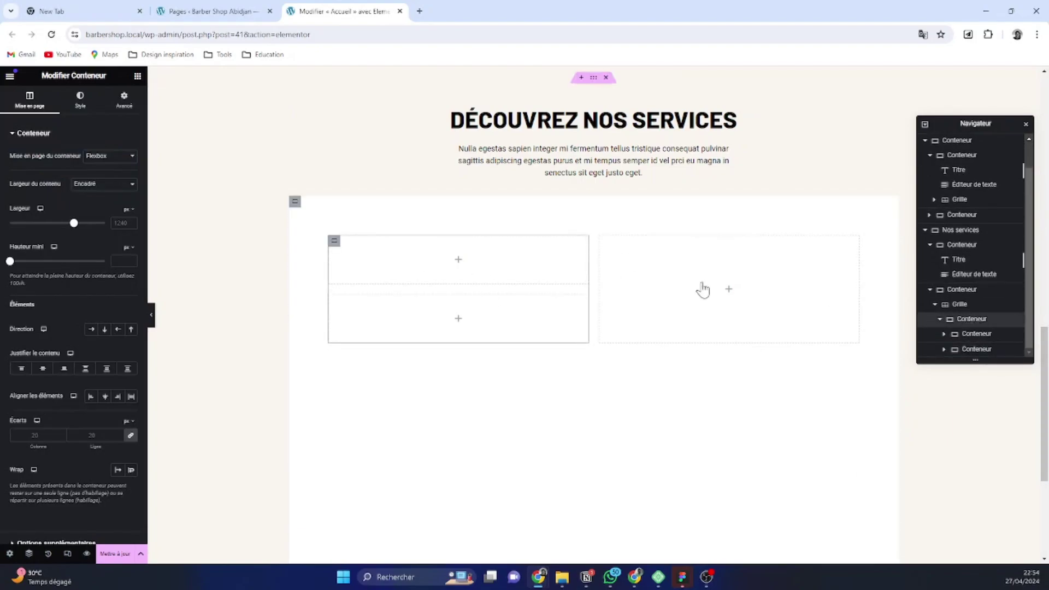
left_click(92, 329)
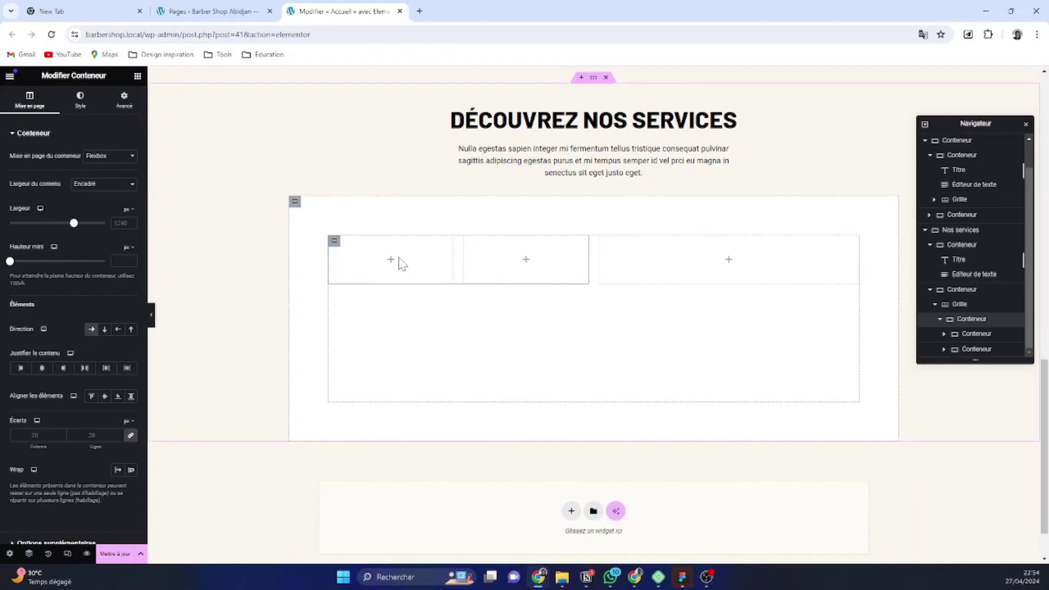
Narrow the first of the two nested containers to about 30% so the second one fills the remaining width
left_click(503, 272)
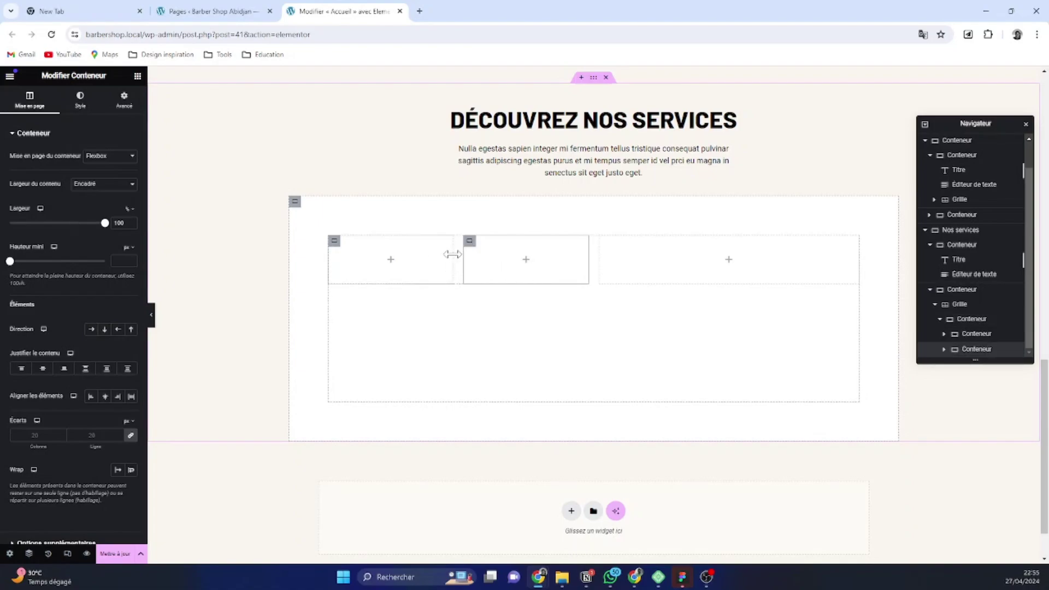
left_click_drag(453, 255, 410, 265)
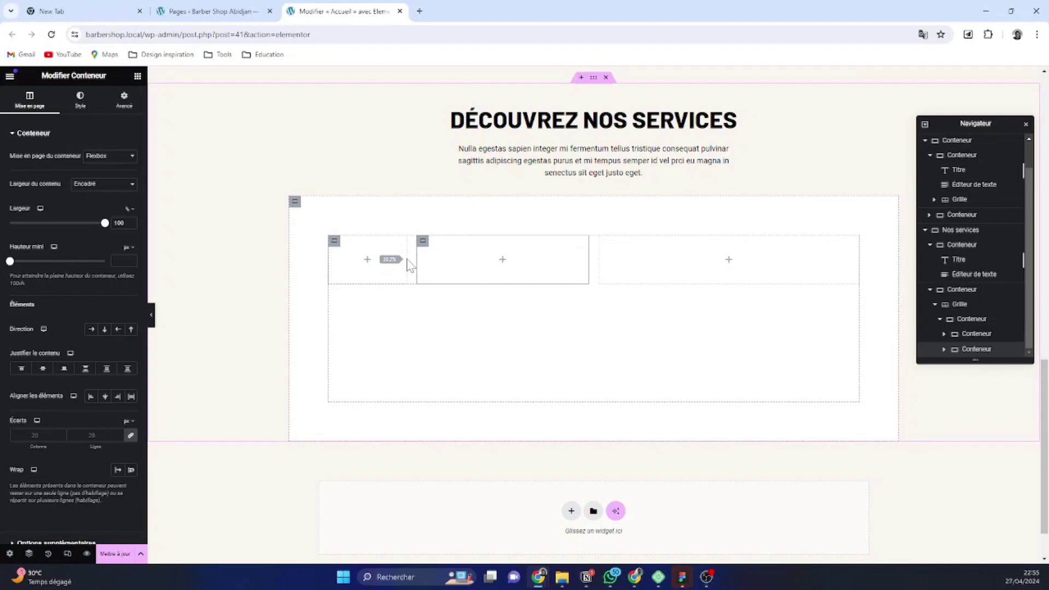
left_click_drag(410, 265, 410, 273)
Add an image widget to the narrow nested container and use Adult-haircut-img.png from the media library
left_click(138, 76)
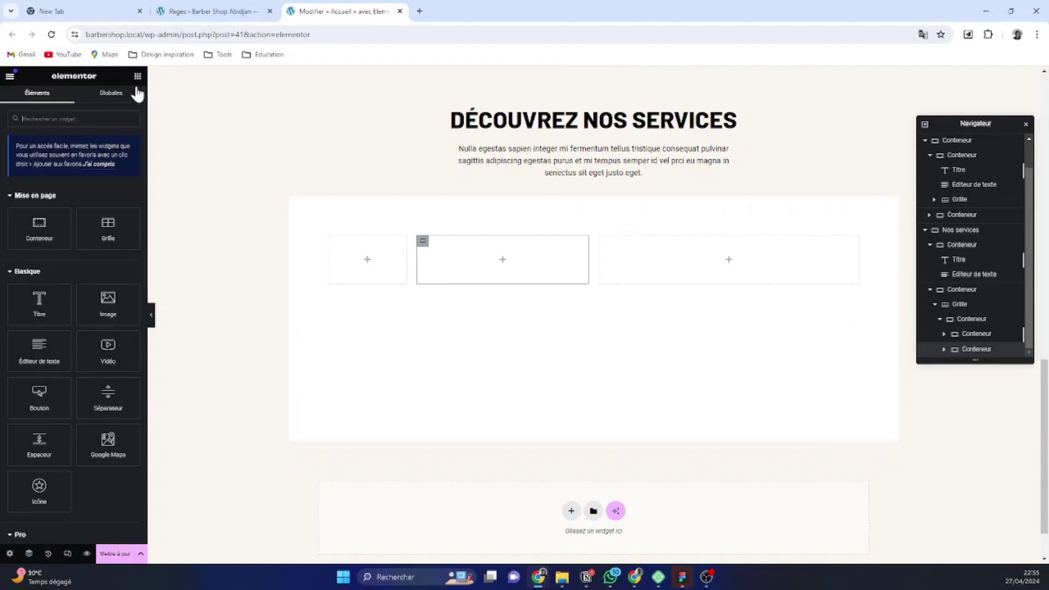
scroll(71, 257, "down", 2)
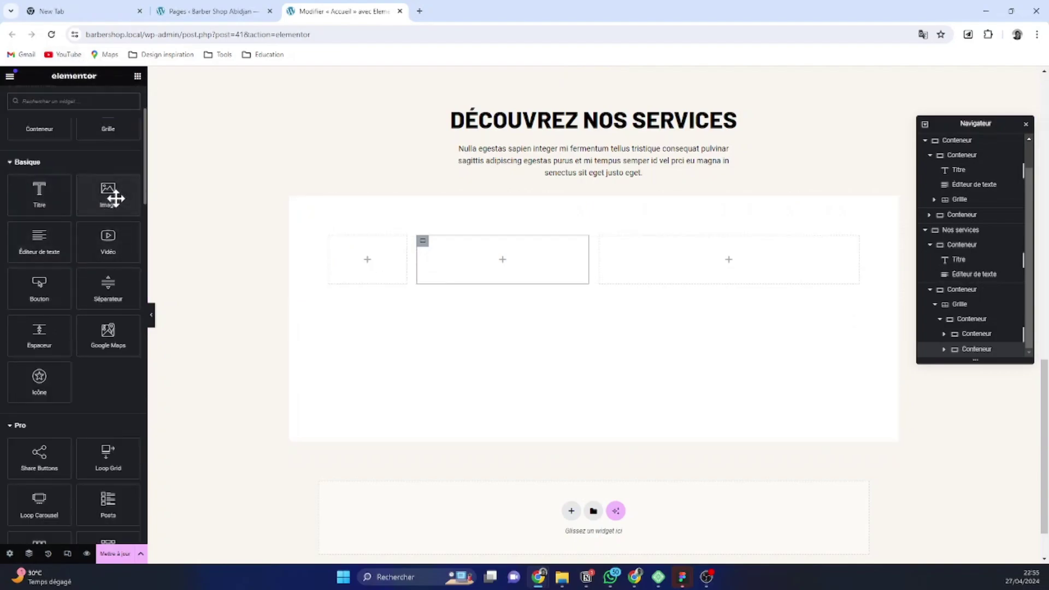
left_click_drag(109, 196, 365, 261)
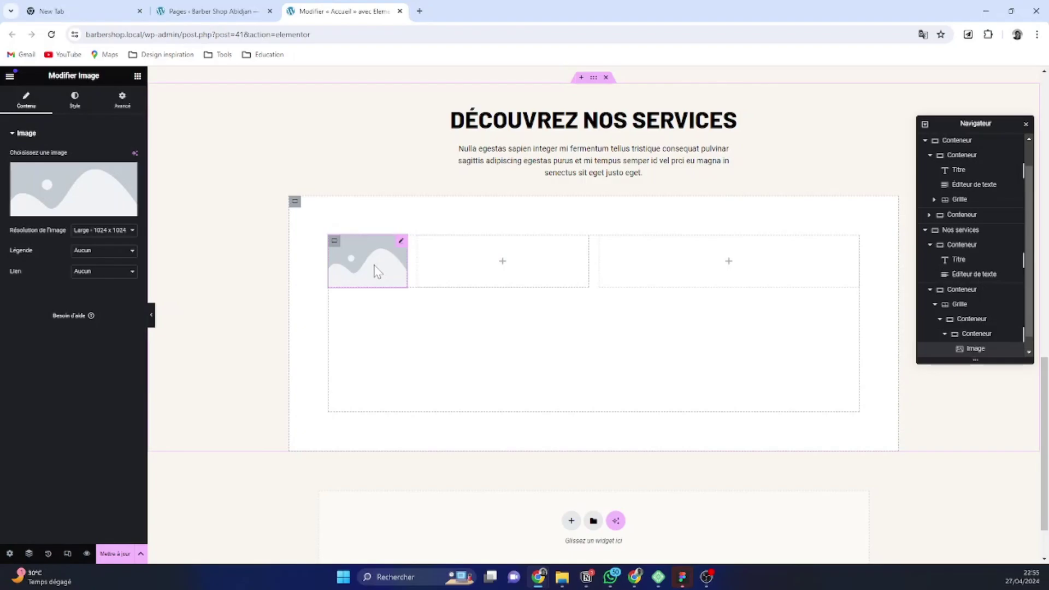
left_click(76, 205)
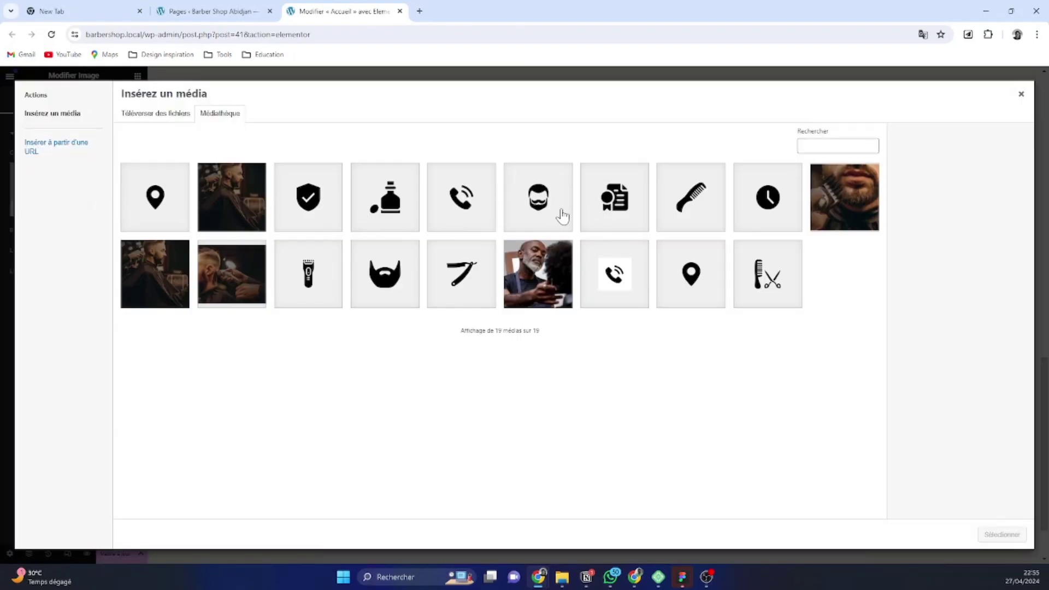
left_click(763, 284)
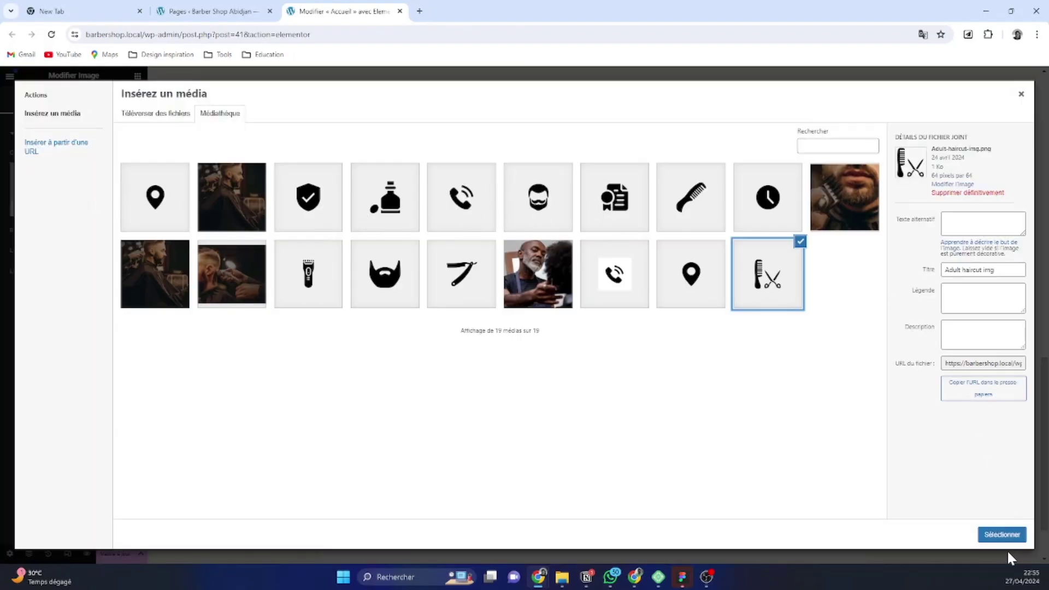
left_click(1002, 535)
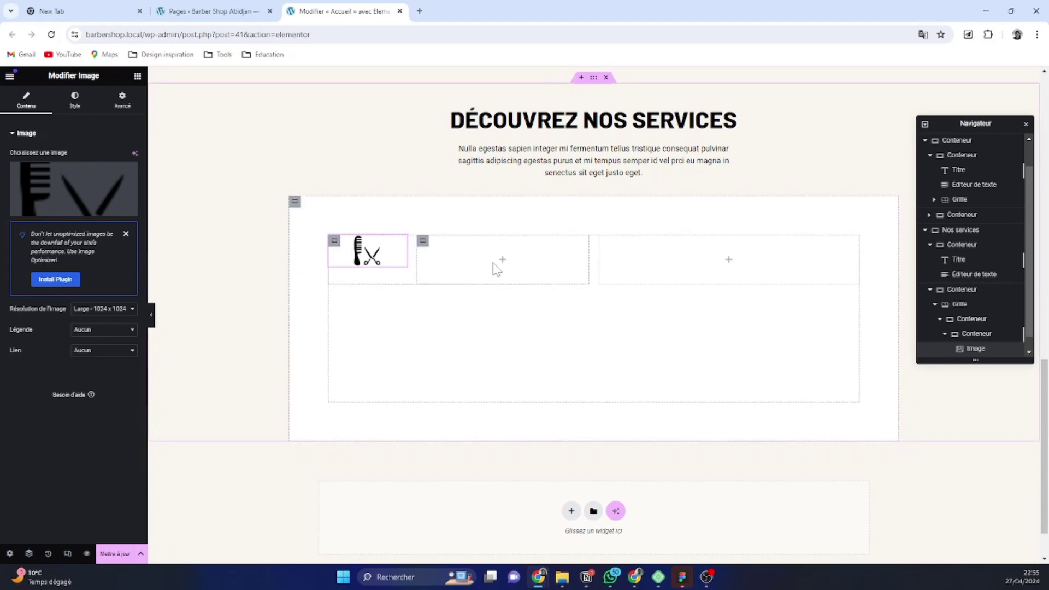
Add a heading widget to the wider nested container beside the comb-and-scissors image
left_click(138, 76)
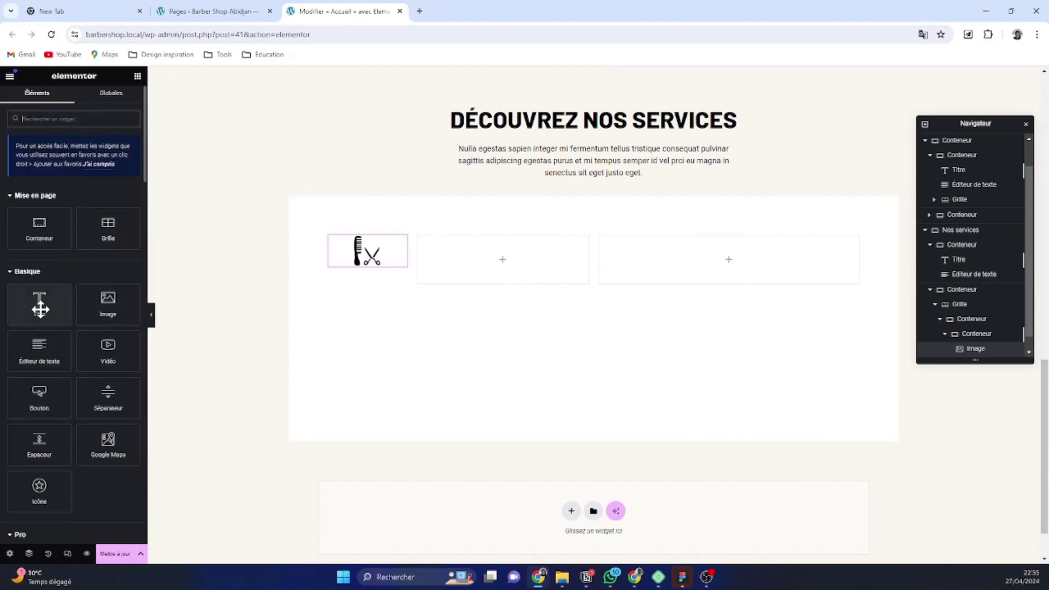
left_click_drag(40, 309, 478, 264)
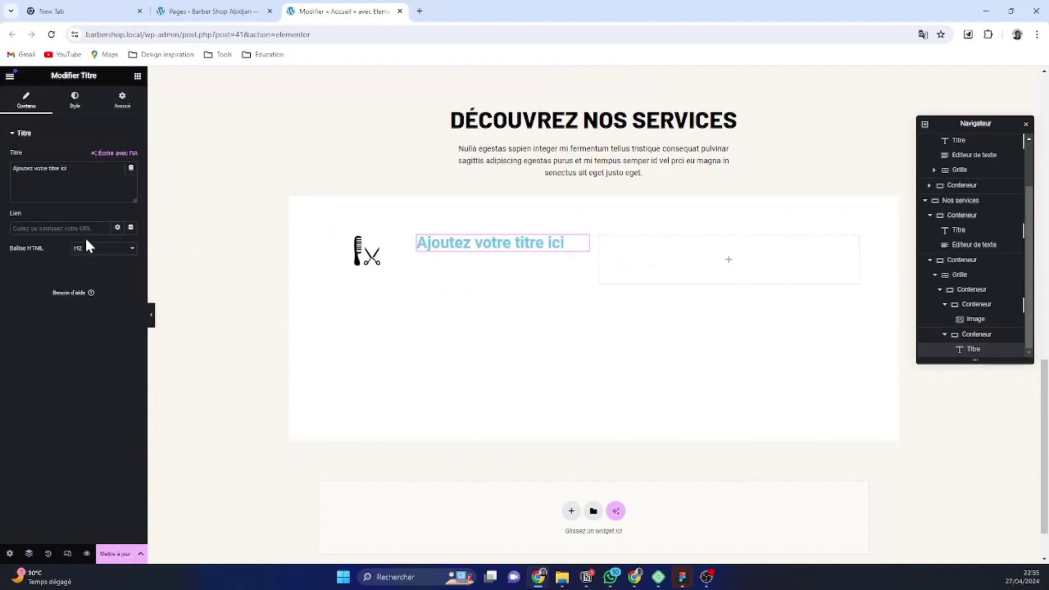
left_click(137, 76)
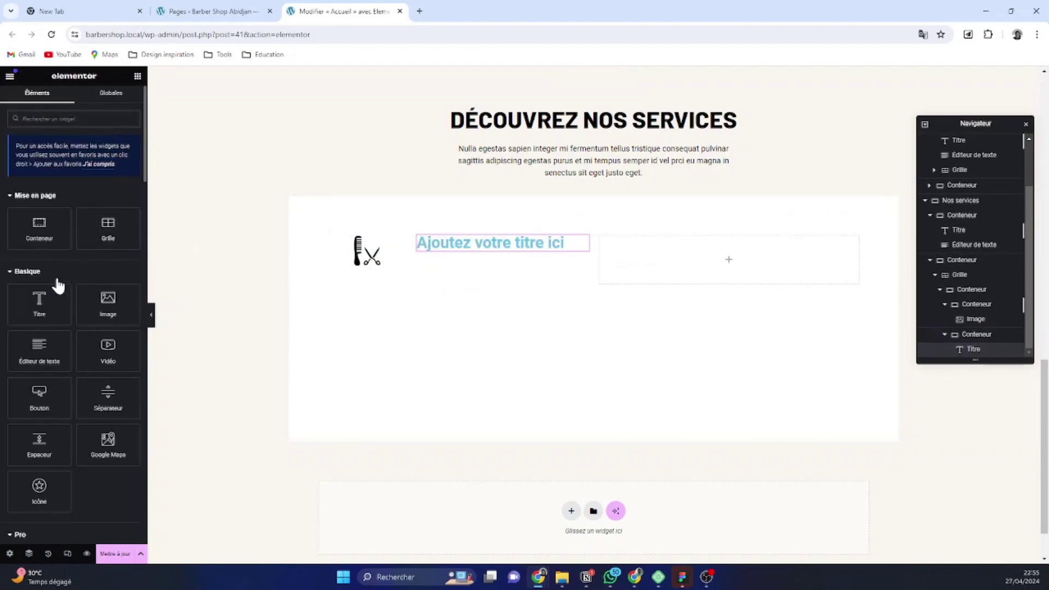
left_click_drag(42, 343, 497, 252)
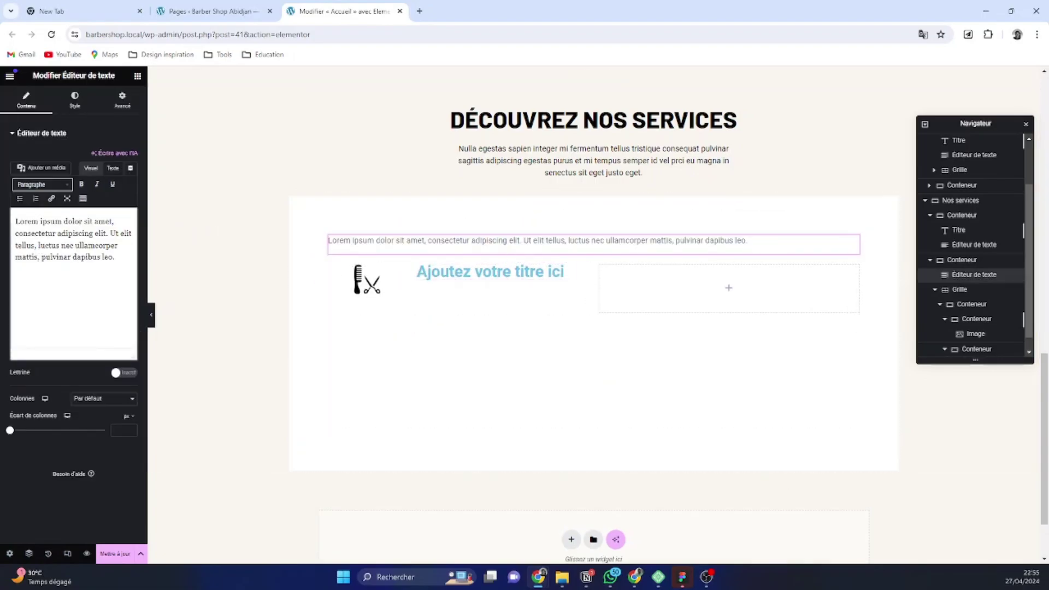
left_click(42, 553)
left_click(42, 152)
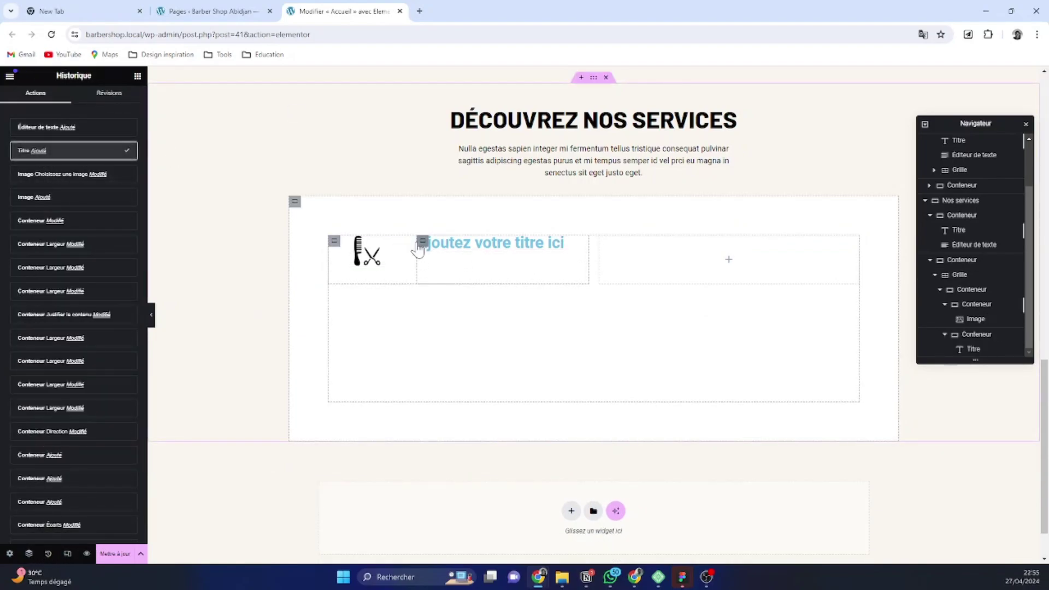
Add a text editor widget below the heading in the wider nested container
left_click(423, 245)
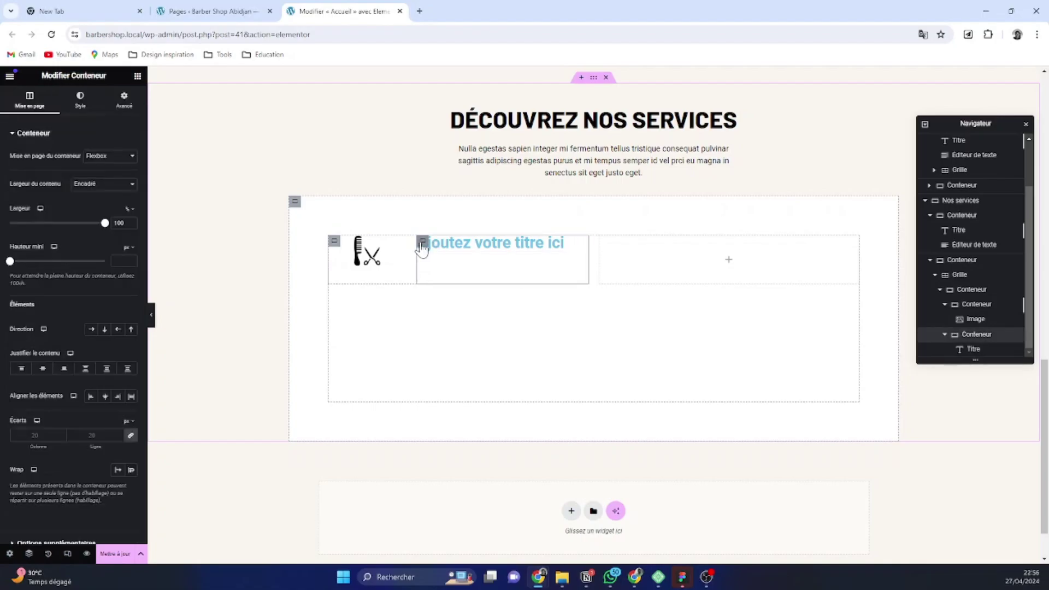
left_click(137, 76)
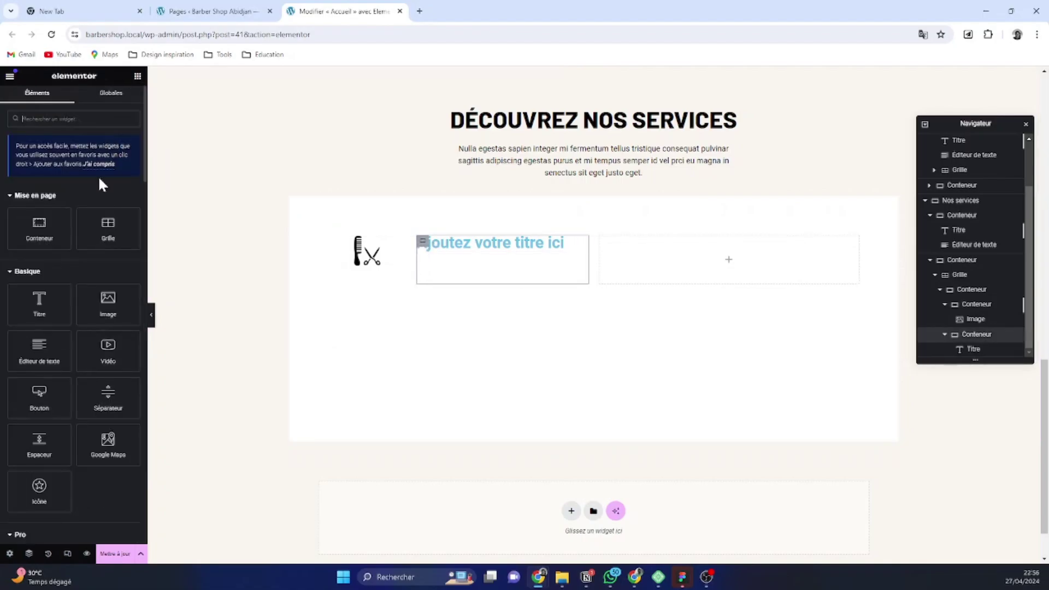
left_click(47, 360)
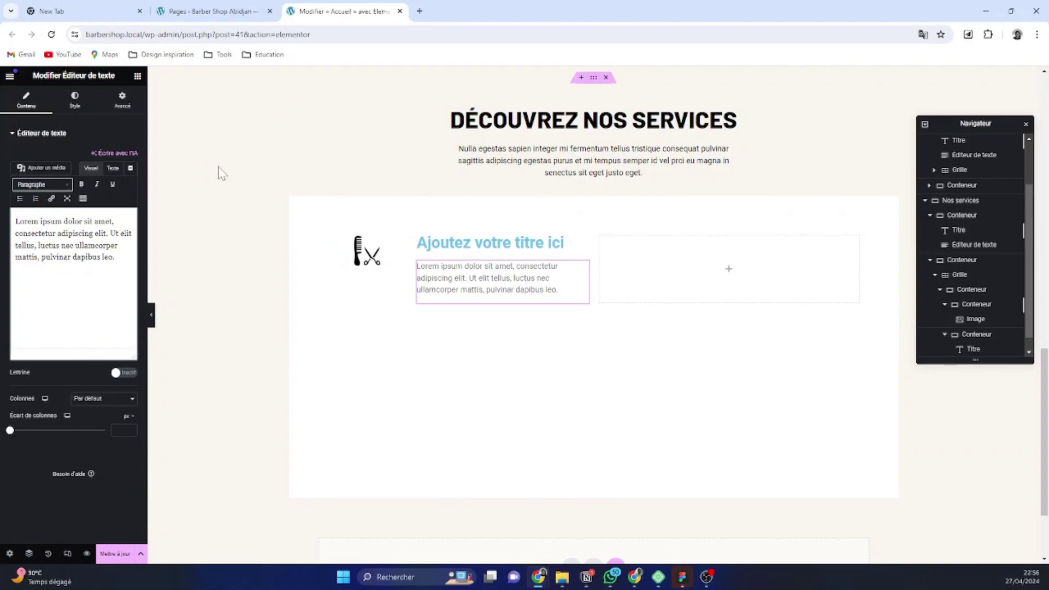
Add a second heading widget below the service card's placeholder text and set its HTML tag to p
left_click(423, 242)
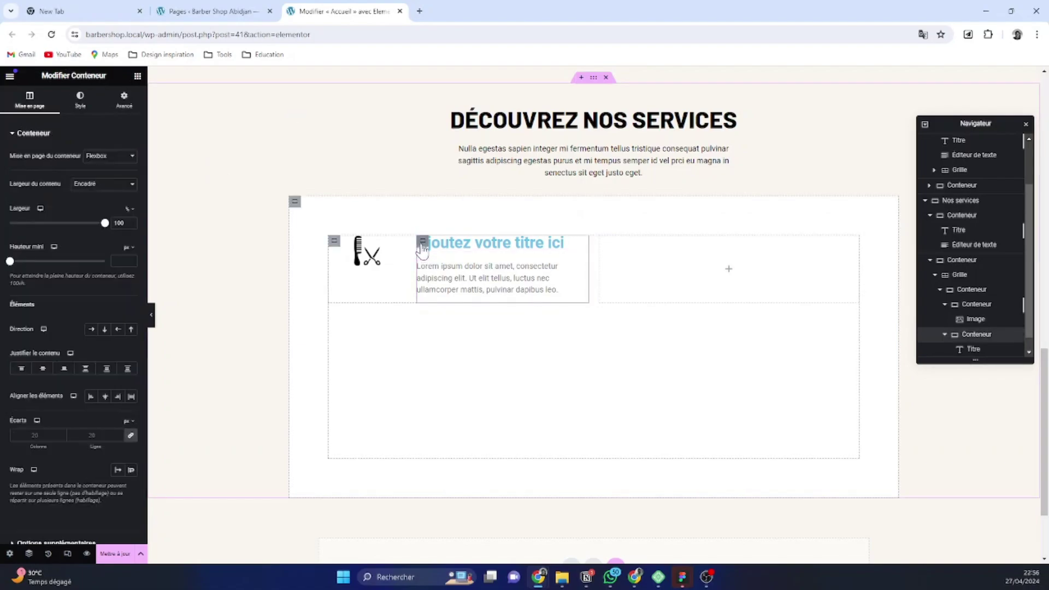
left_click(138, 76)
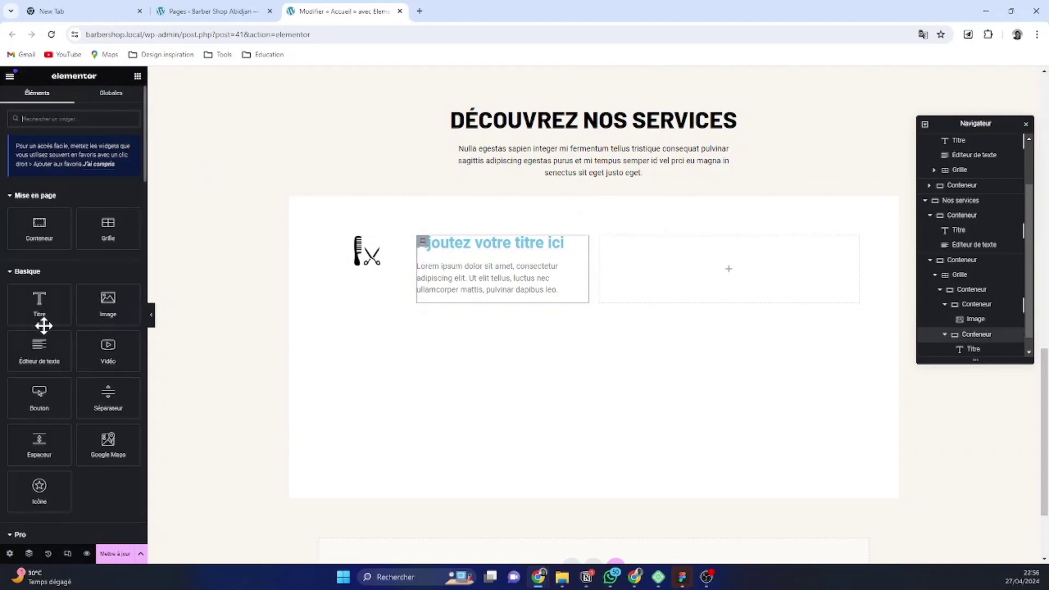
left_click_drag(40, 307, 492, 317)
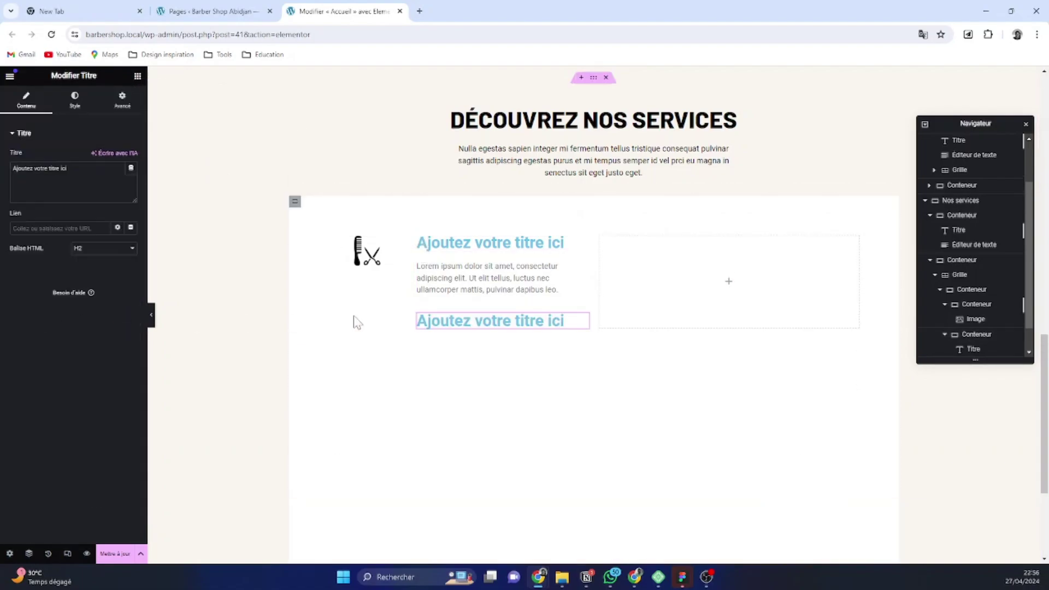
left_click(83, 255)
left_click(96, 321)
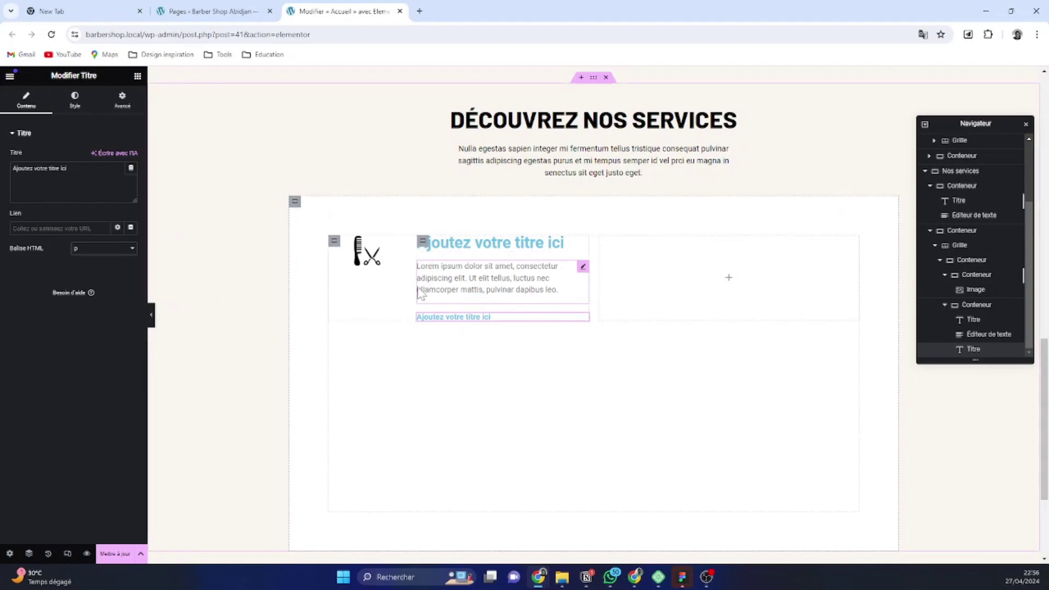
Narrow the image column of the first service card and change the card's top heading text to "Coiffure Adulte"
left_click(397, 257)
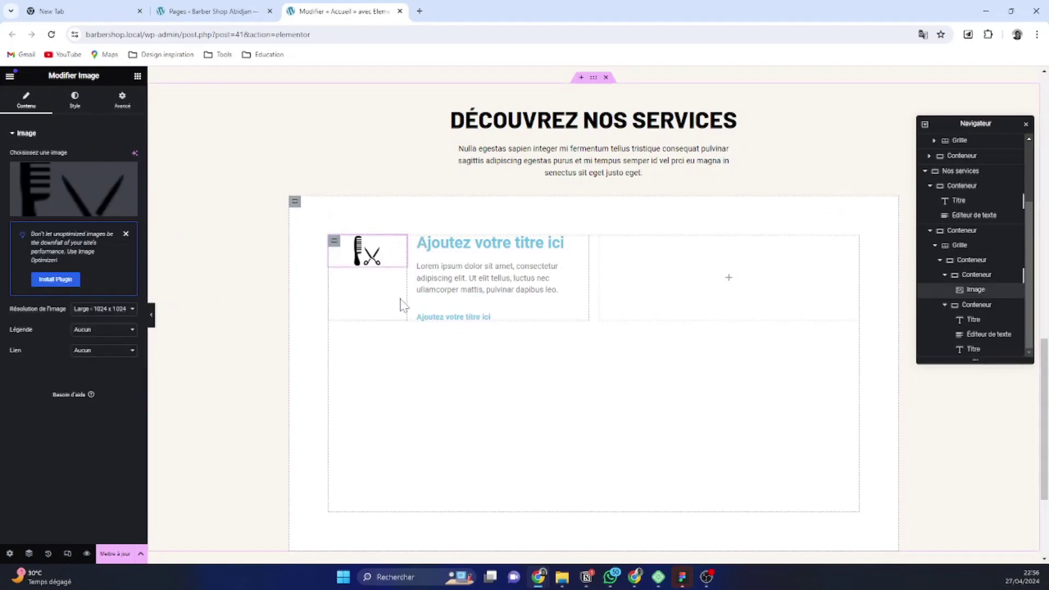
left_click_drag(405, 299, 386, 305)
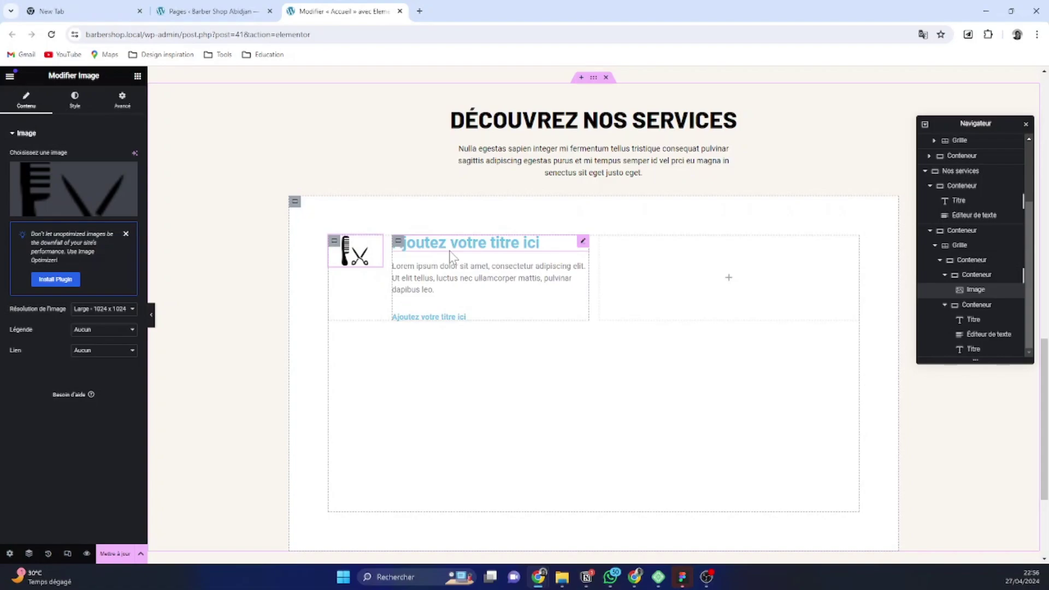
left_click(495, 245)
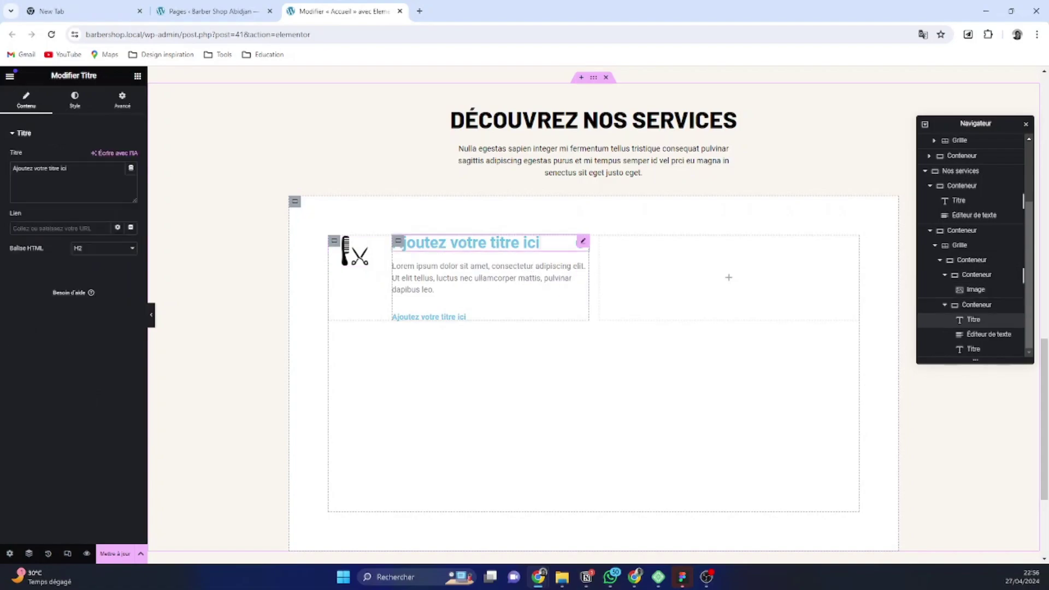
key("ctrl+a")
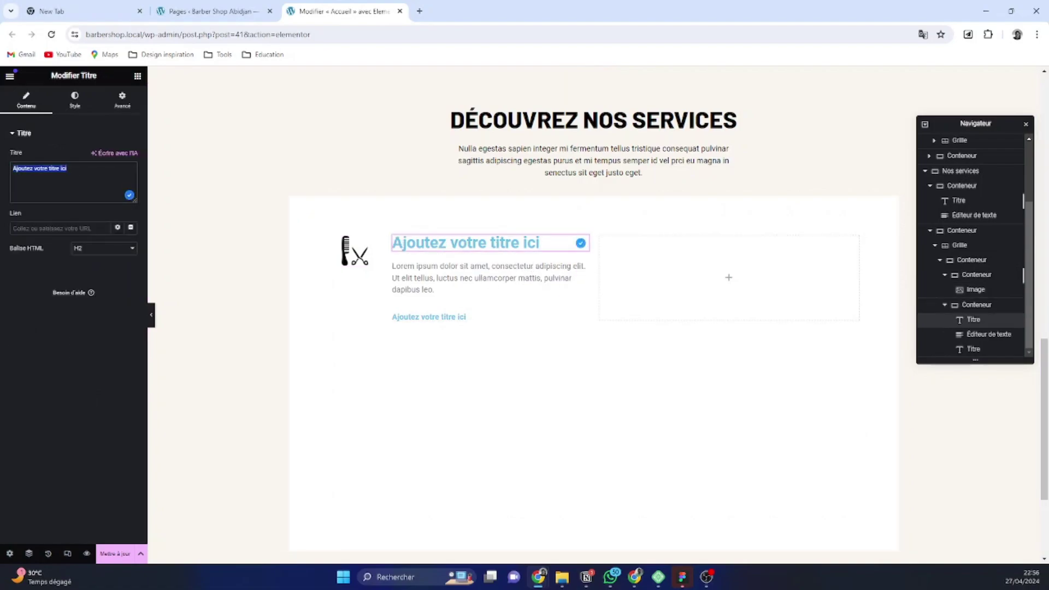
type("Coiffu")
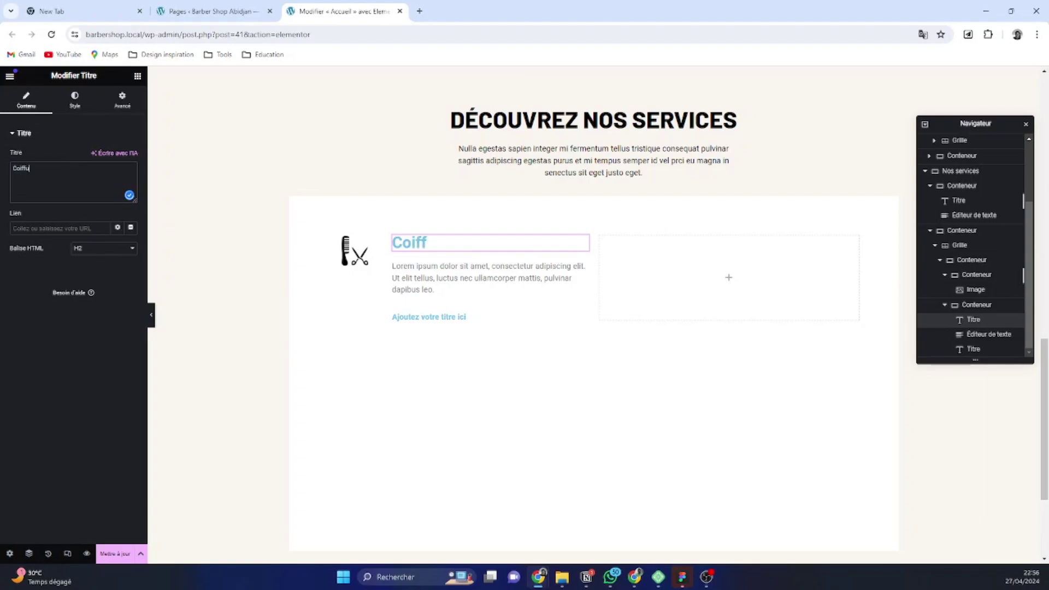
type("re Adulte")
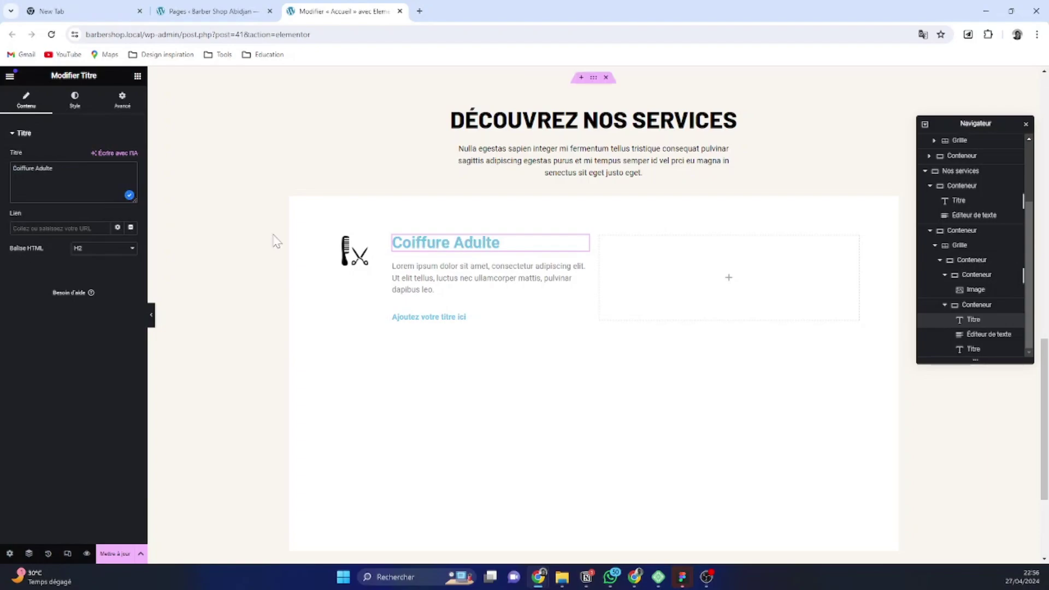
Set the Coiffure Adulte heading's font family to Barlow and its text transformation to Majuscule
left_click(75, 100)
left_click(131, 198)
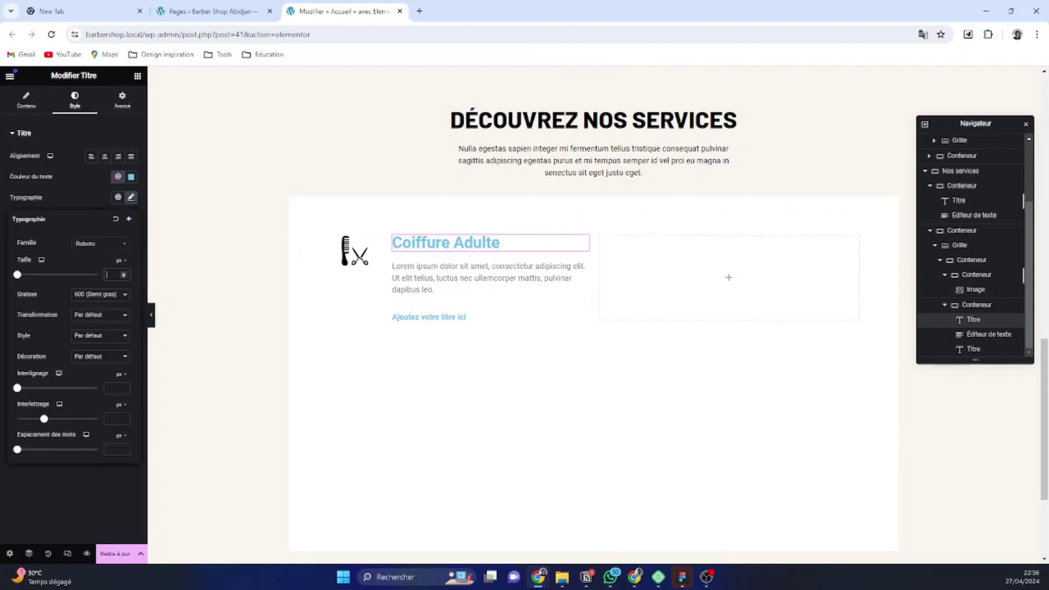
left_click(109, 245)
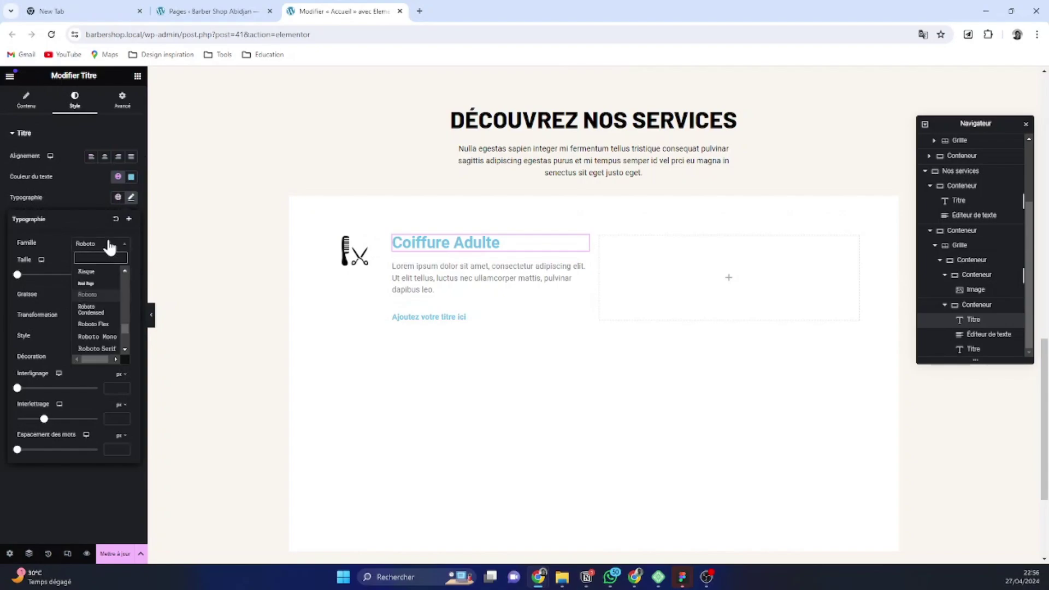
type("bar")
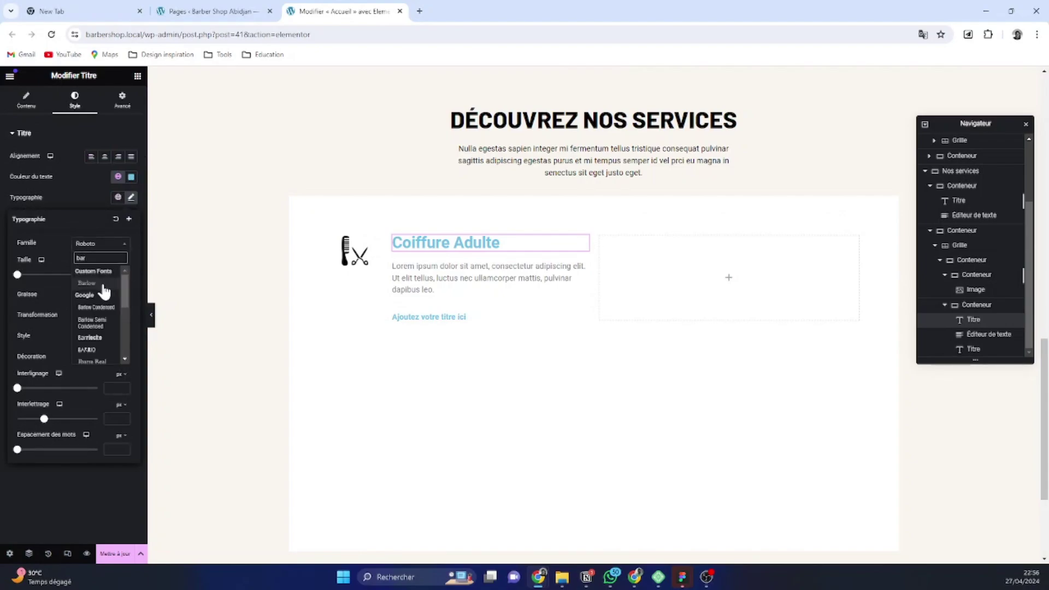
left_click(87, 284)
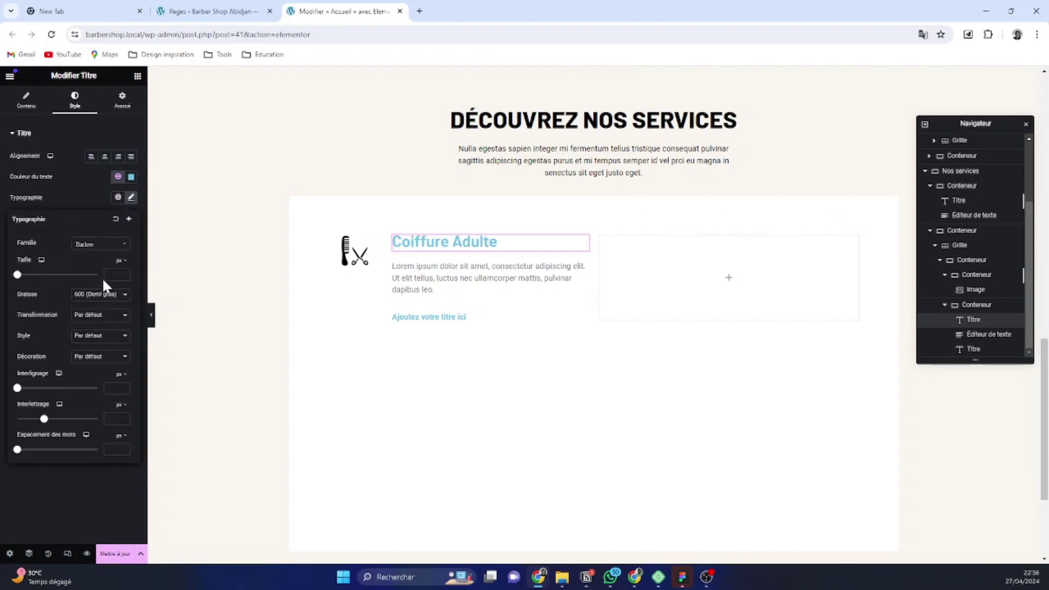
left_click(105, 317)
left_click(105, 337)
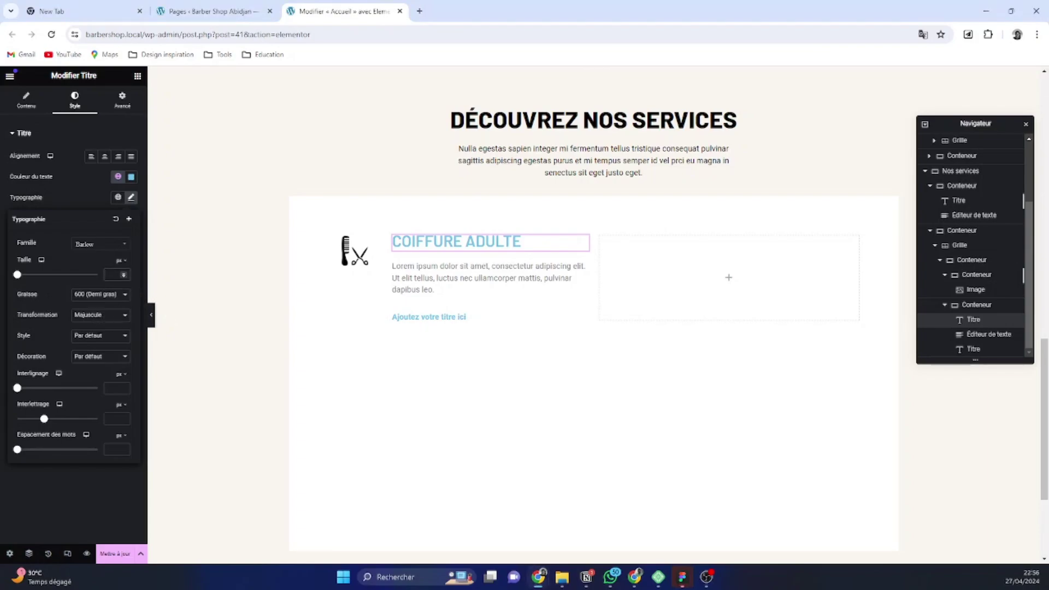
Give the Coiffure Adulte heading a 24 px size, 800 (Très gras) weight, 2 px letter spacing and 32 px line height
left_click(112, 275)
type("24")
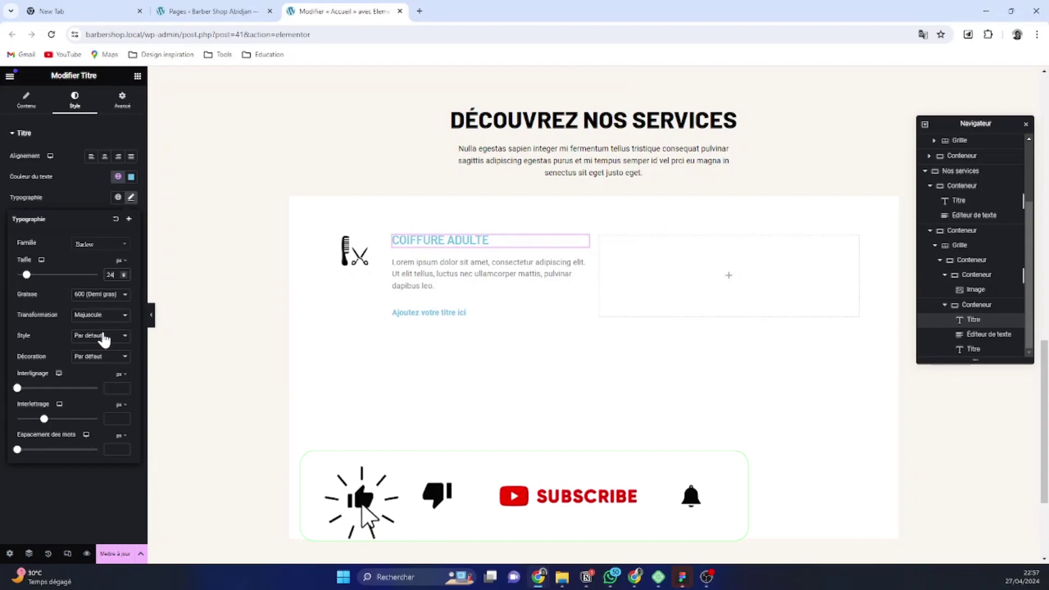
left_click(103, 337)
left_click(102, 338)
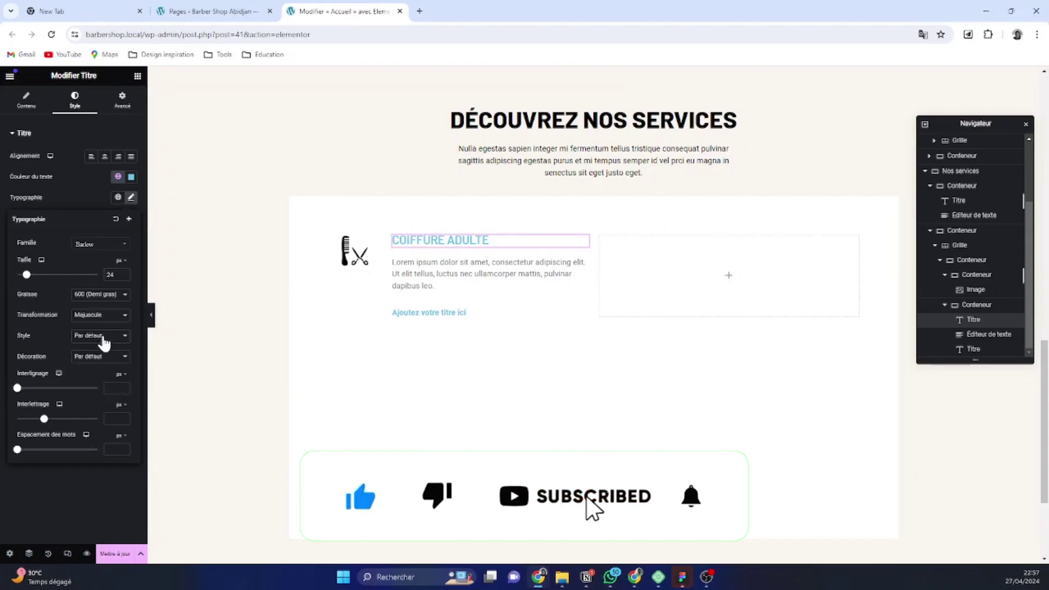
left_click(102, 338)
left_click(104, 360)
left_click(103, 298)
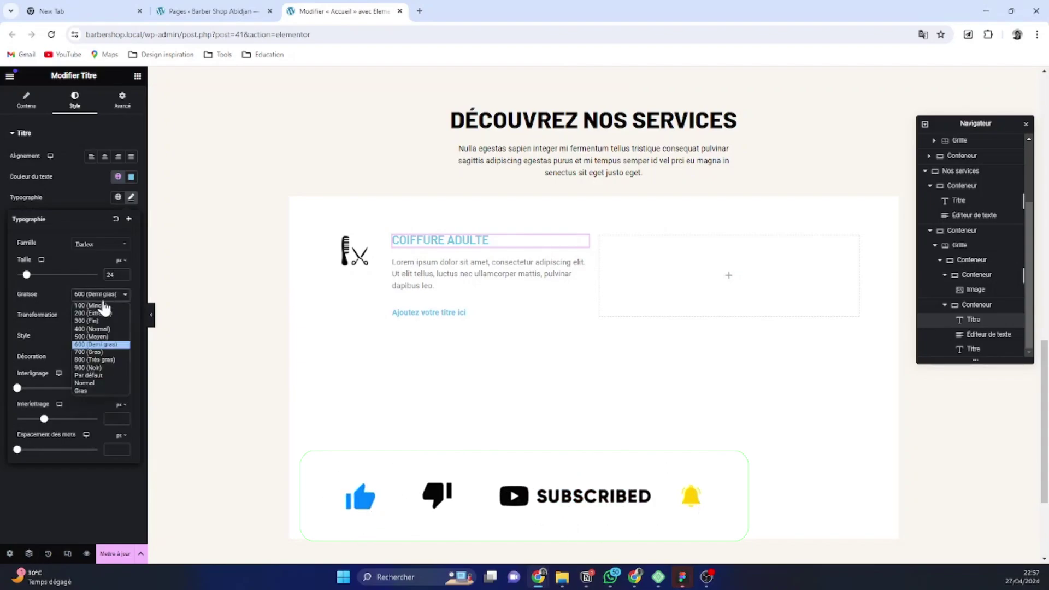
left_click(97, 361)
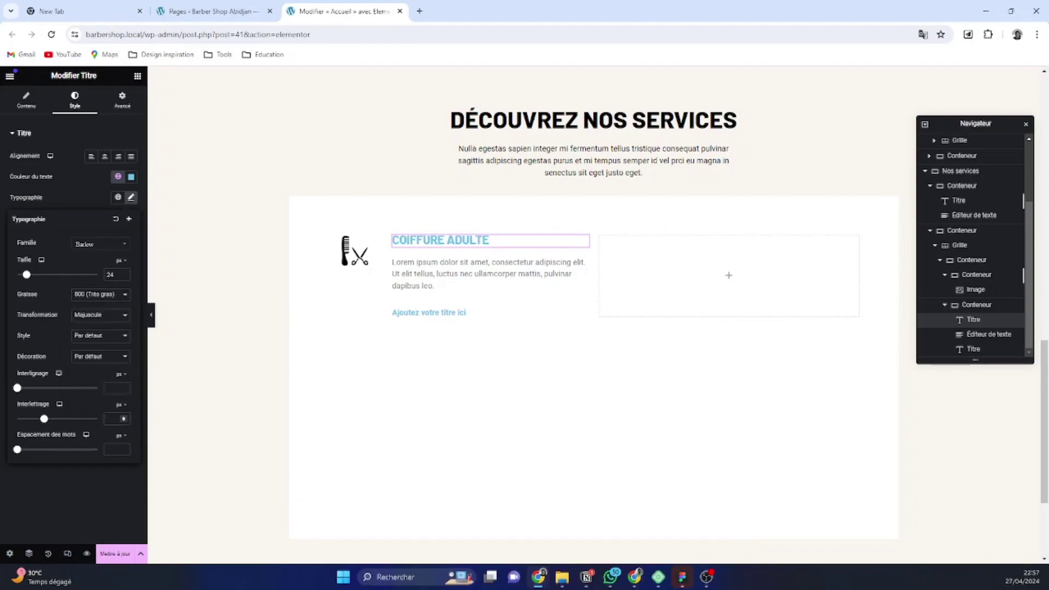
left_click_drag(43, 419, 54, 419)
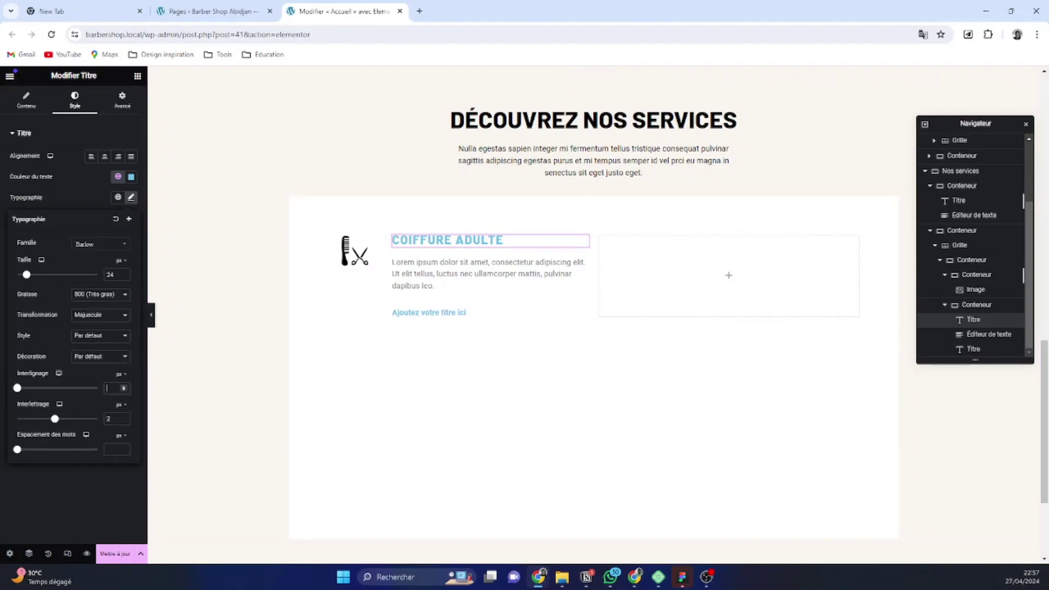
type("32")
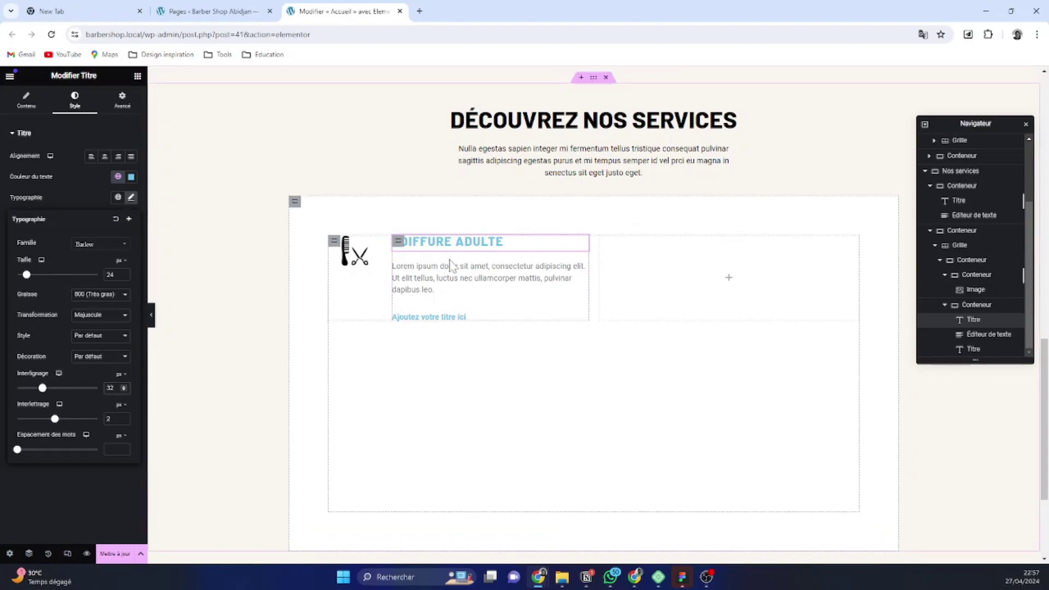
Set the column and row gaps of the nested container holding the card's heading and texts to 8 px
left_click(399, 241)
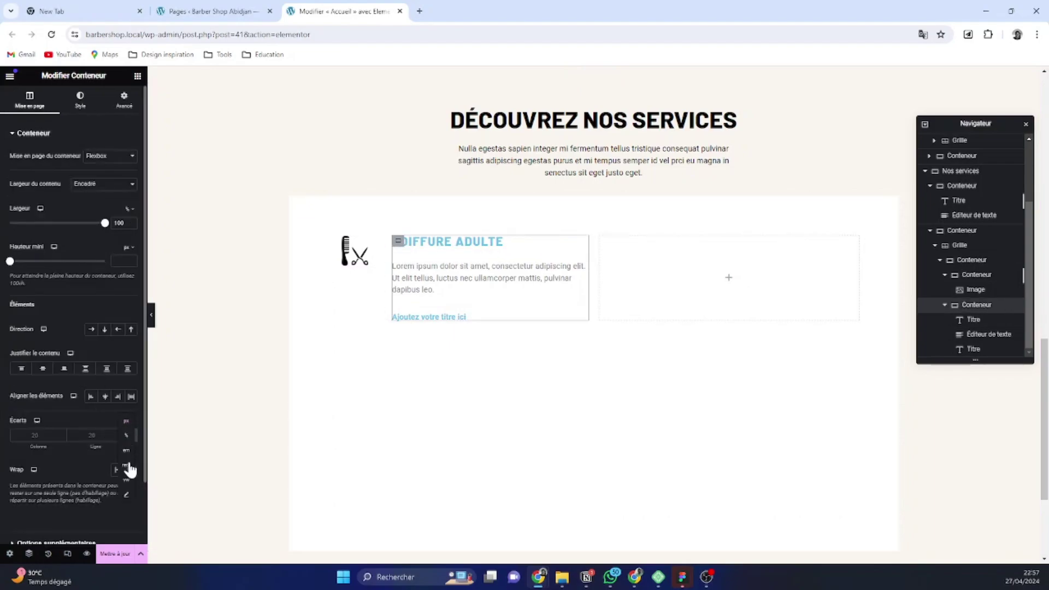
left_click(128, 465)
left_click(116, 432)
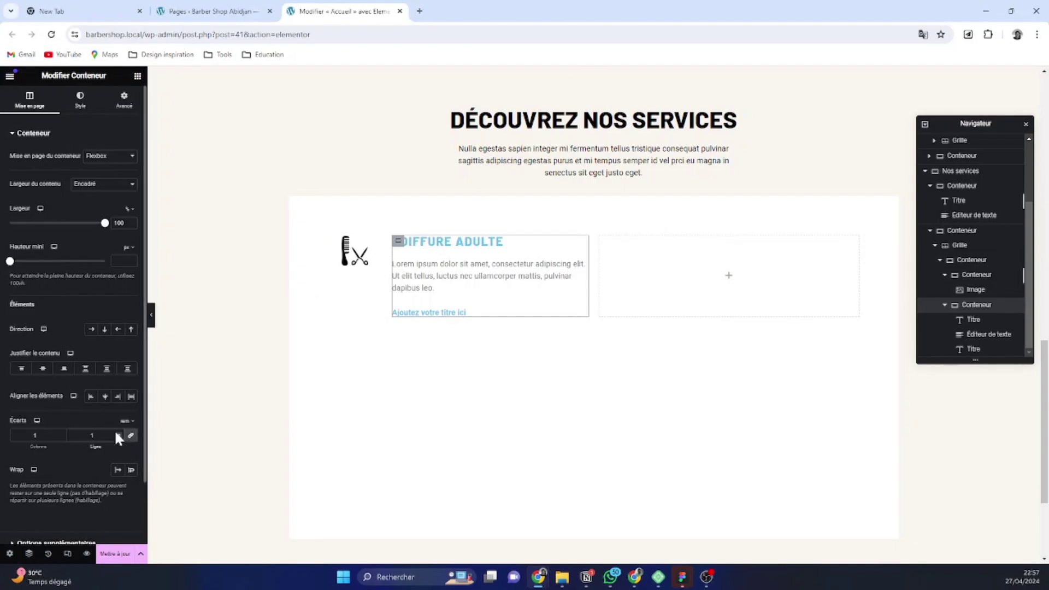
left_click(117, 436)
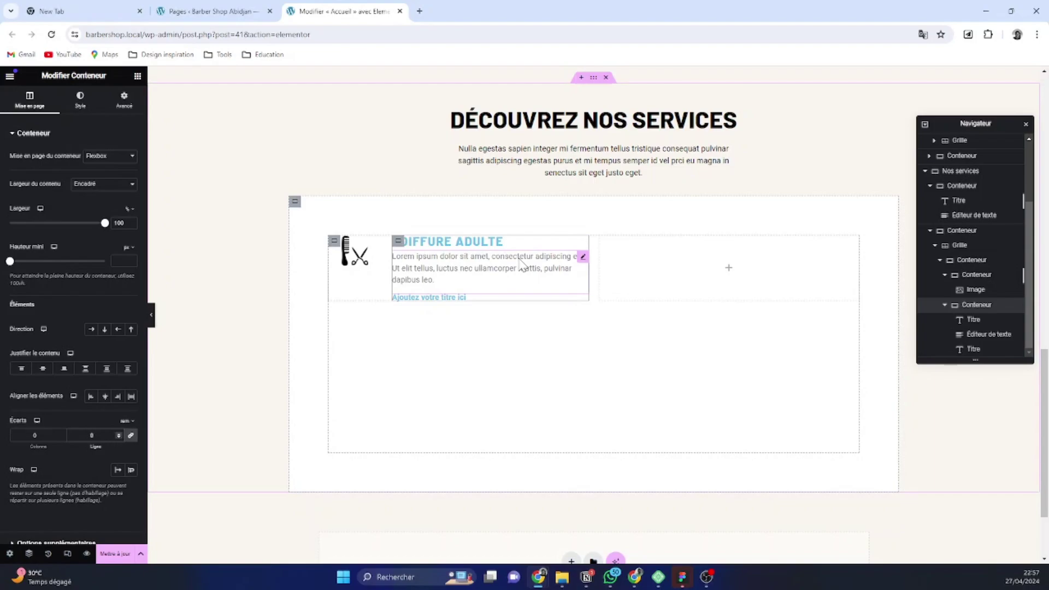
left_click(128, 422)
left_click(129, 466)
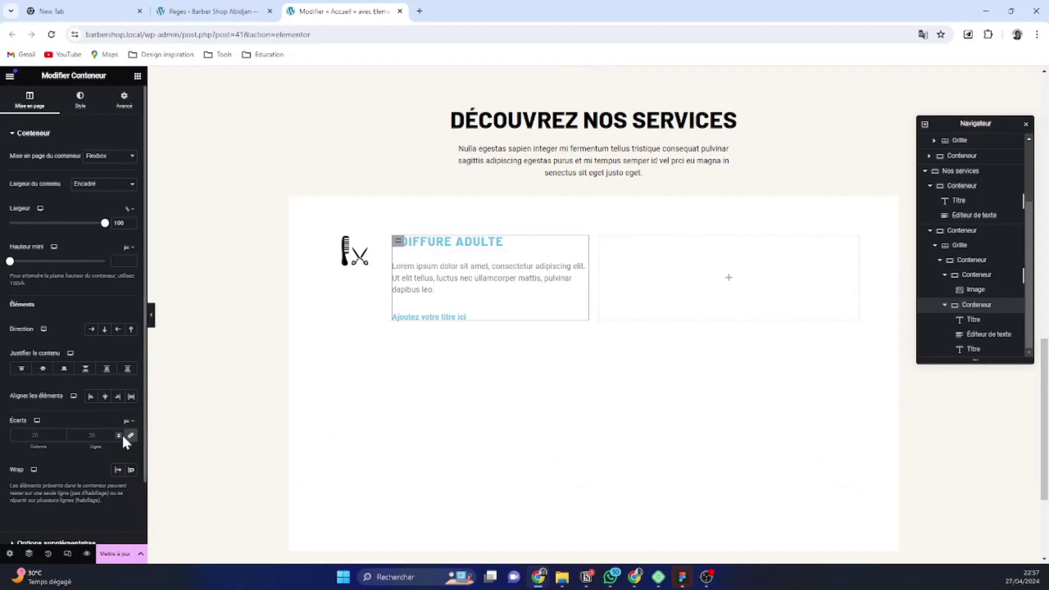
left_click(119, 433)
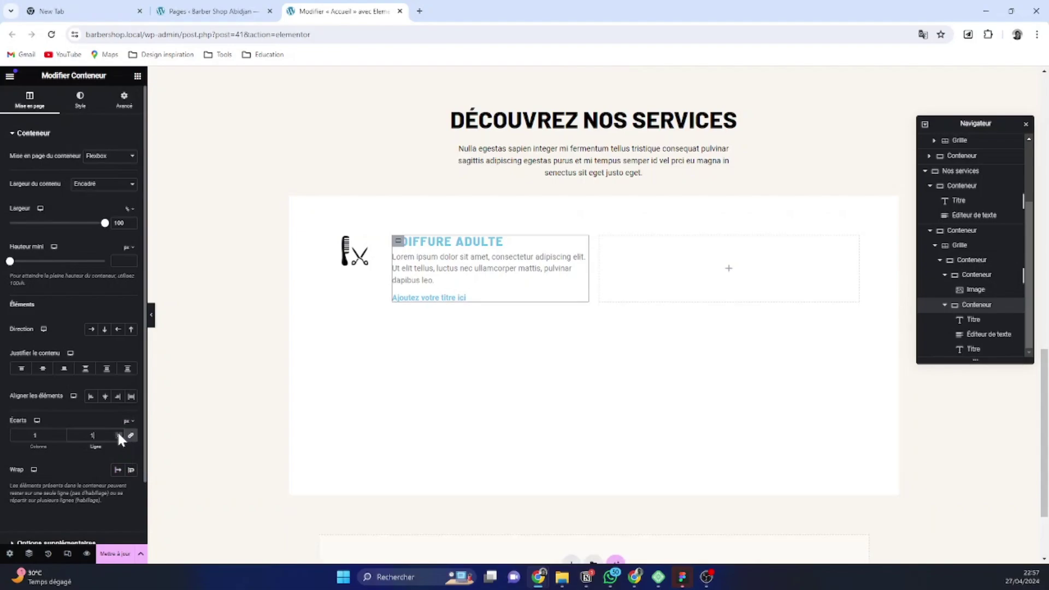
left_click(119, 434)
left_click(118, 433)
left_click(119, 433)
left_click(119, 434)
left_click(119, 433)
left_click(119, 433)
left_click(119, 433)
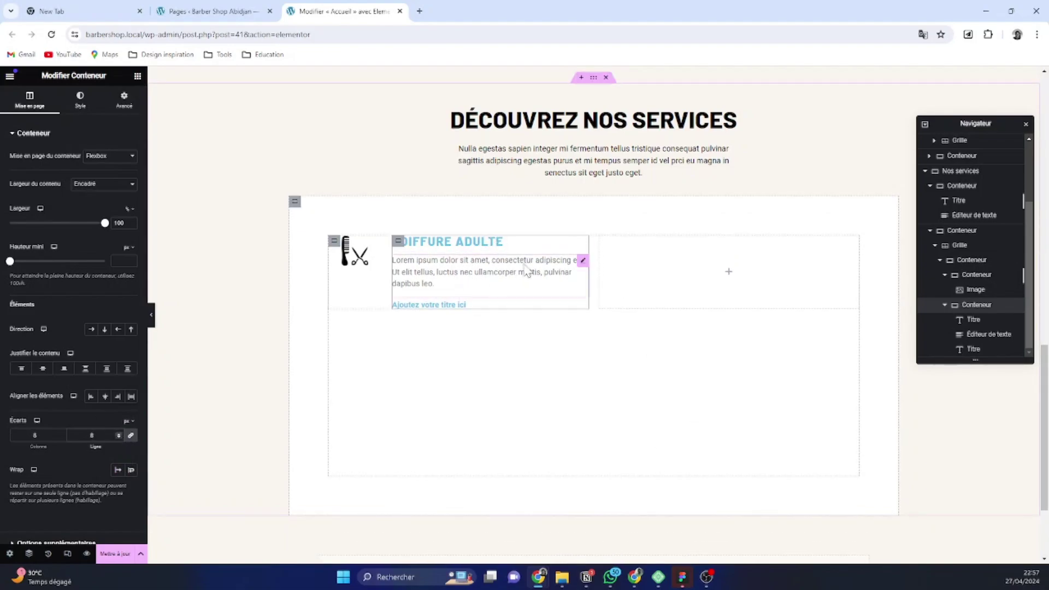
Remove the paragraph tags from the service card's placeholder text in the text editor's source mode
left_click(583, 261)
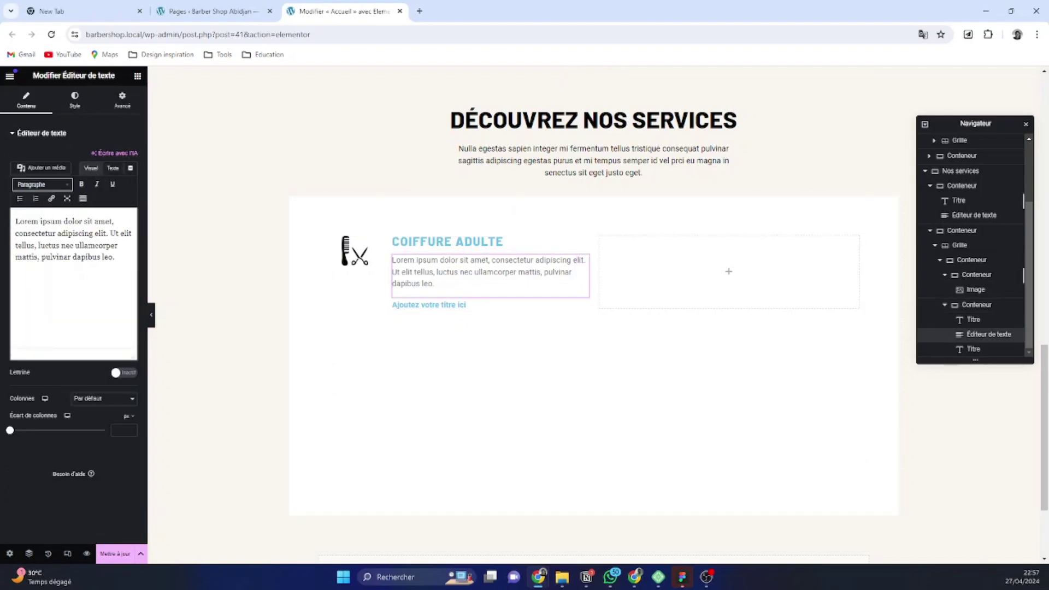
left_click(113, 168)
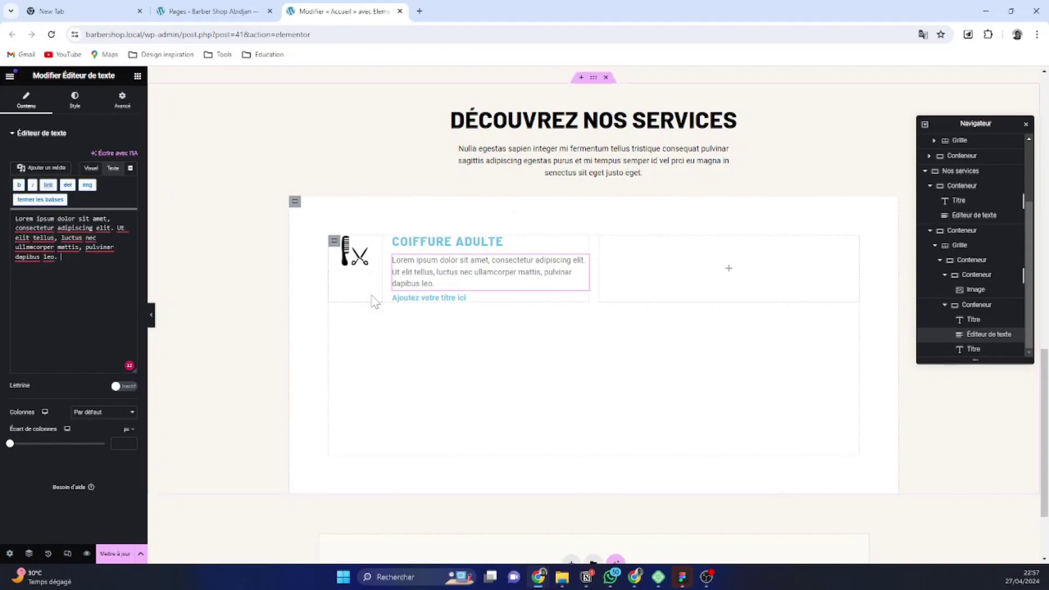
Change the text of the heading below the placeholder text to "10.000 Fcfa"
left_click(582, 301)
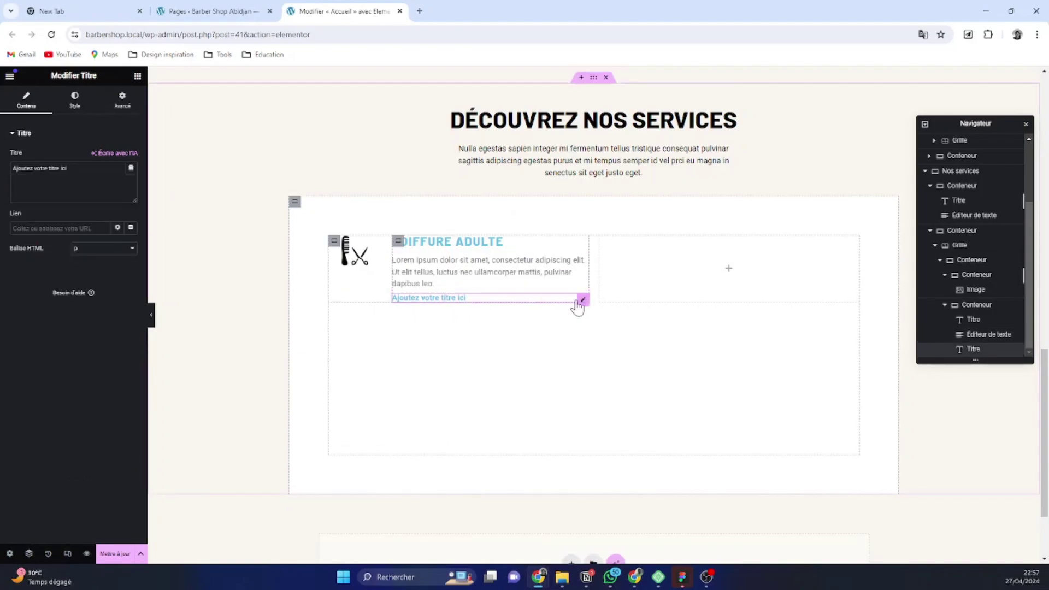
triple_click(42, 168)
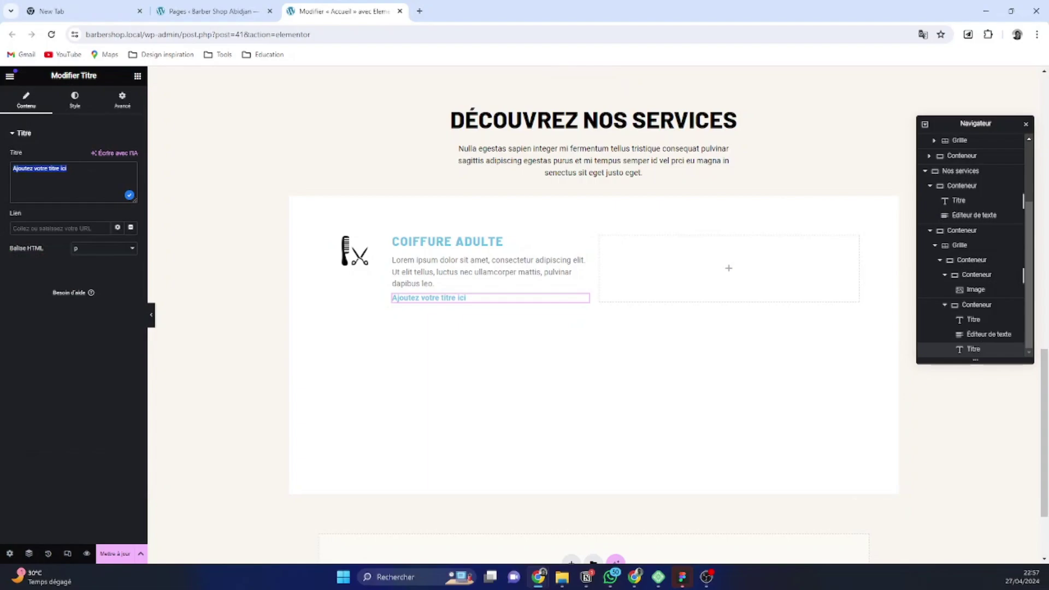
type("10.000 Fcfa")
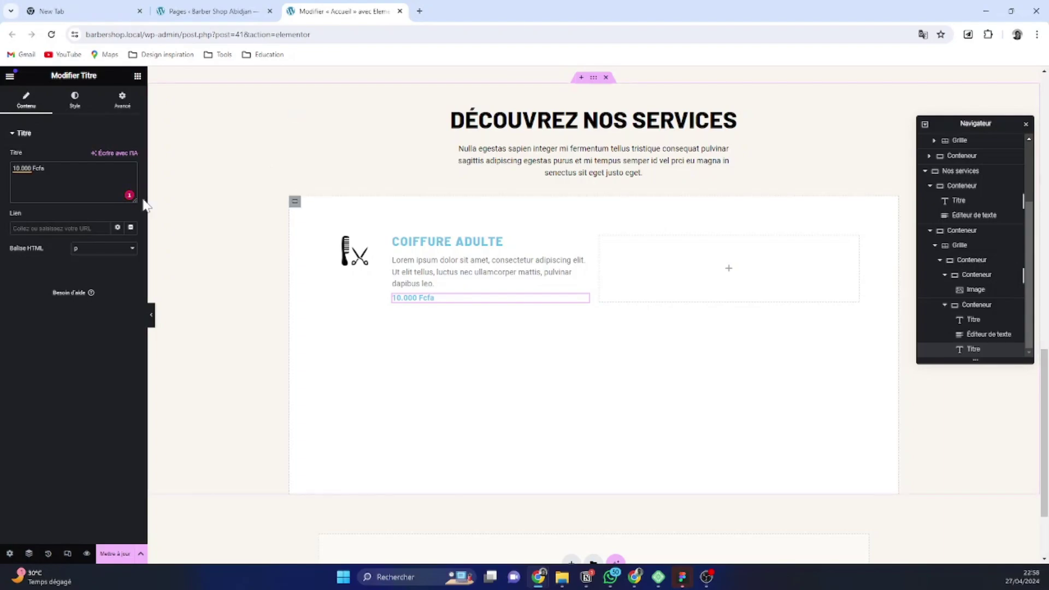
Apply the global Black color to the 10.000 Fcfa price heading
left_click(75, 101)
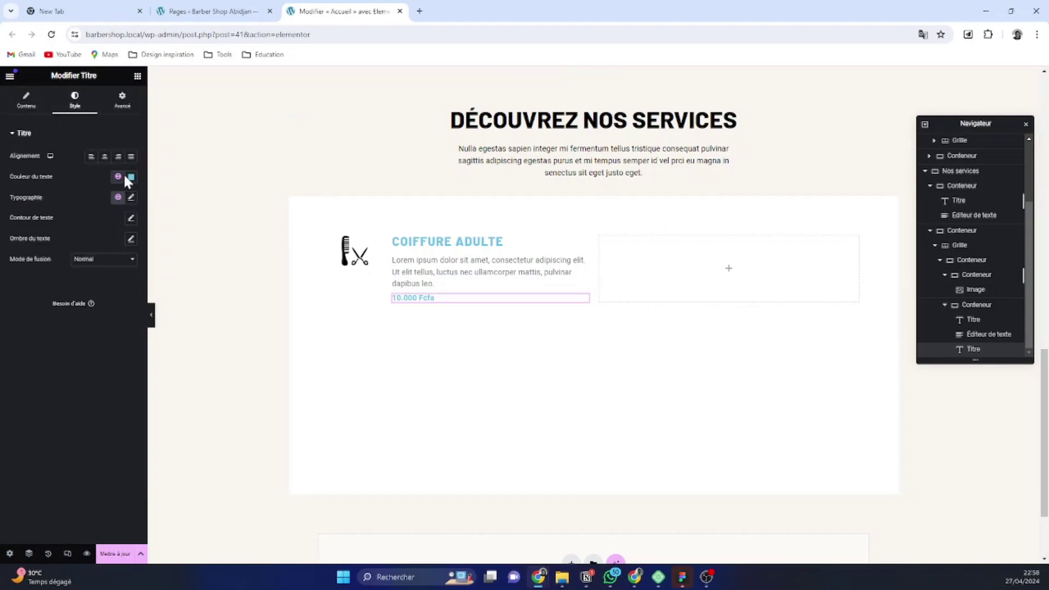
left_click(119, 176)
scroll(88, 306, "down", 1)
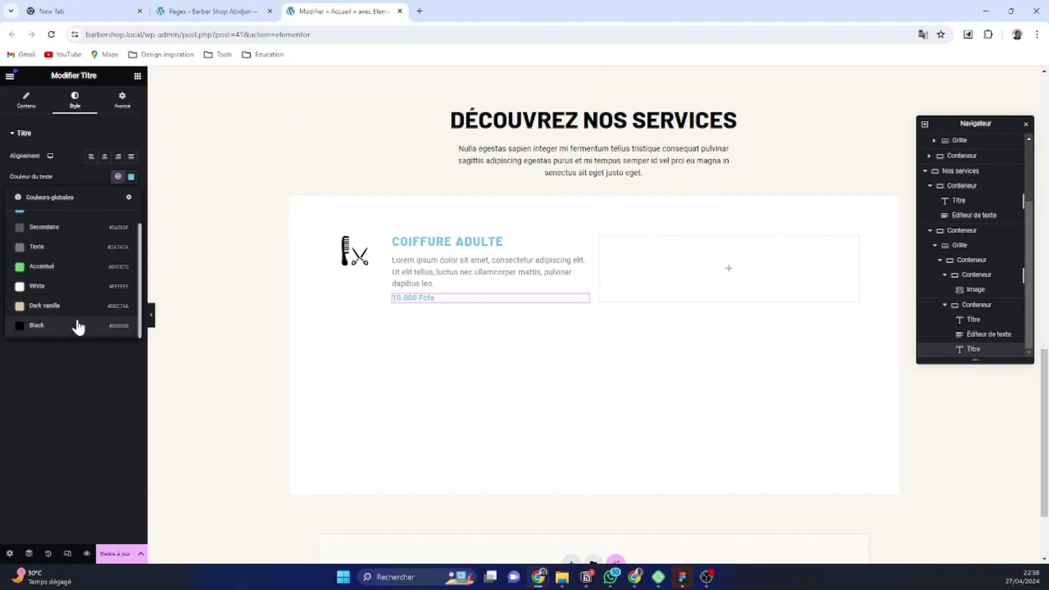
left_click(78, 326)
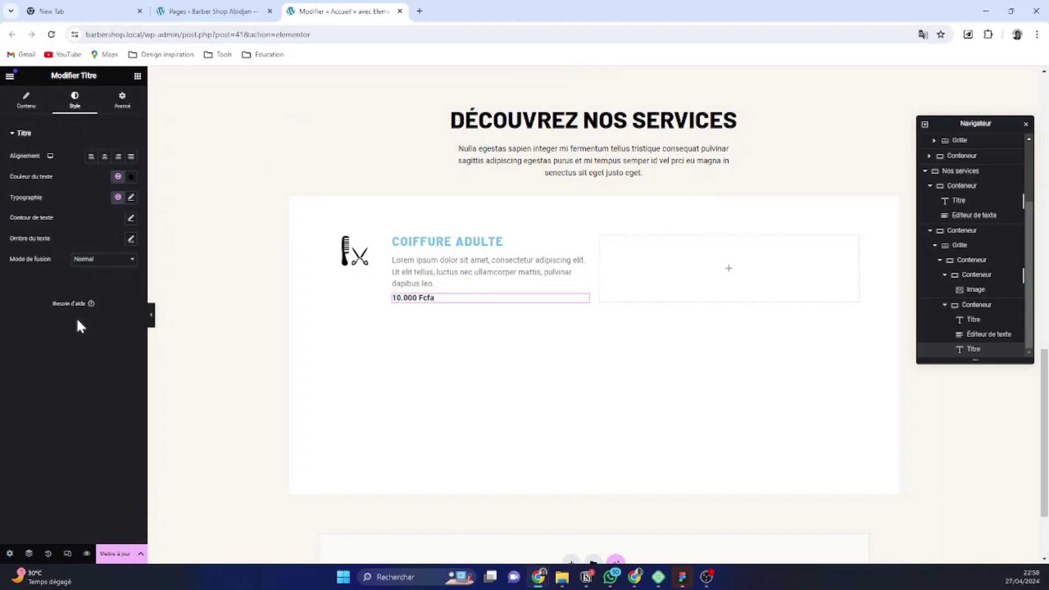
Set the 10.000 Fcfa price heading's typography to Barlow, weight 800 (Très gras), size 24 px
left_click(131, 198)
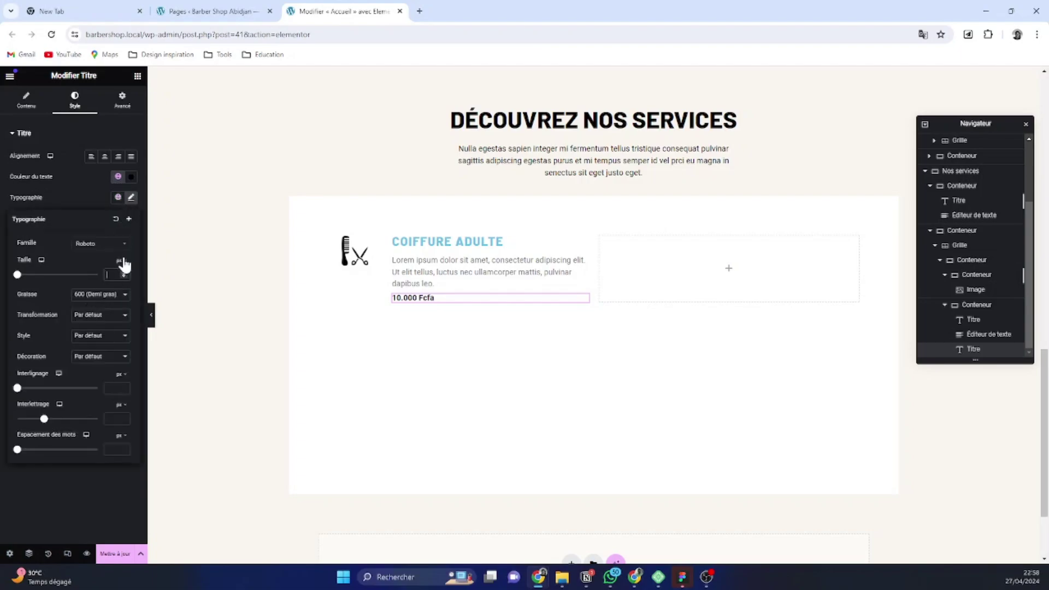
left_click(107, 244)
type("bar")
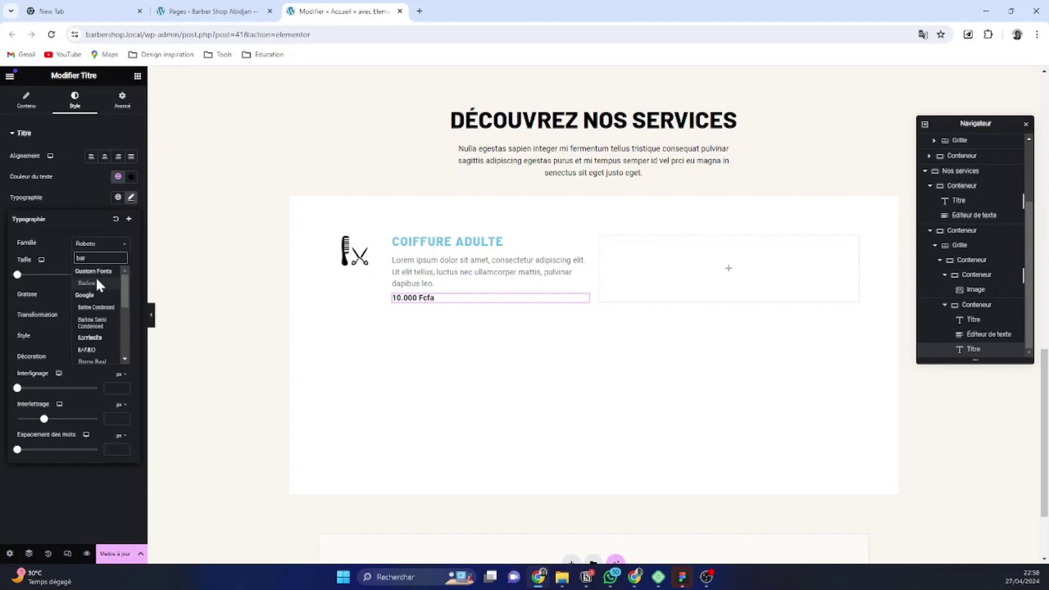
left_click(98, 283)
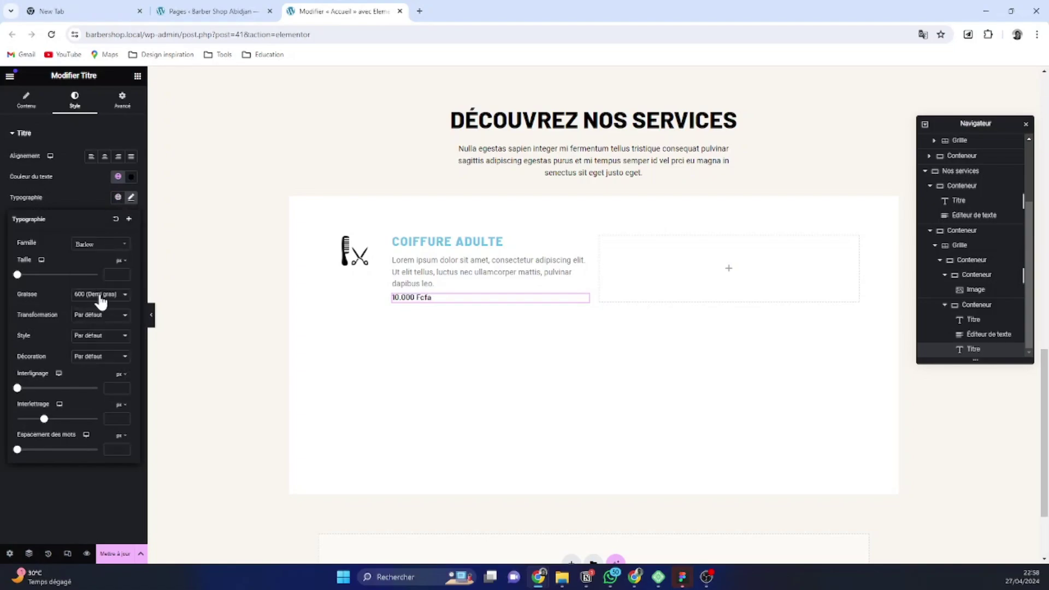
left_click(101, 298)
left_click(102, 359)
left_click(126, 273)
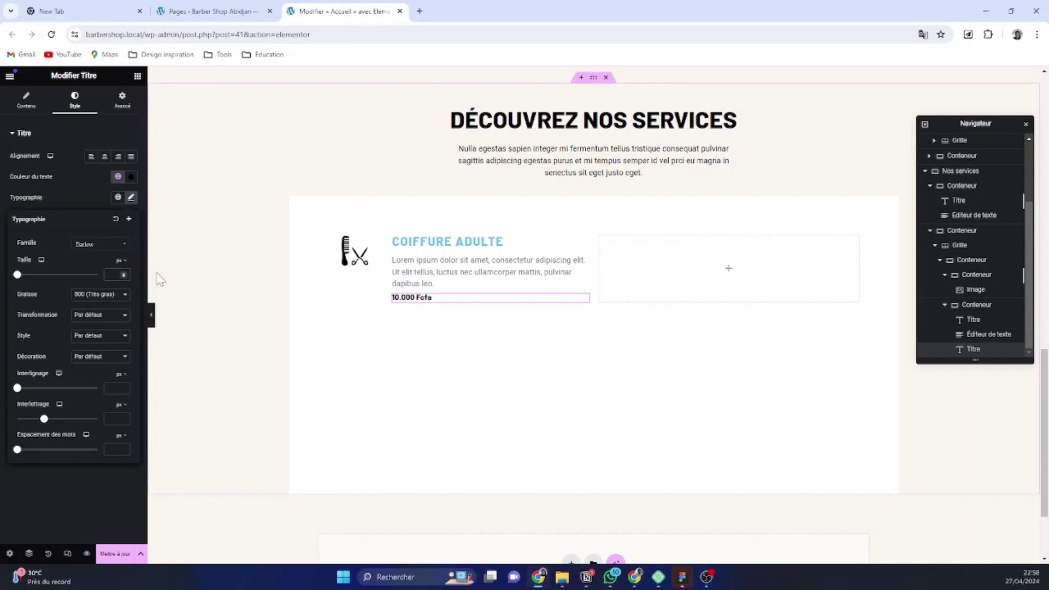
type("24")
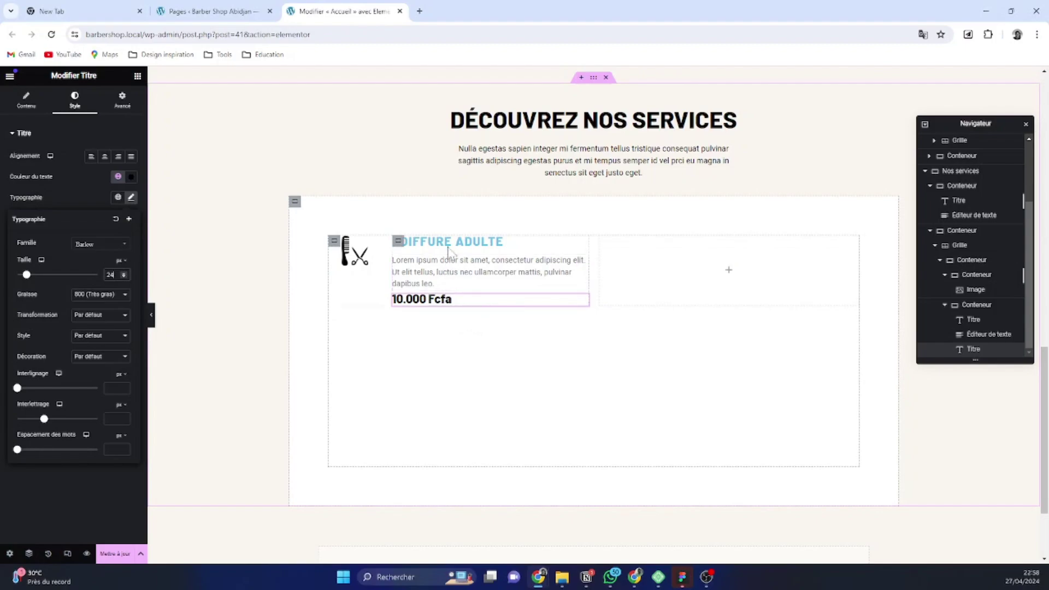
Apply the global Black color to the card's "Coiffure Adulte" title
left_click(558, 243)
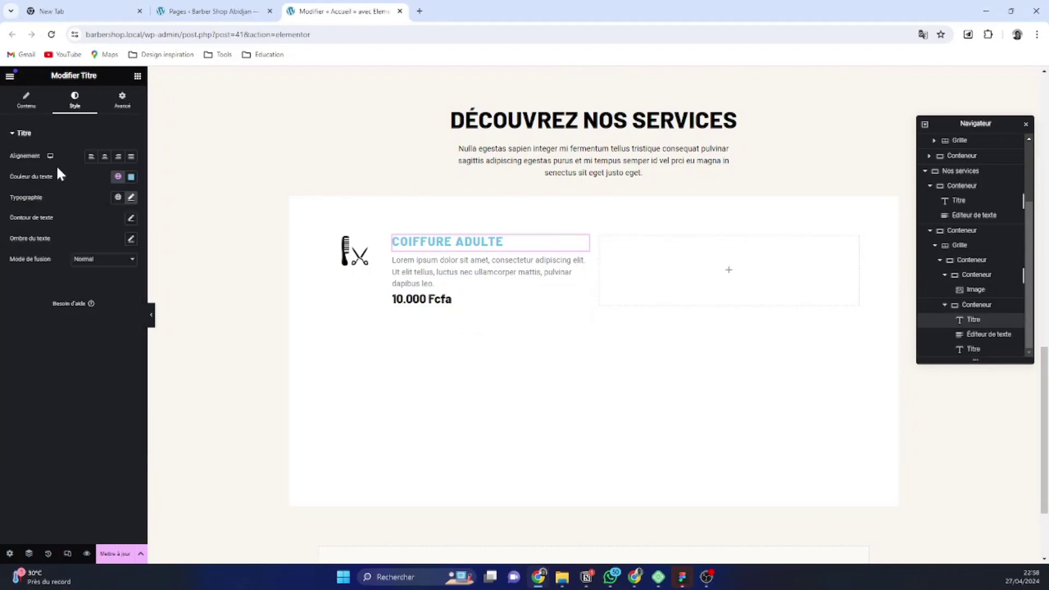
left_click(123, 177)
scroll(87, 277, "down", 2)
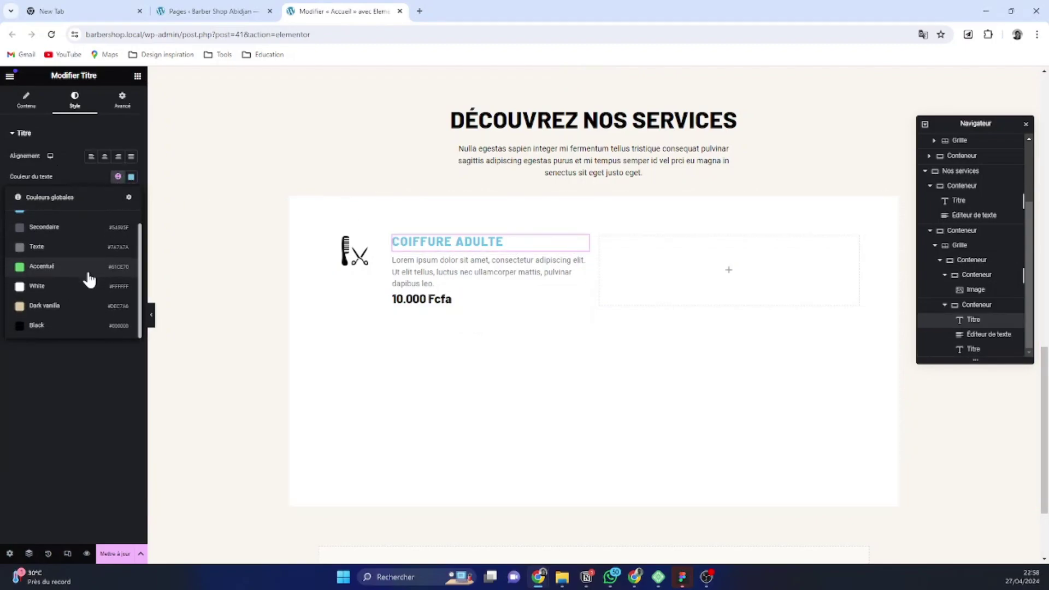
left_click(70, 326)
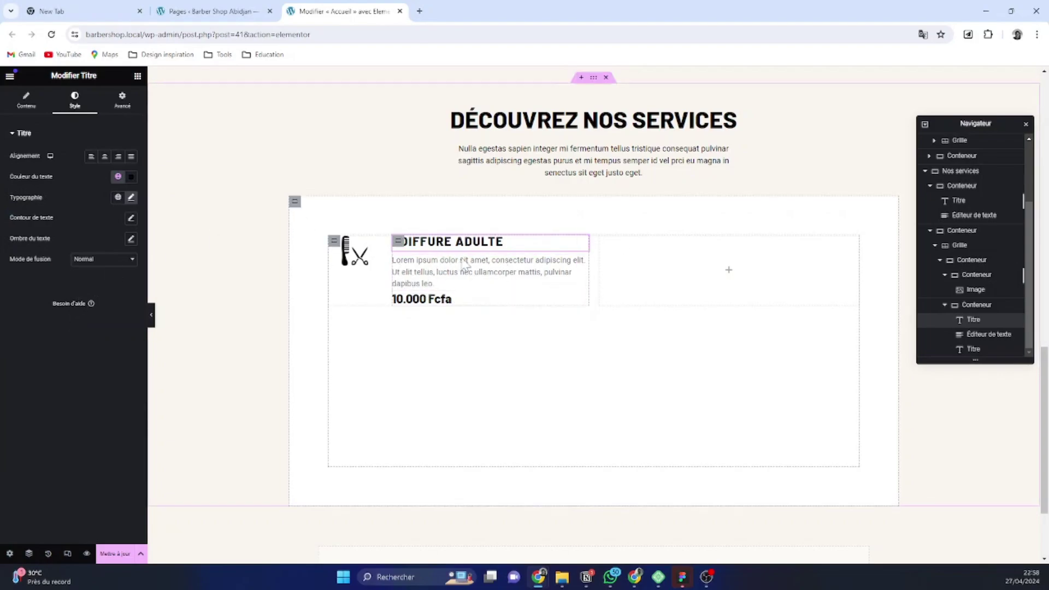
Apply the global Black color to the service card's placeholder text
left_click(583, 262)
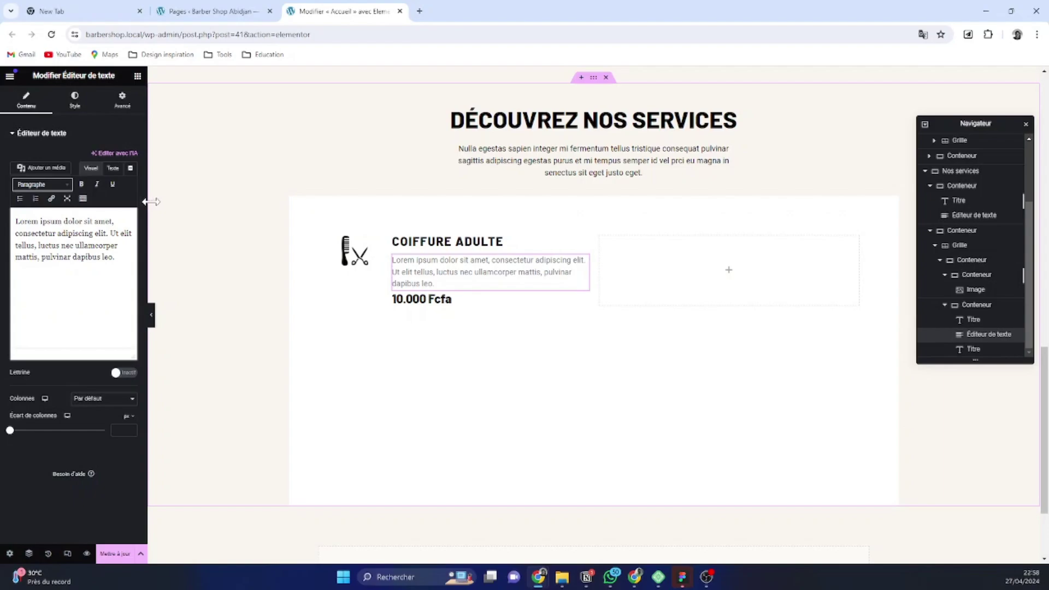
left_click(74, 101)
left_click(126, 172)
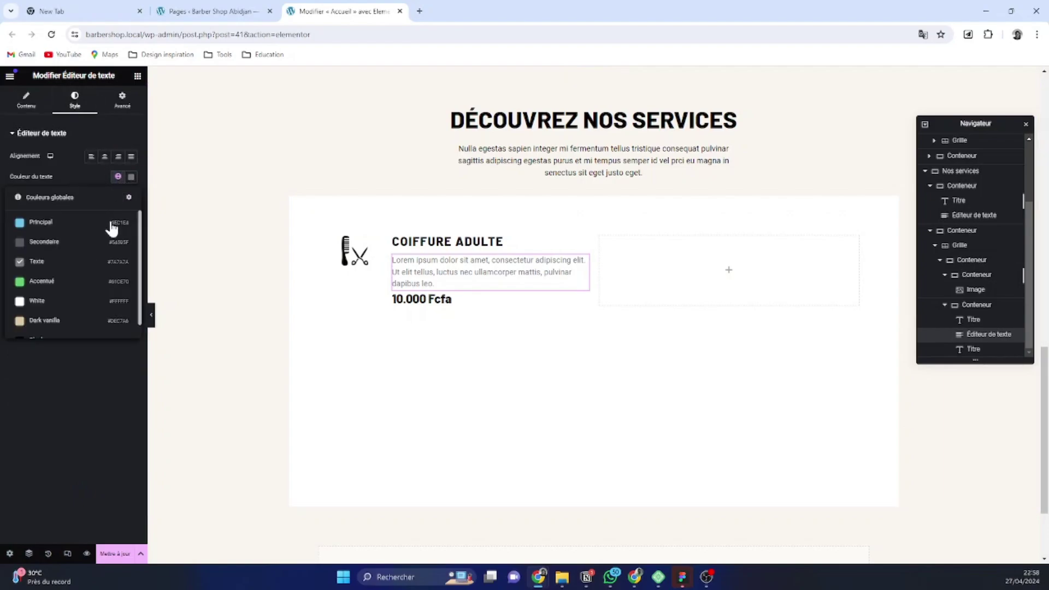
scroll(70, 295, "down", 1)
left_click(71, 325)
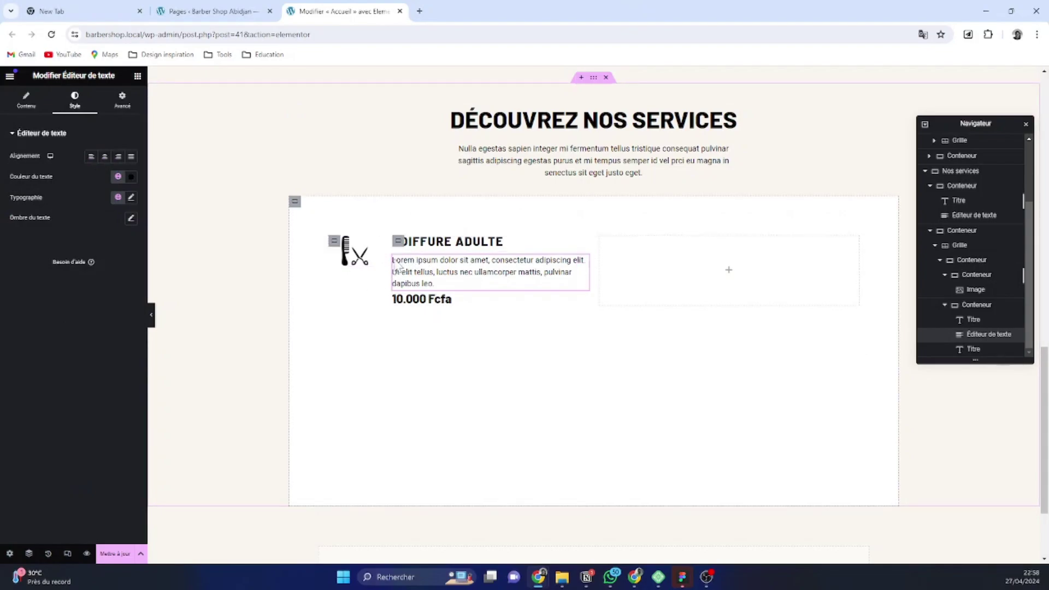
Set the column and row gaps of the services grid to 2 rem
left_click(335, 242)
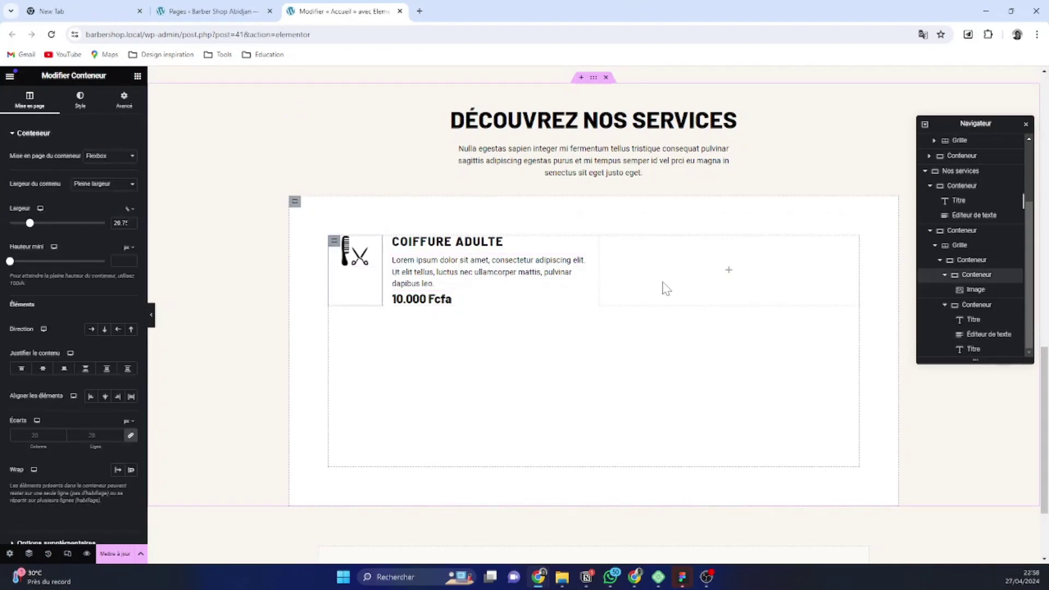
left_click(946, 275)
left_click(946, 310)
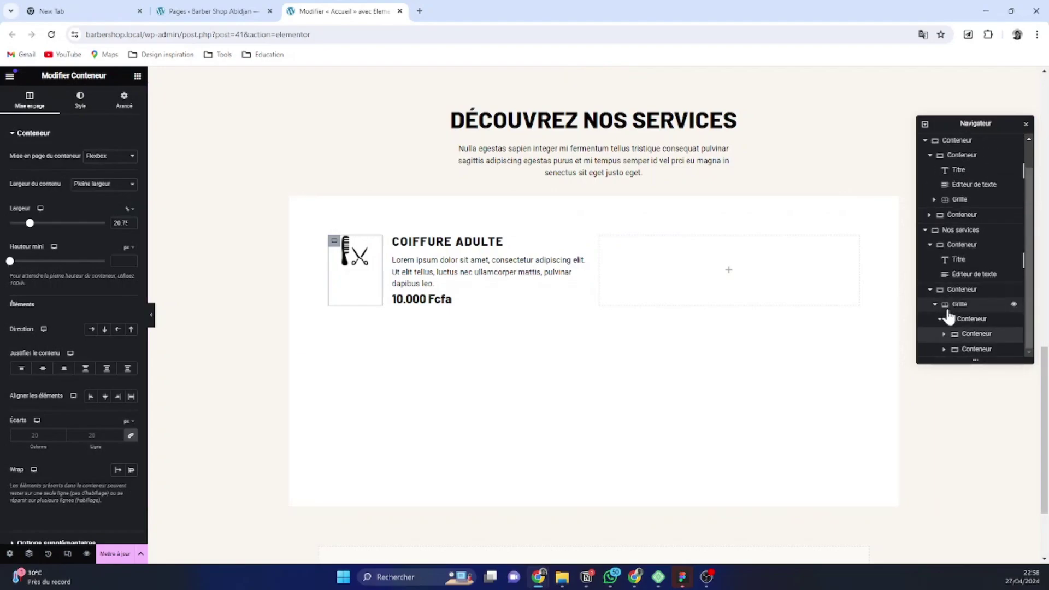
left_click(945, 323)
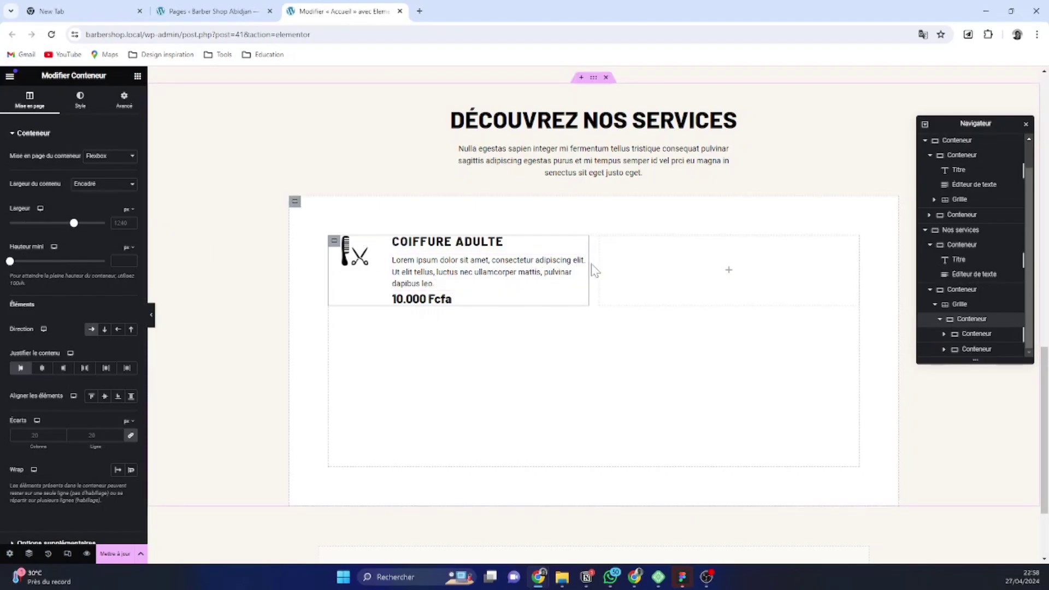
left_click(333, 244)
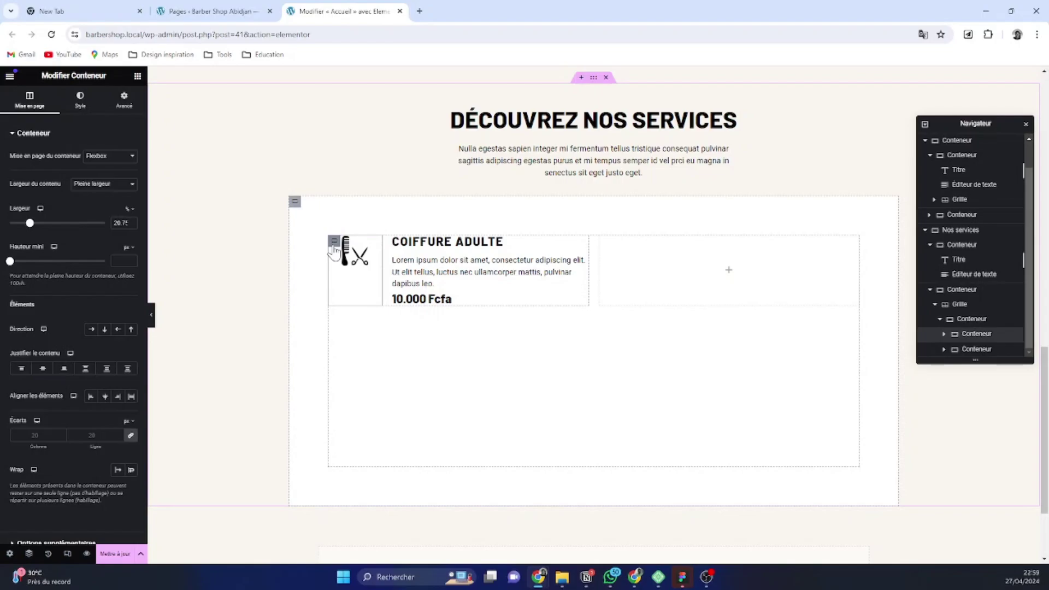
left_click(960, 306)
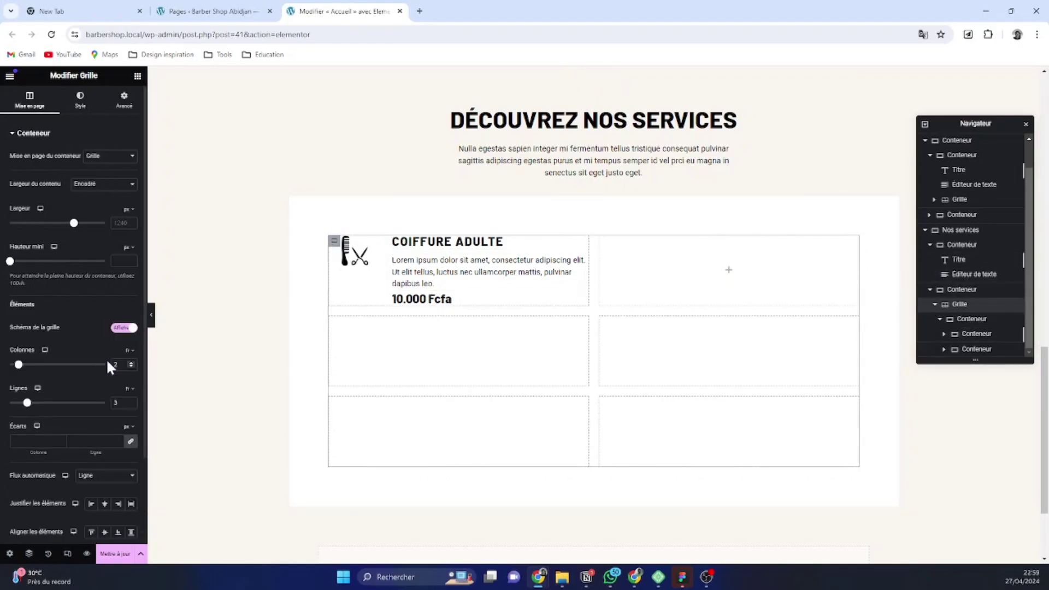
left_click(129, 428)
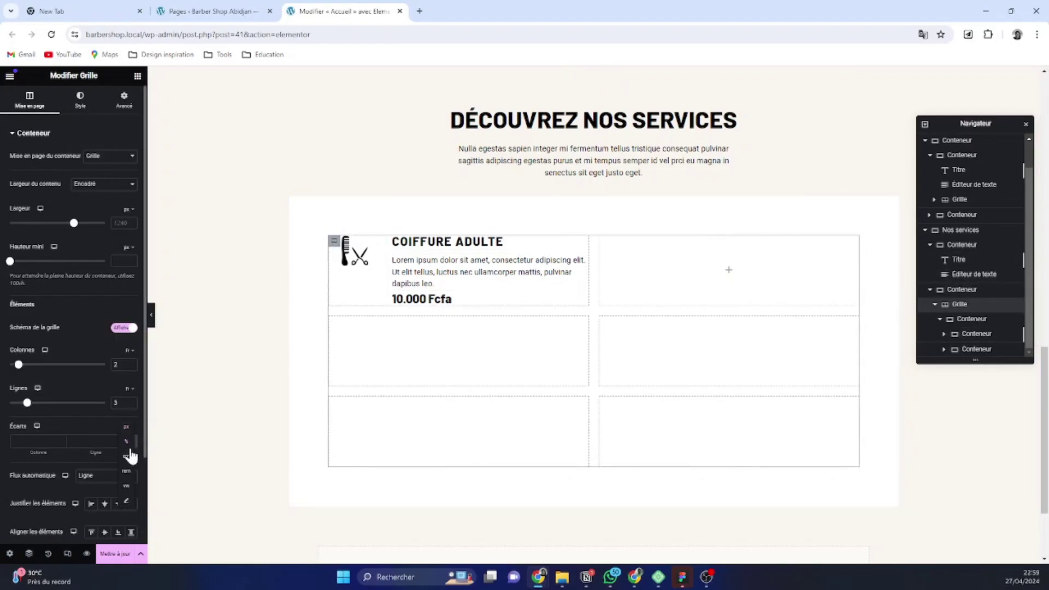
left_click(128, 470)
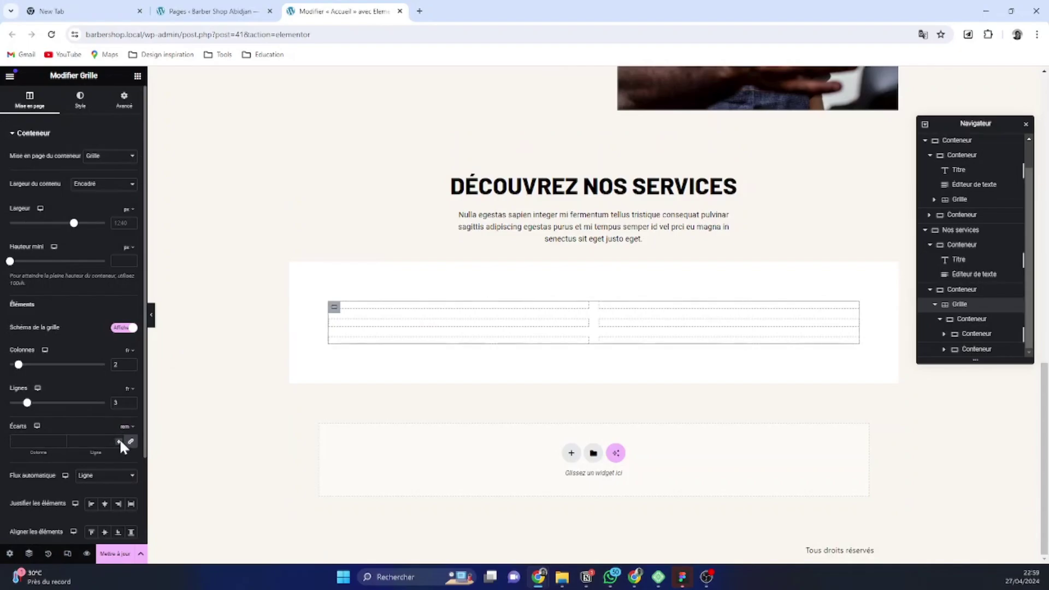
left_click(119, 439)
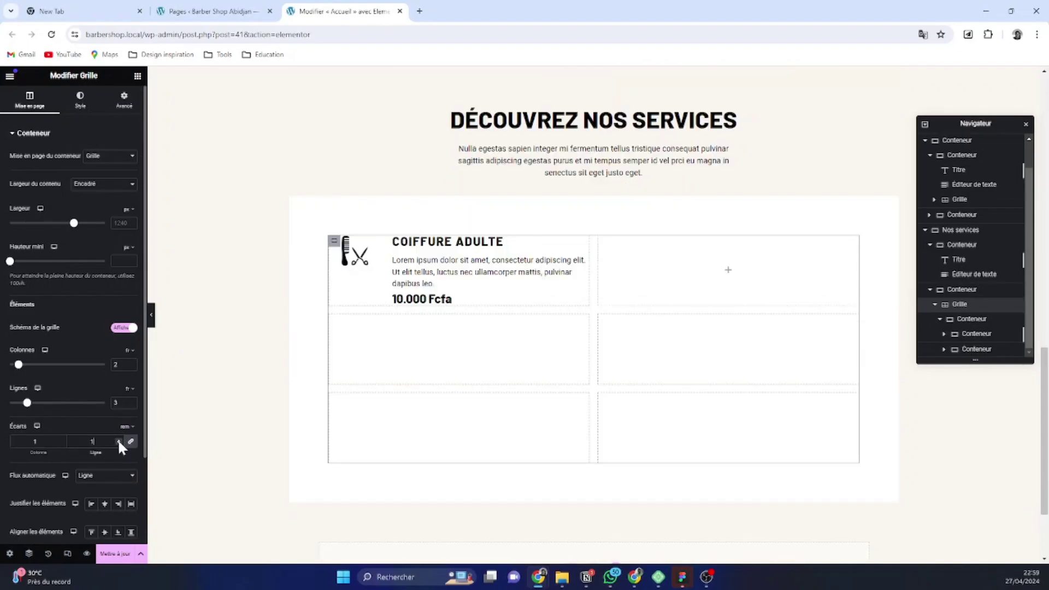
left_click(120, 441)
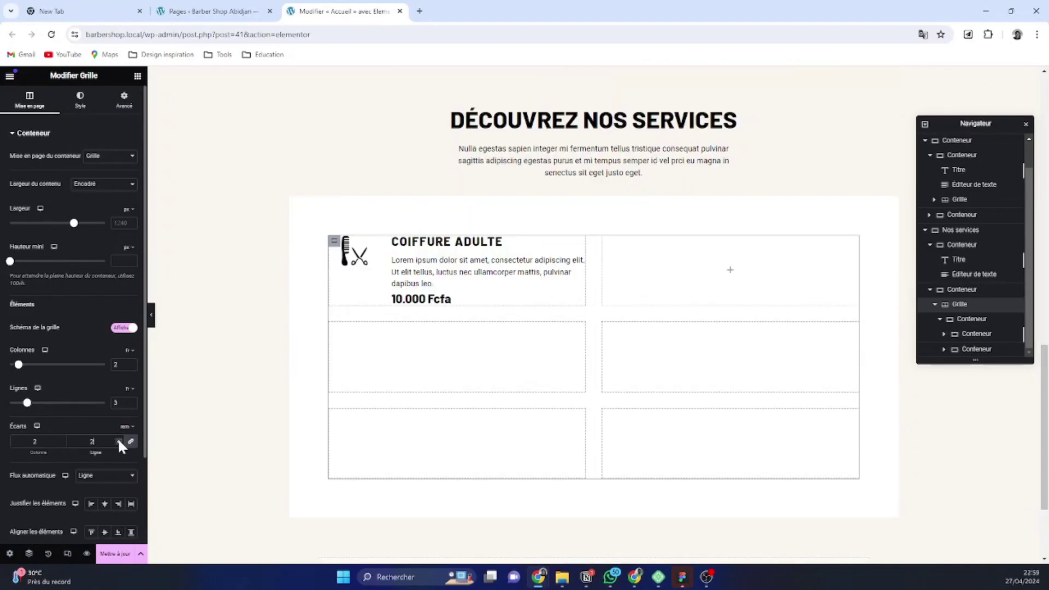
Set the column and row gaps of the container holding the card's title, text and price to 12 px
left_click(580, 262)
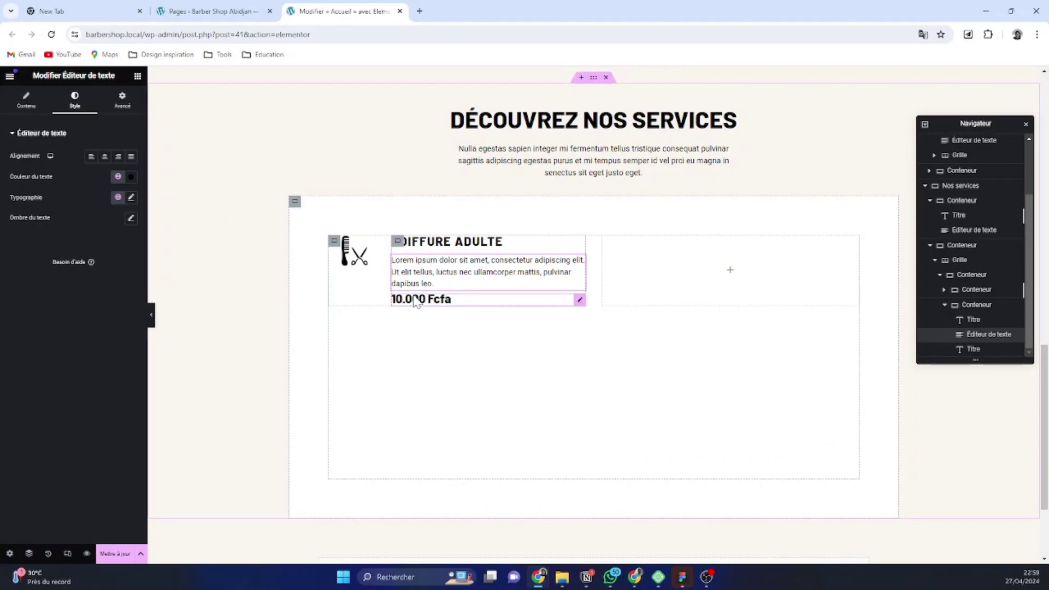
left_click(398, 241)
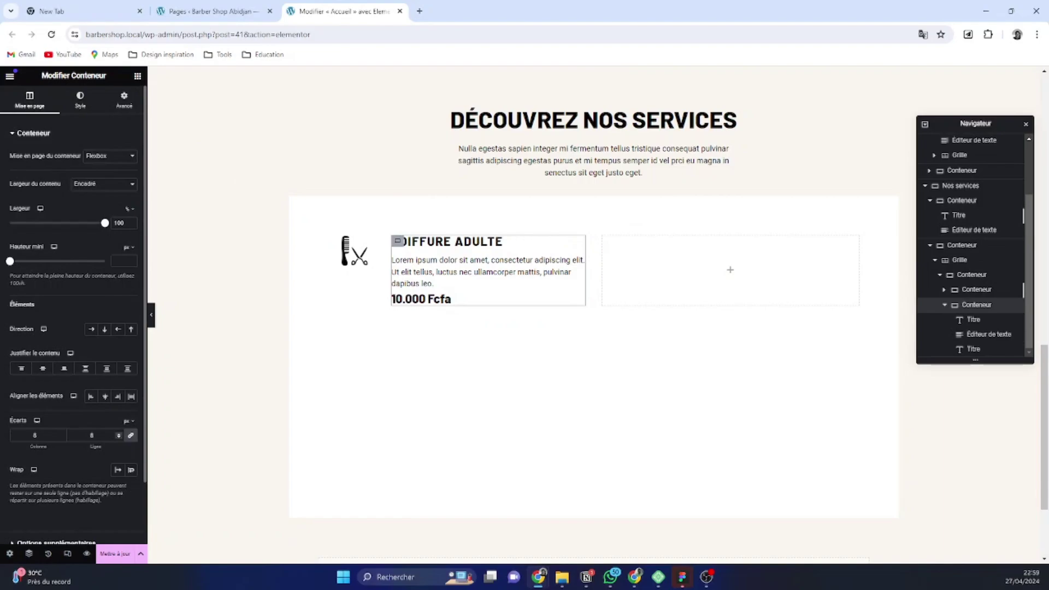
left_click(119, 433)
left_click(119, 433)
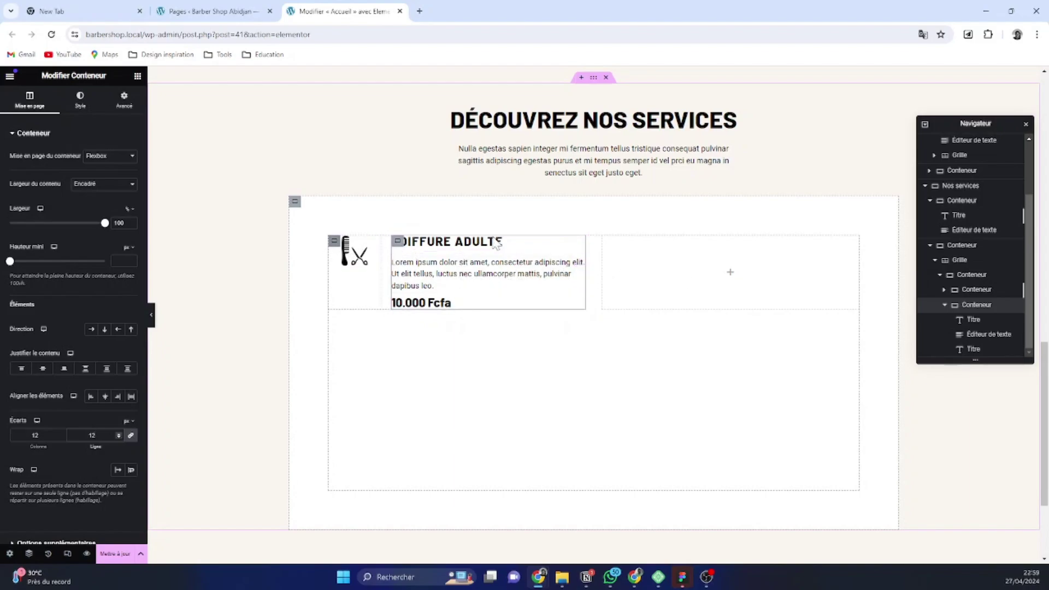
Duplicate the completed service card container four times inside the services grid
left_click(946, 305)
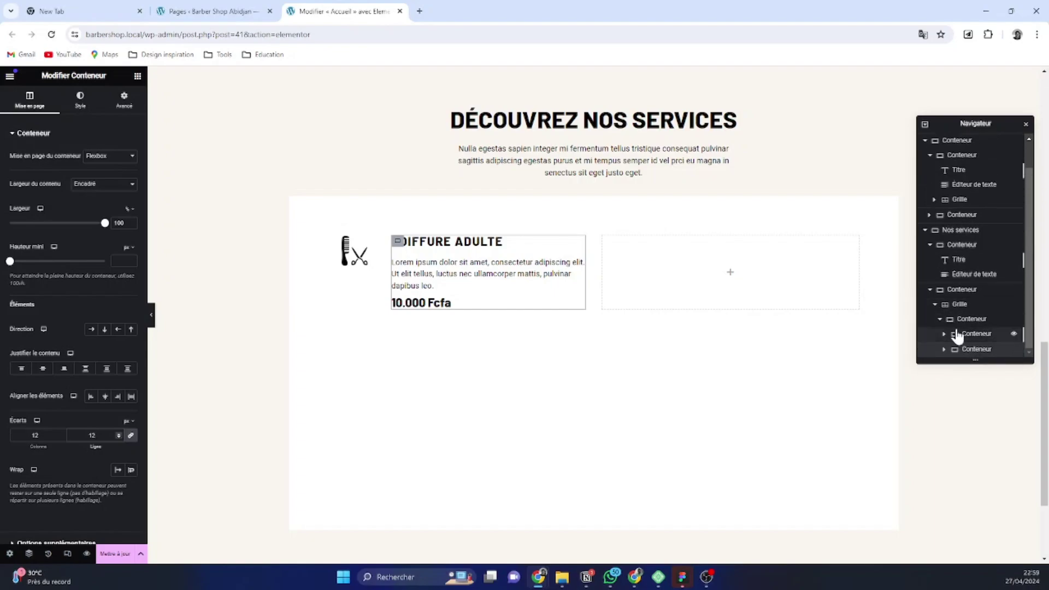
left_click(939, 322)
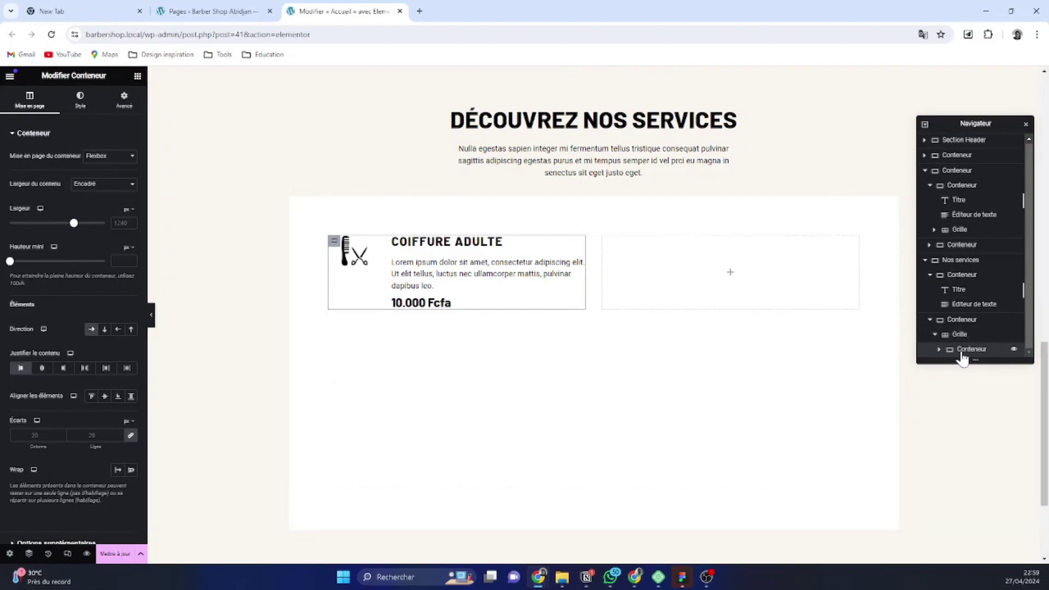
key("ctrl+d")
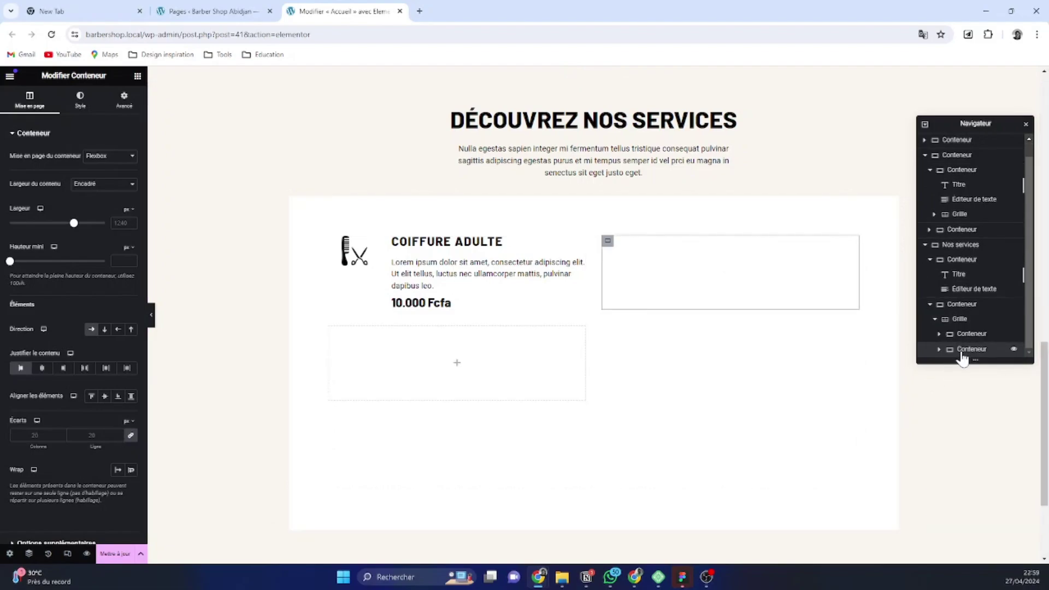
key("ctrl+d")
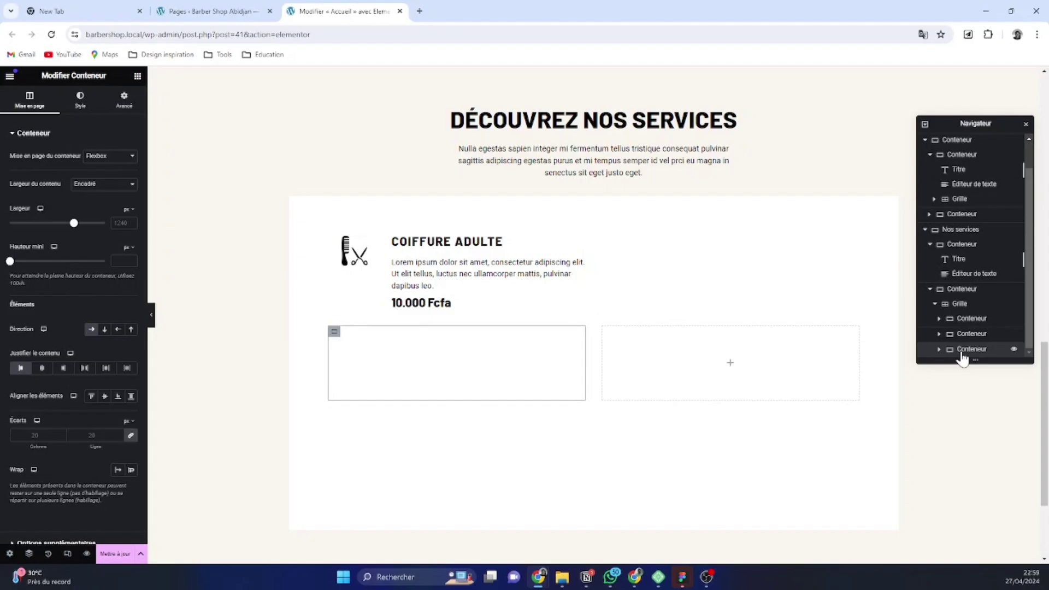
key("ctrl+d")
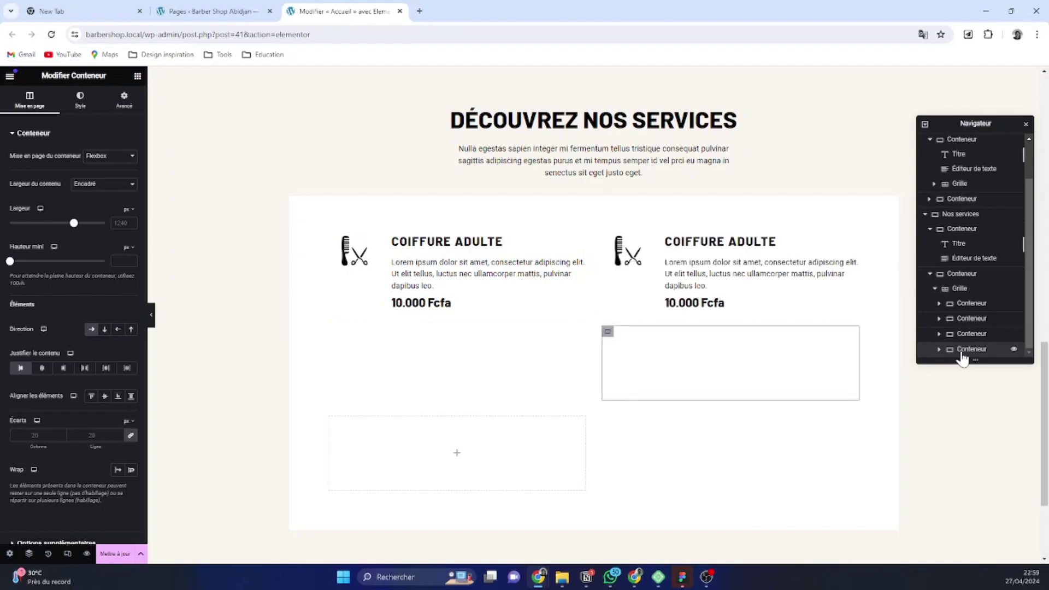
key("ctrl+d")
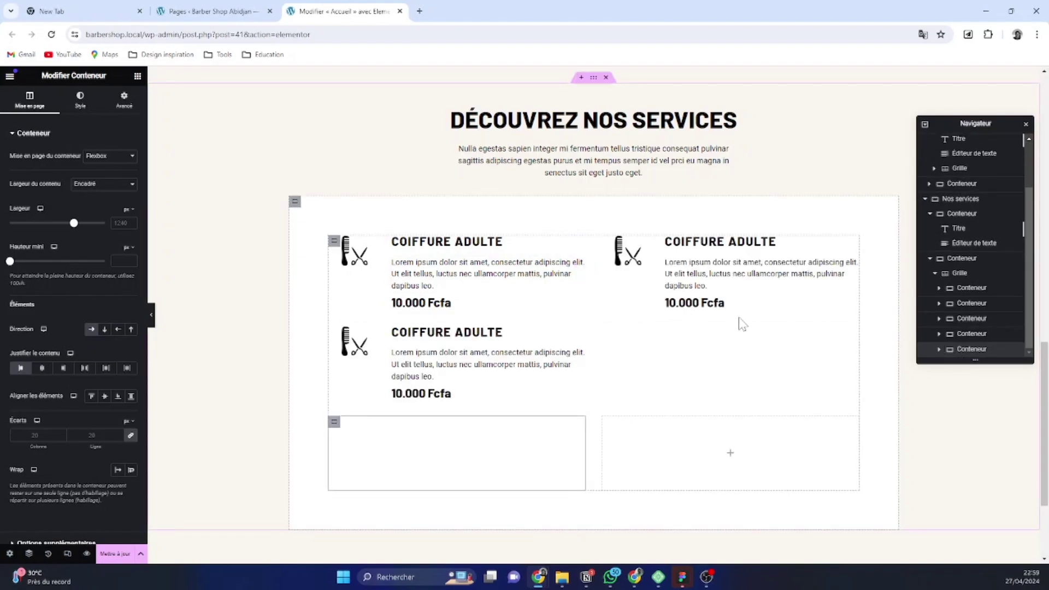
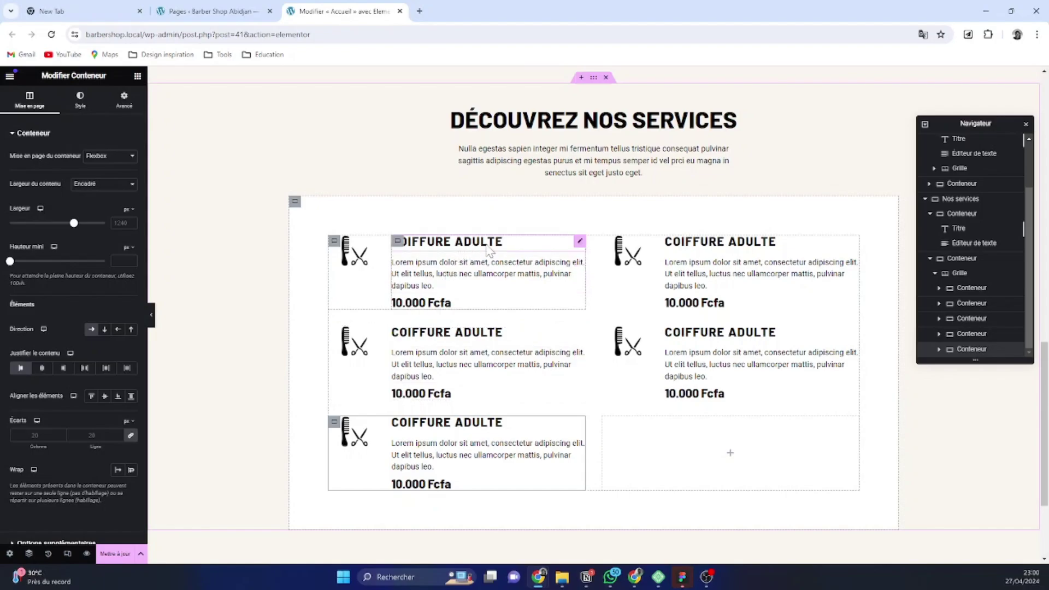
Check the line height in the typography settings of the first service card's title
left_click(581, 243)
left_click(132, 198)
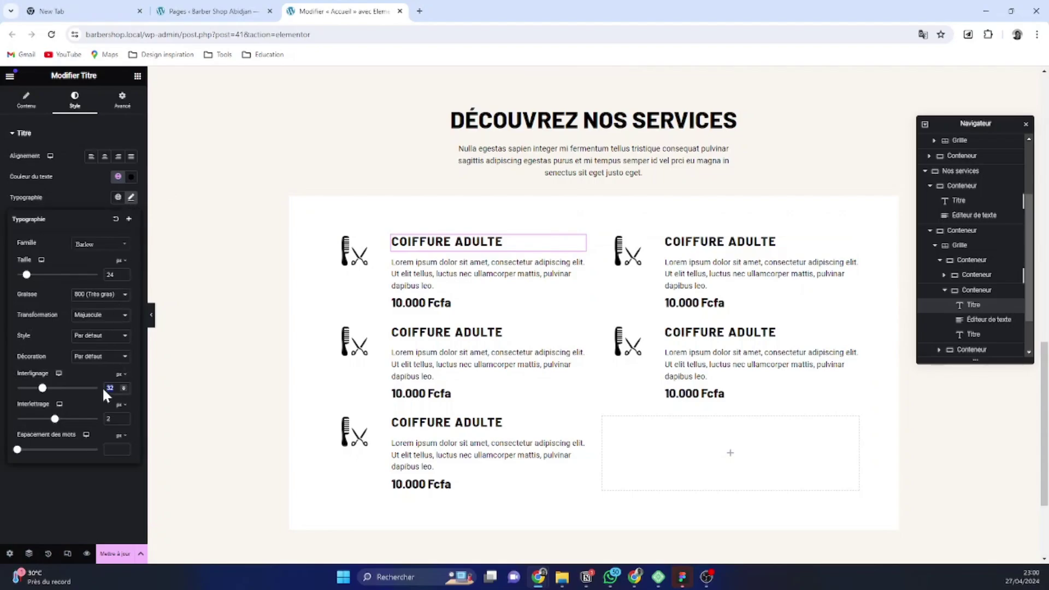
left_click(192, 312)
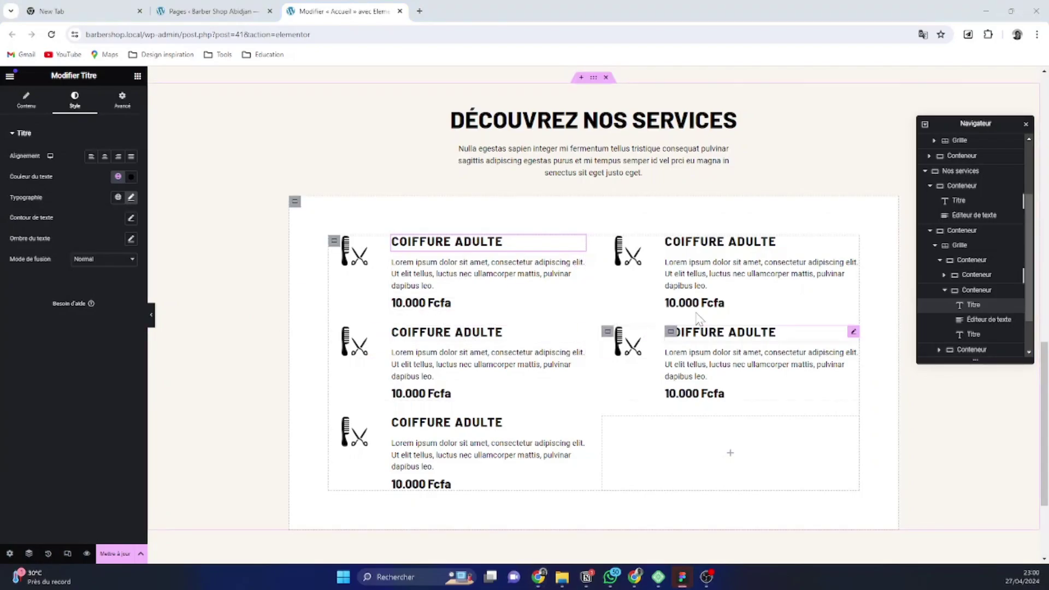
Retitle the second, third and fourth service cards "Coiffure enfant", "Coupe de barbe" and "Rasage du cou"
left_click(705, 242)
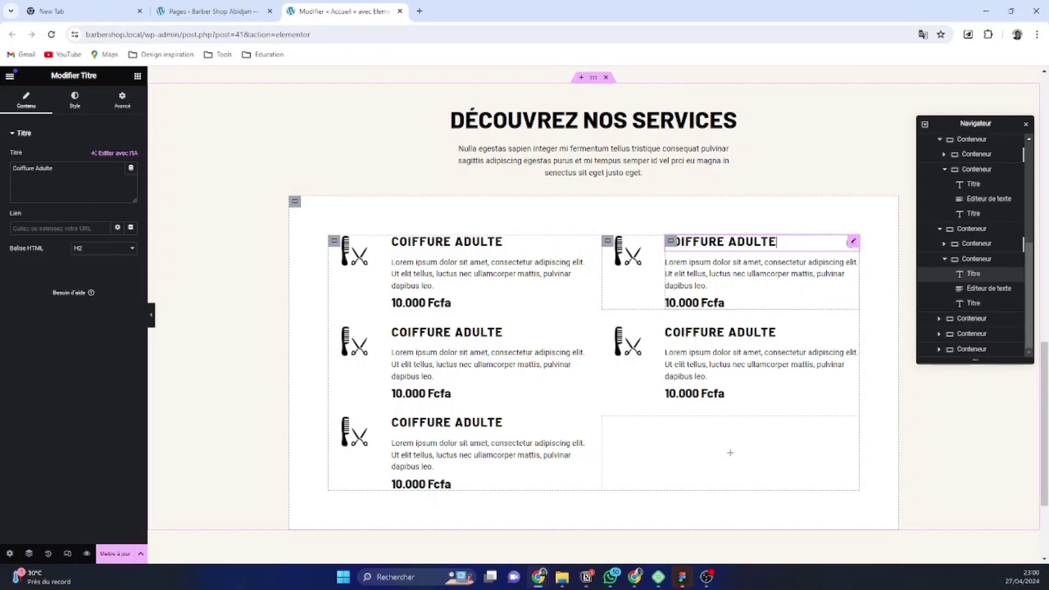
type("Coiffure enfant")
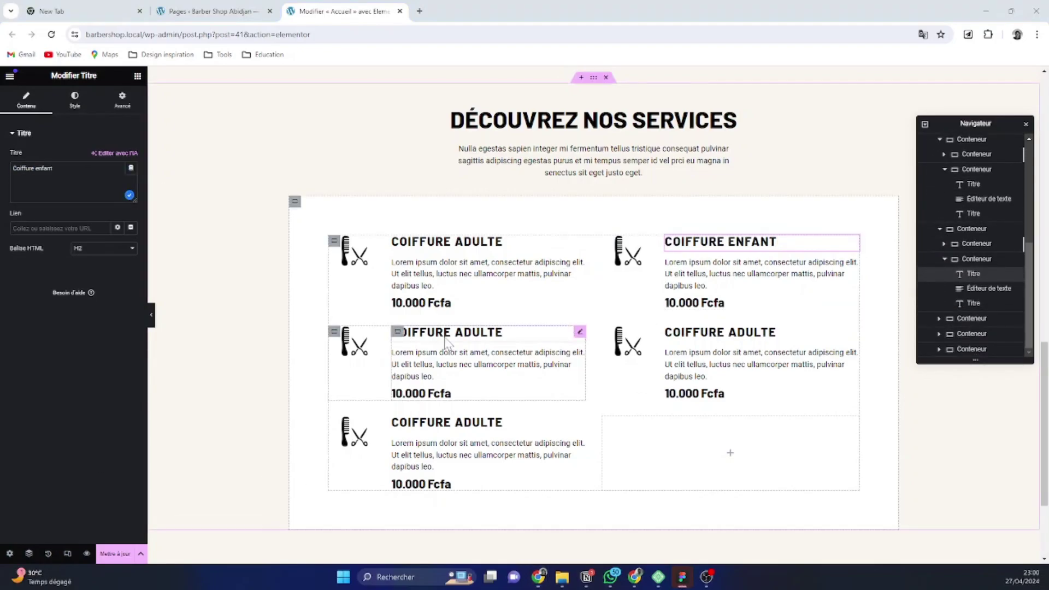
left_click(448, 333)
triple_click(32, 169)
type("Coupe de barbe")
left_click(777, 333)
triple_click(33, 168)
type("Rasage du cou")
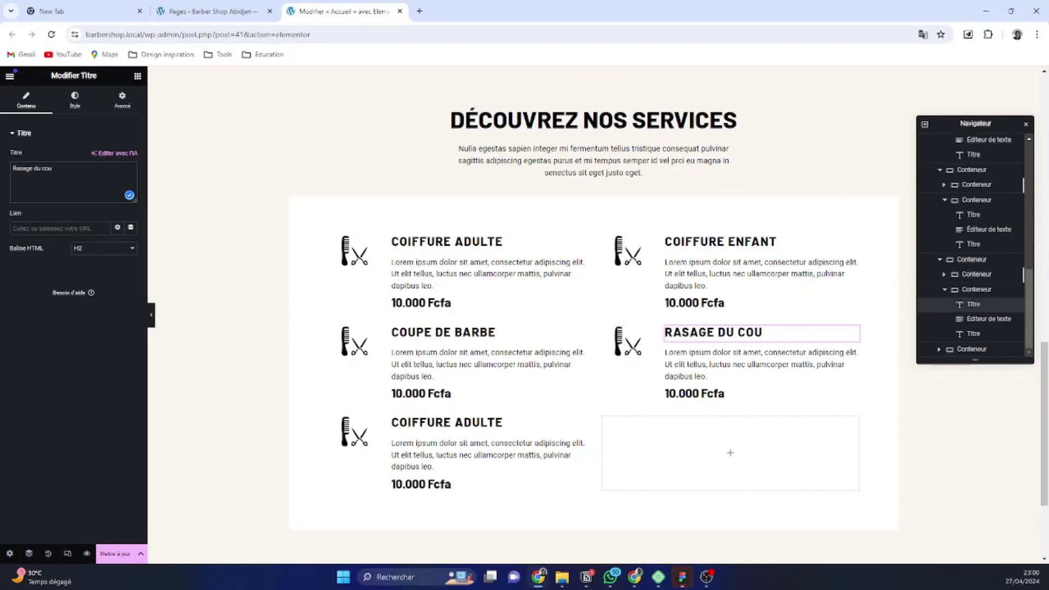
Retitle the fifth service card "Hydratation cheveux"
left_click(492, 422)
triple_click(32, 168)
type("Hydratation cheveux")
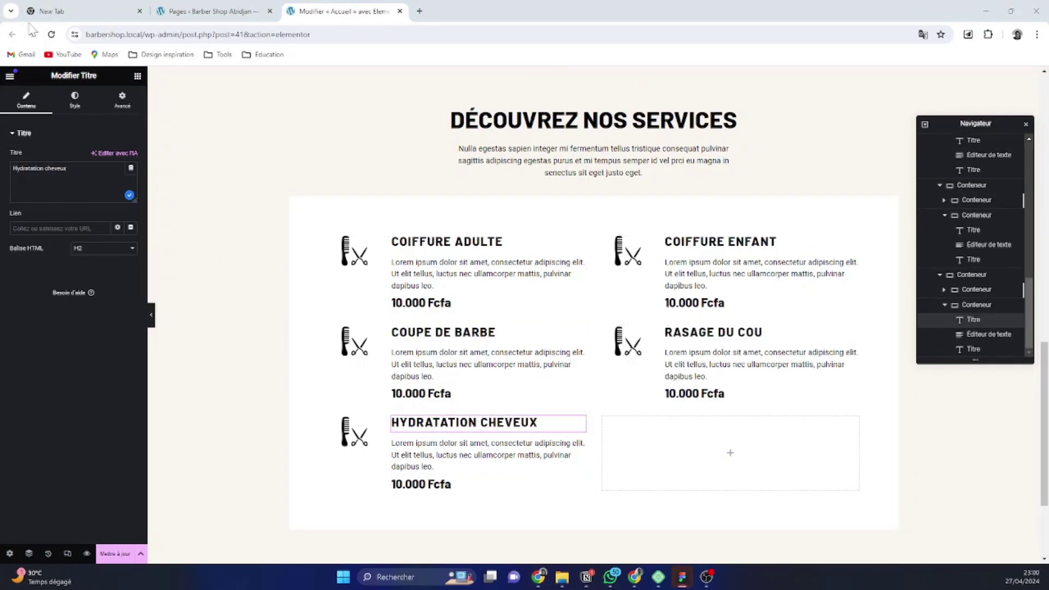
Collapse the service card containers in the structure tree and duplicate the "Hydratation cheveux" card as the sixth card
left_click(945, 305)
left_click(945, 260)
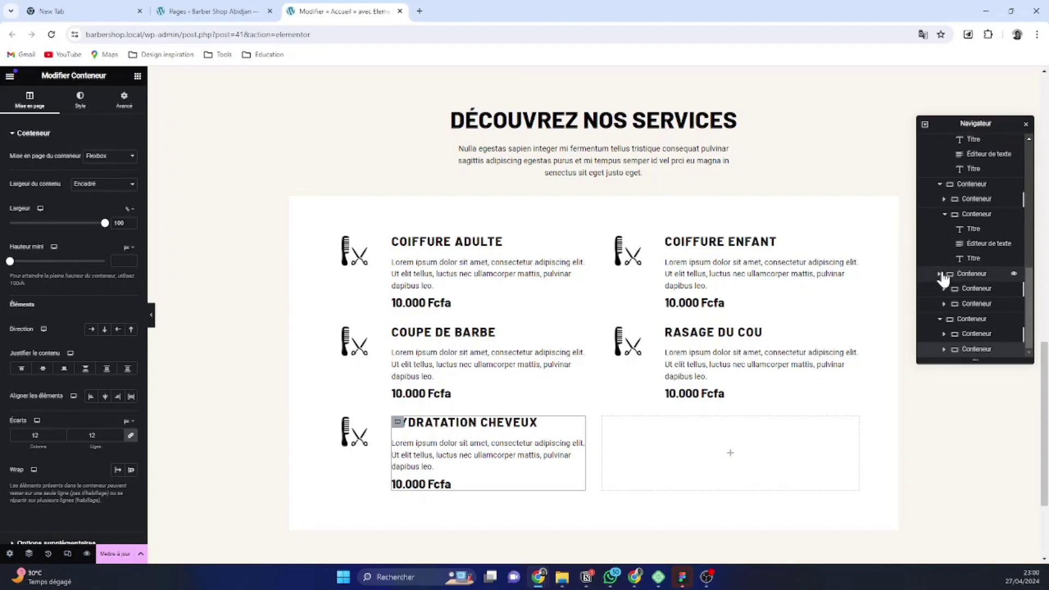
left_click(940, 275)
left_click(940, 215)
left_click(940, 200)
left_click(943, 185)
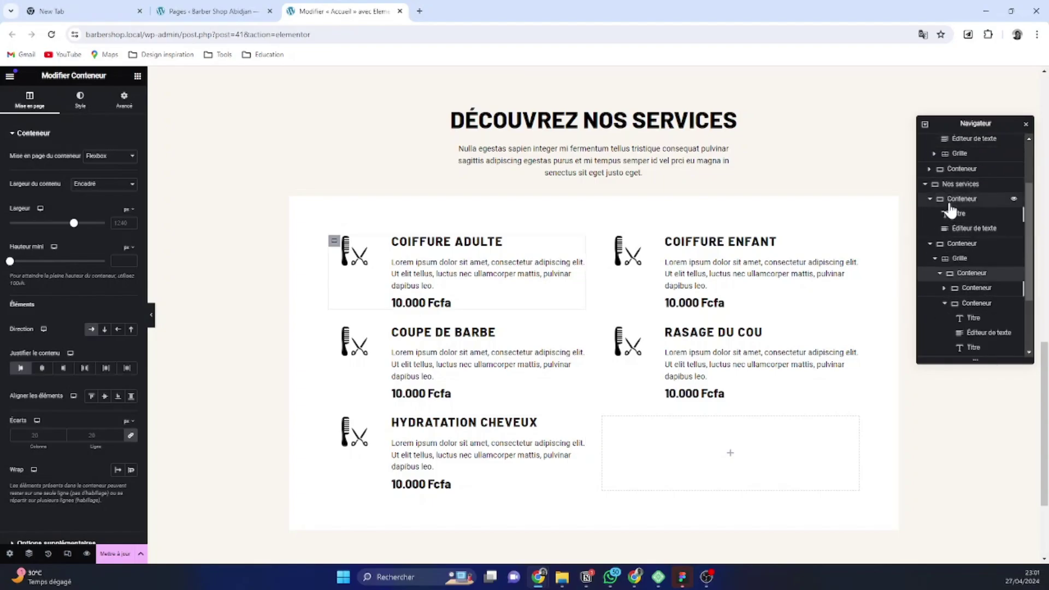
left_click(965, 289)
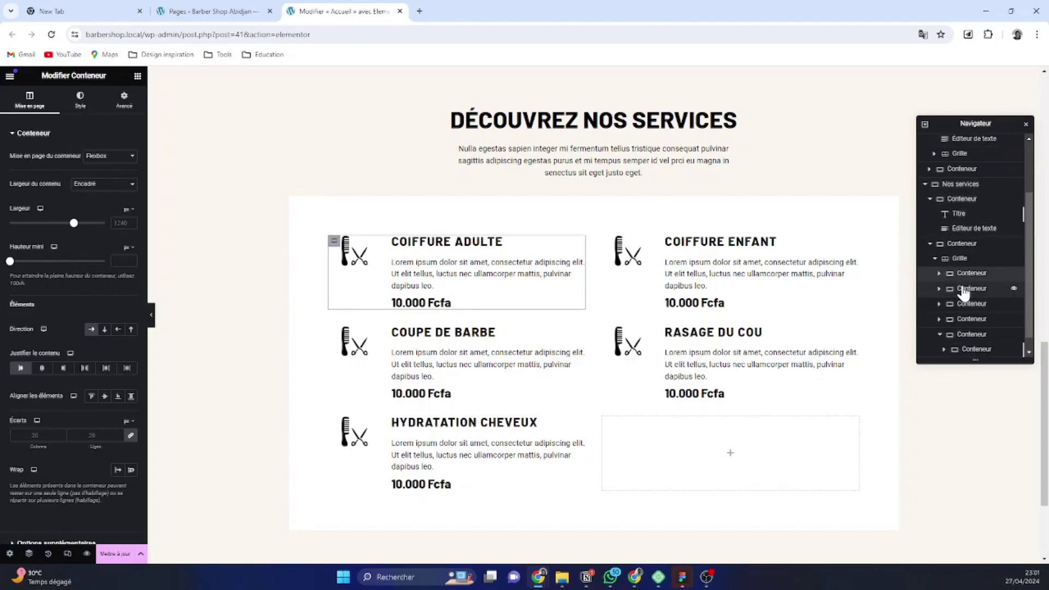
left_click(963, 304)
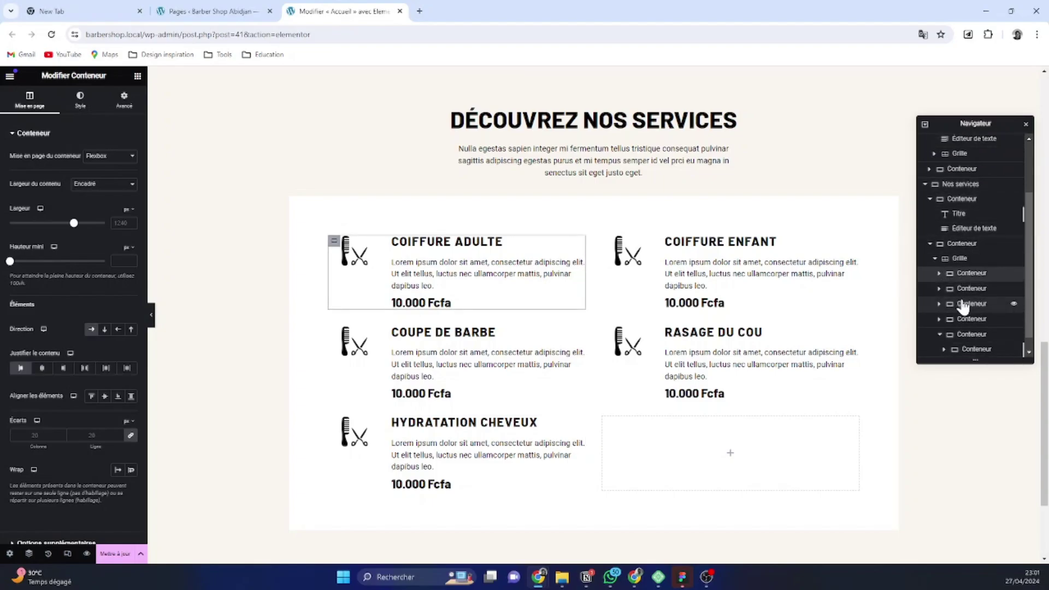
left_click(943, 340)
scroll(961, 339, "down", 1)
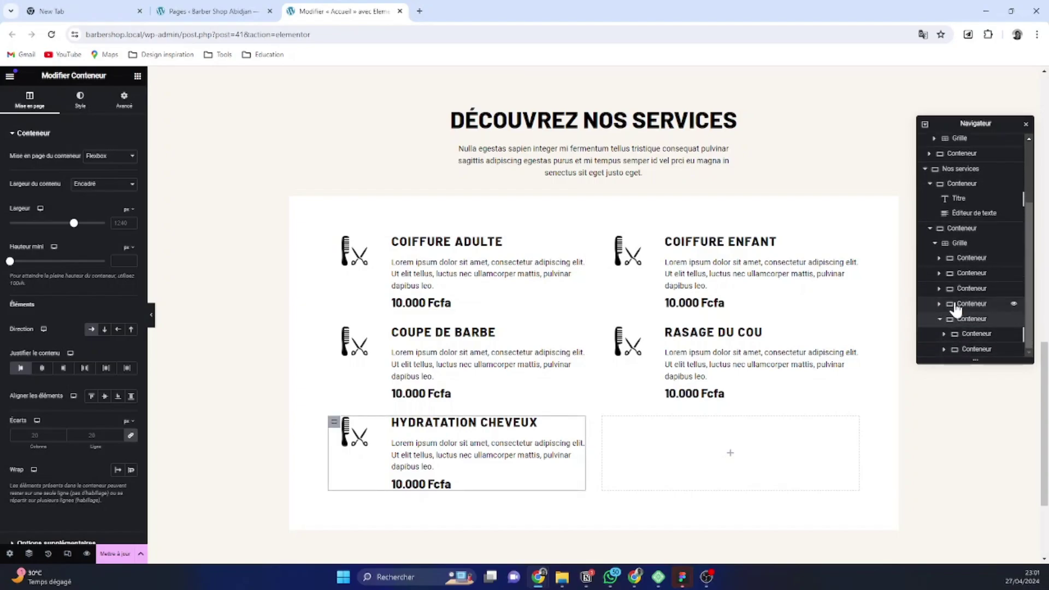
left_click(941, 320)
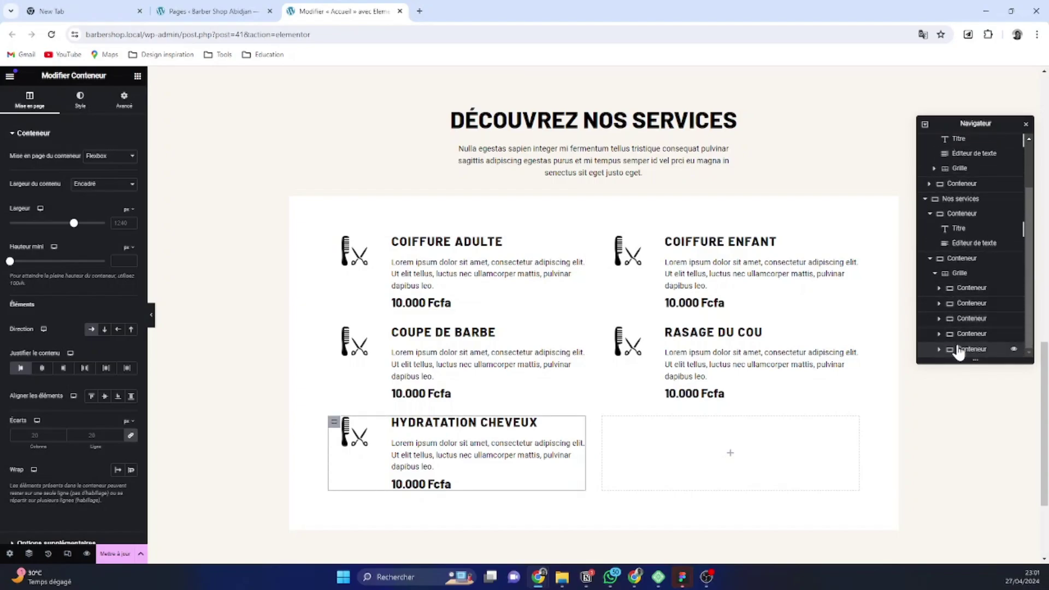
key("ctrl+d")
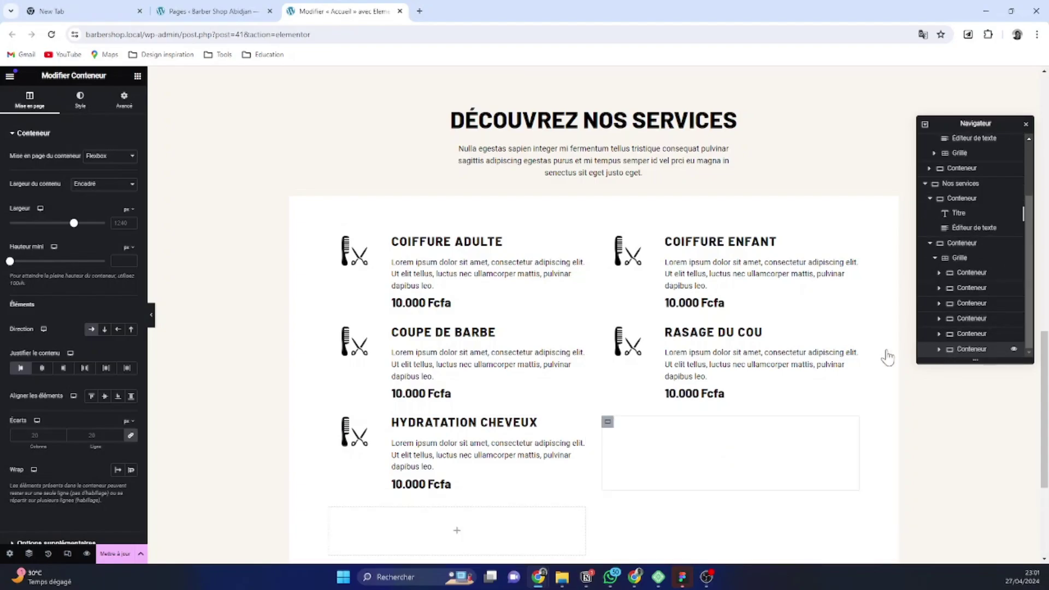
Retitle the sixth service card "Soins de barbe"
scroll(630, 379, "down", 2)
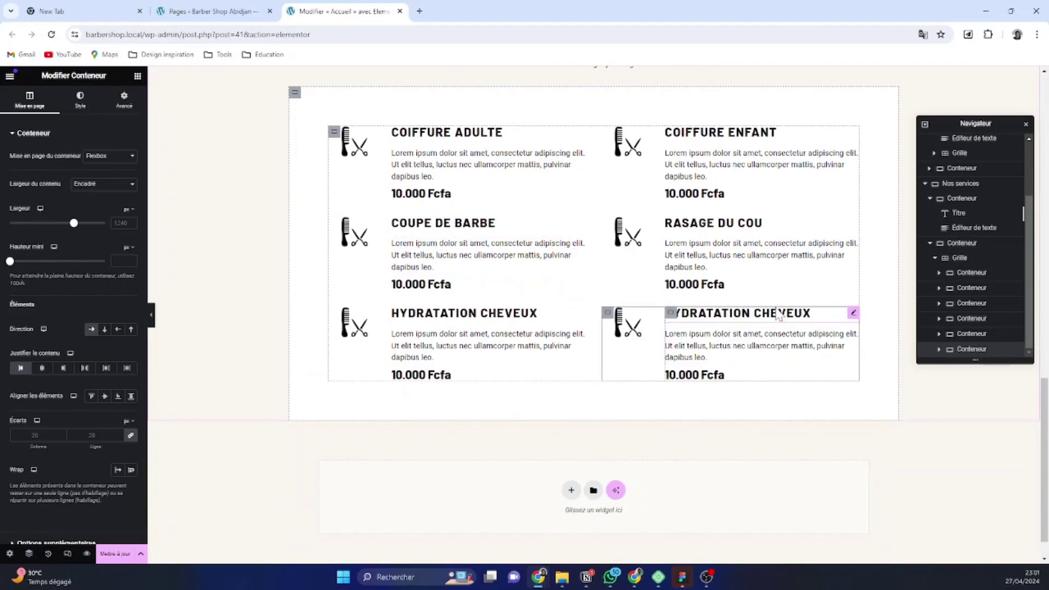
left_click(769, 320)
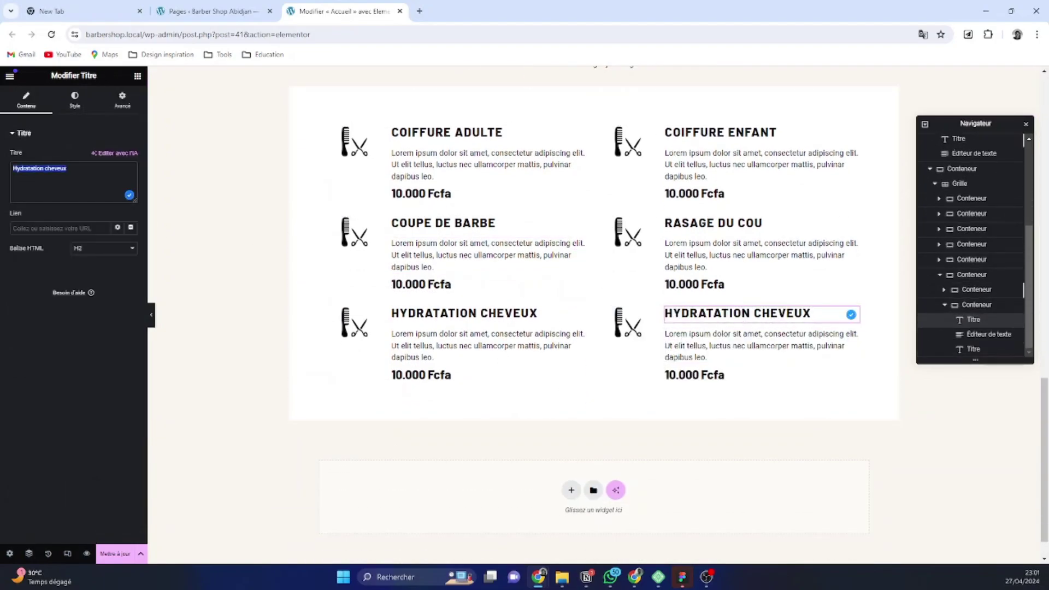
type("Soins de barbe")
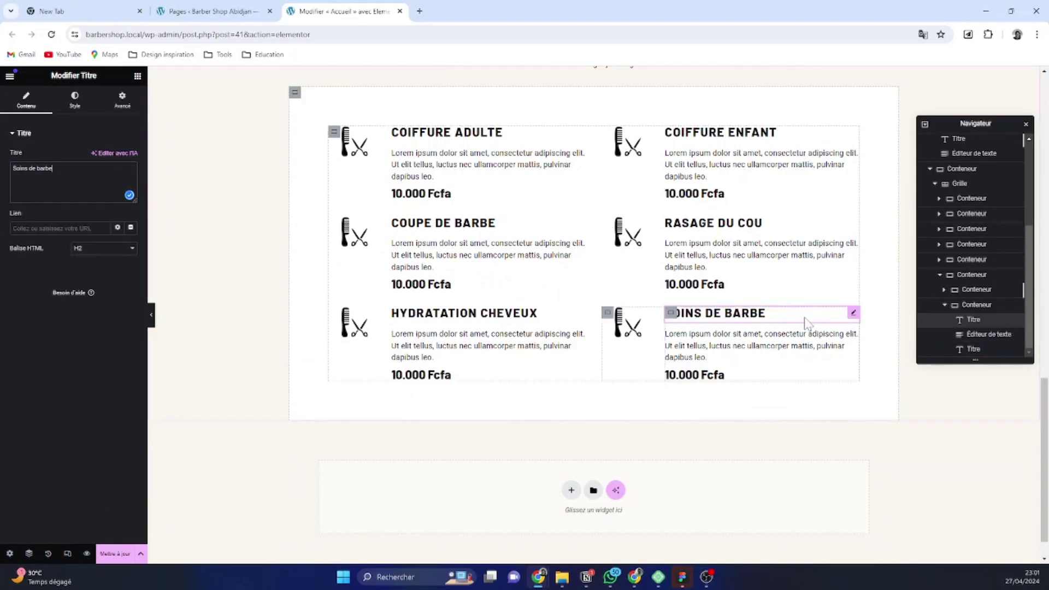
Set the prices of the second to sixth service cards to 5.000, 5.000, 2.000, 3.000 and 12.000 Fcfa
left_click(691, 194)
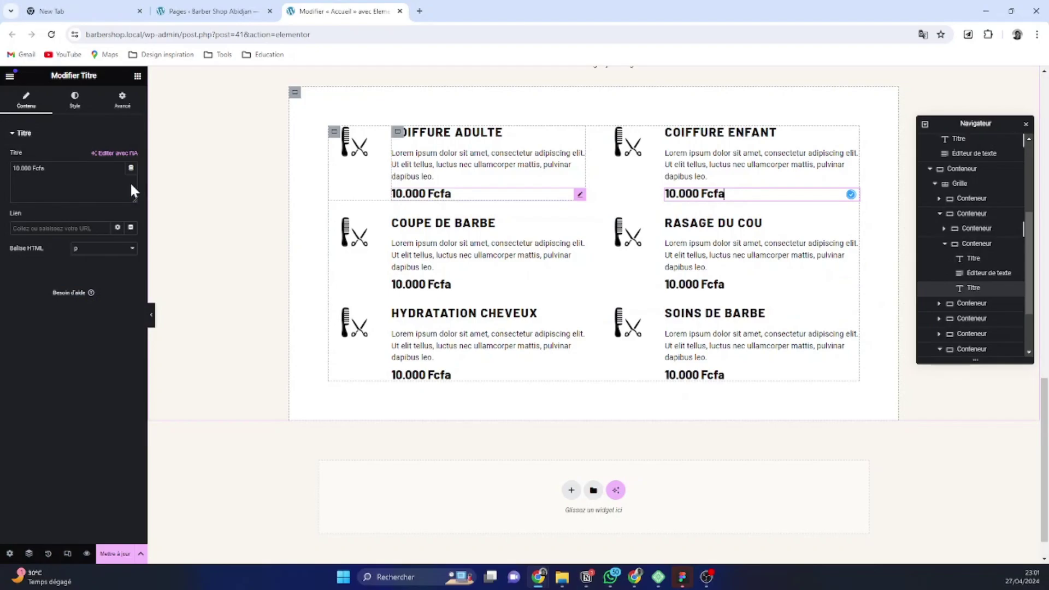
left_click_drag(19, 169, 2, 169)
type("5")
left_click(451, 285)
type("5")
left_click(697, 285)
type("2")
left_click(449, 376)
type("3")
left_click(696, 376)
type("12")
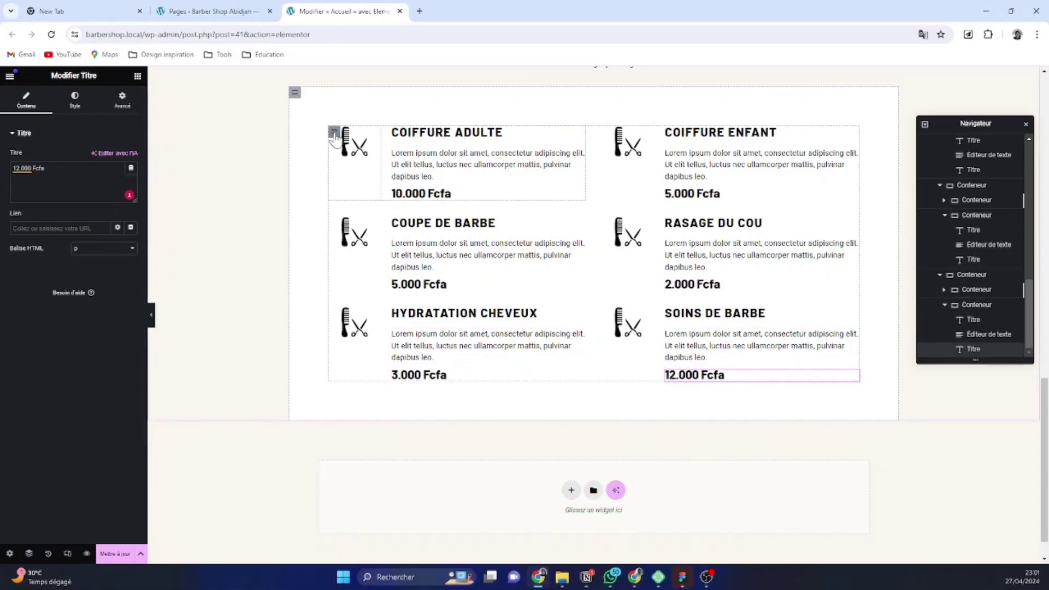
Set the row and column gaps of the services grid to 4 rem each
left_click(335, 134)
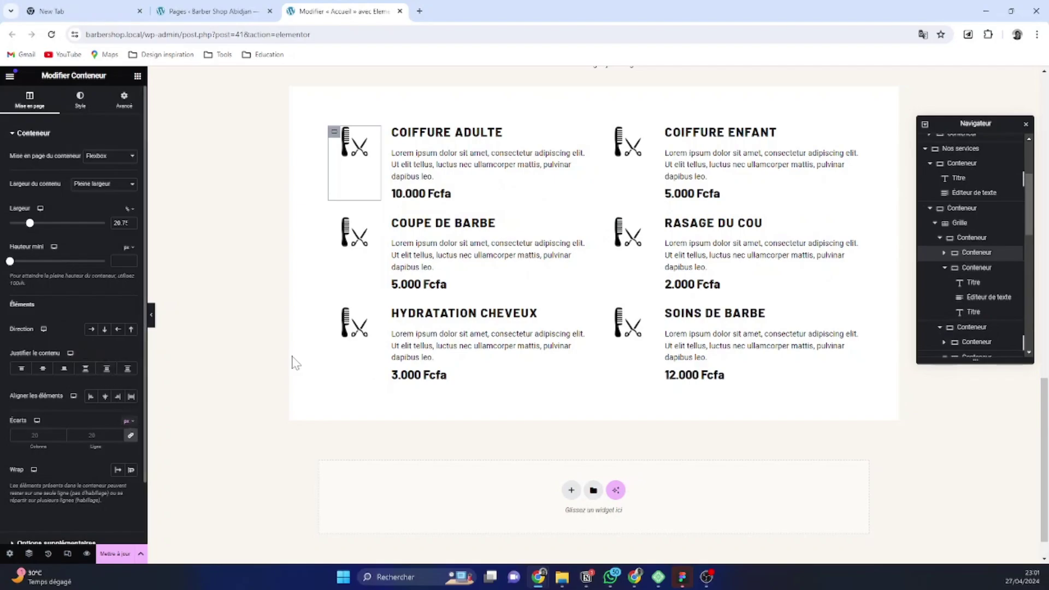
left_click(957, 224)
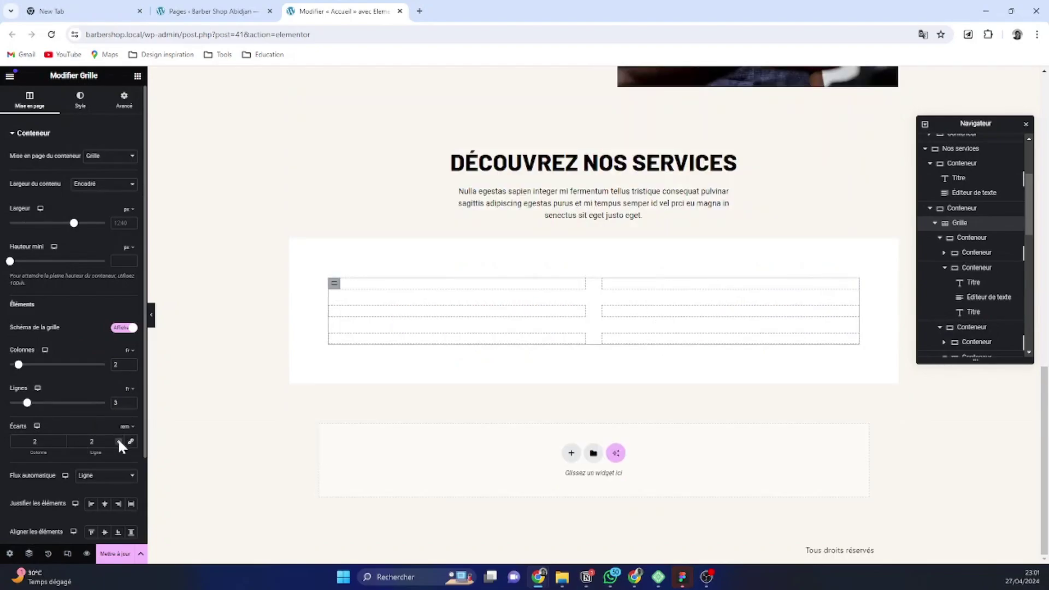
left_click(118, 440)
left_click(119, 440)
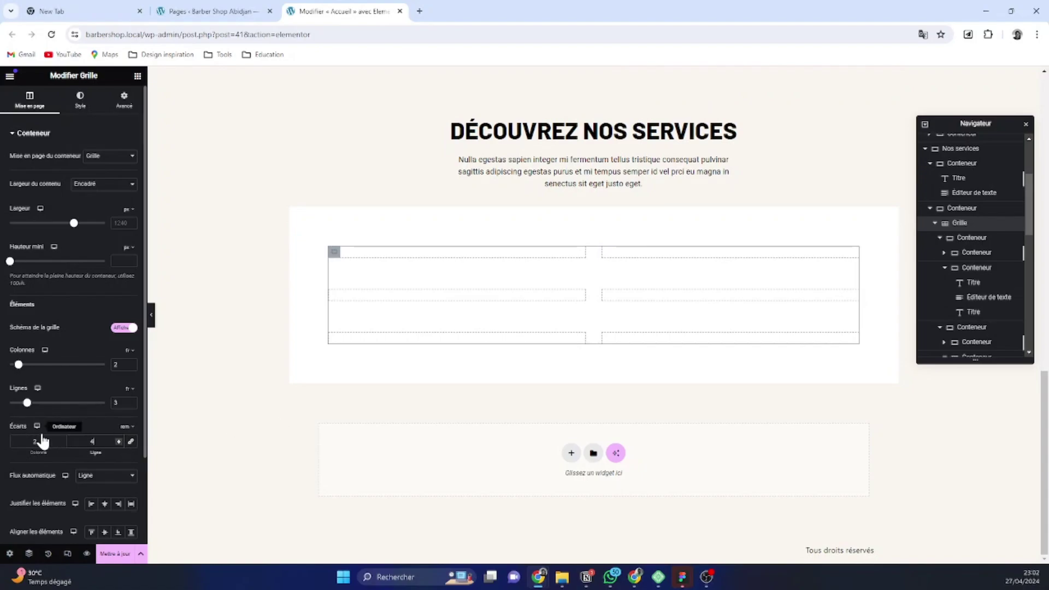
left_click(60, 441)
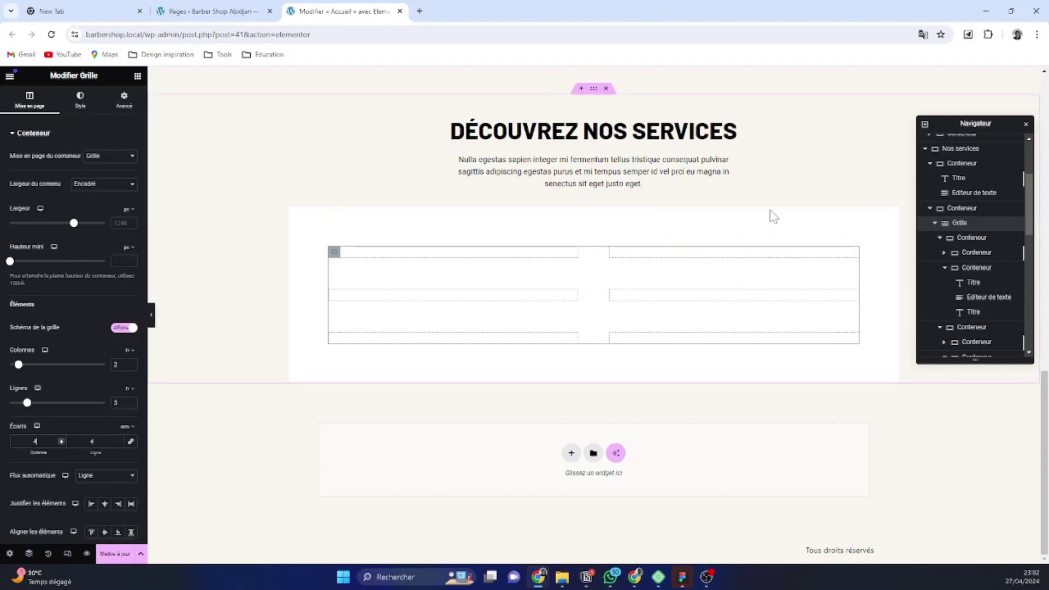
Review the page layout from the hero section down to the services grid
scroll(601, 191, "up", 3)
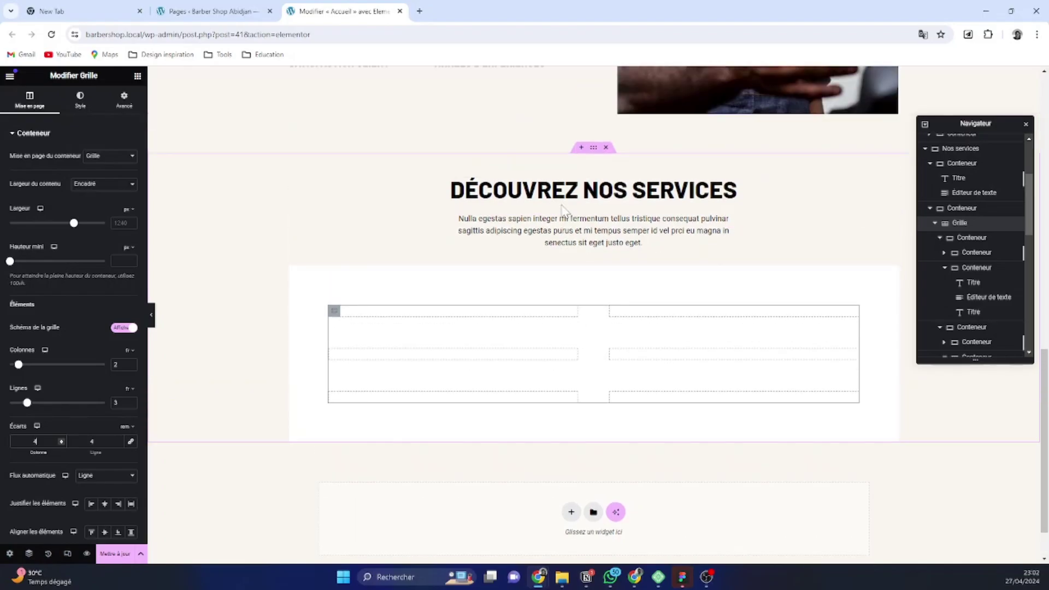
scroll(764, 305, "down", 2)
scroll(664, 260, "up", 10)
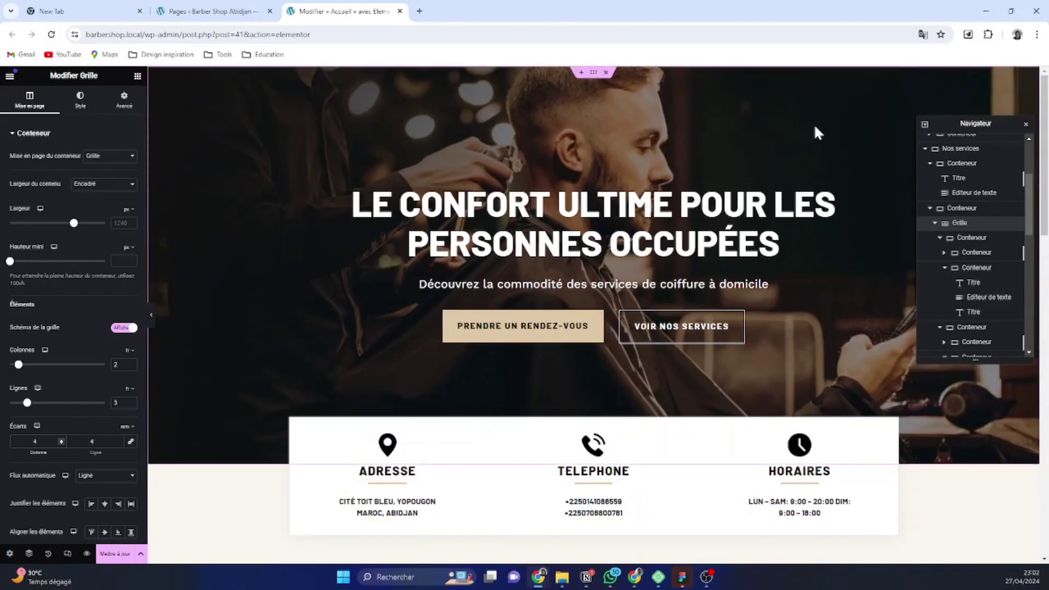
scroll(819, 133, "down", 5)
scroll(963, 191, "down", 2)
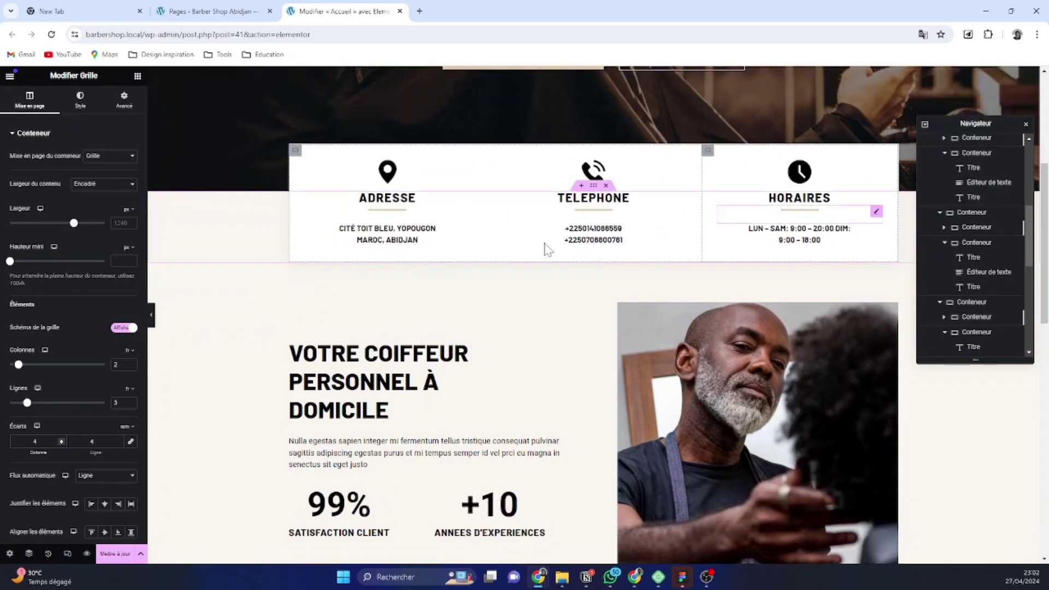
scroll(548, 249, "down", 10)
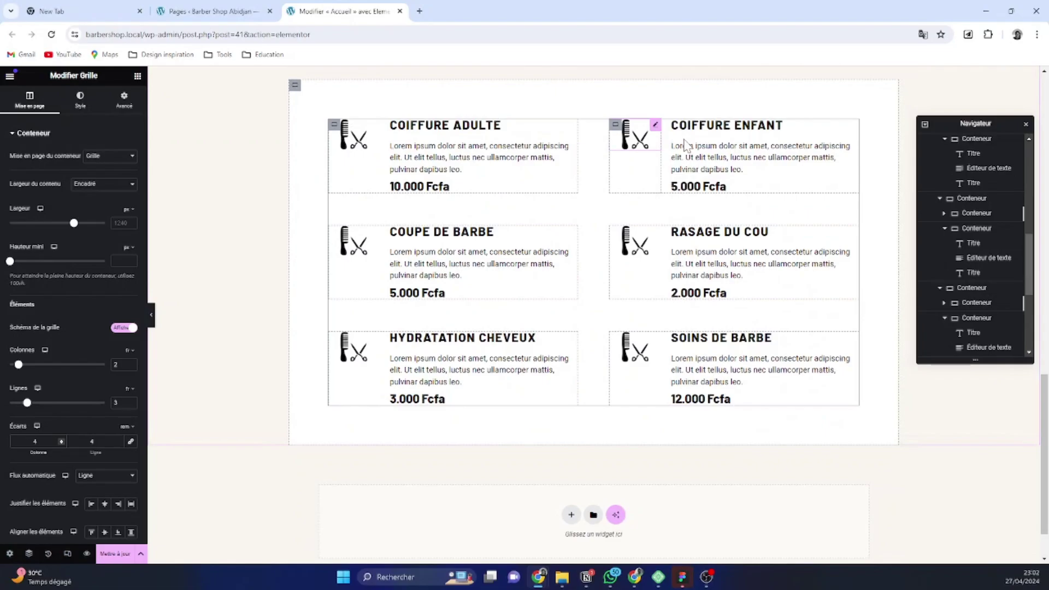
scroll(687, 145, "down", 1)
scroll(682, 281, "up", 15)
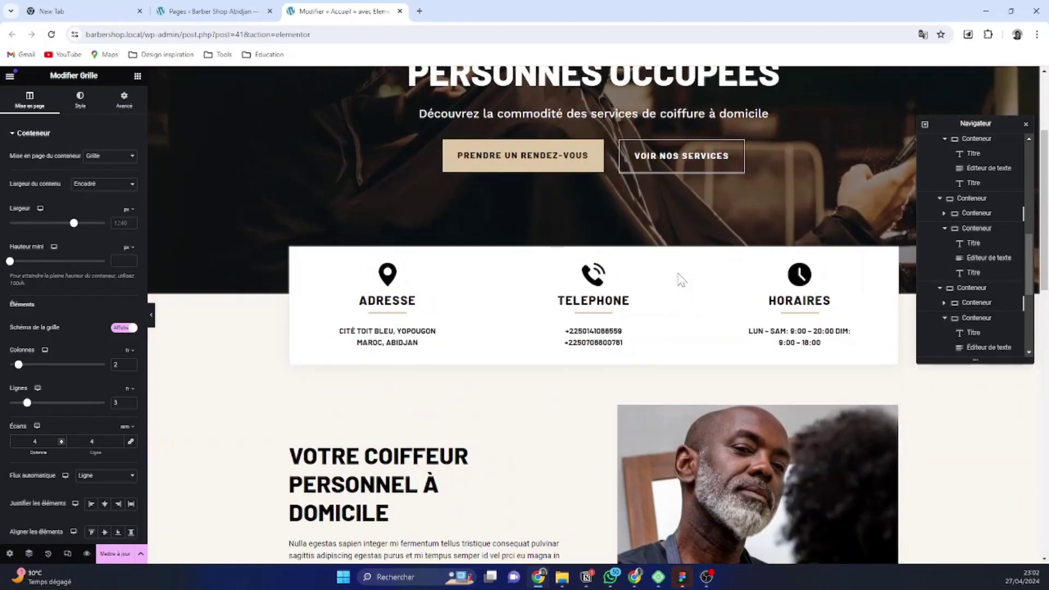
scroll(678, 277, "down", 15)
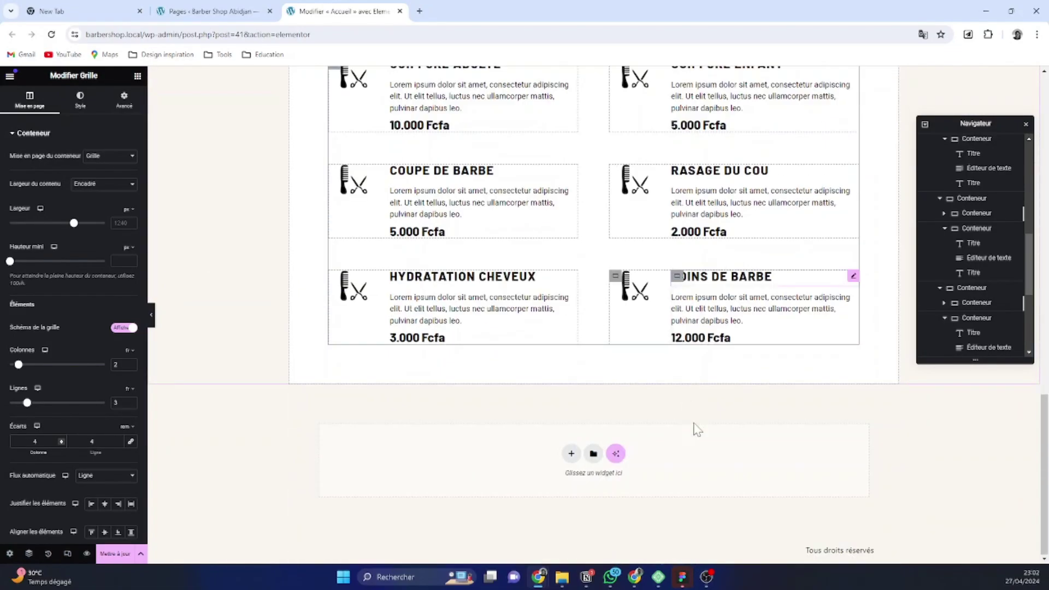
Switch to the Figma design, check what follows the service cards, and return to the Elementor page
mouse_move(683, 577)
left_click(592, 544)
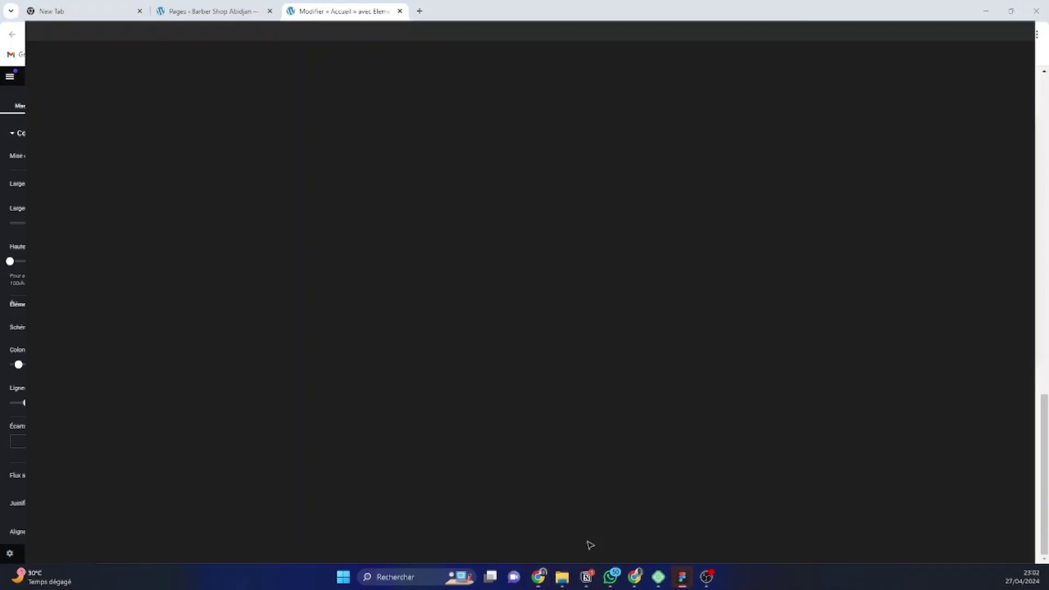
scroll(580, 273, "down", 4)
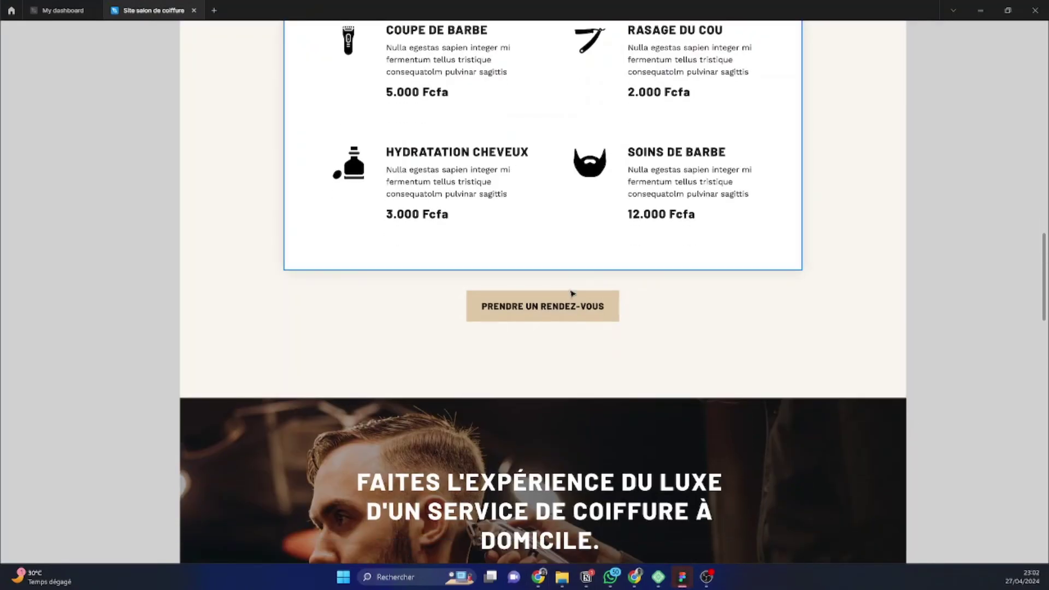
scroll(585, 328, "up", 1)
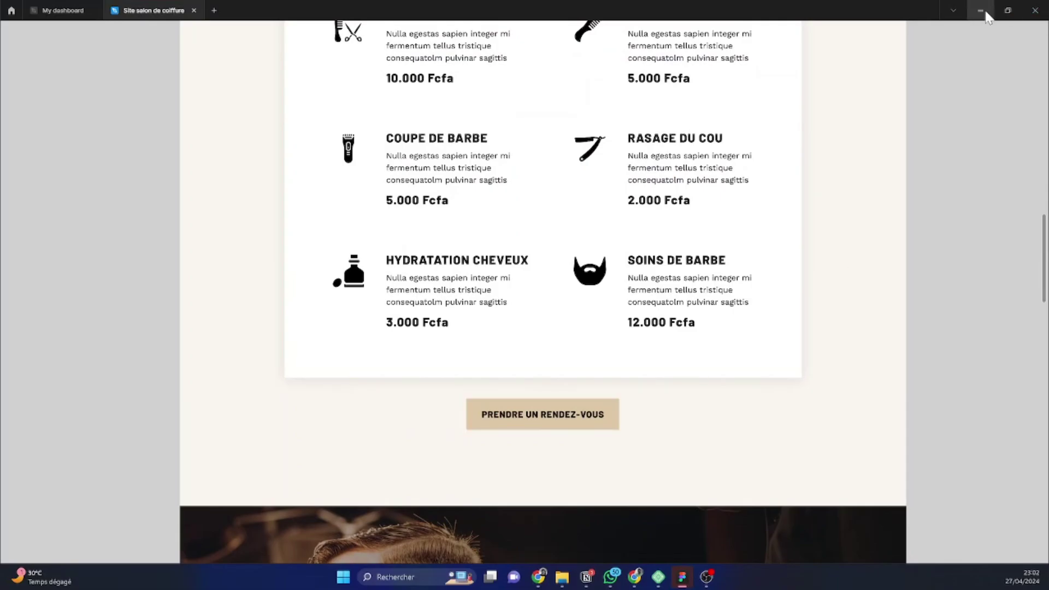
left_click(987, 14)
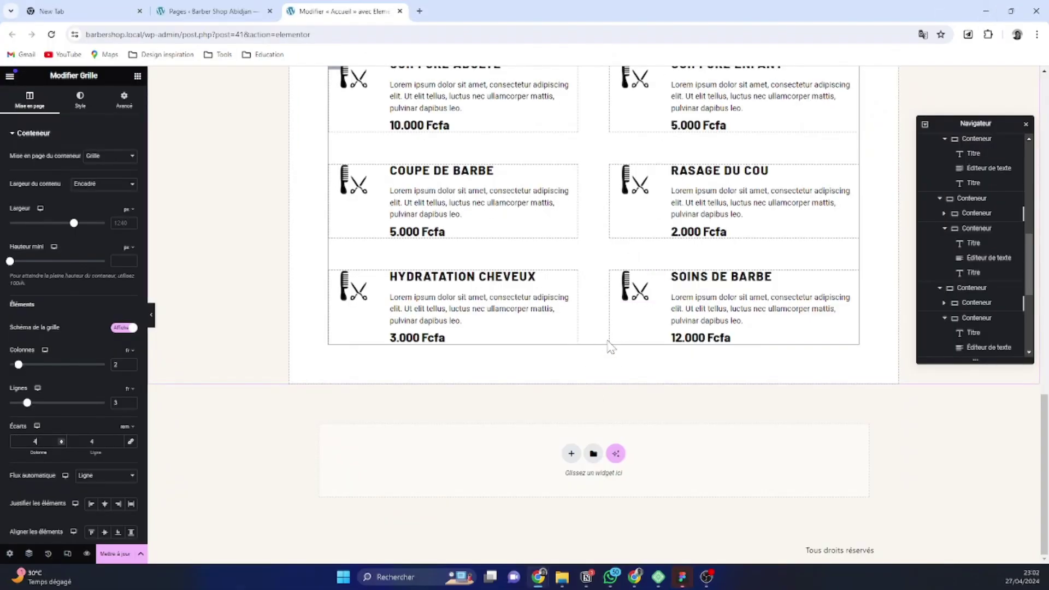
Check the inner padding of the white services container and of the whole "Nos services" section
scroll(607, 344, "up", 5)
scroll(596, 315, "down", 2)
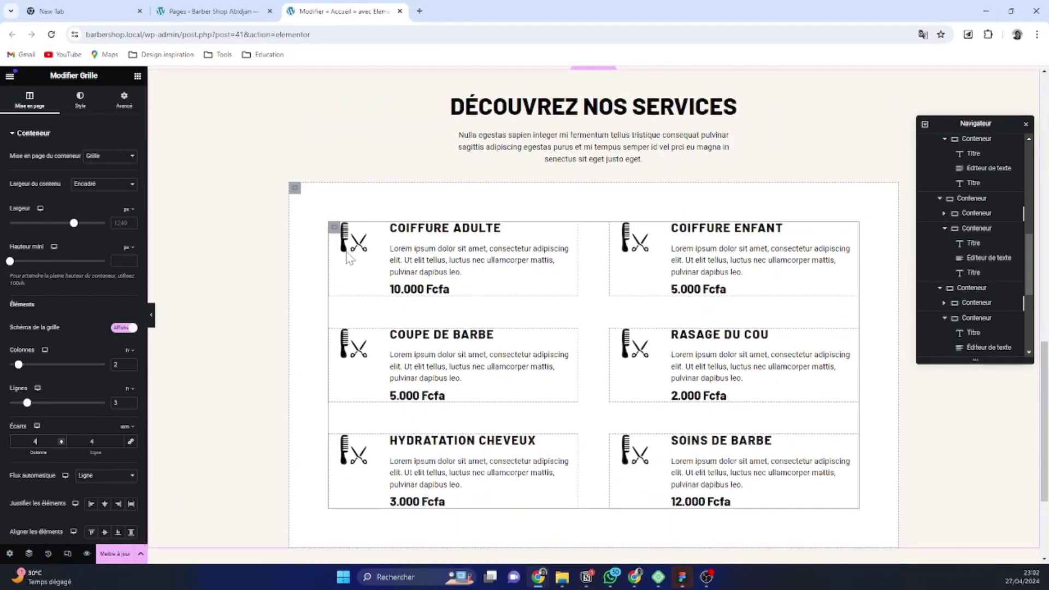
left_click(294, 189)
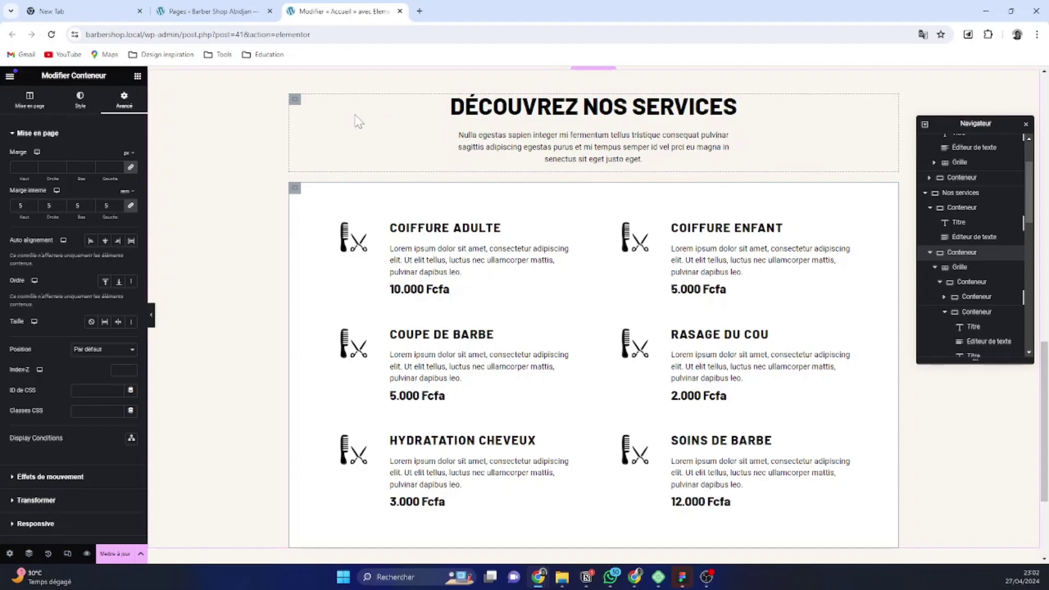
scroll(592, 171, "up", 2)
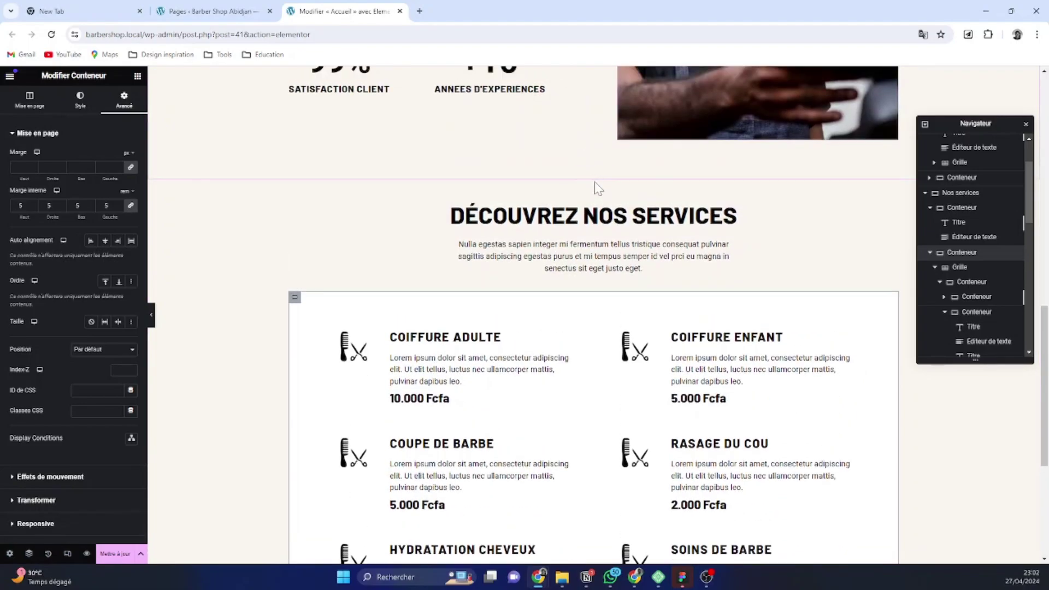
left_click(595, 174)
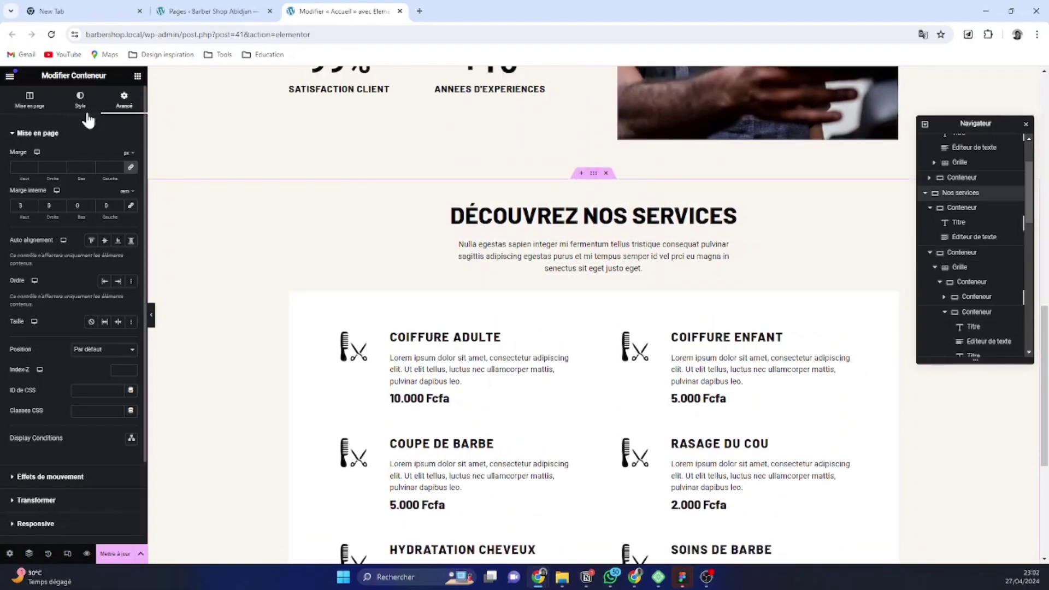
Copy the "Prendre un rendez-vous" button from the hero section
left_click(138, 78)
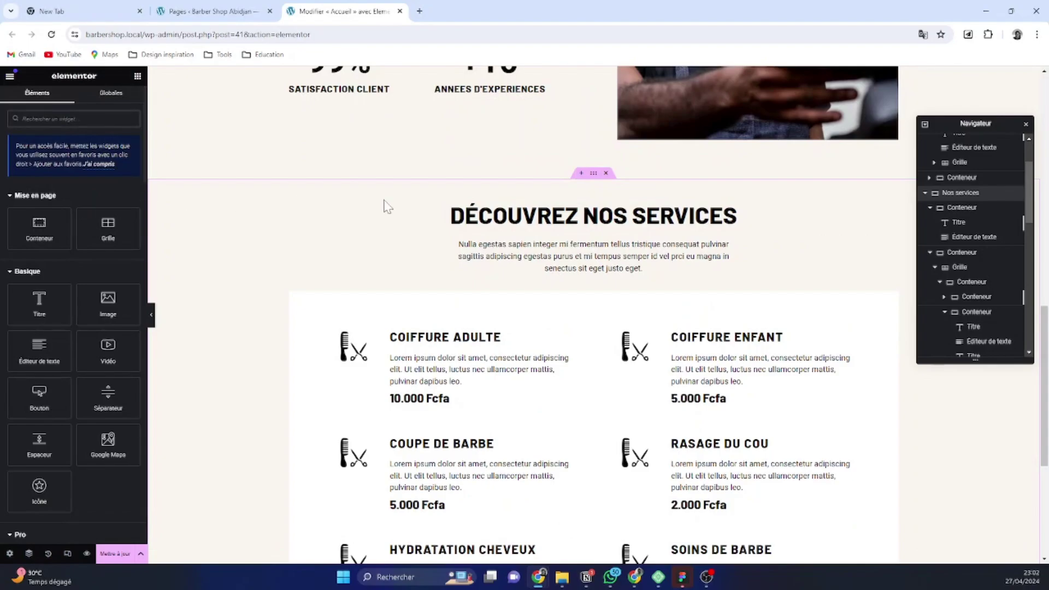
scroll(529, 246, "up", 10)
scroll(531, 250, "up", 5)
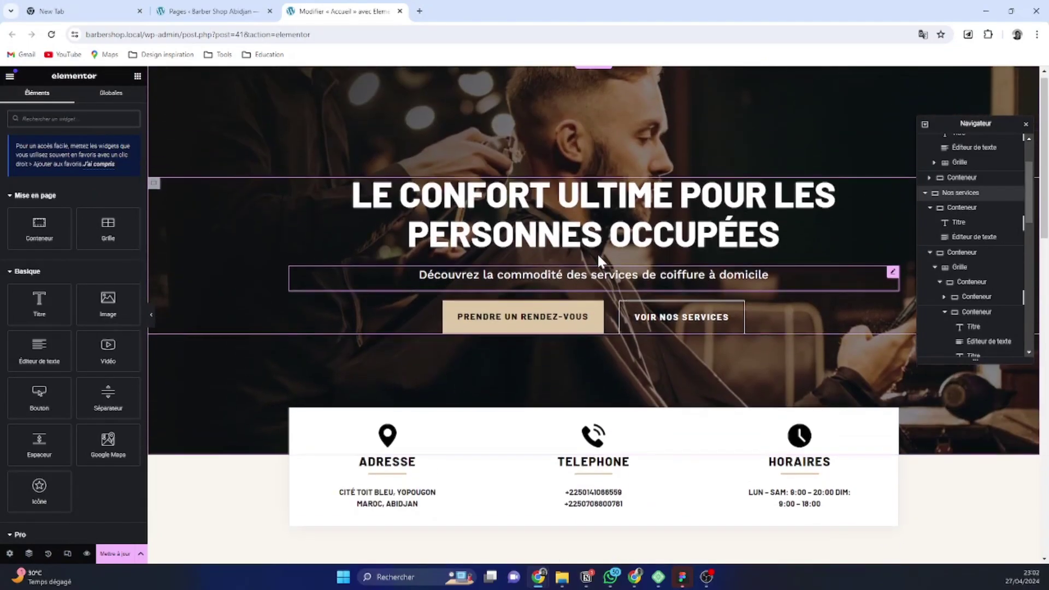
right_click(596, 279)
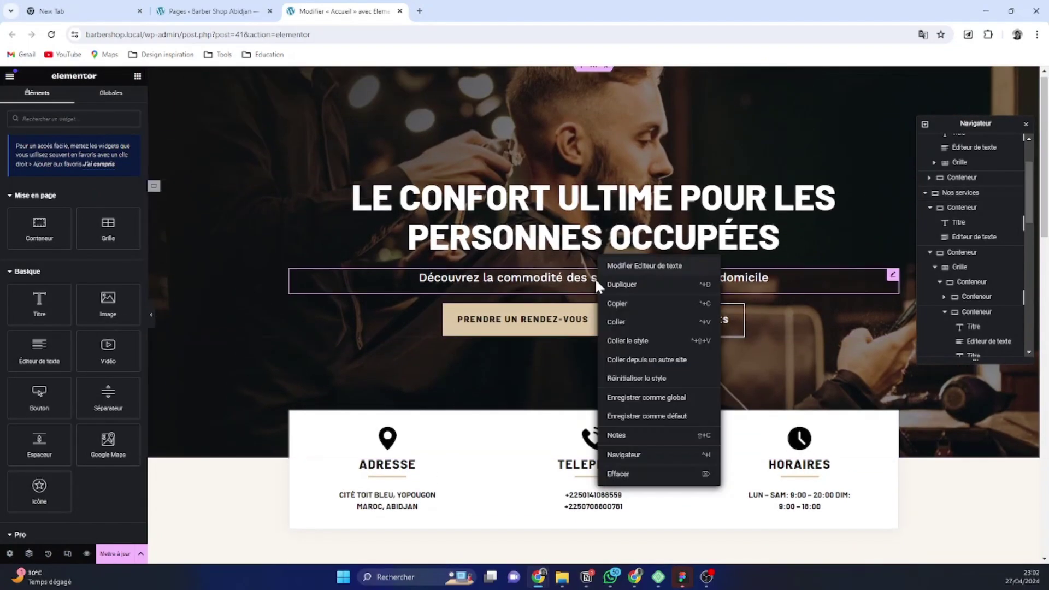
right_click(597, 317)
left_click(611, 360)
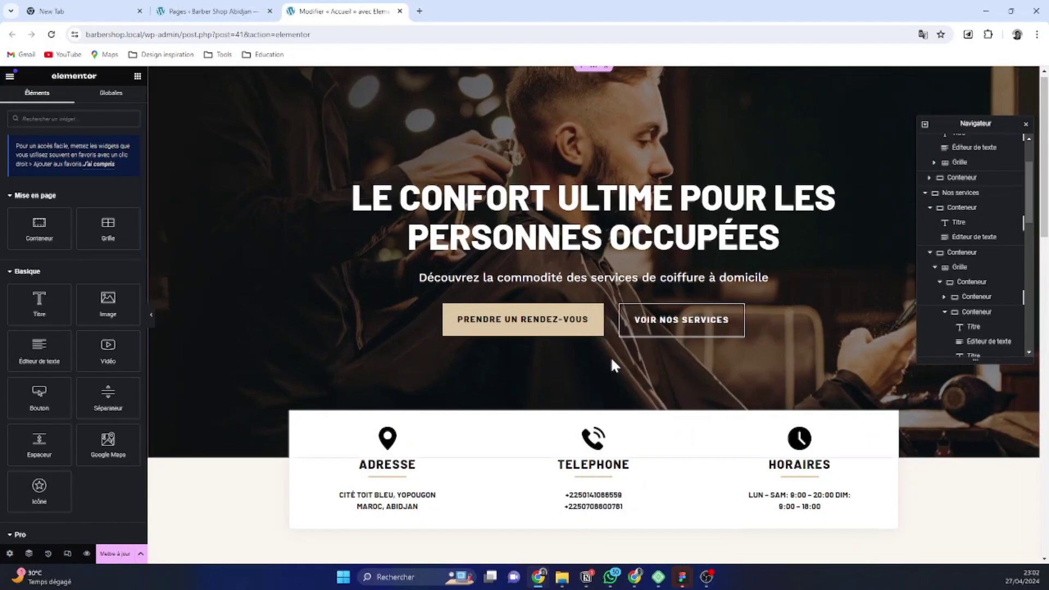
Copy the hero's "Prendre un rendez-vous" button and paste it into the "Nos services" section below the service cards
scroll(612, 361, "down", 5)
scroll(614, 164, "up", 2)
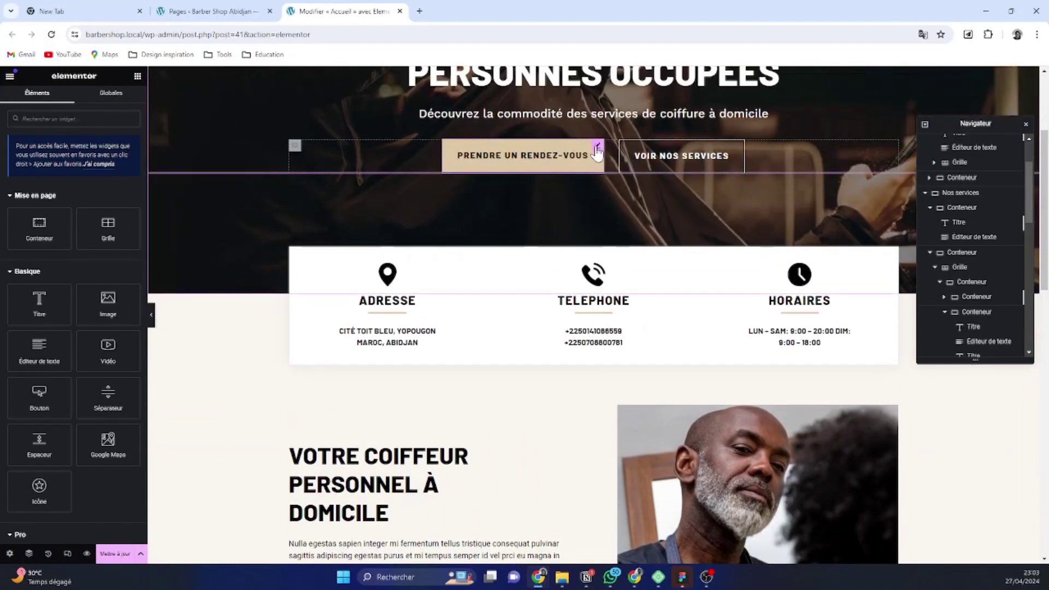
right_click(598, 151)
left_click(612, 195)
scroll(616, 215, "down", 10)
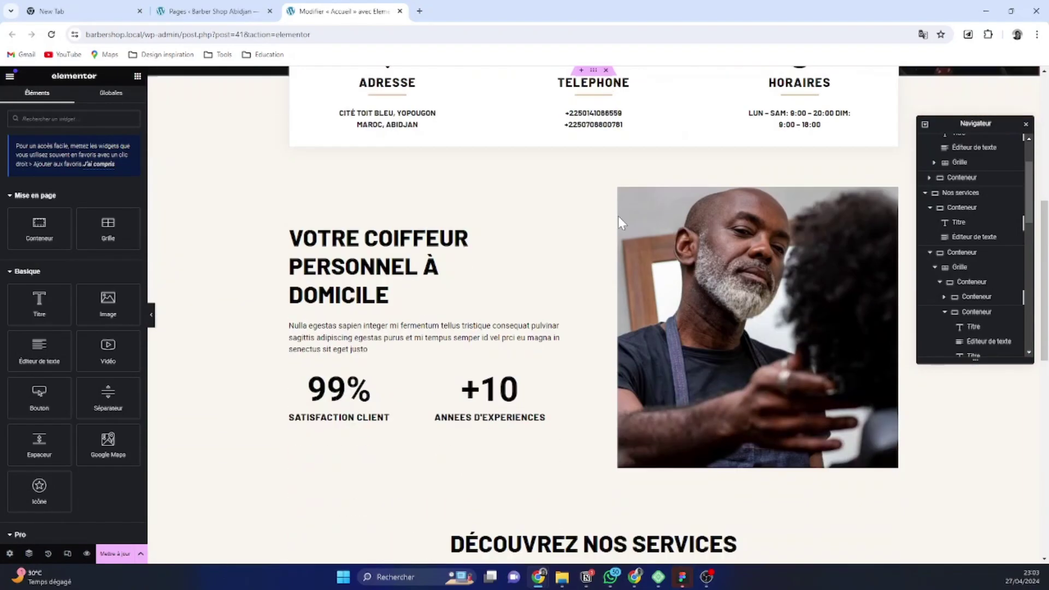
scroll(615, 217, "up", 3)
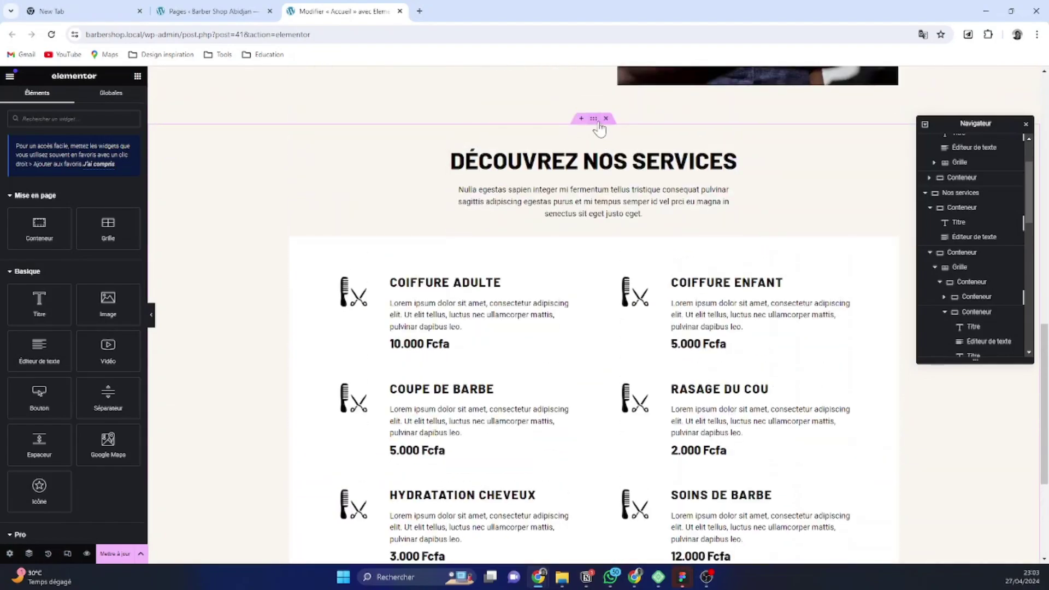
left_click(598, 124)
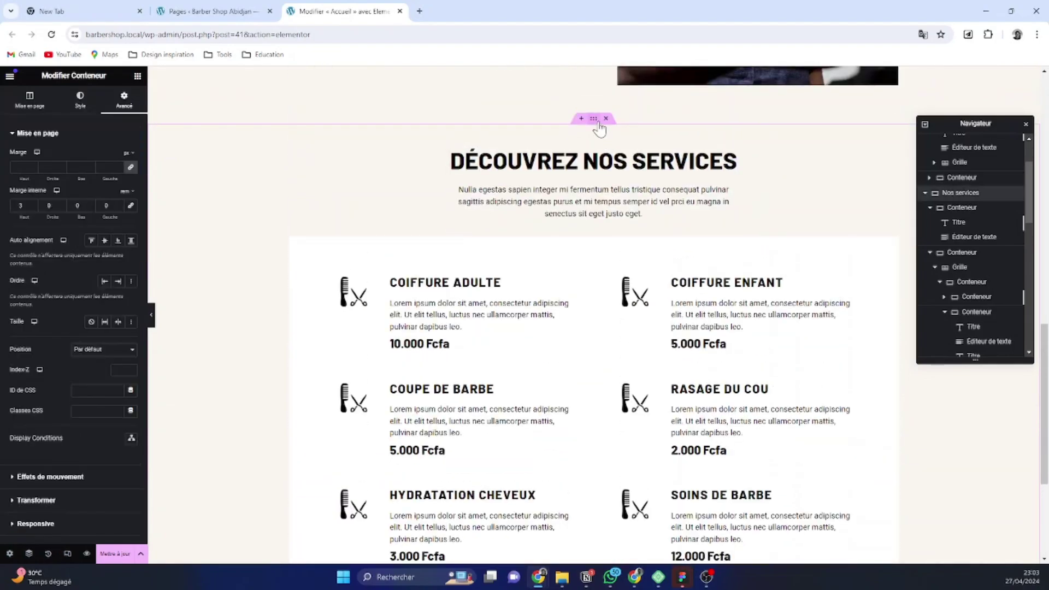
key("ctrl+v")
scroll(609, 170, "down", 5)
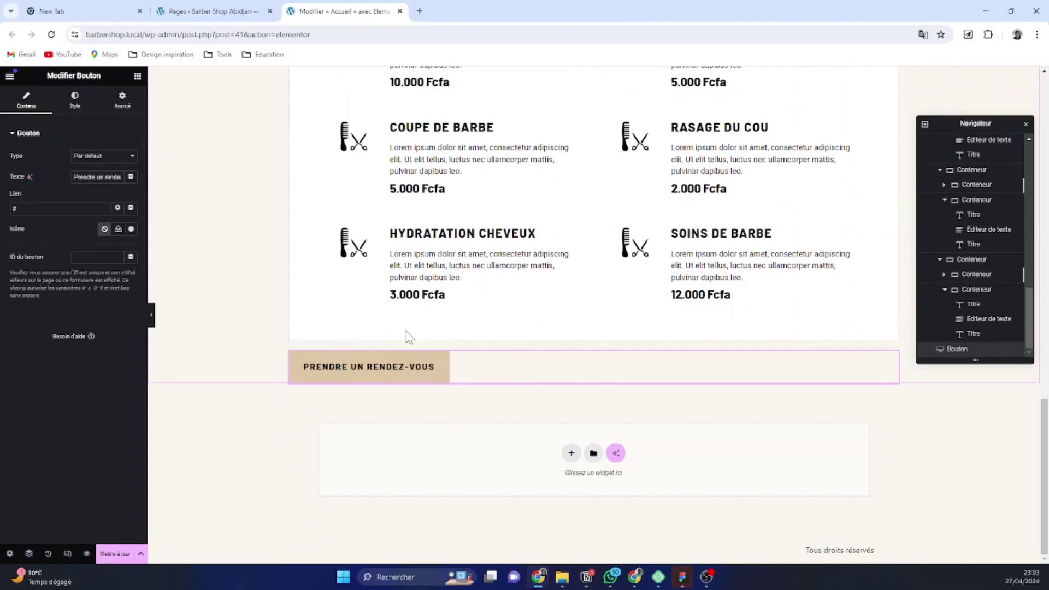
Align the items of the "Nos services" container to the center to center the booking button, and update the page
scroll(541, 295, "up", 5)
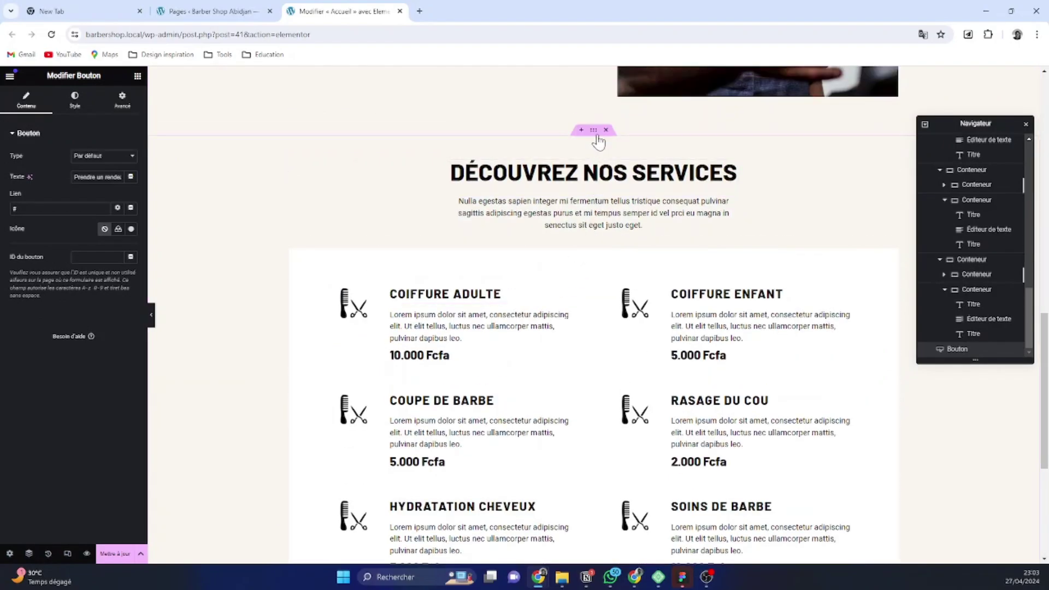
left_click(598, 132)
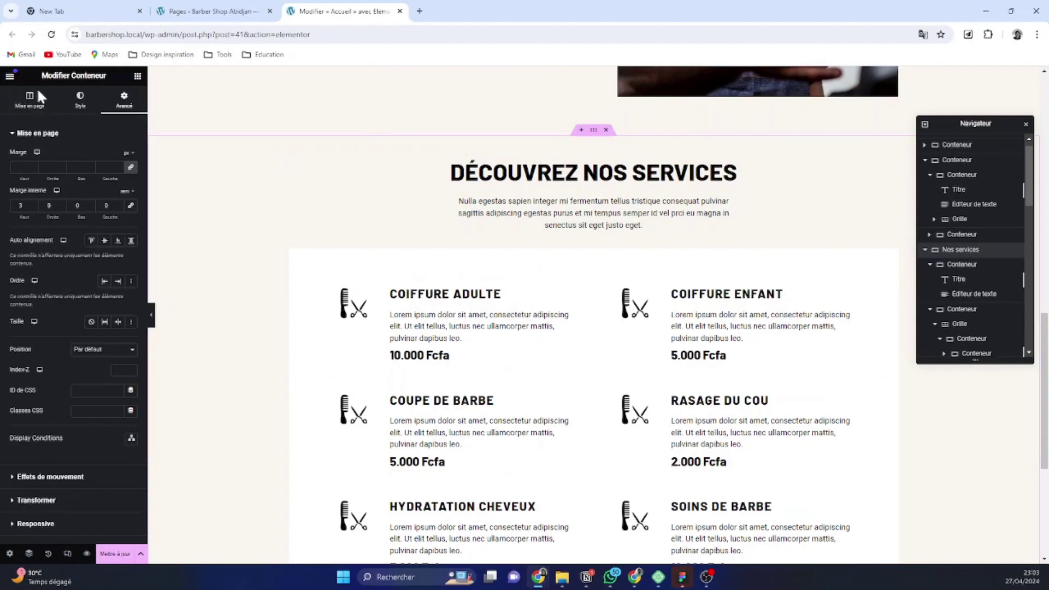
left_click(105, 396)
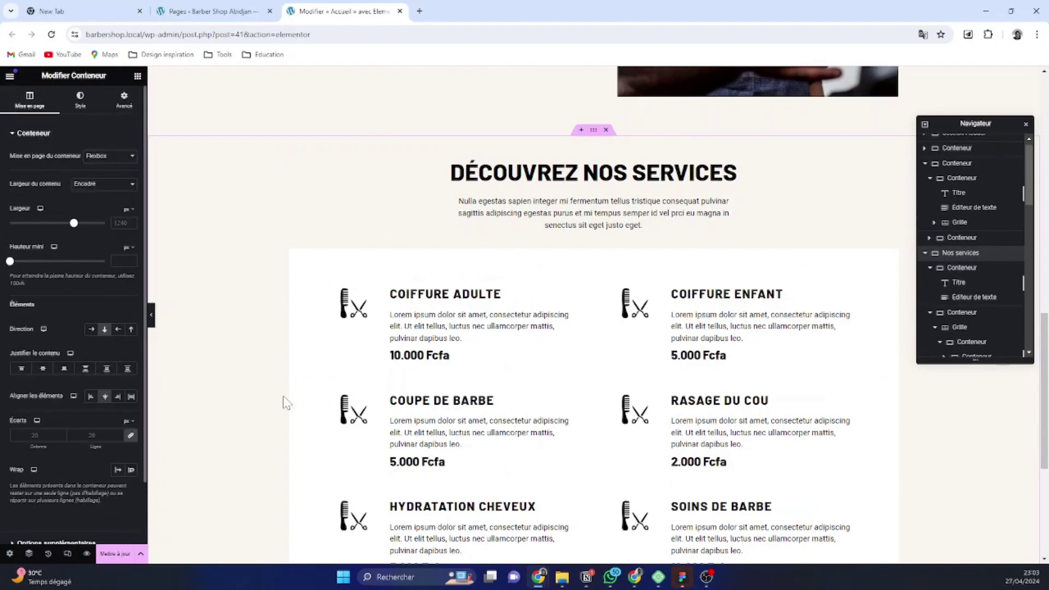
scroll(607, 335, "down", 5)
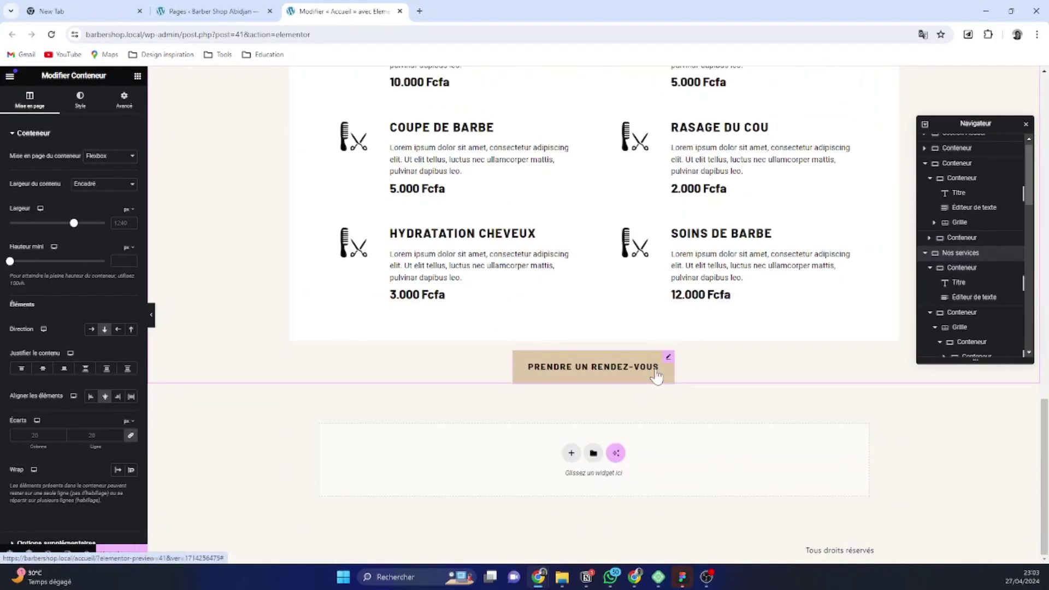
scroll(750, 358, "up", 3)
scroll(733, 353, "down", 3)
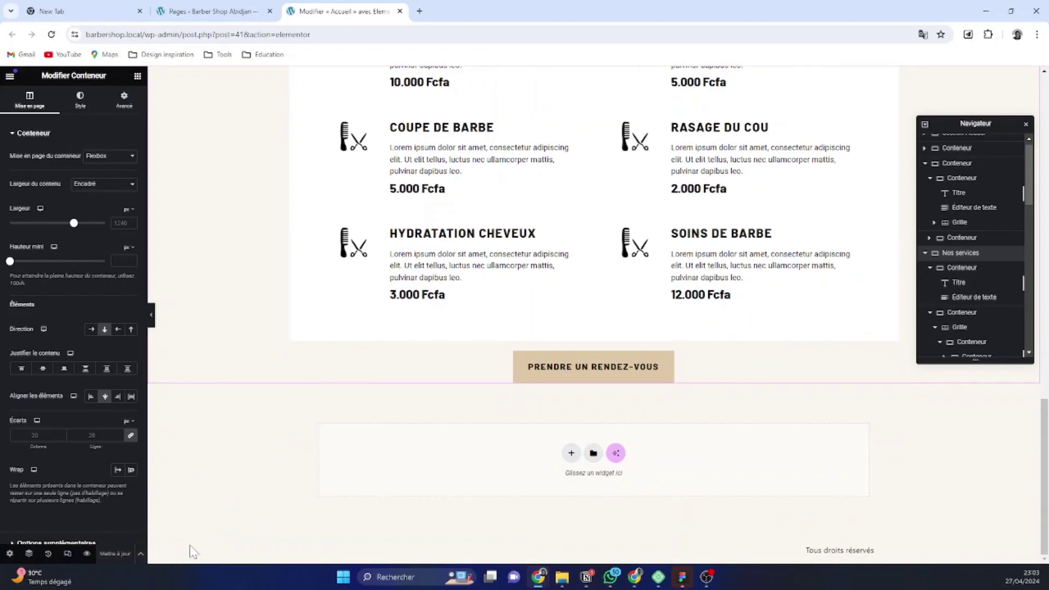
Review the built page, and switch to the Figma design to examine the sections from the services cards down to the contact form and map
scroll(716, 360, "up", 20)
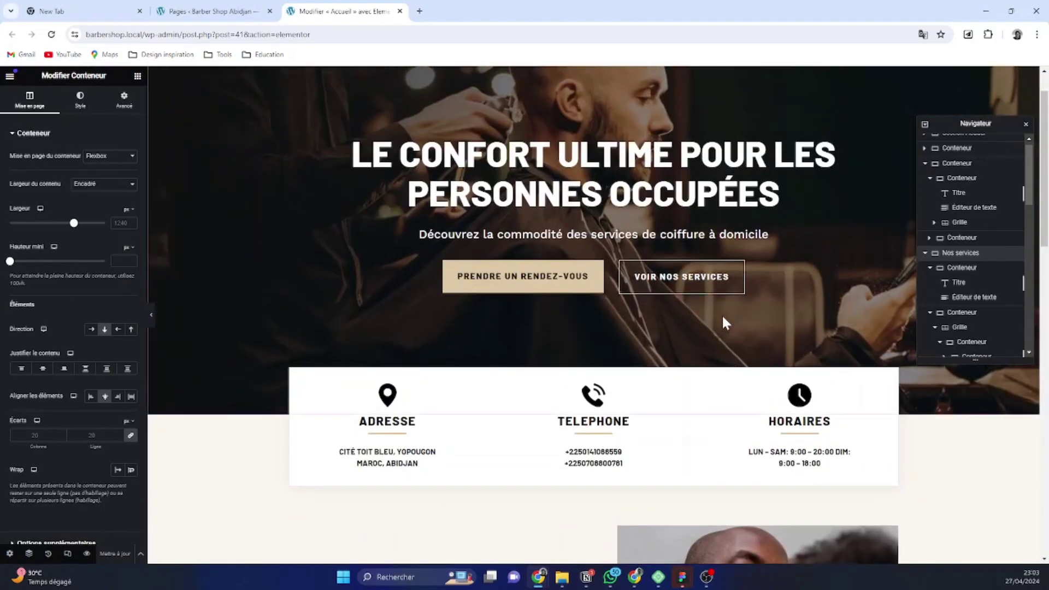
scroll(770, 285, "down", 11)
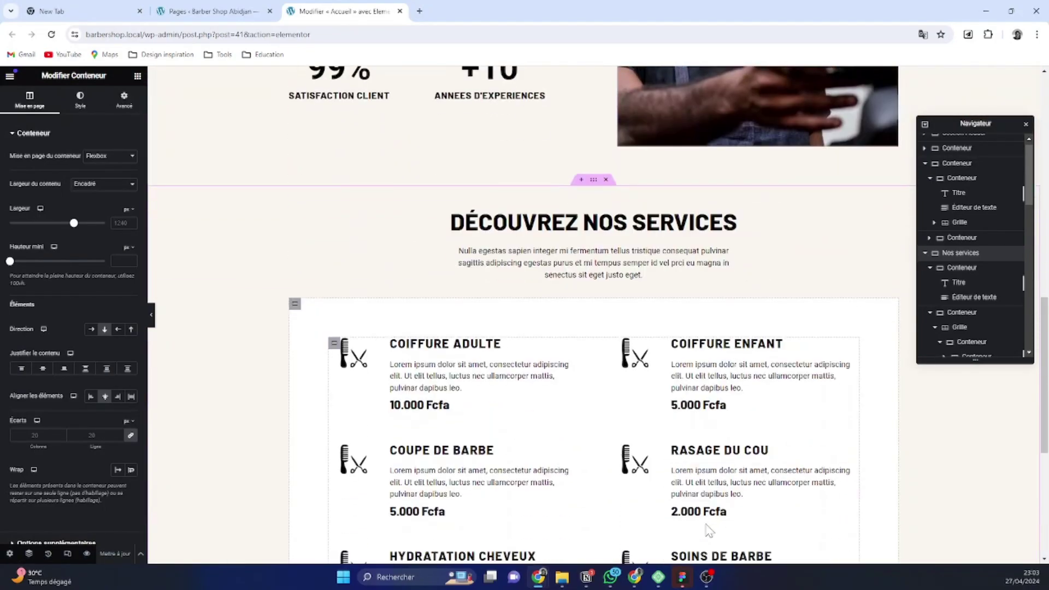
mouse_move(690, 583)
left_click(621, 540)
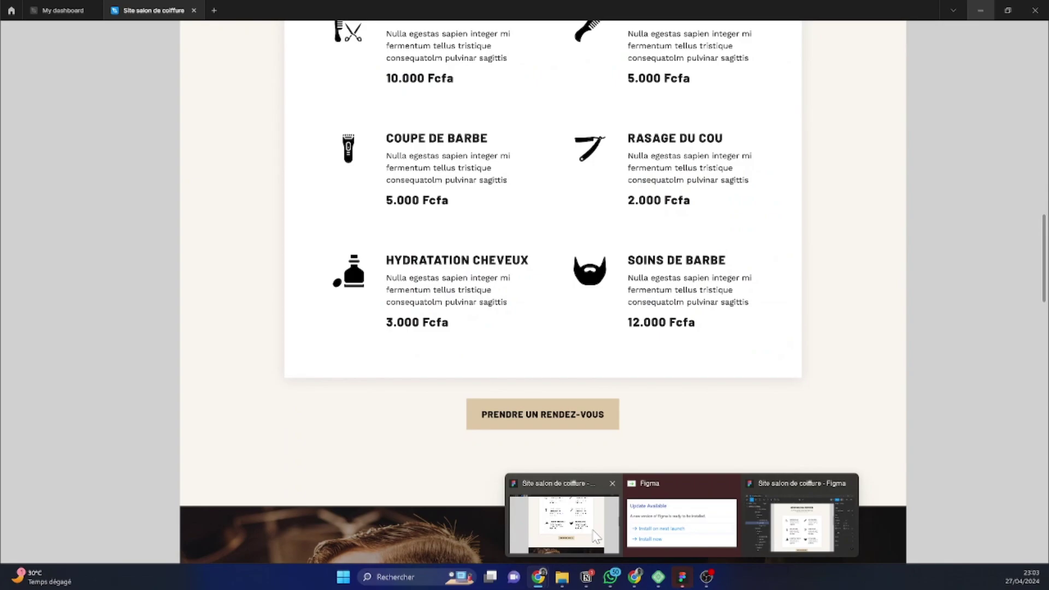
scroll(594, 374, "down", 4)
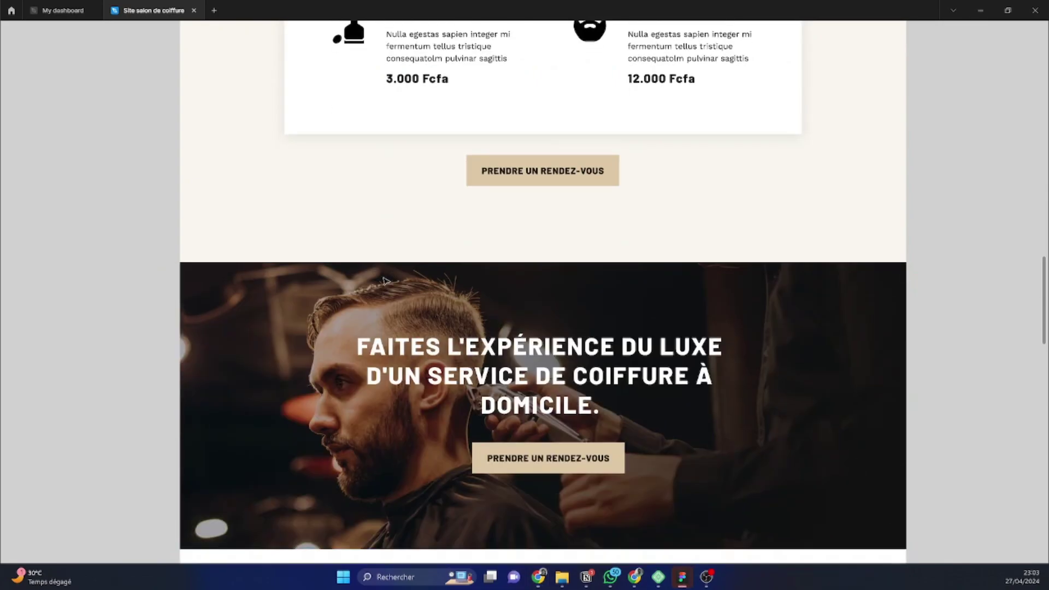
scroll(595, 374, "down", 5)
scroll(544, 266, "down", 10)
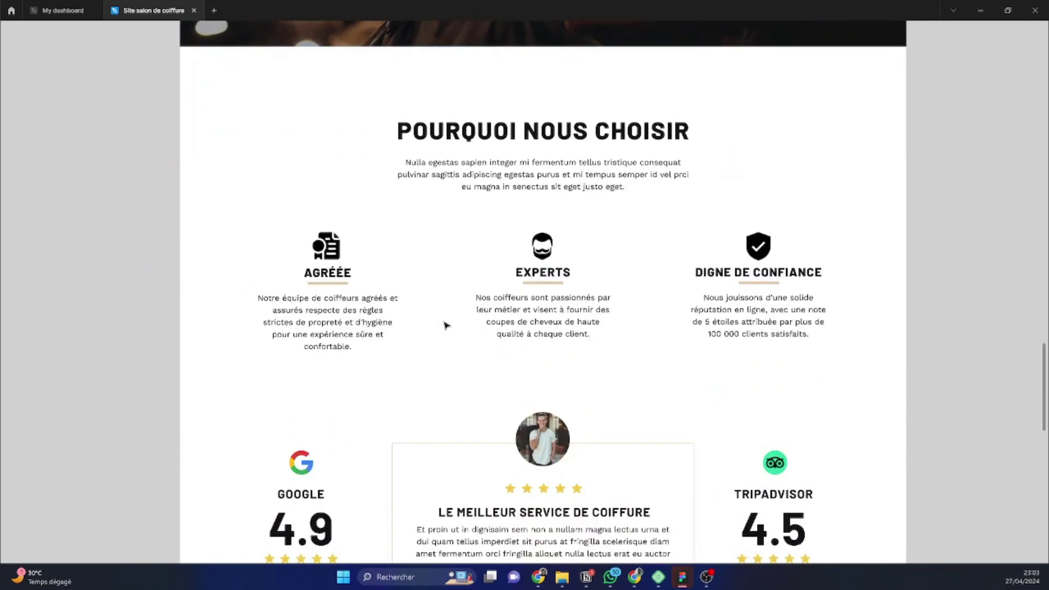
scroll(555, 243, "down", 3)
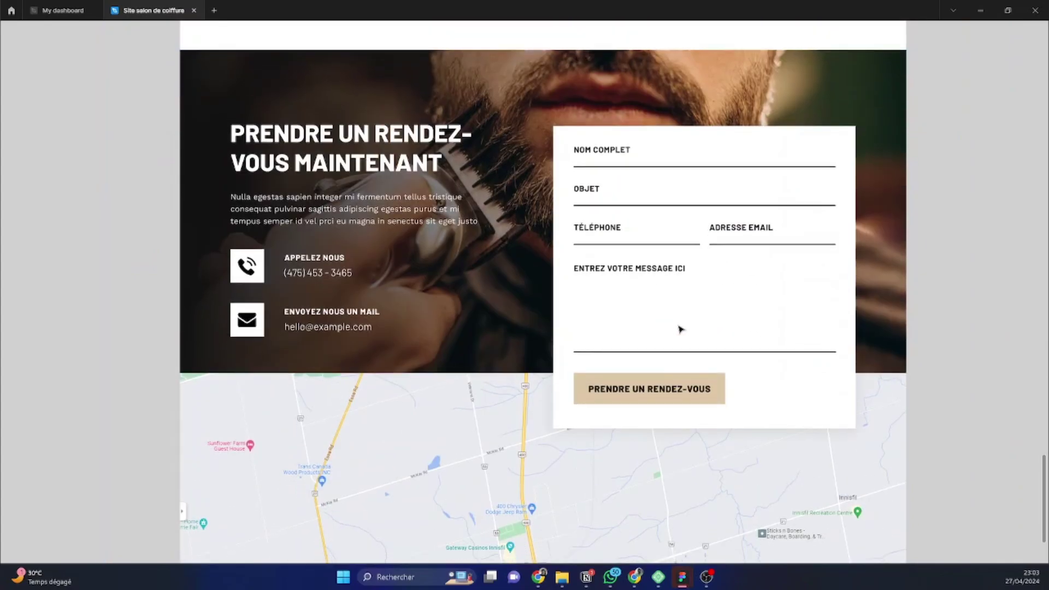
scroll(678, 329, "down", 3)
scroll(650, 323, "up", 15)
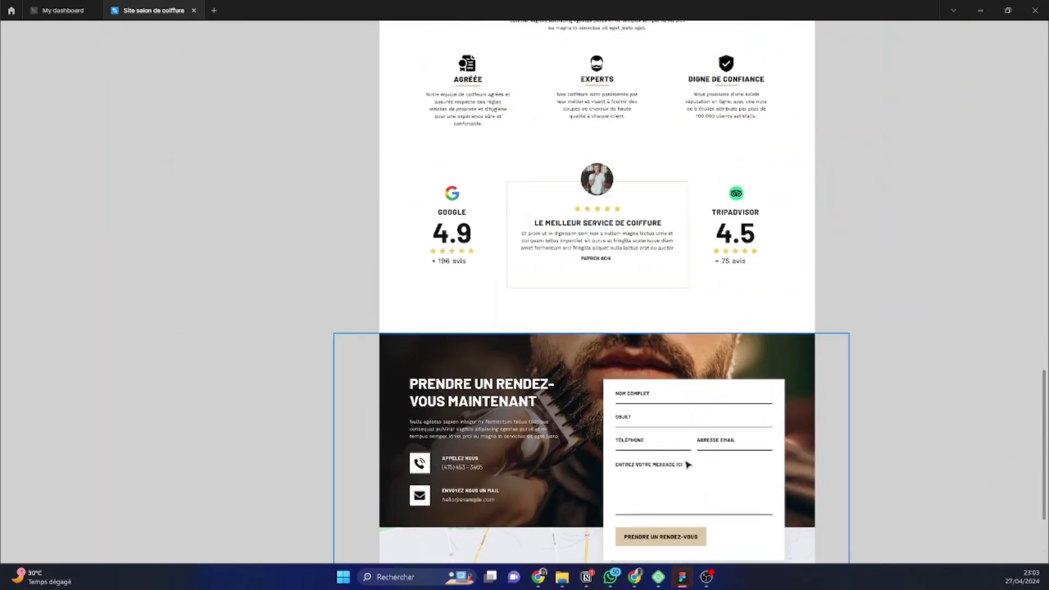
scroll(713, 506, "up", 4)
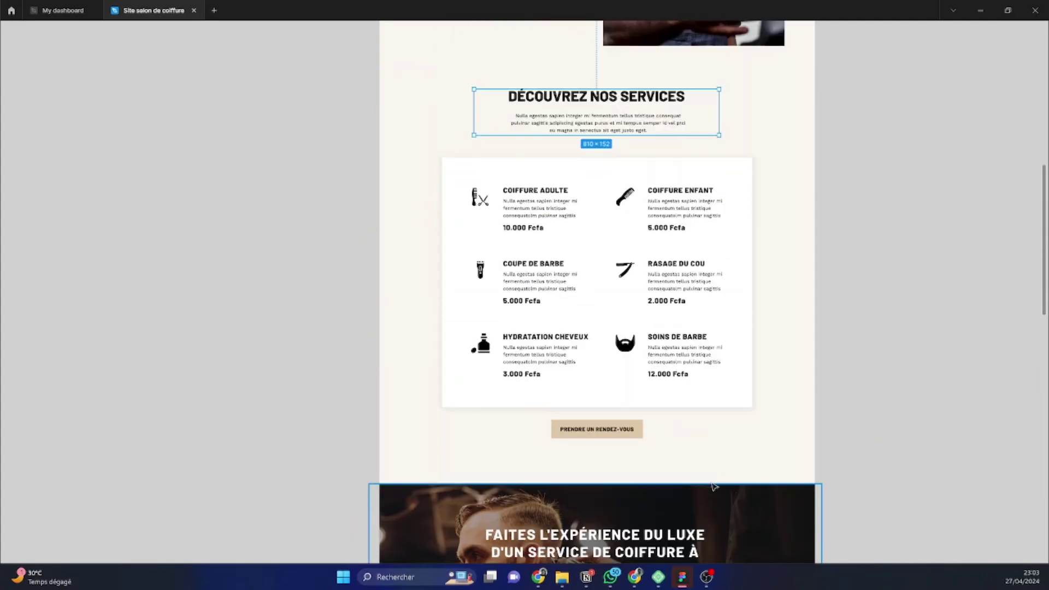